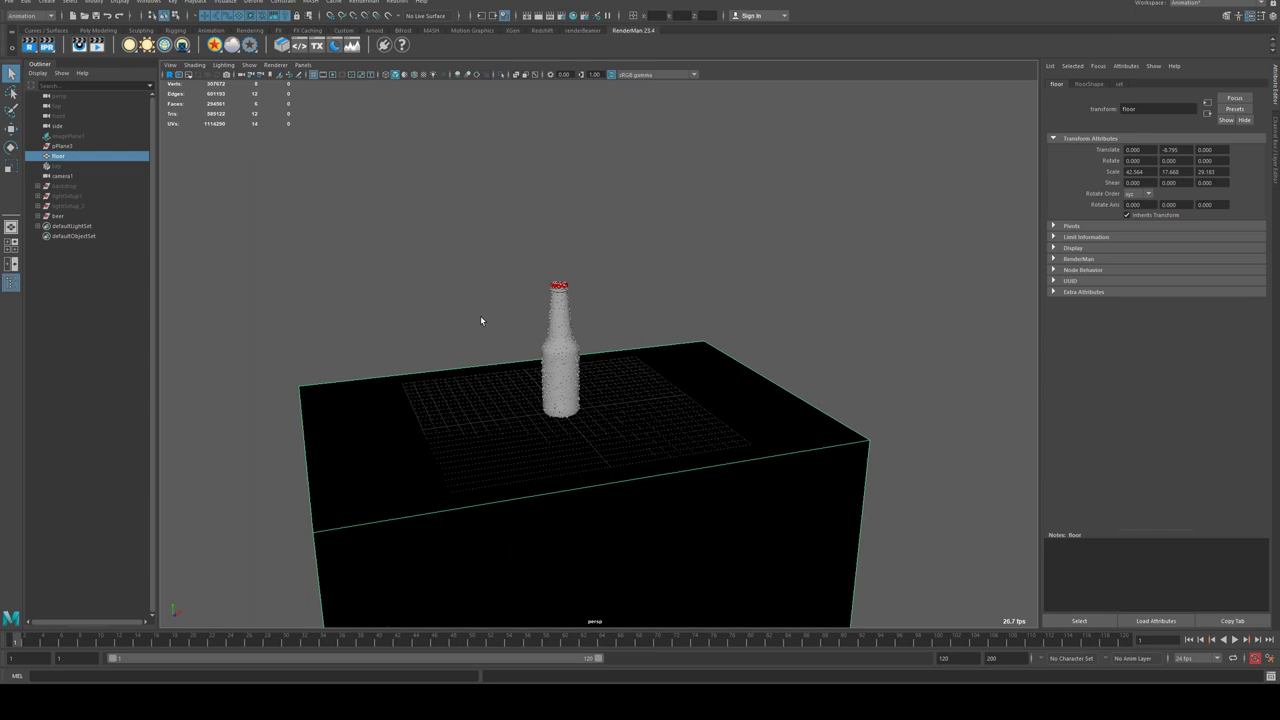
# - Examine the beer bottle's parts by selecting its cap and the water droplets in turn, then clear the selection
pyautogui.click(556, 289)
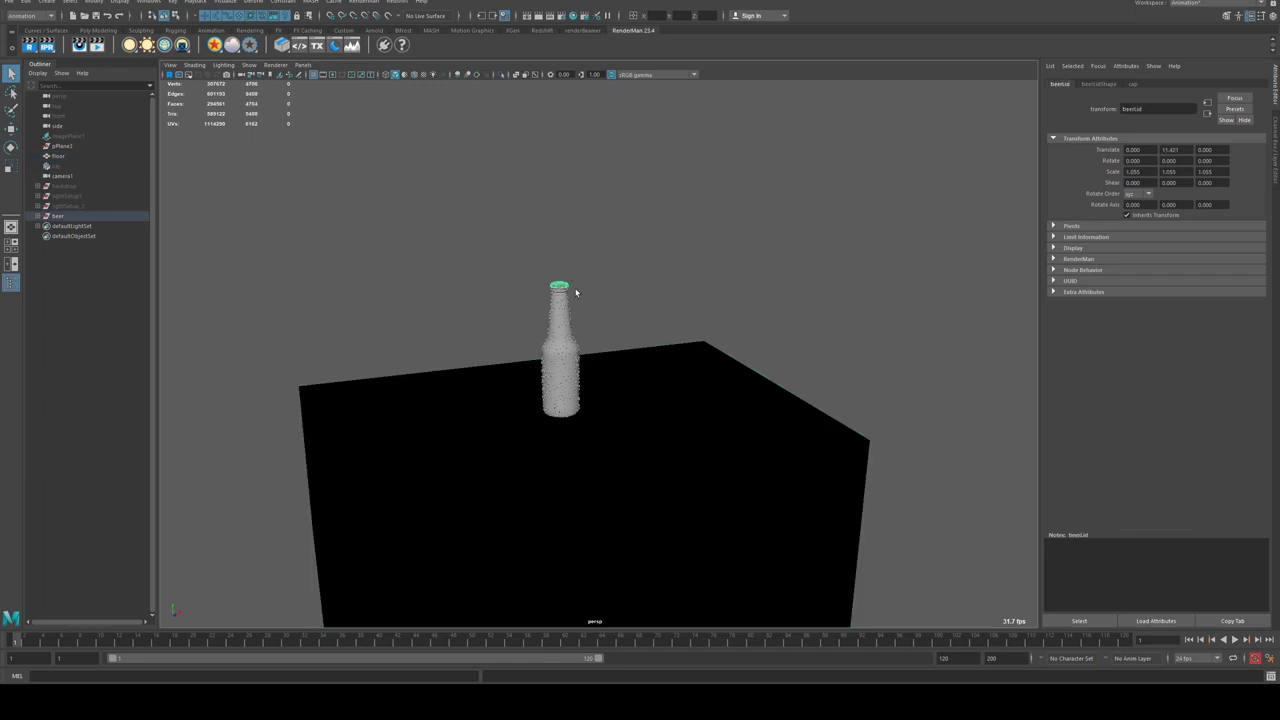
pyautogui.click(555, 343)
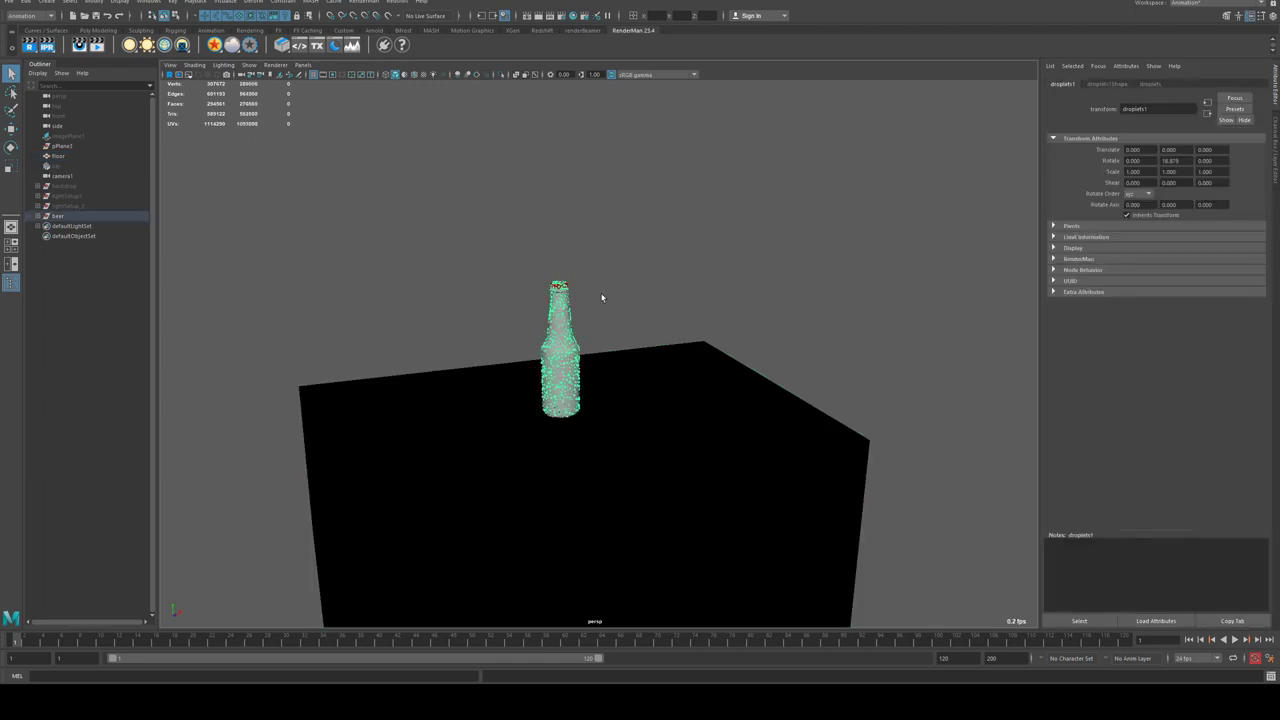
pyautogui.click(601, 297)
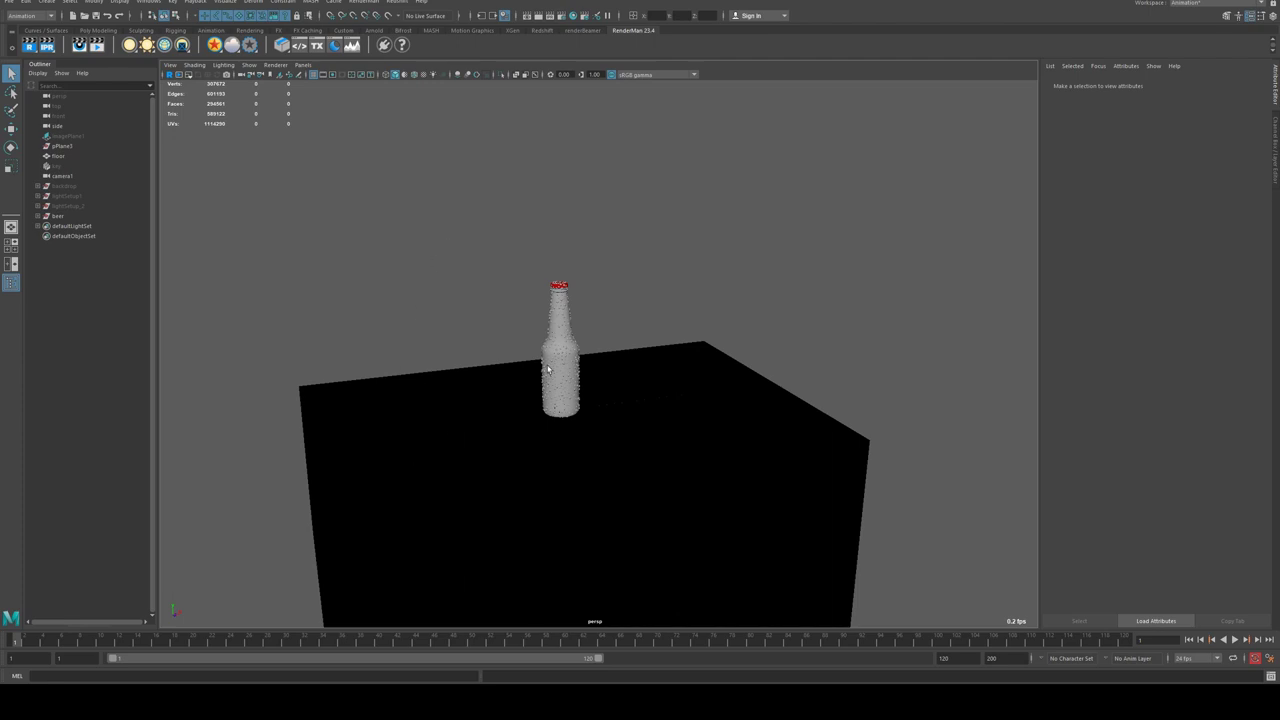
# - Review the diffuse, reflection and refraction settings of the floor block's "set" material in the Hypershade
pyautogui.click(495, 416)
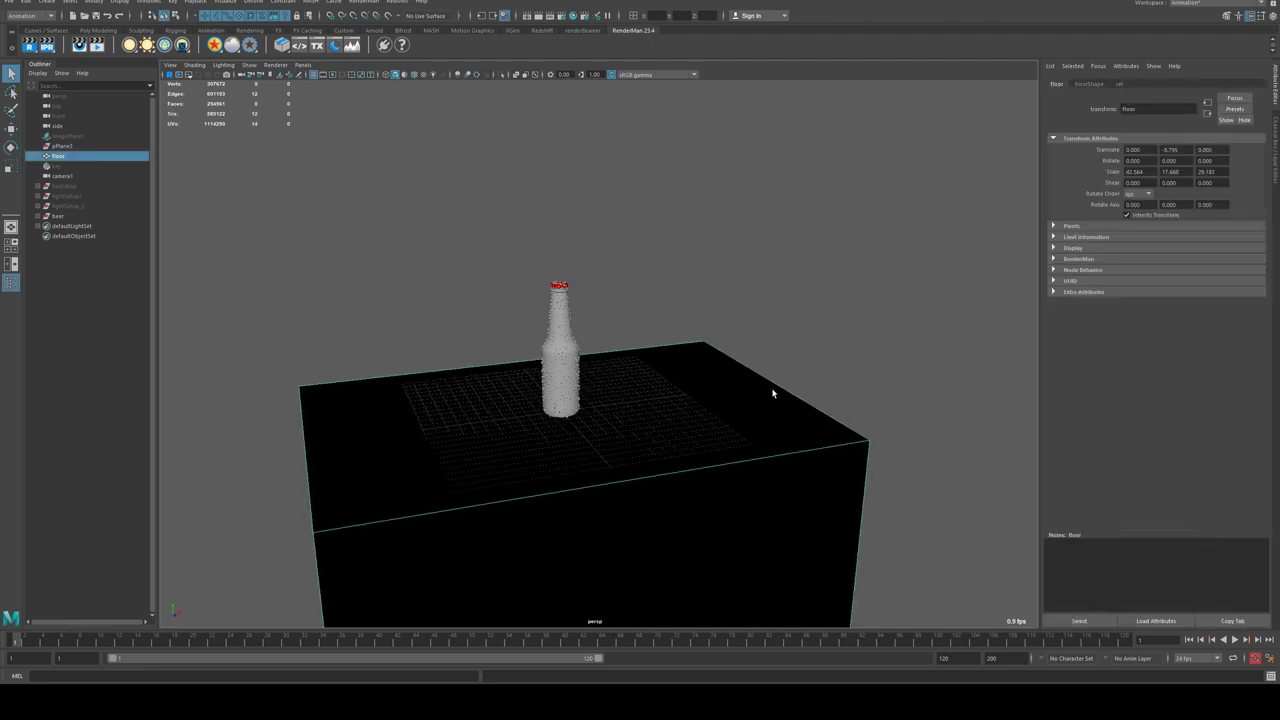
pyautogui.keyDown('alt'); pyautogui.moveTo(771, 391); pyautogui.dragTo(752, 356); pyautogui.keyUp('alt')
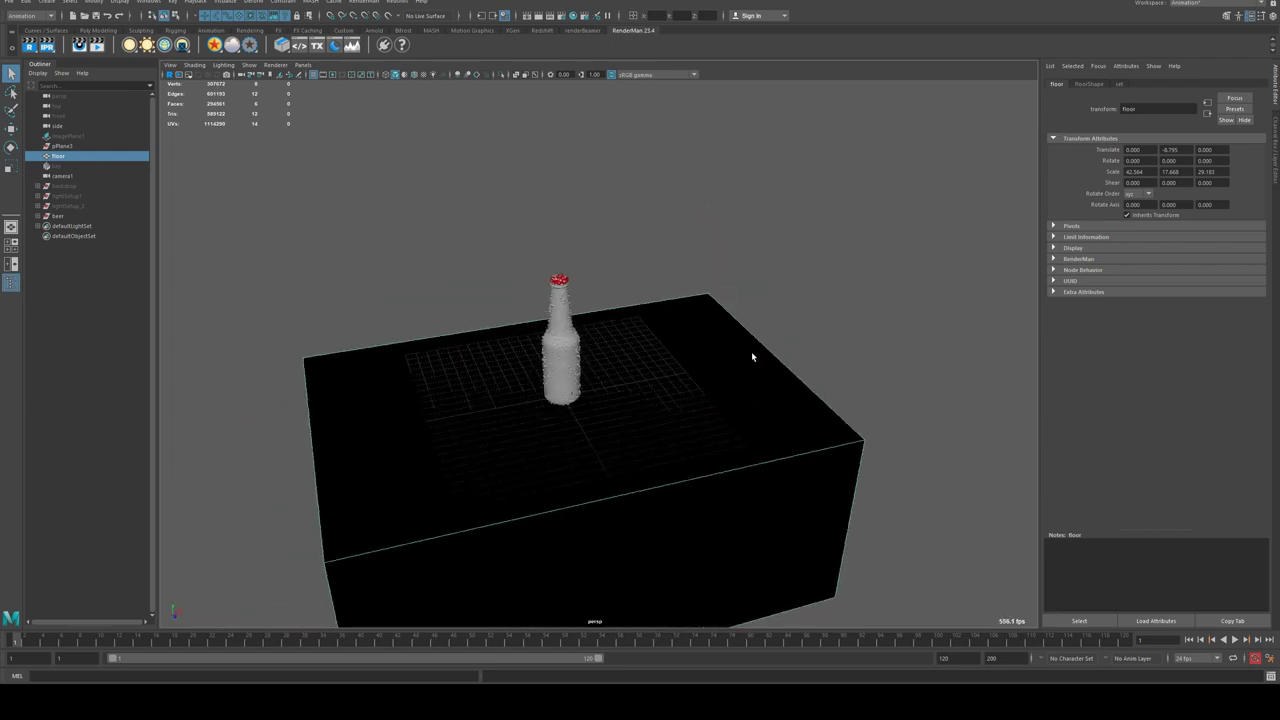
pyautogui.click(572, 16)
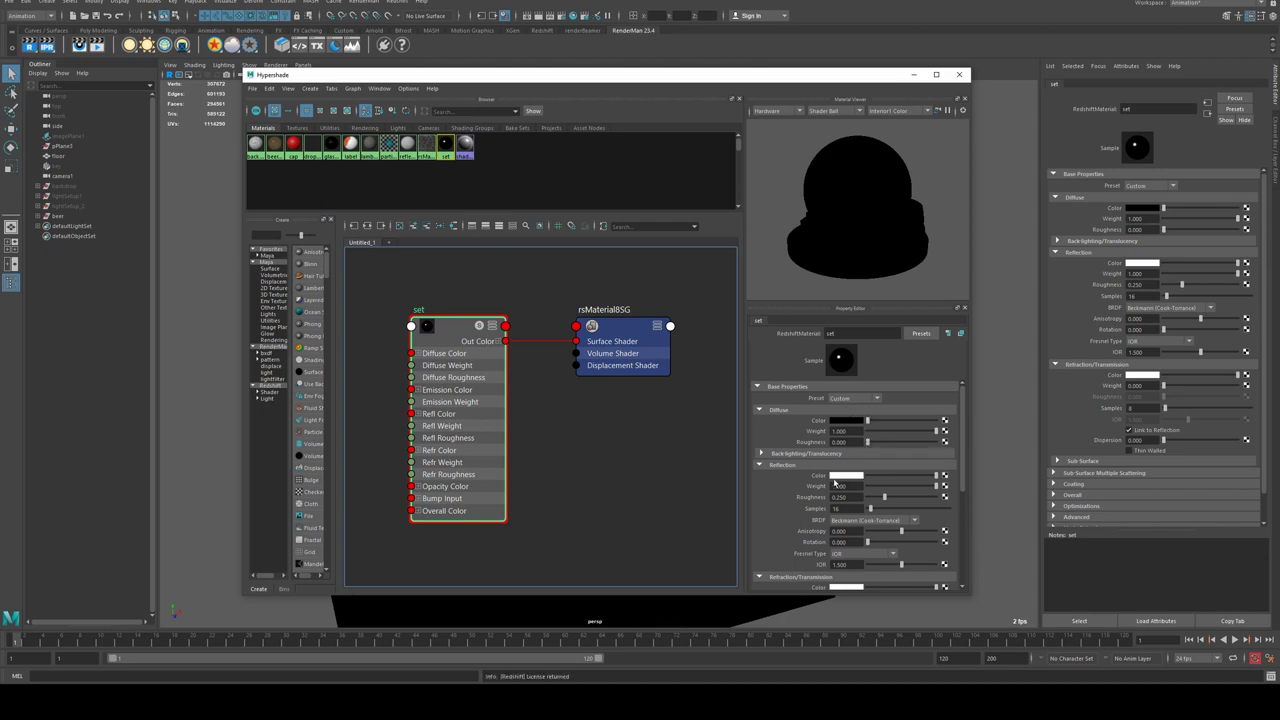
pyautogui.scroll(-2, 835, 482)
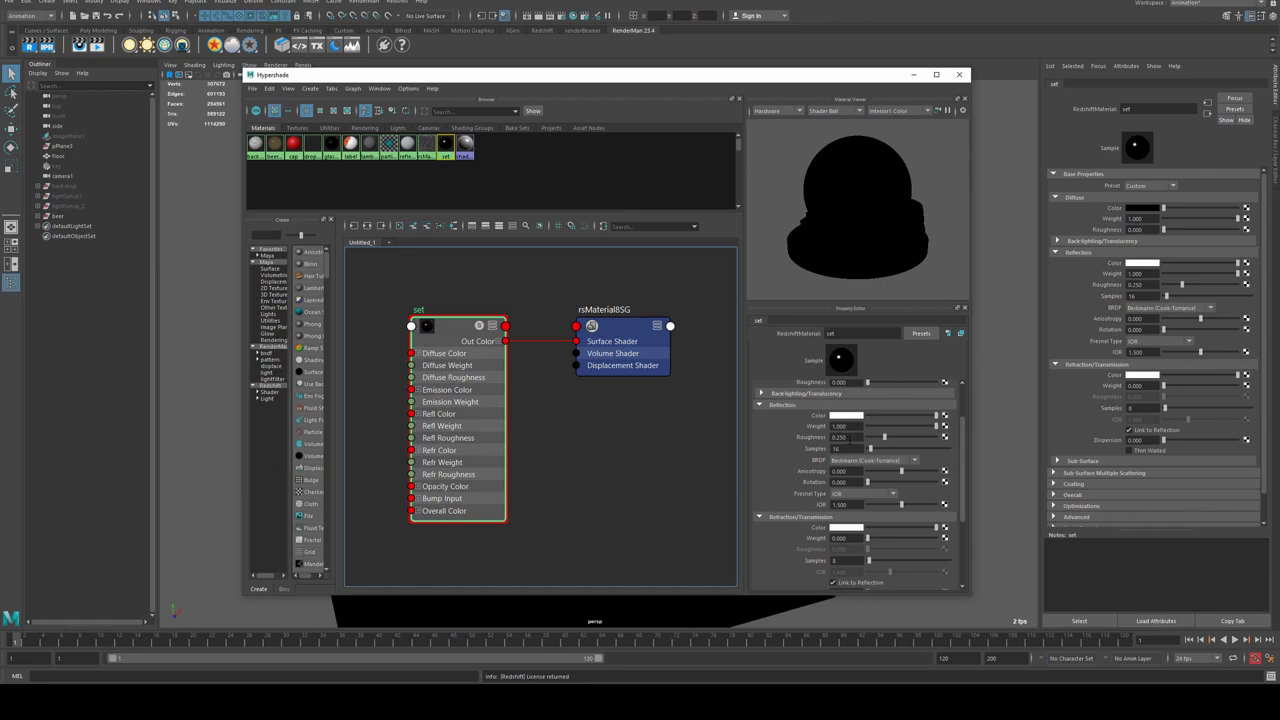
pyautogui.click(959, 74)
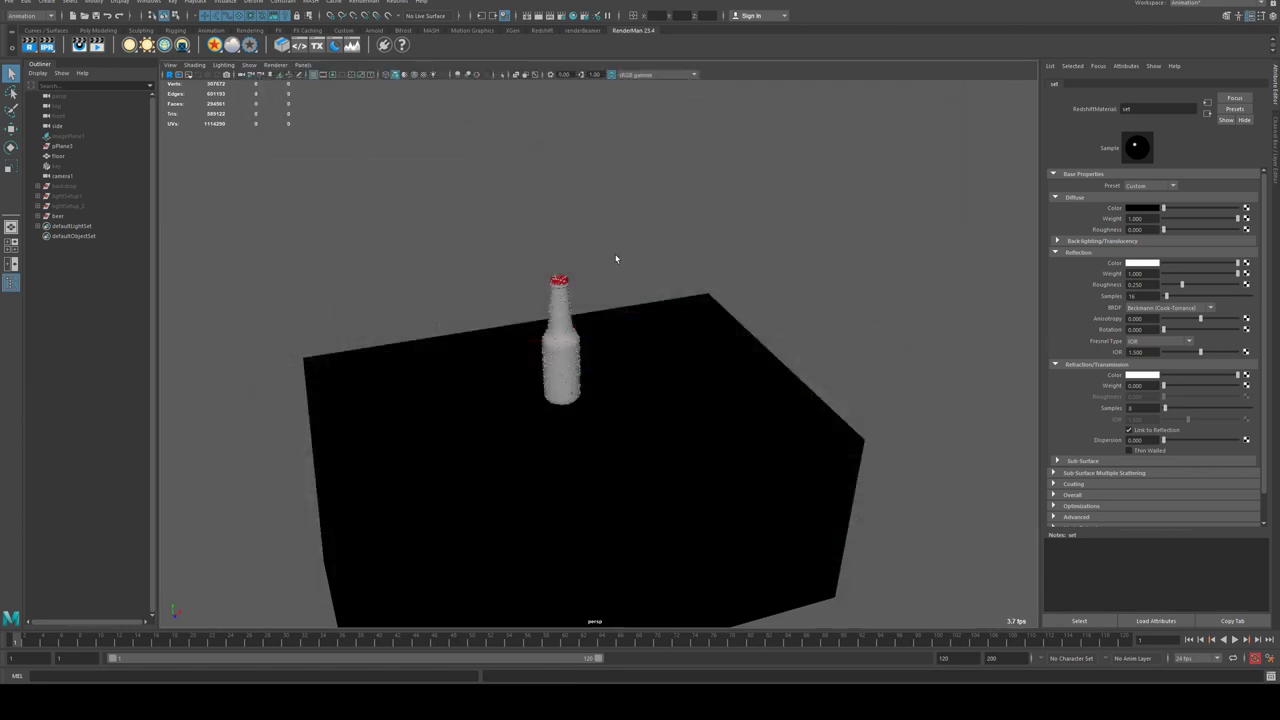
# - Create a polygon plane at the bottle's base and scale it up uniformly until it extends well beyond the floor block
pyautogui.keyDown('alt'); pyautogui.moveTo(428, 197); pyautogui.dragTo(481, 195); pyautogui.keyUp('alt')
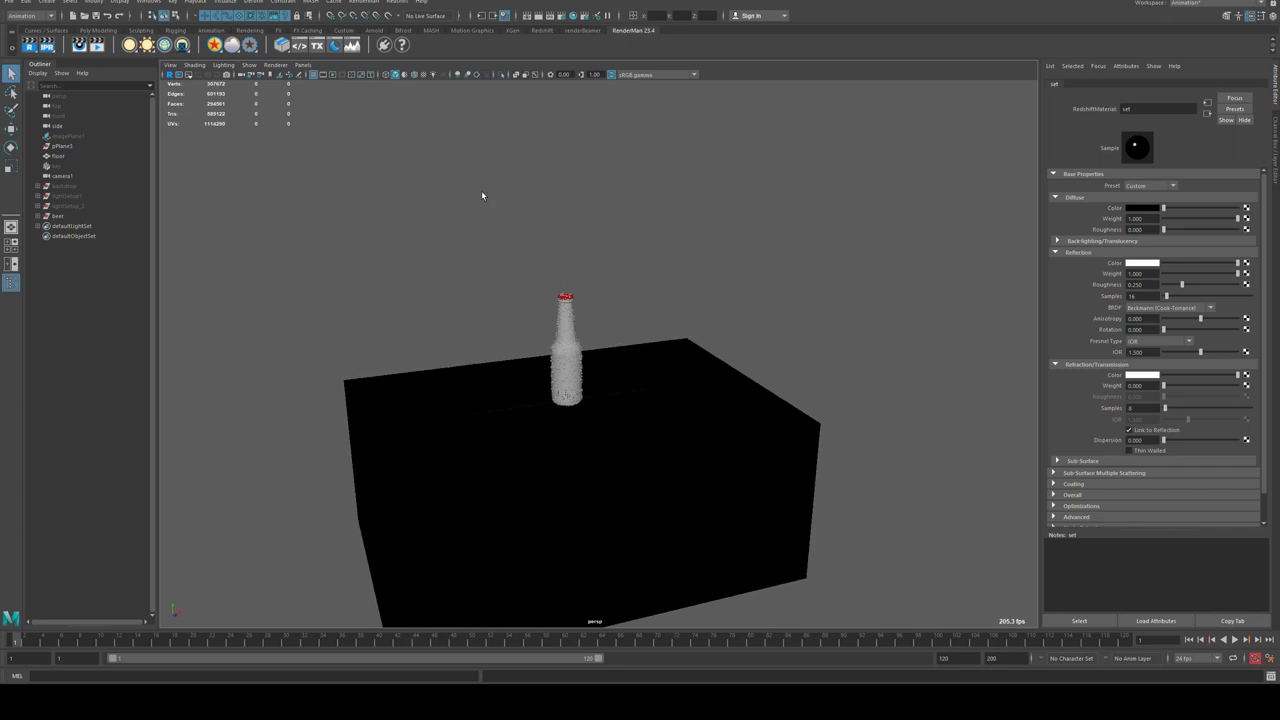
pyautogui.keyDown('alt'); pyautogui.moveTo(504, 294); pyautogui.dragTo(457, 180); pyautogui.keyUp('alt')
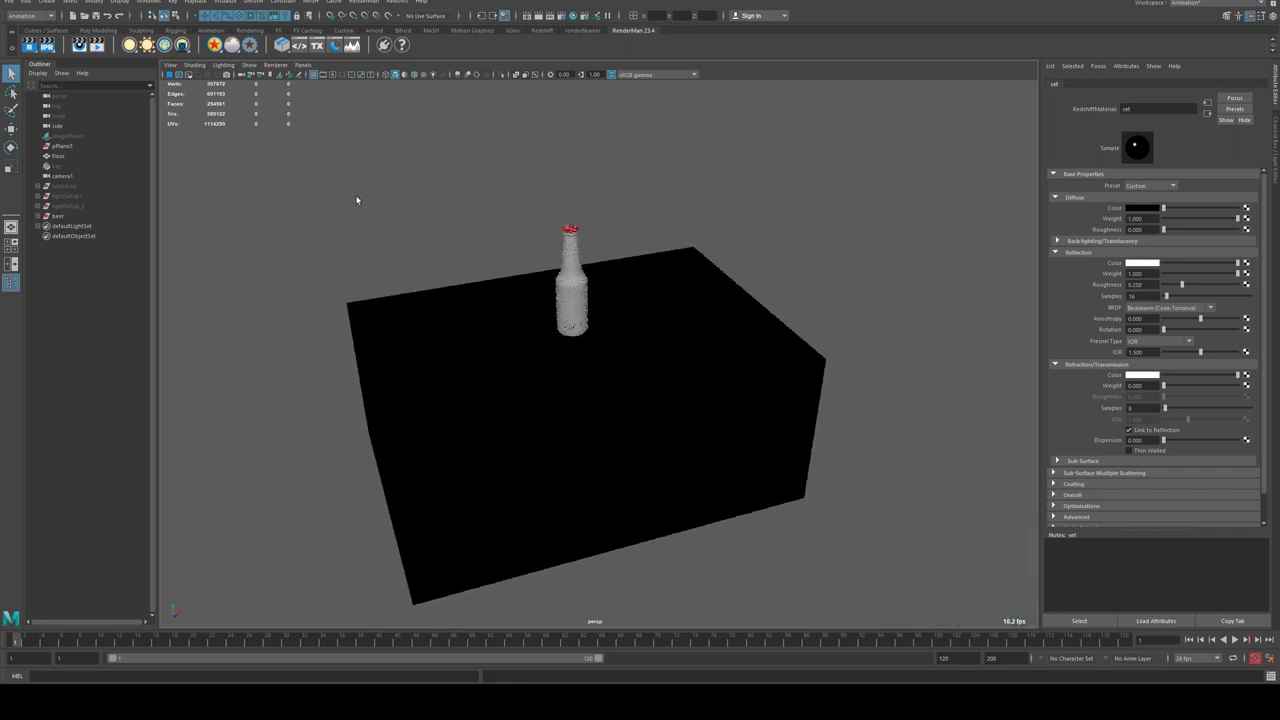
pyautogui.keyDown('alt'); pyautogui.moveTo(357, 200); pyautogui.dragTo(437, 191); pyautogui.keyUp('alt')
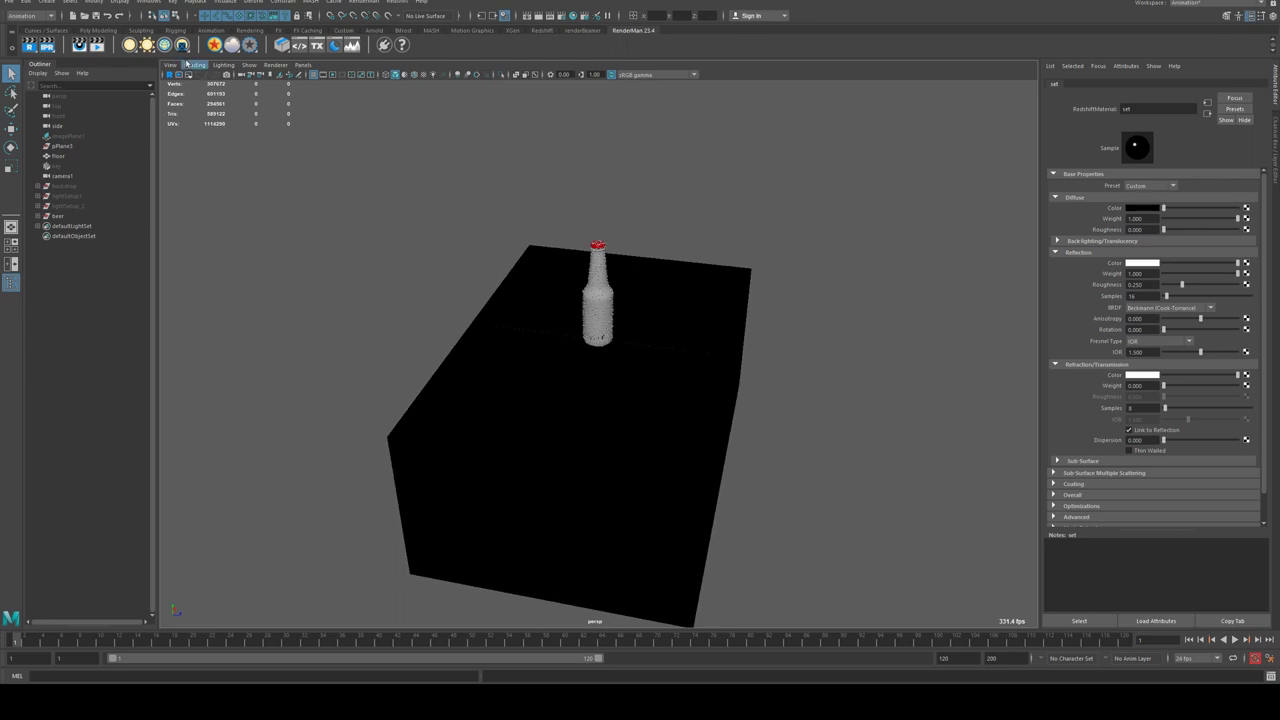
pyautogui.click(98, 30)
pyautogui.click(117, 44)
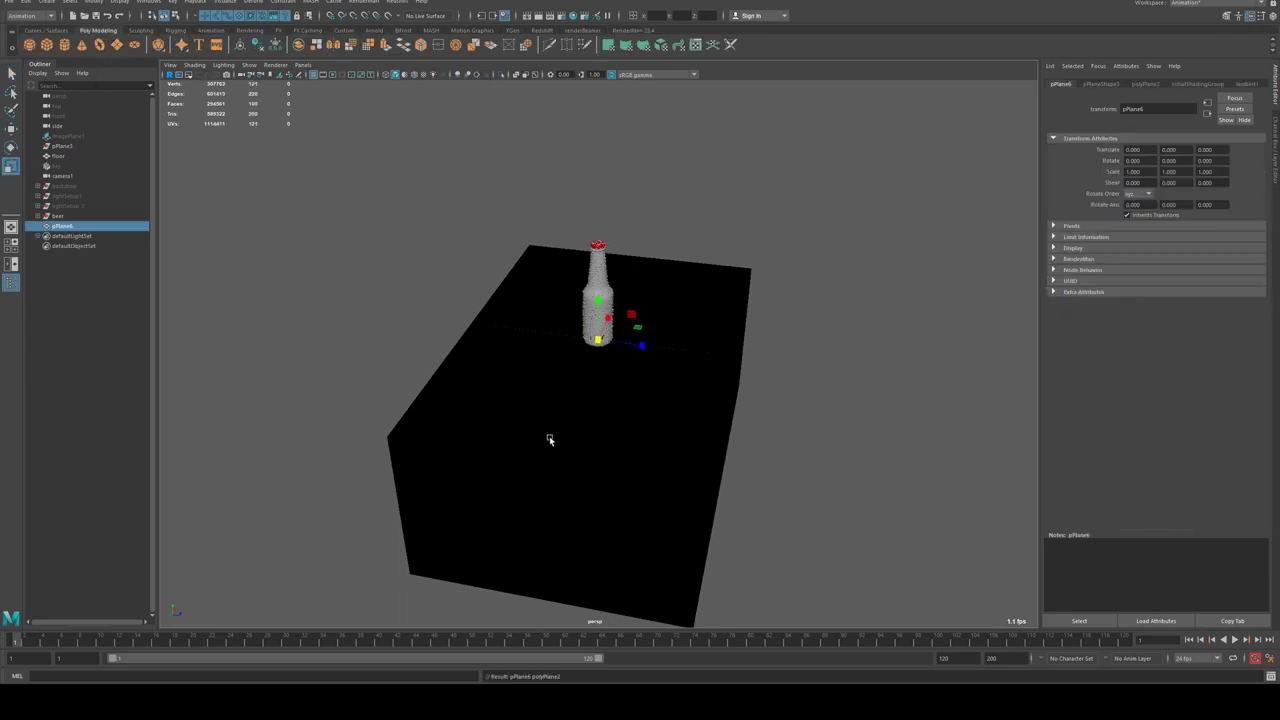
pyautogui.moveTo(598, 341); pyautogui.dragTo(983, 456)
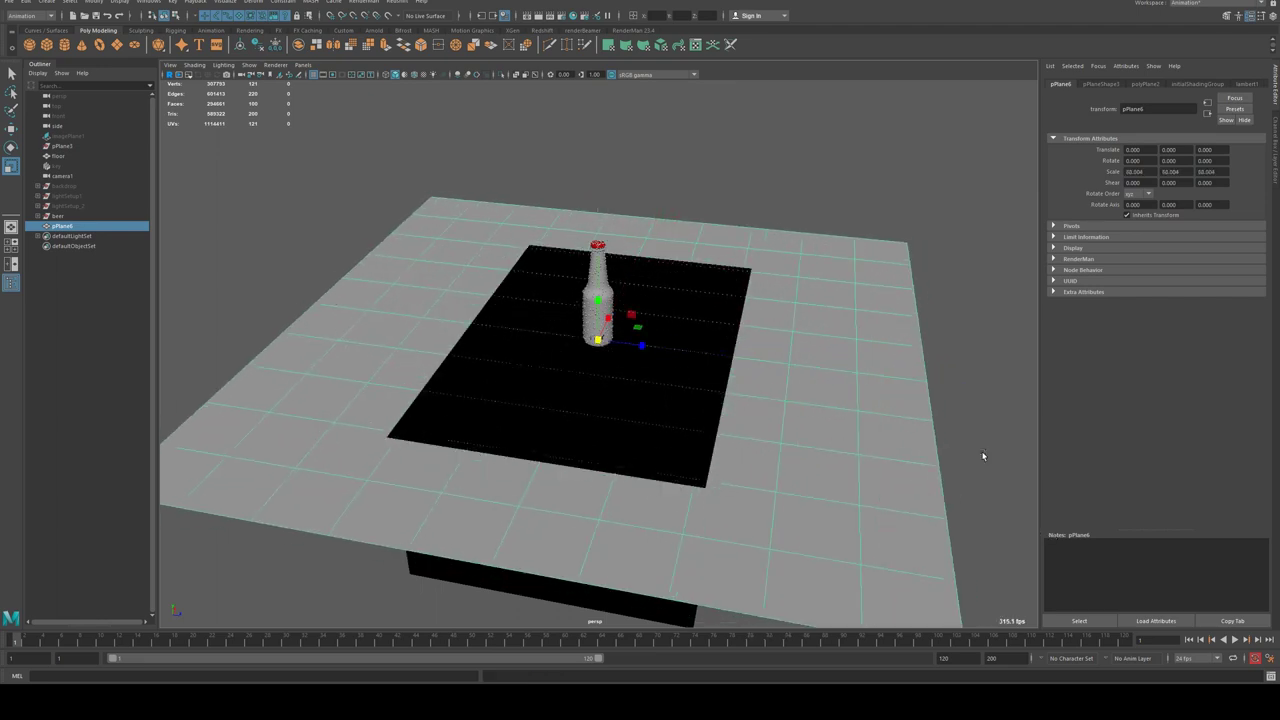
# - Set the new plane's width and height subdivisions to 3
pyautogui.click(1276, 178)
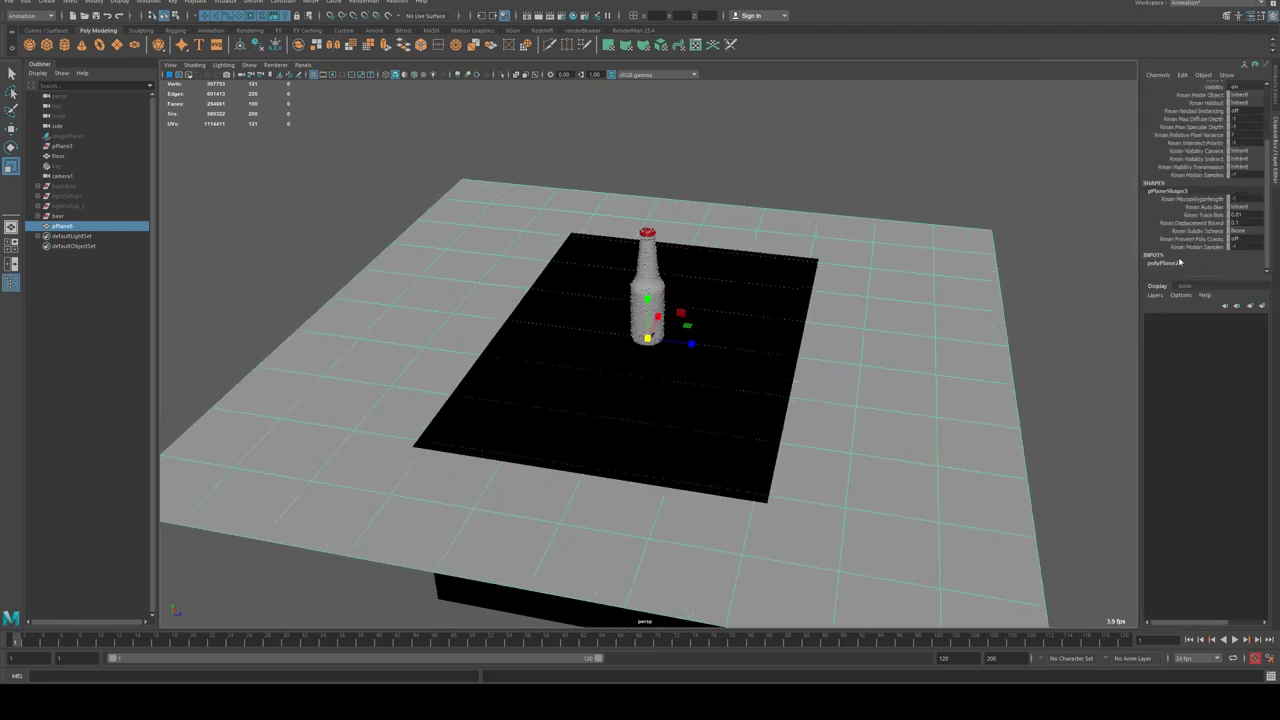
pyautogui.click(1182, 263)
pyautogui.moveTo(1200, 247); pyautogui.dragTo(1205, 255)
pyautogui.click(1238, 247)
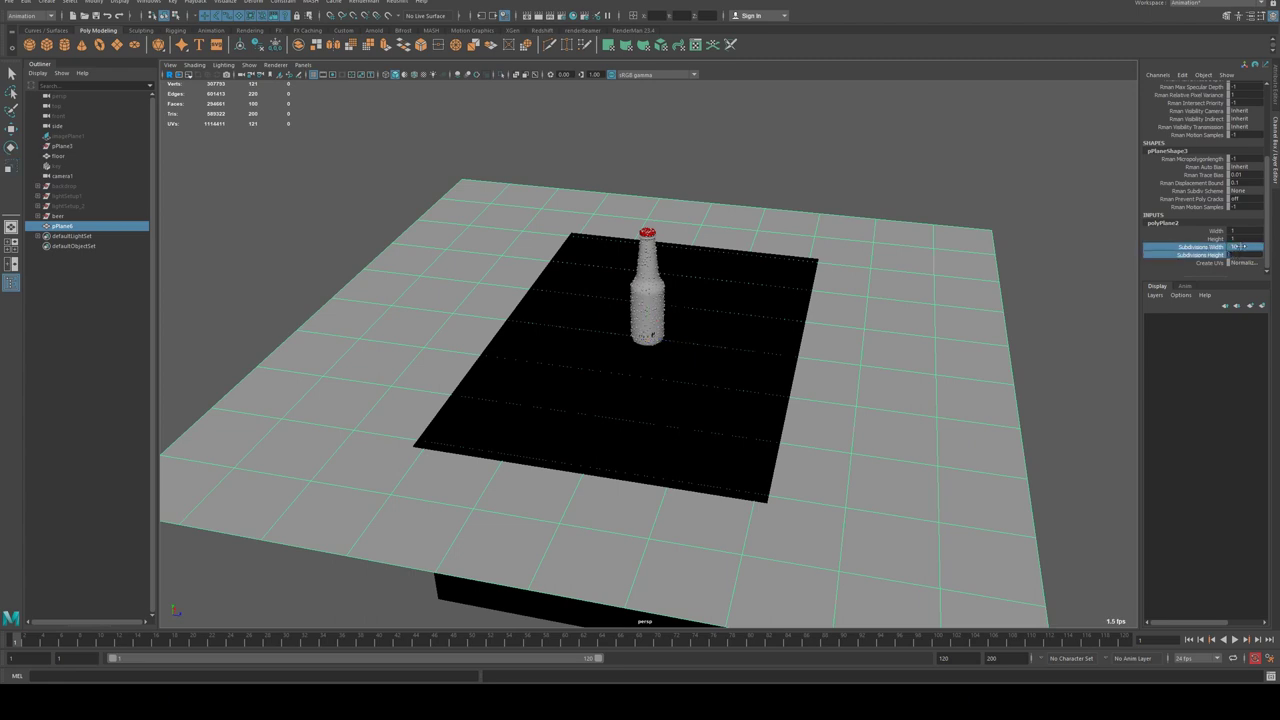
pyautogui.write('4')
pyautogui.press('Return')
pyautogui.write('3')
pyautogui.press('Return')
# - Move the plane back along Z behind the bottle, to about -47.5
pyautogui.press('w')
pyautogui.scroll(-5, 500, 317)
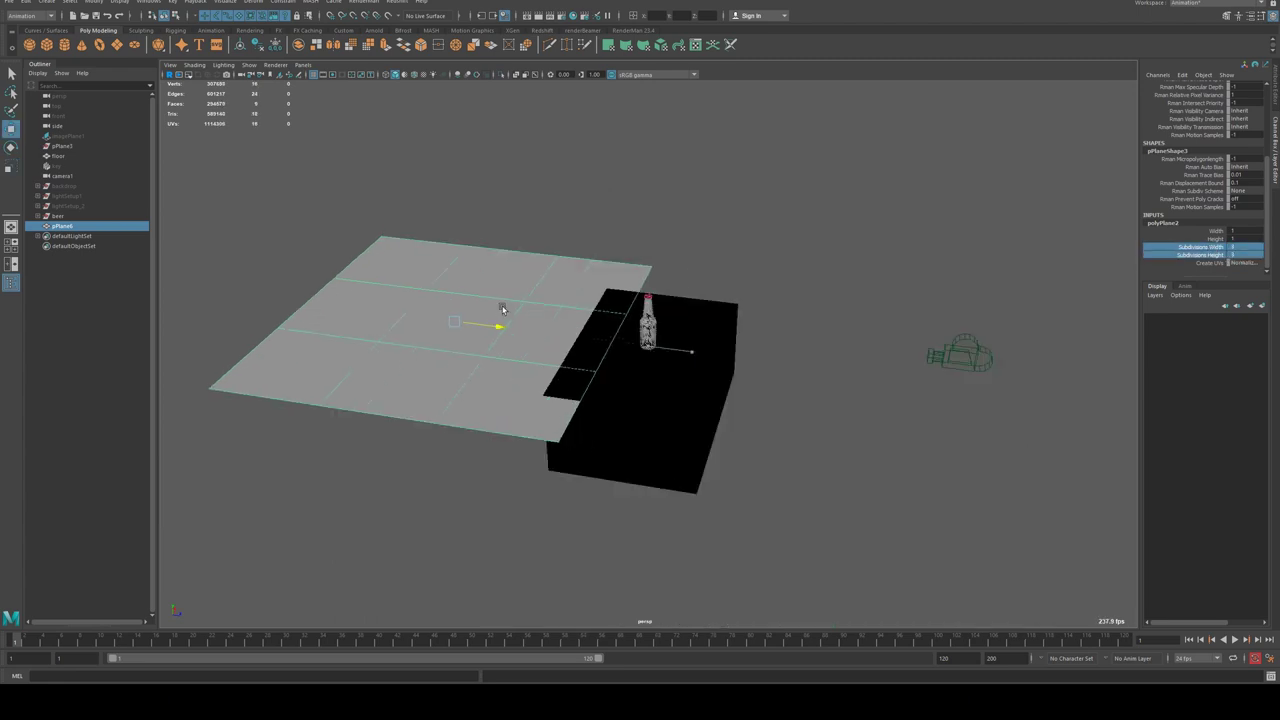
pyautogui.keyDown('alt'); pyautogui.moveTo(500, 317); pyautogui.dragTo(655, 280, button='middle'); pyautogui.keyUp('alt')
pyautogui.moveTo(655, 280)
pyautogui.keyDown('alt'); pyautogui.mouseDown()
pyautogui.moveTo(610, 276)
pyautogui.moveTo(657, 271)
pyautogui.mouseUp(); pyautogui.keyUp('alt')
# - Raise the plane's rear row of vertices, adjust the bend row and smooth the mesh preview to form a curved backdrop
pyautogui.moveTo(526, 266); pyautogui.dragTo(480, 263, button='right')
pyautogui.moveTo(399, 150); pyautogui.dragTo(514, 437)
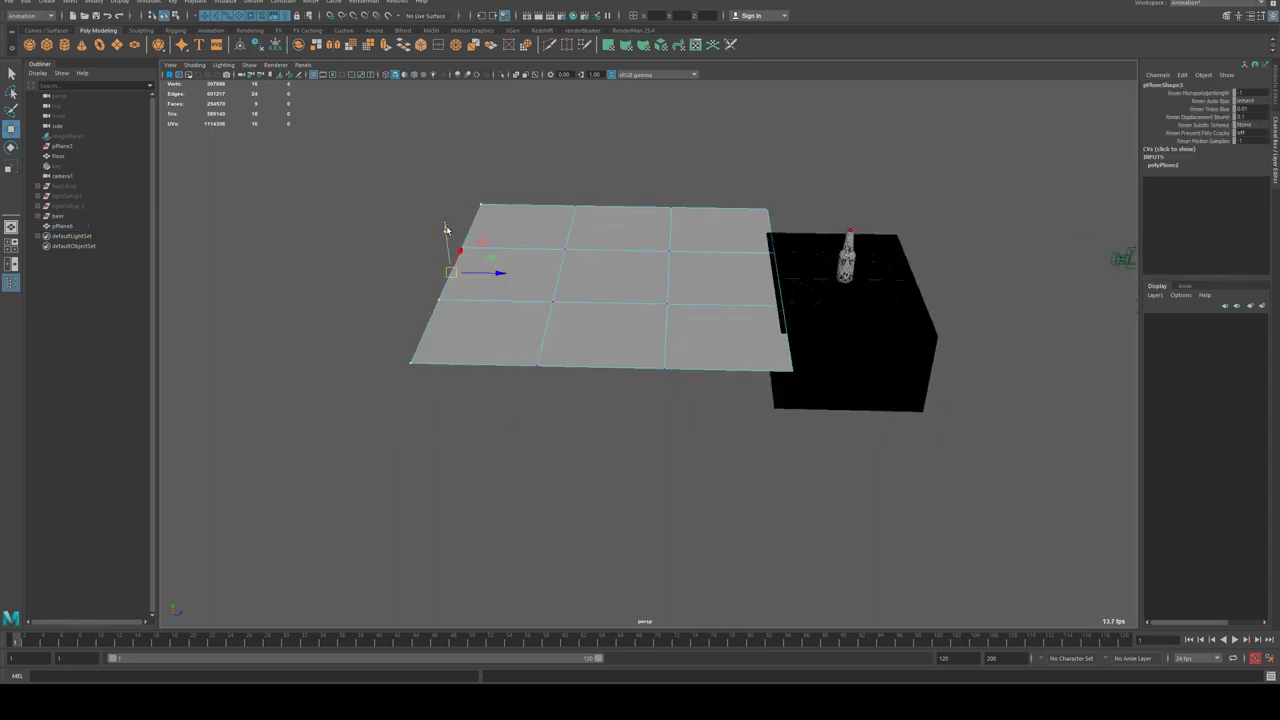
pyautogui.moveTo(481, 238); pyautogui.dragTo(522, 108)
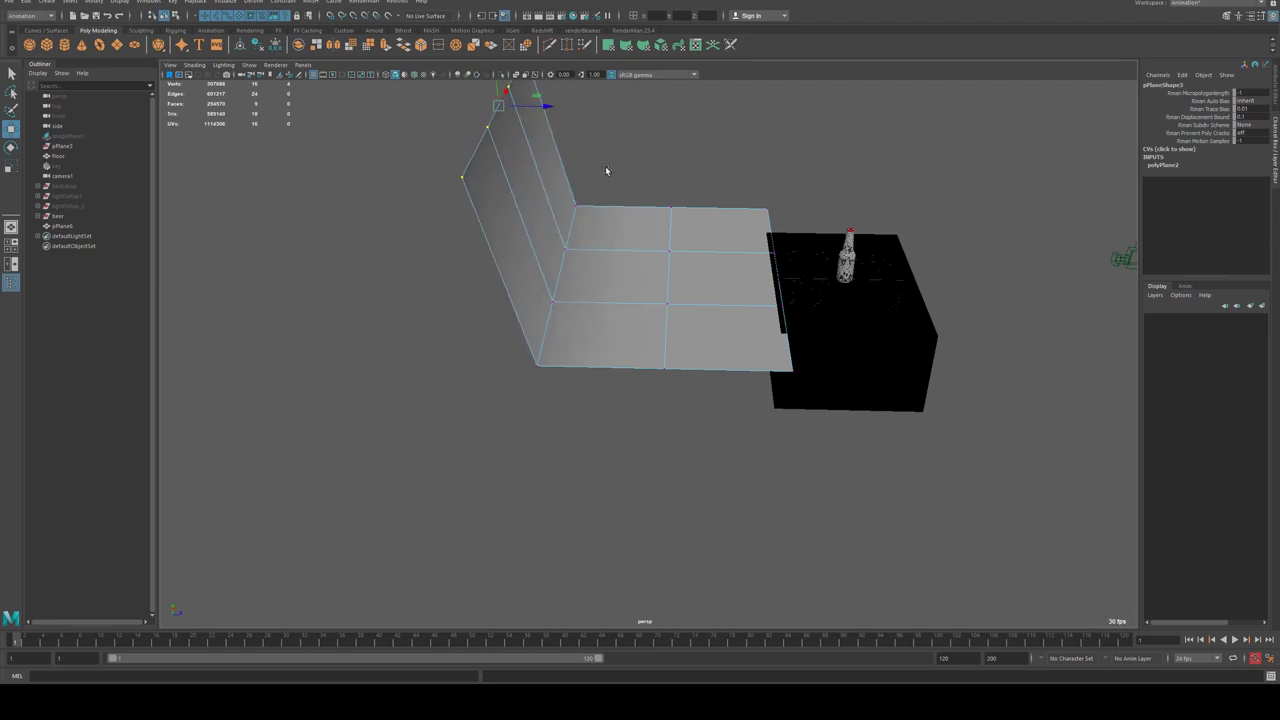
pyautogui.moveTo(607, 168); pyautogui.dragTo(529, 429)
pyautogui.moveTo(591, 241); pyautogui.dragTo(632, 280)
pyautogui.press('3')
pyautogui.moveTo(632, 280); pyautogui.dragTo(668, 266, button='right')
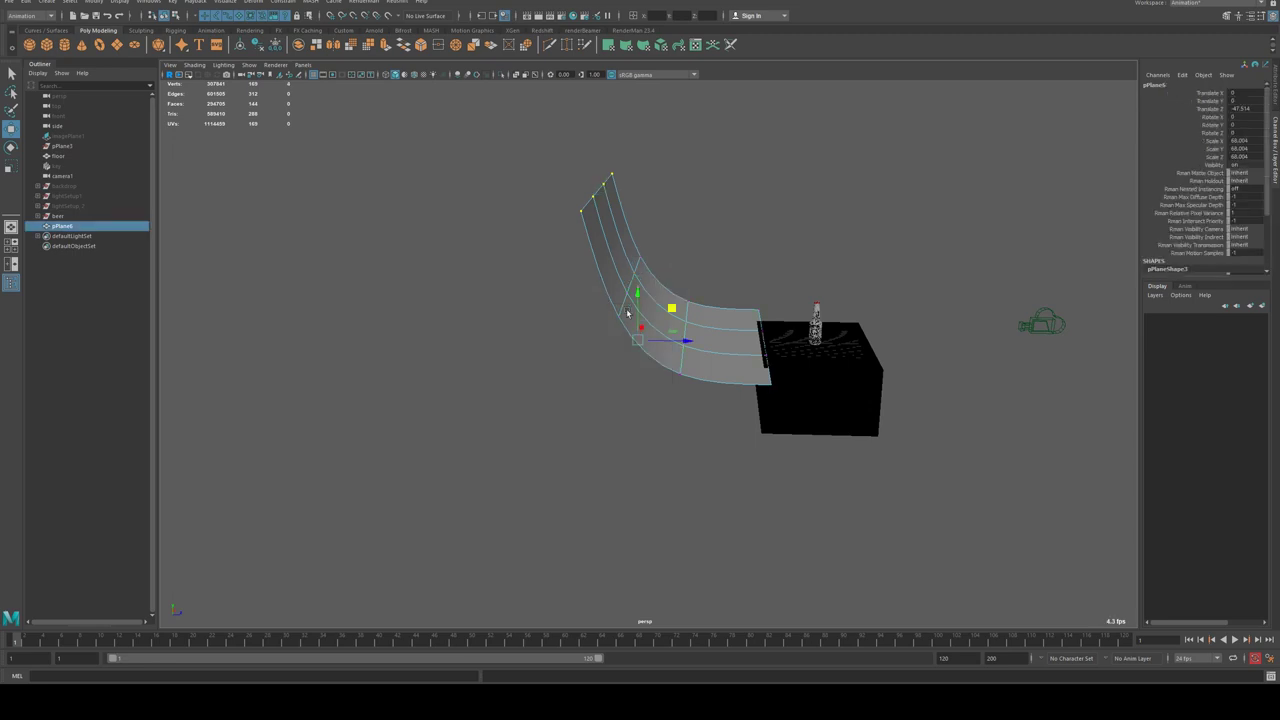
# - Lower the backdrop to about -20.3 on Y, reposition it behind the floor block and raise its top row of vertices
pyautogui.moveTo(661, 326); pyautogui.dragTo(690, 345)
pyautogui.rightClick(625, 294)
pyautogui.click(577, 292)
pyautogui.moveTo(517, 214); pyautogui.dragTo(829, 286)
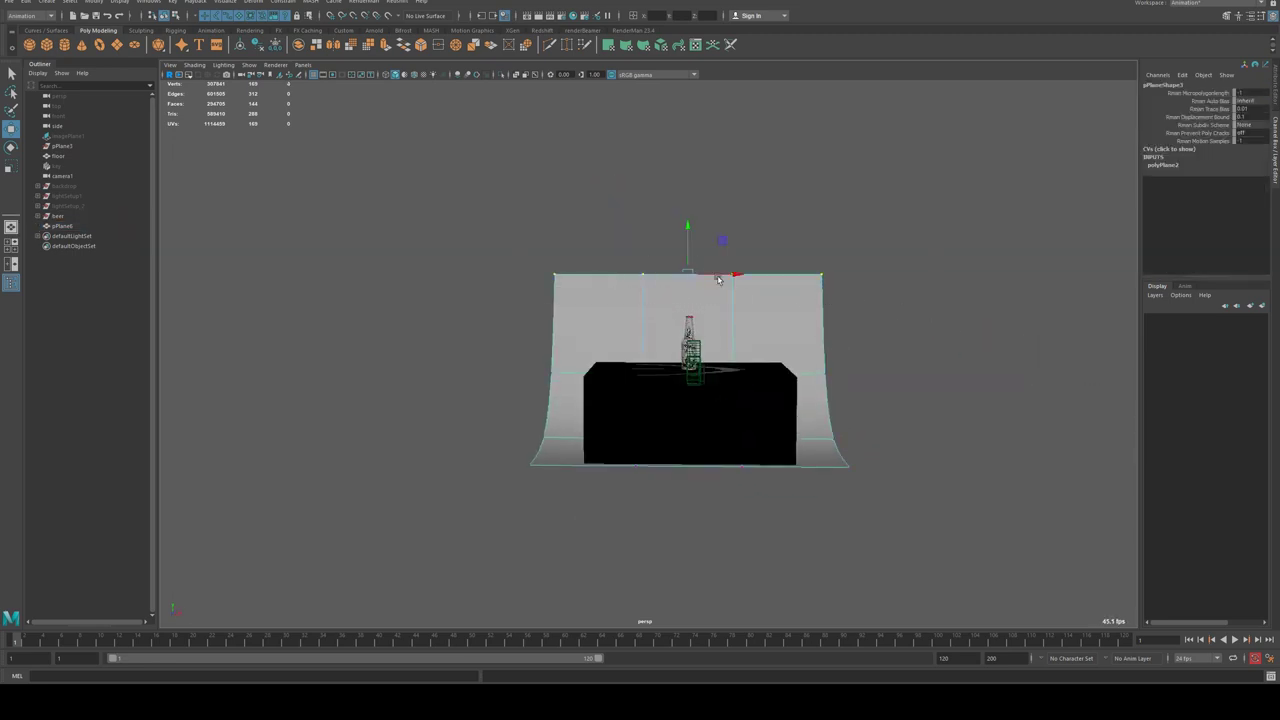
pyautogui.moveTo(687, 225); pyautogui.dragTo(686, 172)
pyautogui.moveTo(629, 237); pyautogui.dragTo(712, 243, button='right')
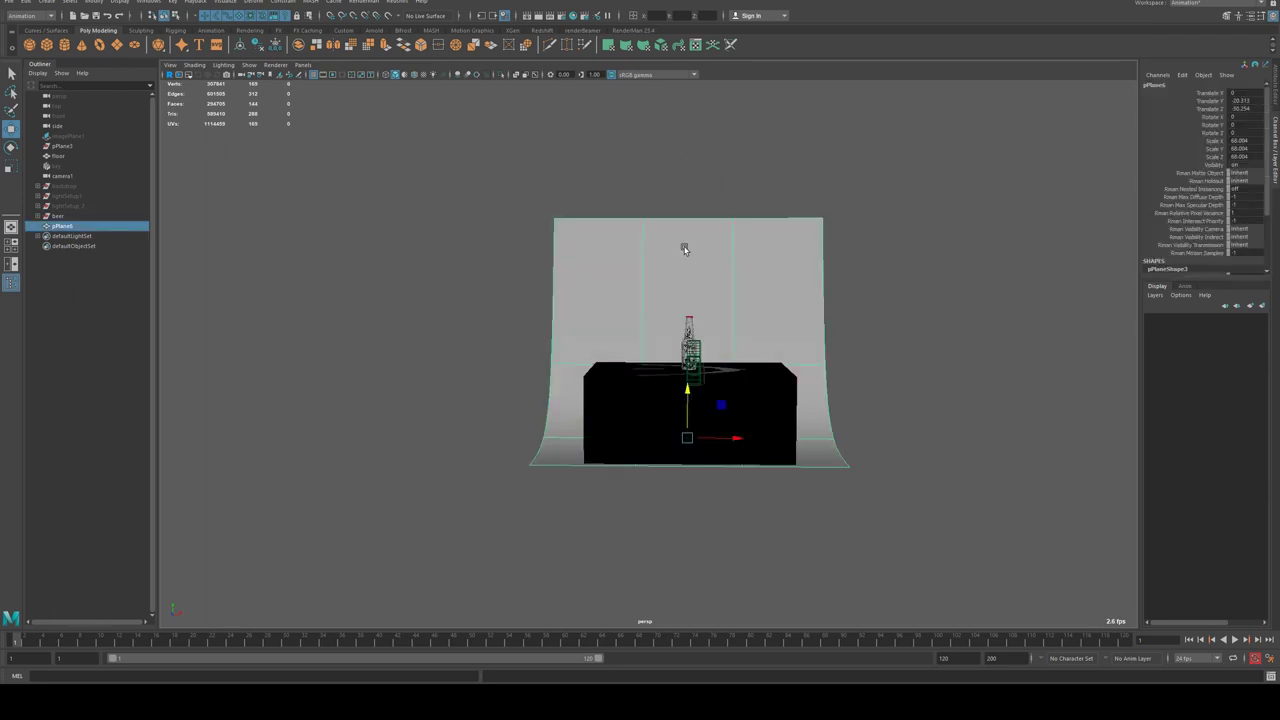
# - Widen the backdrop to about 93.7 on scale X and move it back to about -42.8 on Z
pyautogui.keyDown('alt'); pyautogui.moveTo(706, 460); pyautogui.dragTo(760, 285); pyautogui.keyUp('alt')
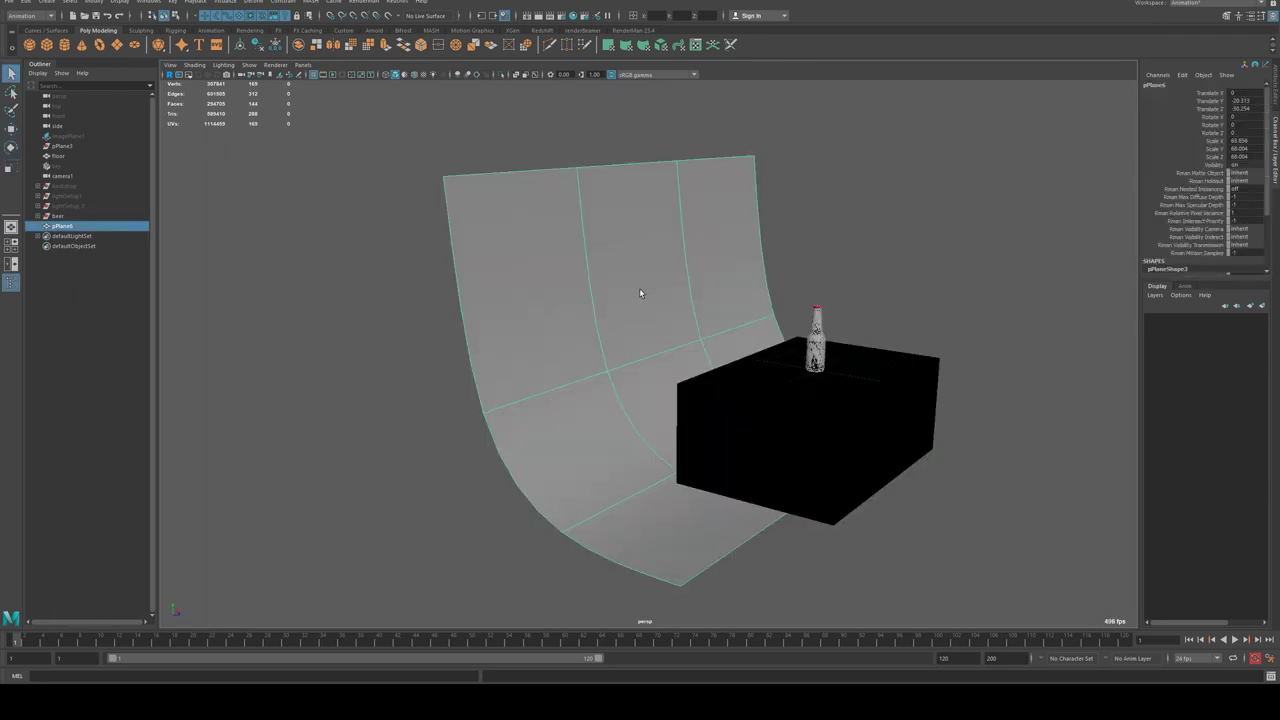
pyautogui.keyDown('alt'); pyautogui.moveTo(643, 286); pyautogui.dragTo(686, 286); pyautogui.keyUp('alt')
pyautogui.press('w')
pyautogui.moveTo(716, 446); pyautogui.dragTo(652, 448)
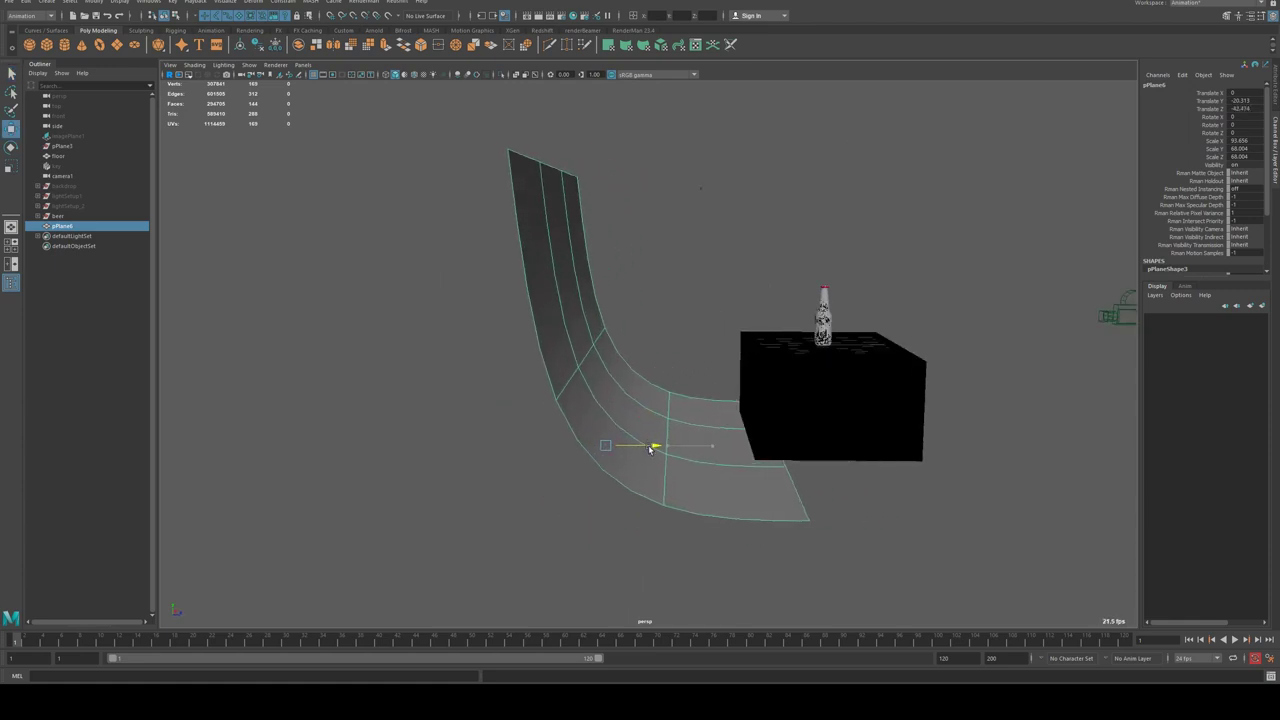
pyautogui.keyDown('alt'); pyautogui.moveTo(740, 277); pyautogui.dragTo(697, 278); pyautogui.keyUp('alt')
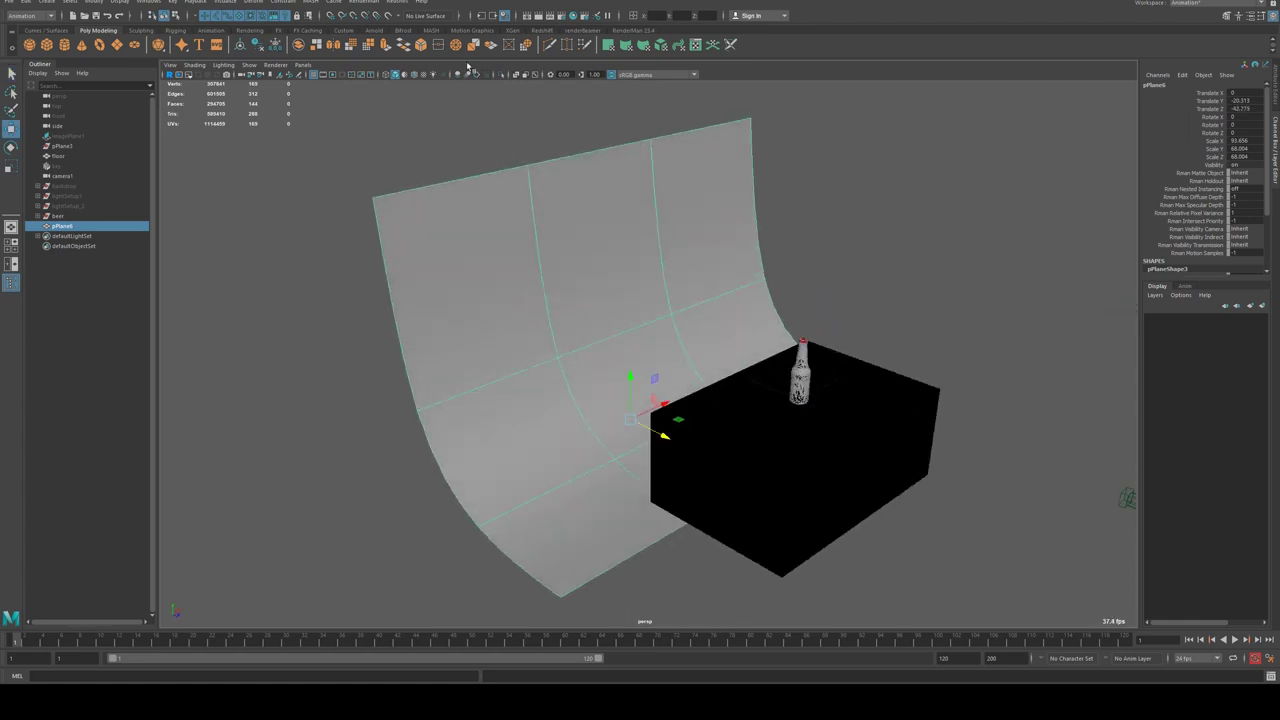
# - Create a Redshift area light and place it between the floor block and the backdrop, at about -23.5 on Z
pyautogui.click(538, 30)
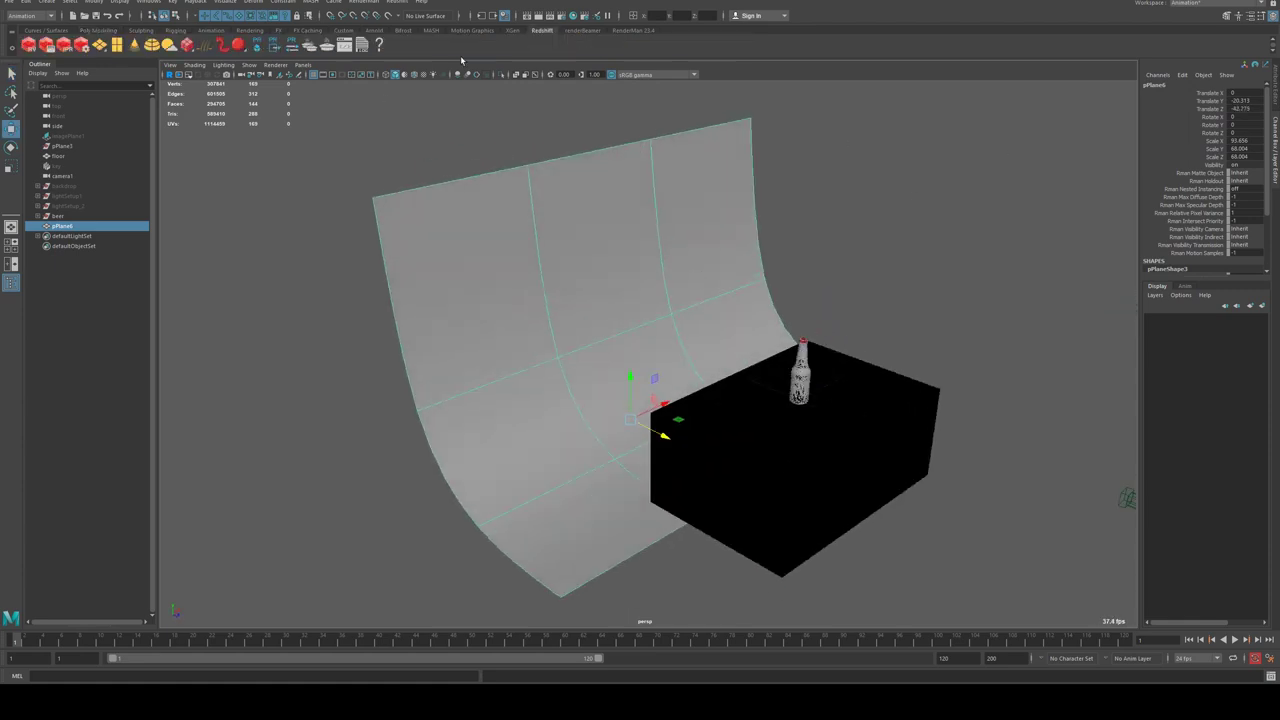
pyautogui.rightClick(101, 46)
pyautogui.click(128, 49)
pyautogui.press('f')
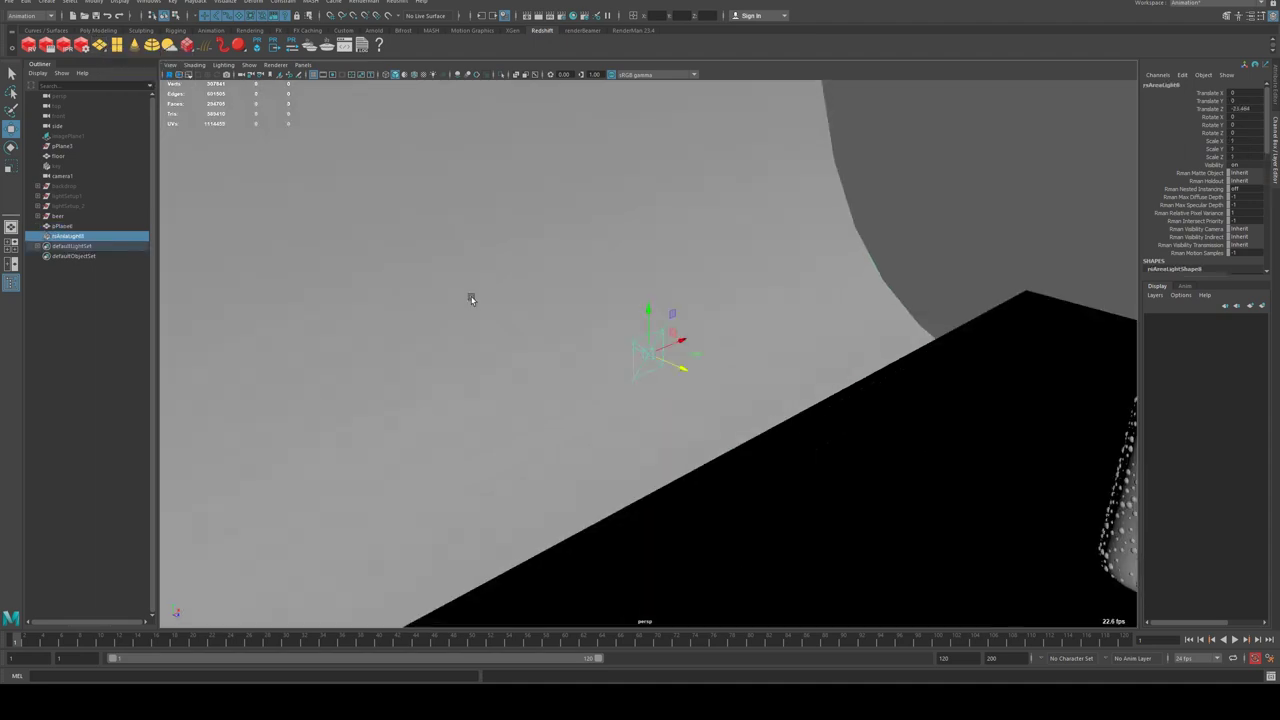
# - Change the new light's type from Area to Spot
pyautogui.hotkey('ctrl', 'a')
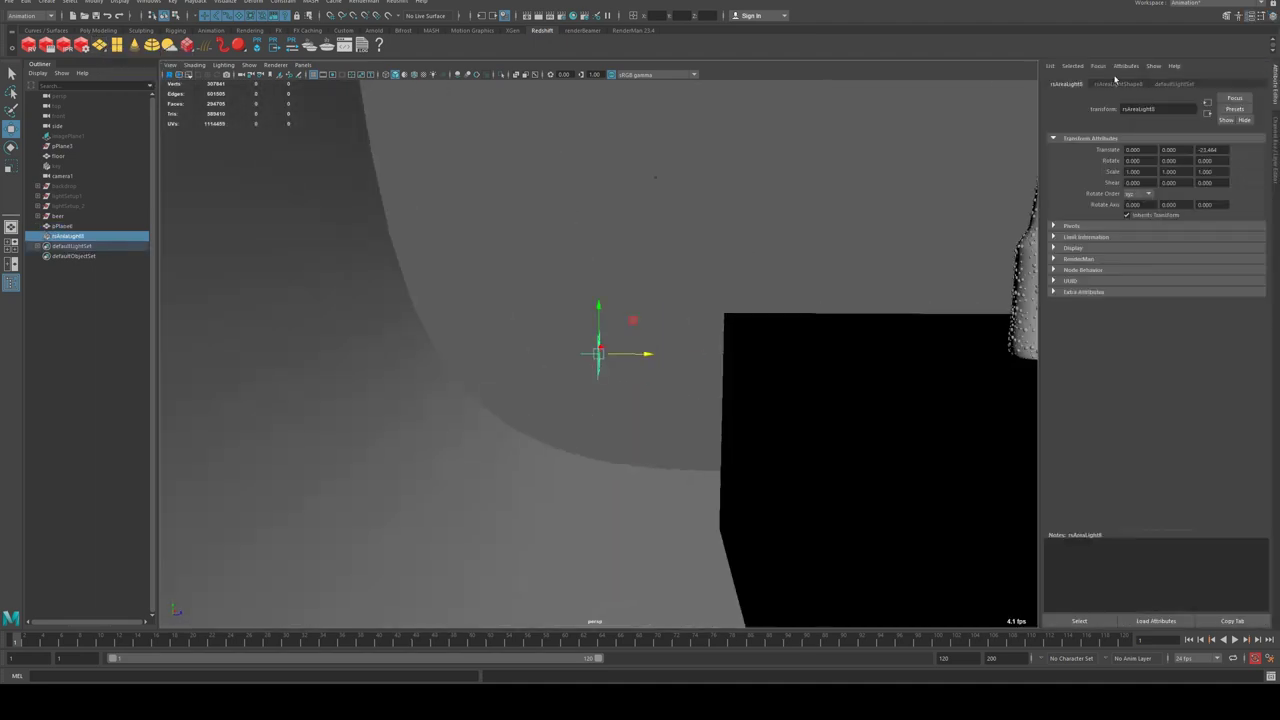
pyautogui.click(1119, 84)
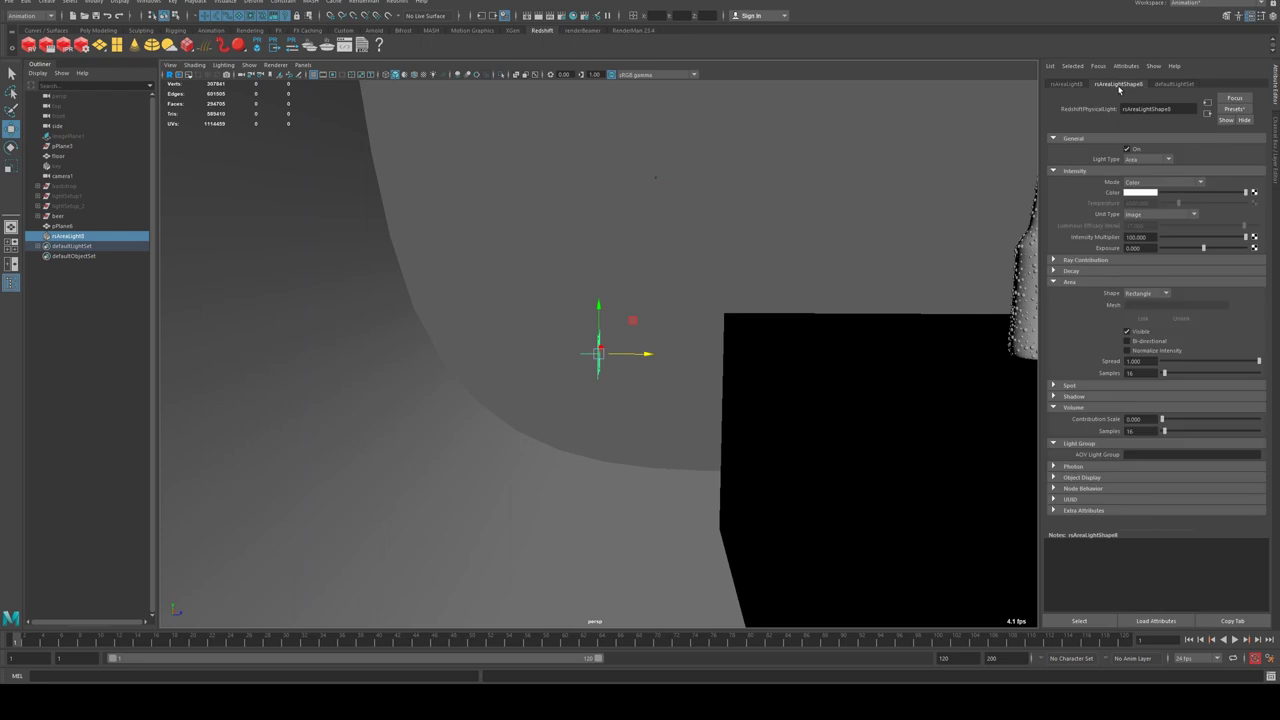
pyautogui.click(1150, 158)
pyautogui.click(1133, 190)
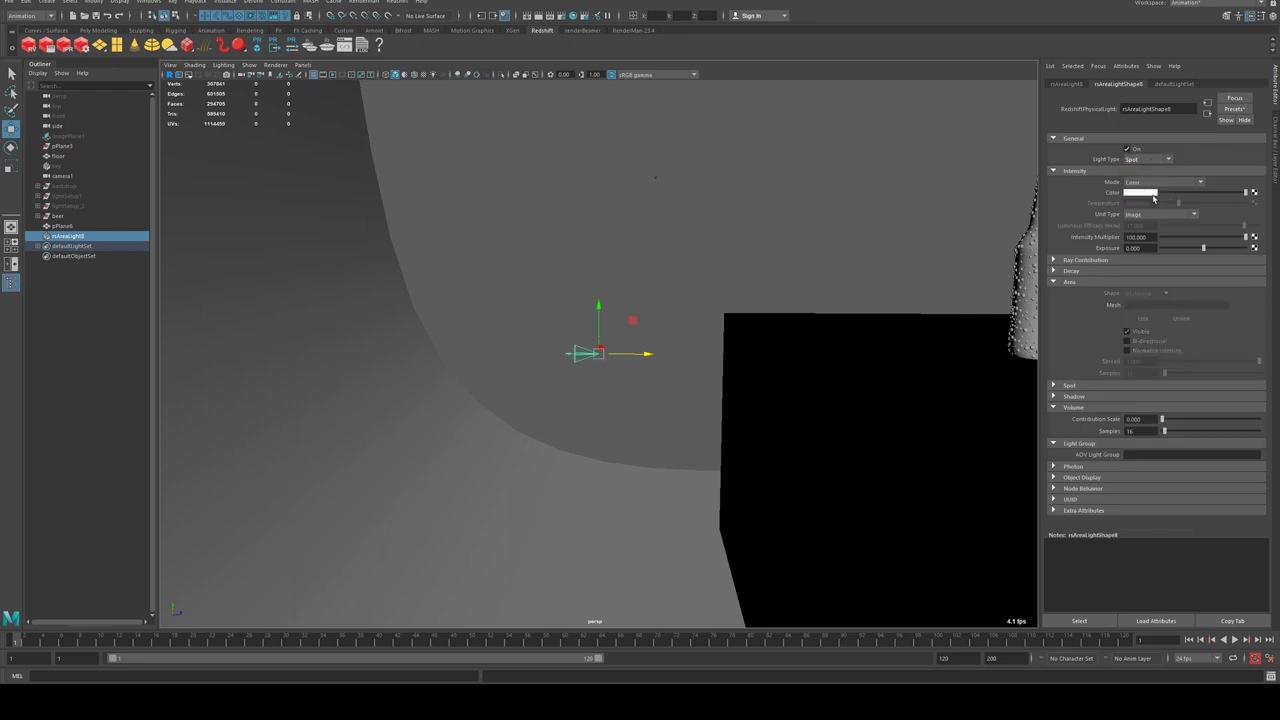
# - Examine the spot light's position and direction relative to the backdrop, floor block and bottle from several angles
pyautogui.press('e')
pyautogui.keyDown('alt'); pyautogui.moveTo(711, 373); pyautogui.dragTo(604, 192); pyautogui.keyUp('alt')
pyautogui.scroll(-5, 743, 300)
pyautogui.click(1272, 86)
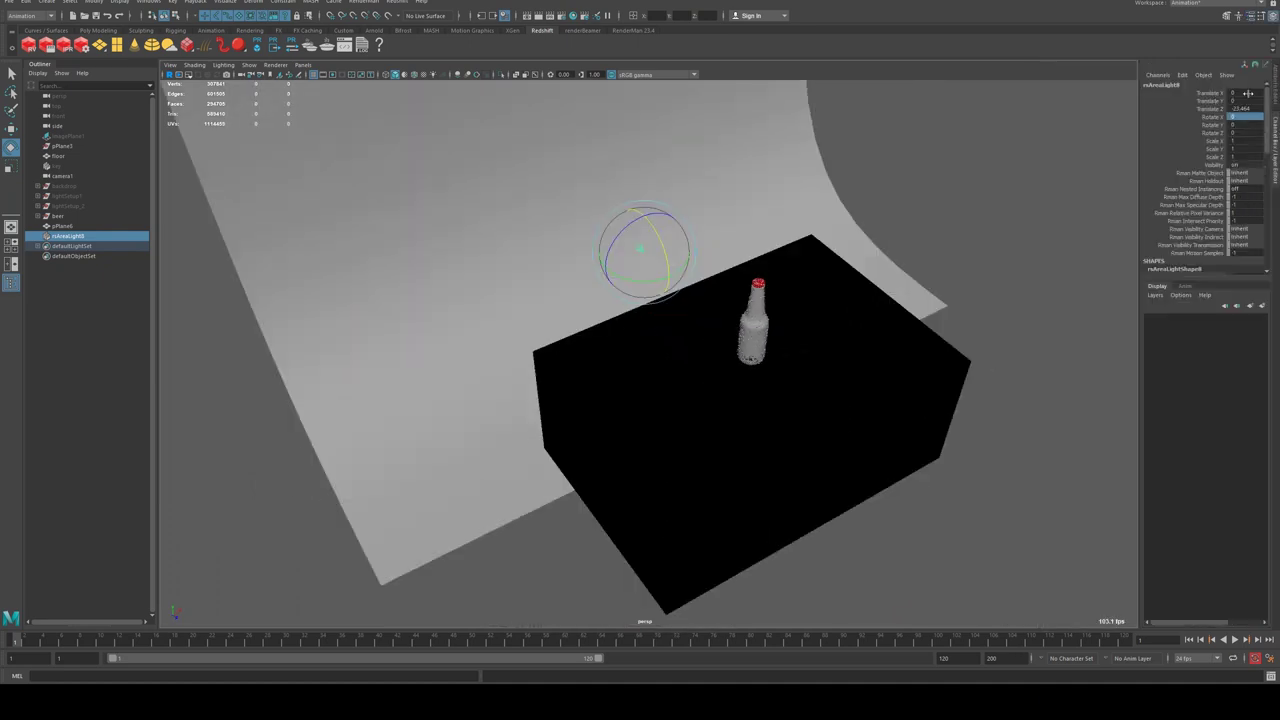
pyautogui.click(1231, 93)
pyautogui.keyDown('alt'); pyautogui.moveTo(937, 366); pyautogui.dragTo(670, 171); pyautogui.keyUp('alt')
pyautogui.keyDown('alt'); pyautogui.moveTo(677, 506); pyautogui.dragTo(860, 397); pyautogui.keyUp('alt')
pyautogui.click(940, 298)
pyautogui.click(773, 170)
pyautogui.keyDown('alt'); pyautogui.moveTo(773, 170); pyautogui.dragTo(676, 349); pyautogui.keyUp('alt')
pyautogui.click(572, 353)
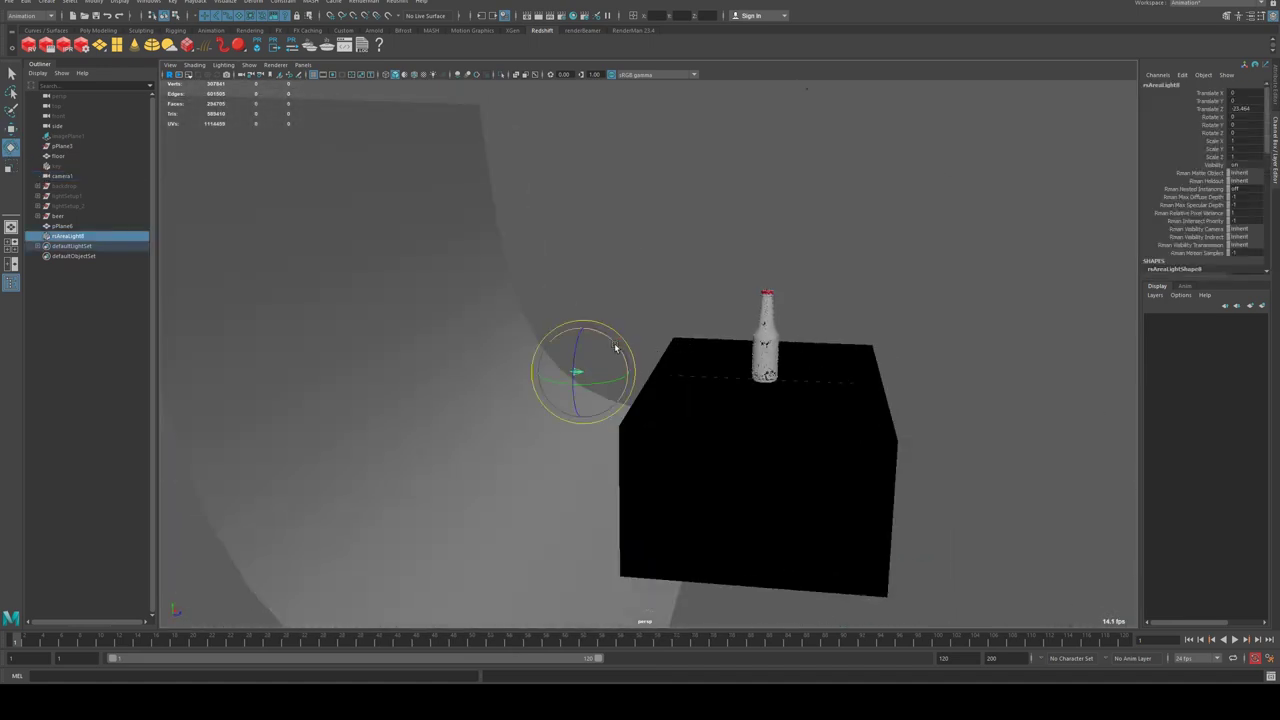
# - Lower the spot light to about -9.6 on Y and tilt it up toward the backdrop, about 28.7 degrees on X
pyautogui.press('w')
pyautogui.moveTo(614, 345); pyautogui.dragTo(628, 432, button='middle')
pyautogui.press('e')
pyautogui.keyDown('alt'); pyautogui.moveTo(705, 309); pyautogui.dragTo(818, 332); pyautogui.keyUp('alt')
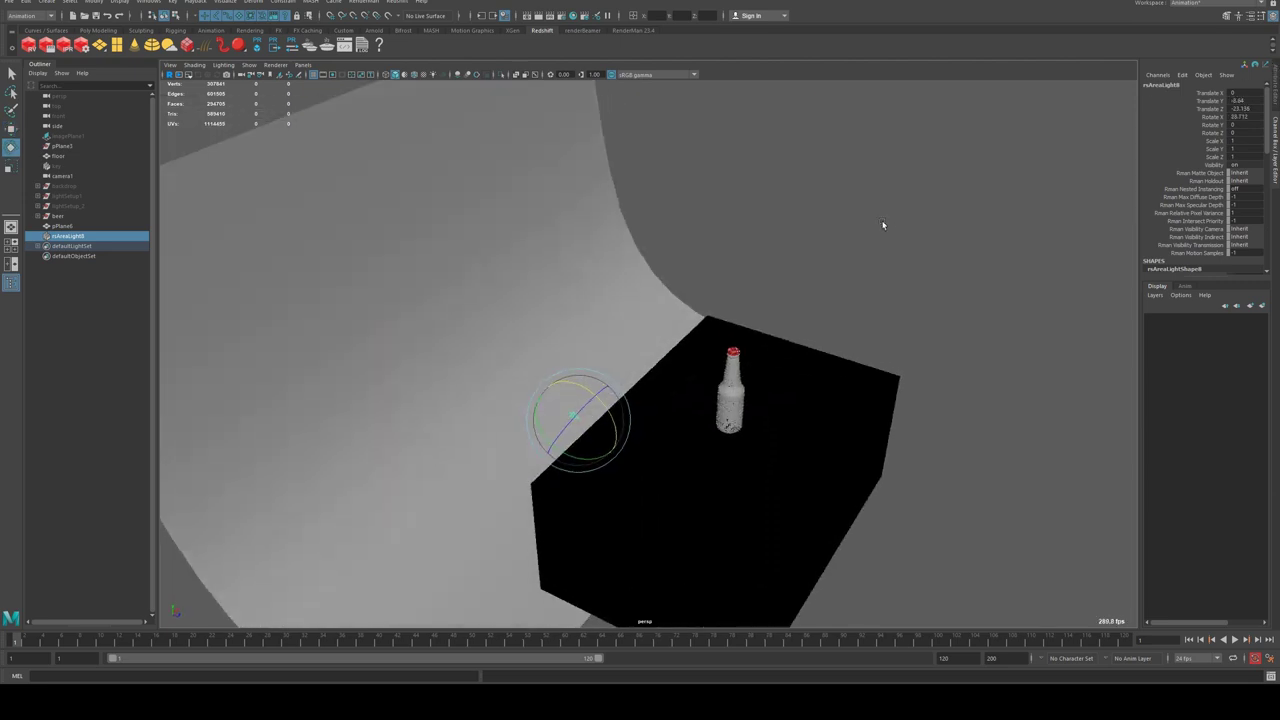
# - Start the interactive render, set the secondary GI engine to Irradiance Point Cloud, and adjust its samples per pixel
pyautogui.click(66, 46)
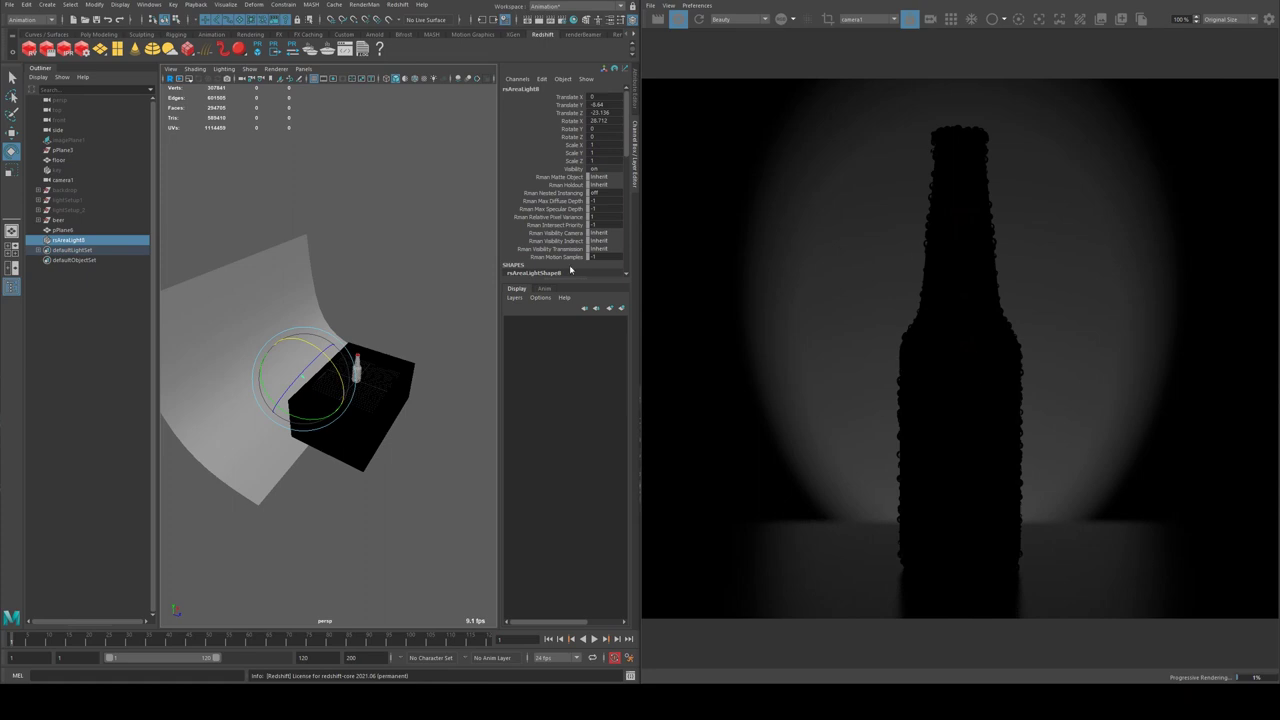
pyautogui.click(553, 19)
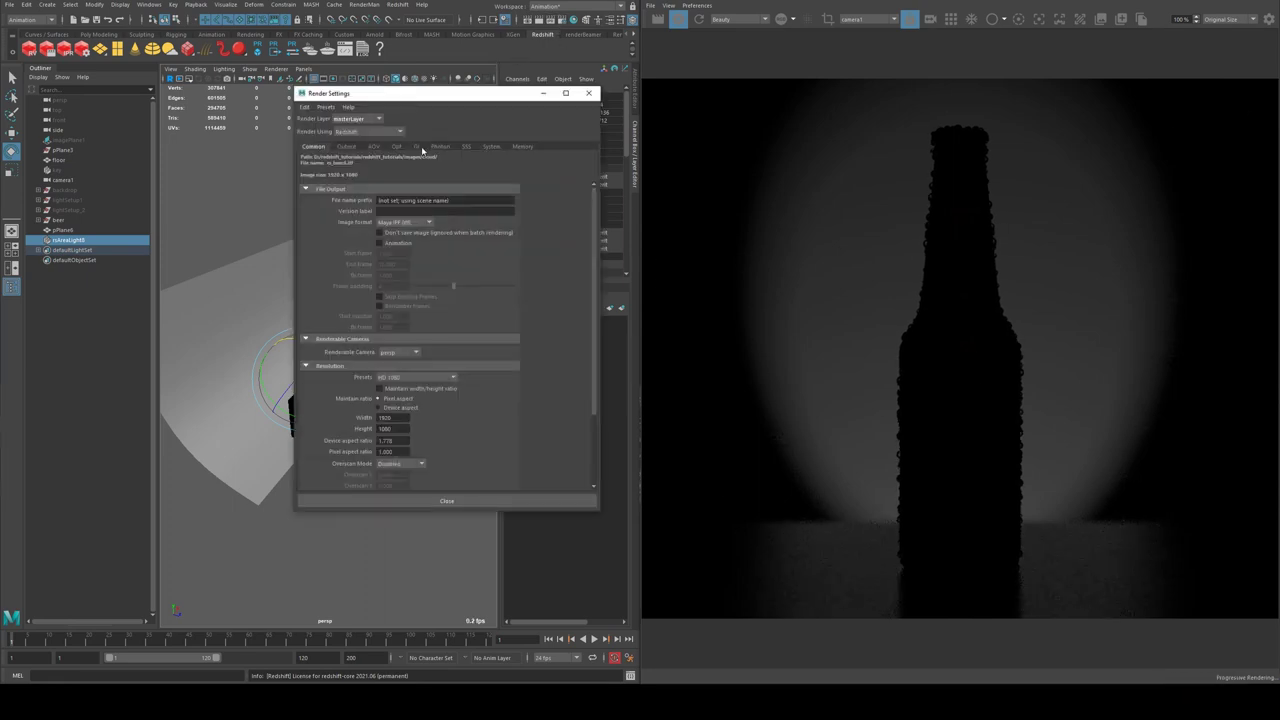
pyautogui.click(416, 147)
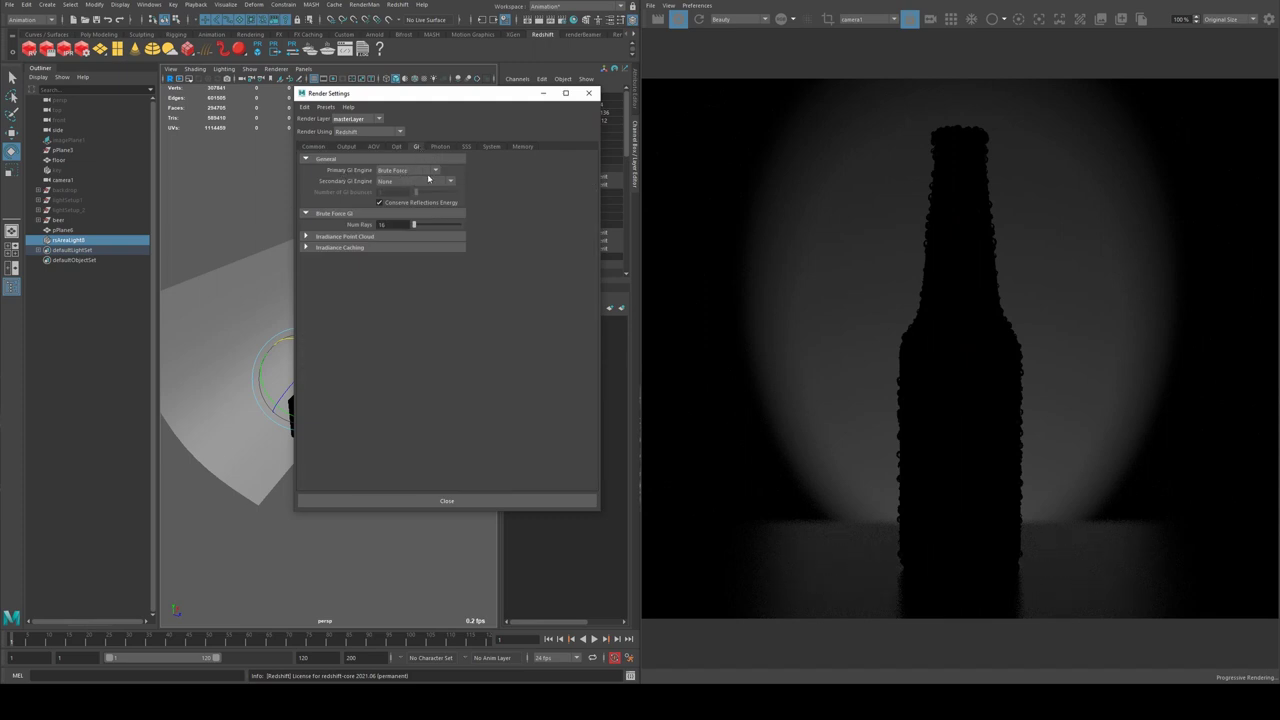
pyautogui.click(408, 182)
pyautogui.click(422, 209)
pyautogui.click(345, 237)
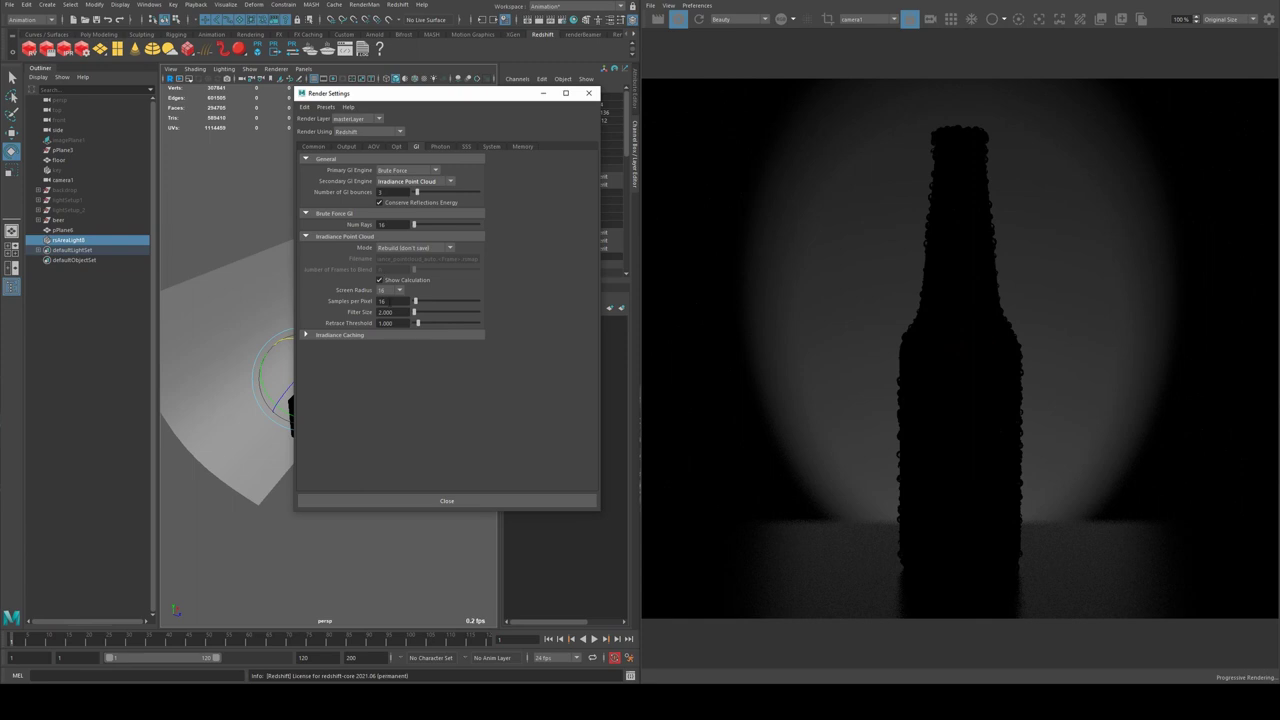
pyautogui.moveTo(415, 301); pyautogui.dragTo(408, 302)
pyautogui.click(588, 93)
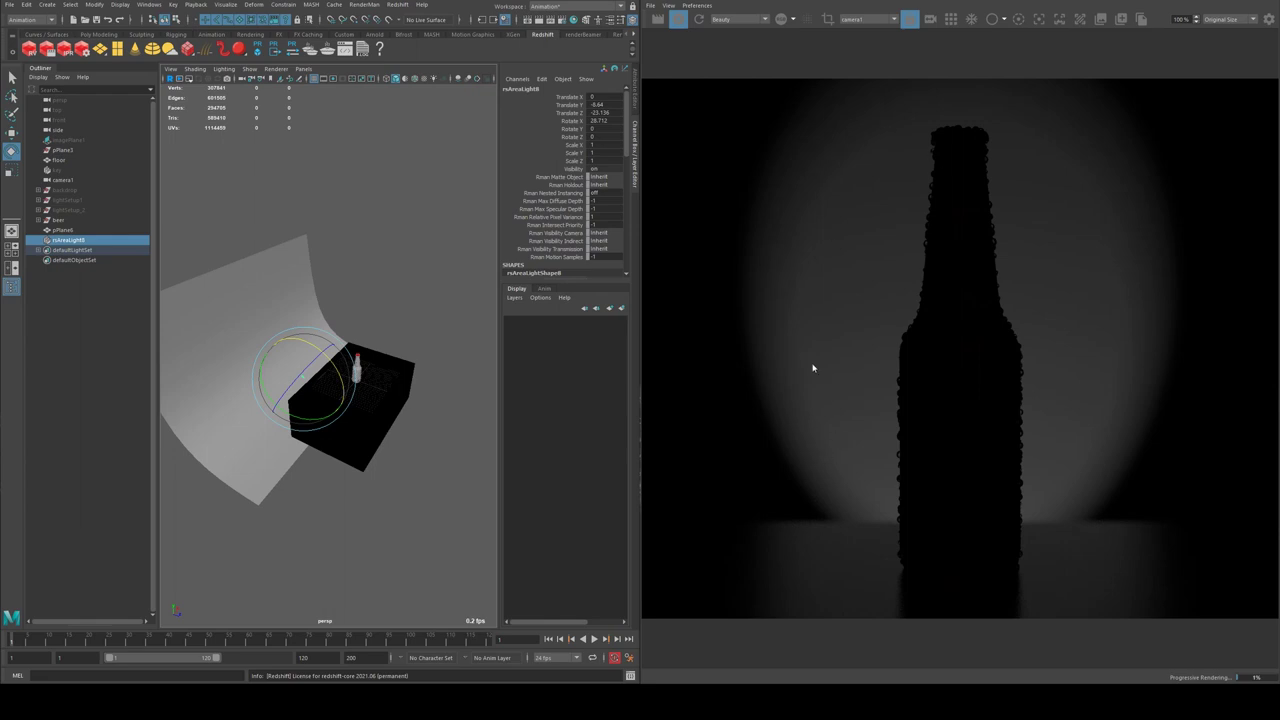
# - Move the spot light to about -13.2 on Y and -22.2 on Z, and tilt it to about 32.4 degrees on X
pyautogui.press('f')
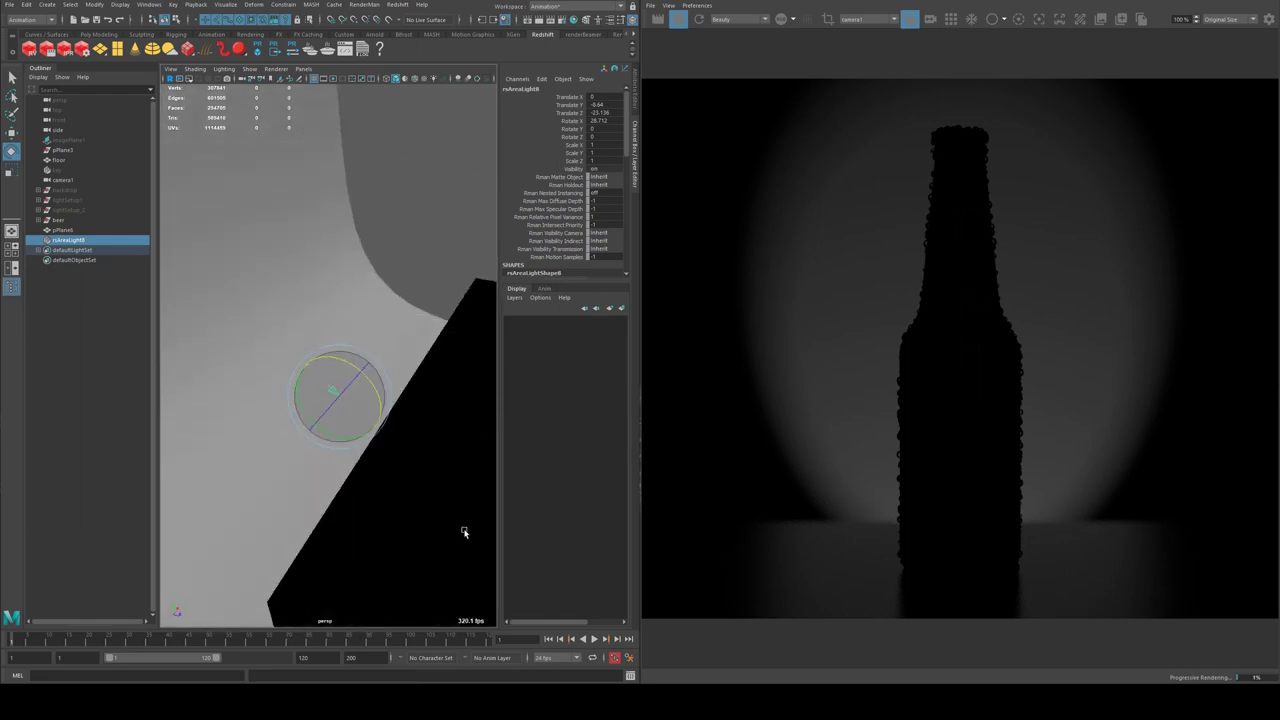
pyautogui.keyDown('alt'); pyautogui.moveTo(464, 532); pyautogui.dragTo(320, 372); pyautogui.keyUp('alt')
pyautogui.press('w')
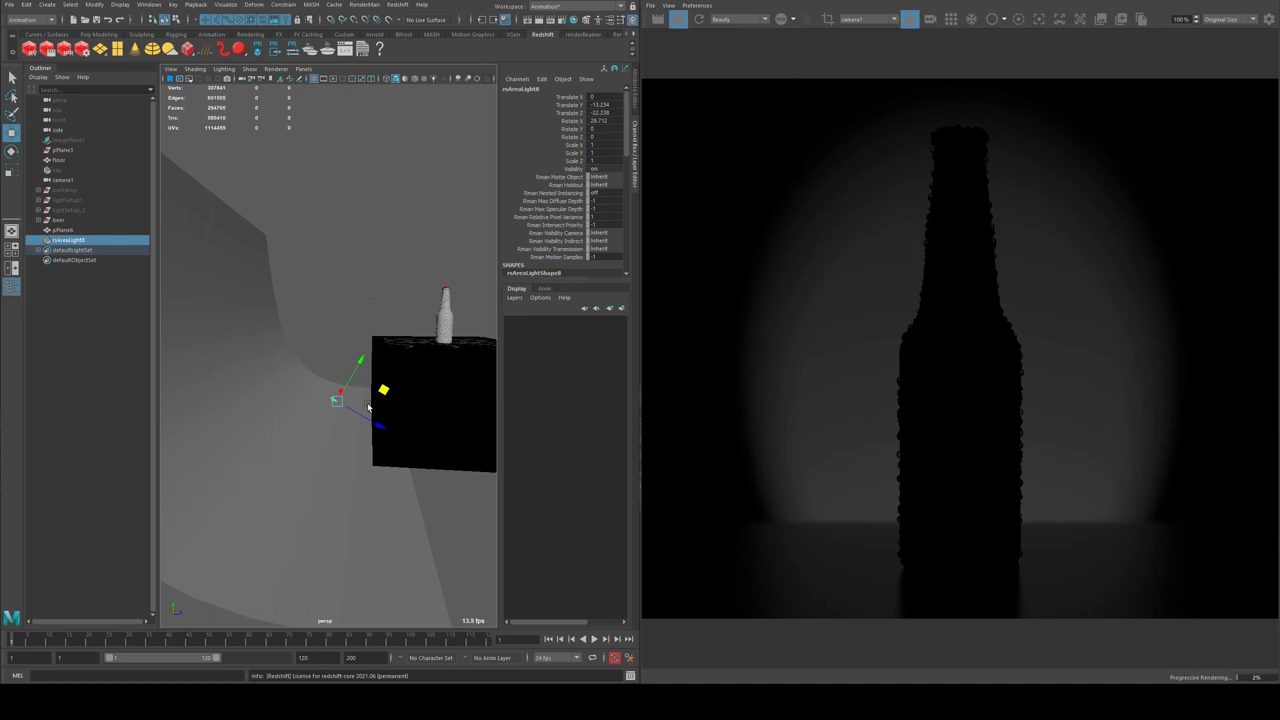
pyautogui.press('e')
pyautogui.moveTo(369, 402); pyautogui.dragTo(384, 392)
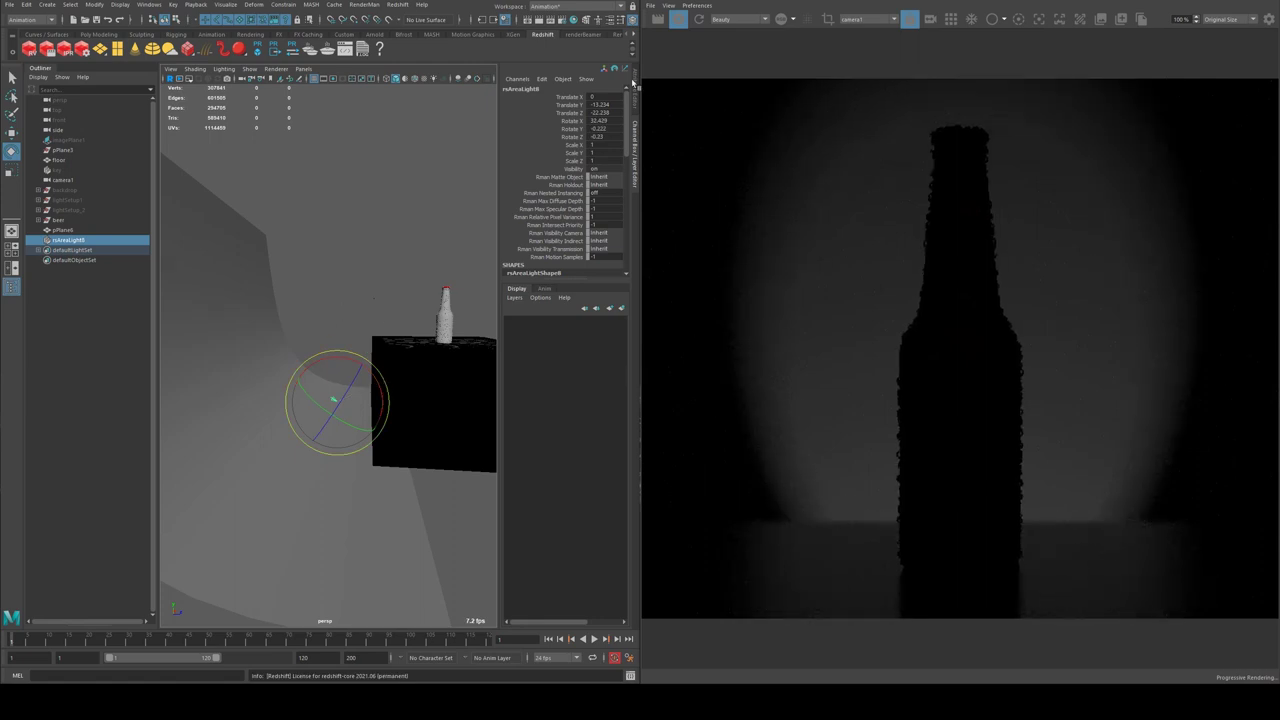
# - Set the spot light's cone angle to about 46.9, fall-off angle to about 12.2 and fall-off curve to about 1.04
pyautogui.hotkey('ctrl', 'a')
pyautogui.click(486, 286)
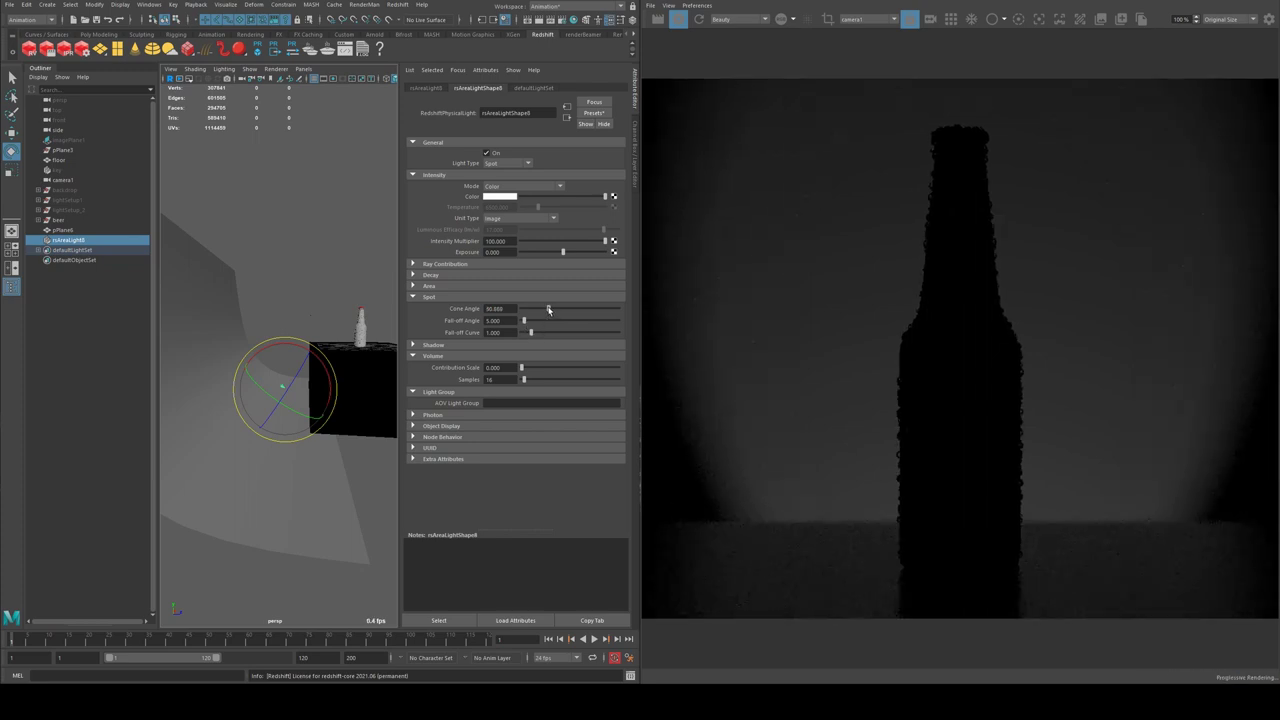
pyautogui.moveTo(543, 310); pyautogui.dragTo(543, 311)
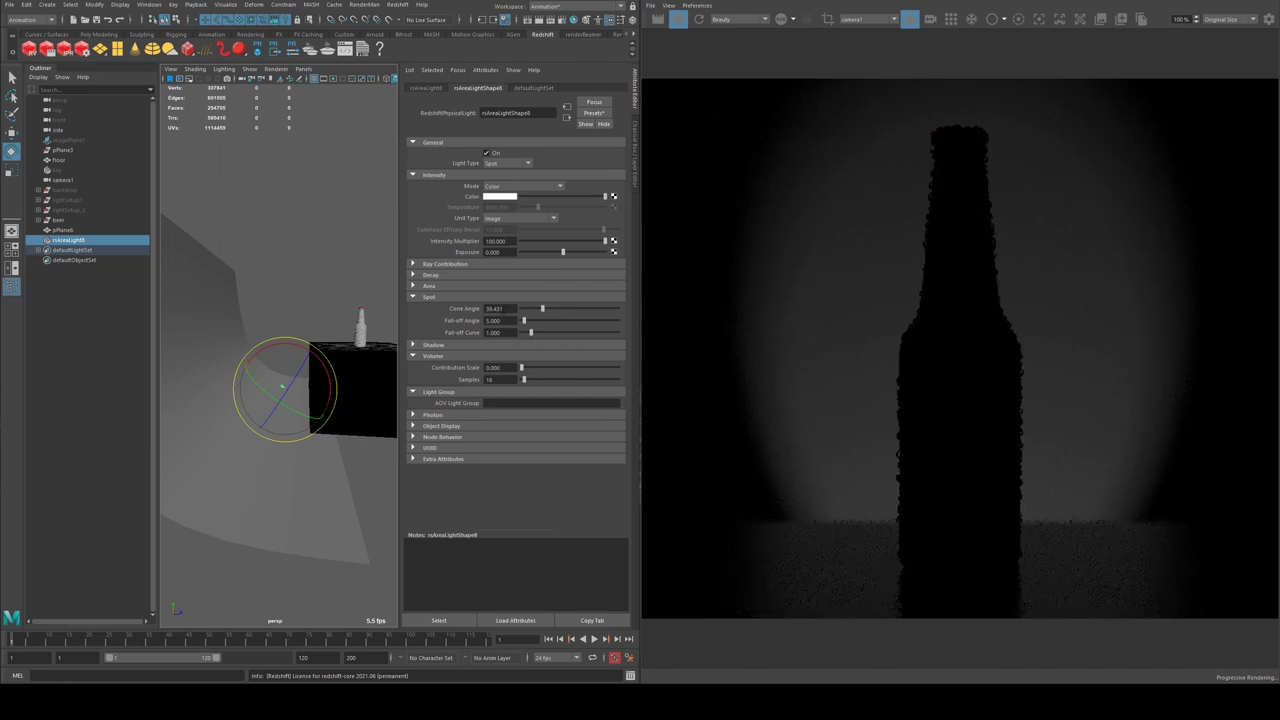
pyautogui.moveTo(543, 310)
pyautogui.mouseDown()
pyautogui.moveTo(530, 321)
pyautogui.moveTo(550, 322)
pyautogui.moveTo(529, 323)
pyautogui.mouseUp()
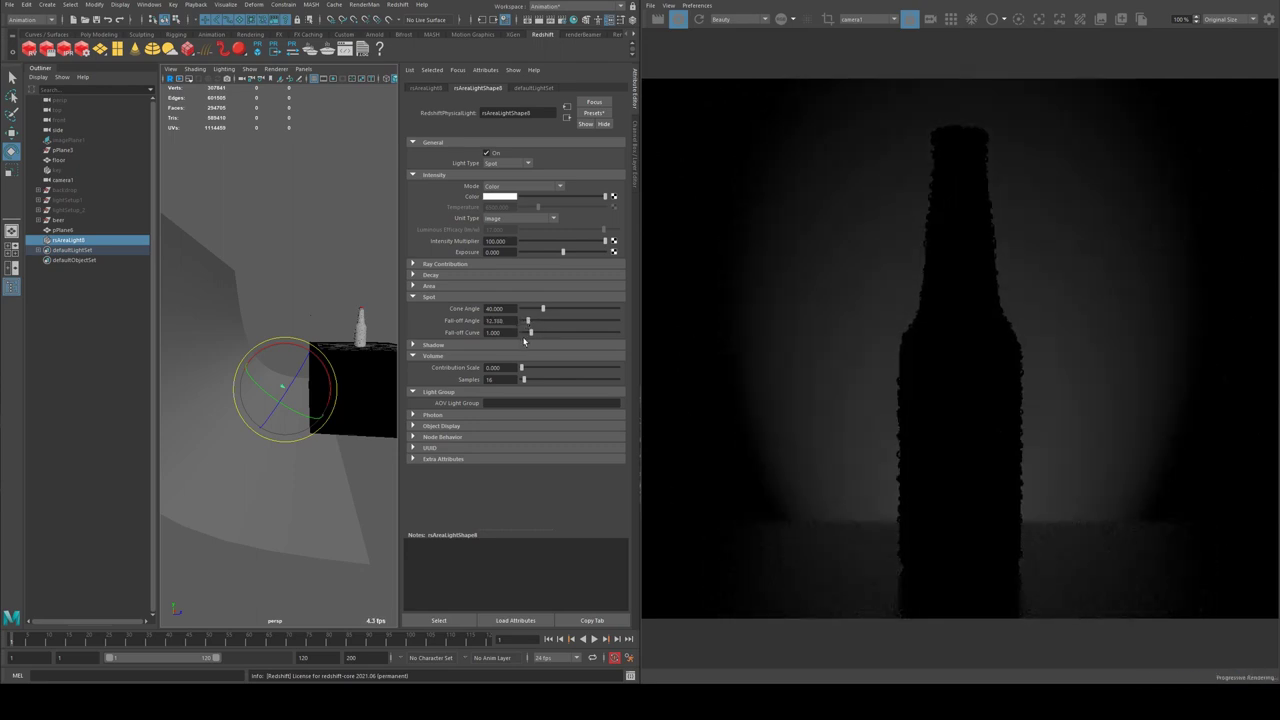
pyautogui.moveTo(531, 335); pyautogui.dragTo(546, 309)
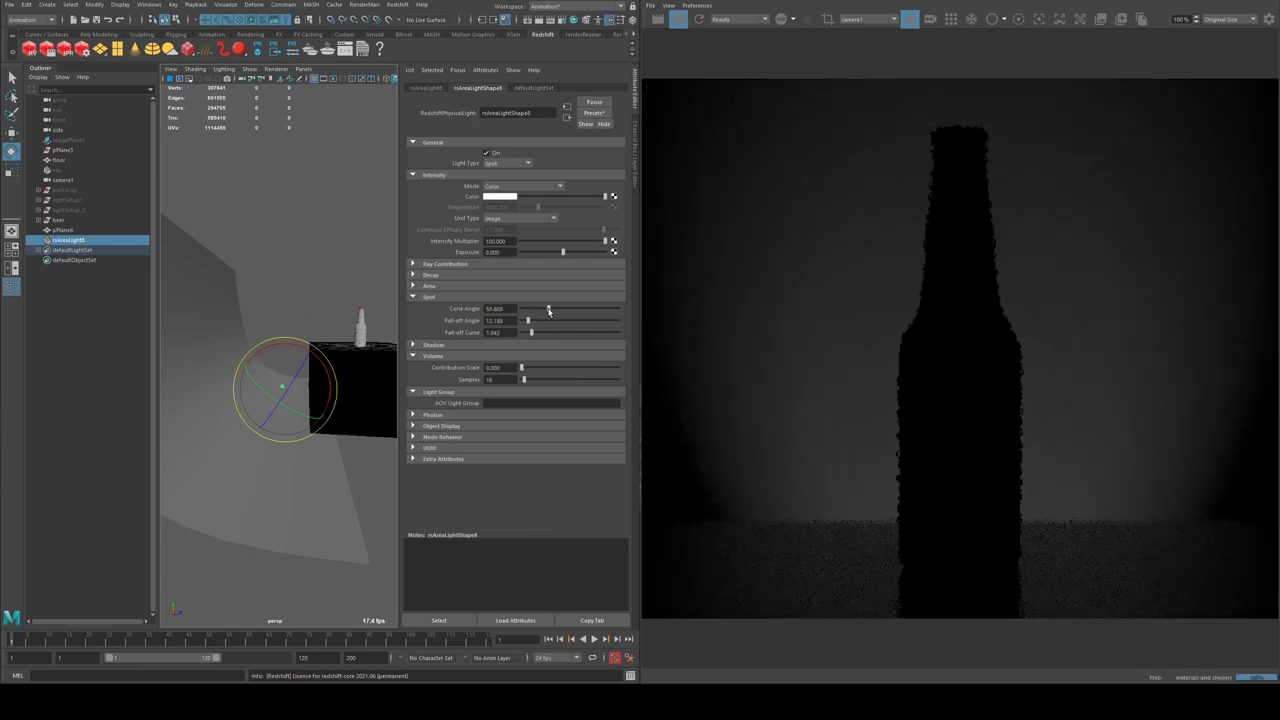
# - Raise the spot light's exposure to 1 and check the backdrop glow around the bottle in the render
pyautogui.scroll(-3, 978, 314)
pyautogui.scroll(1, 1060, 320)
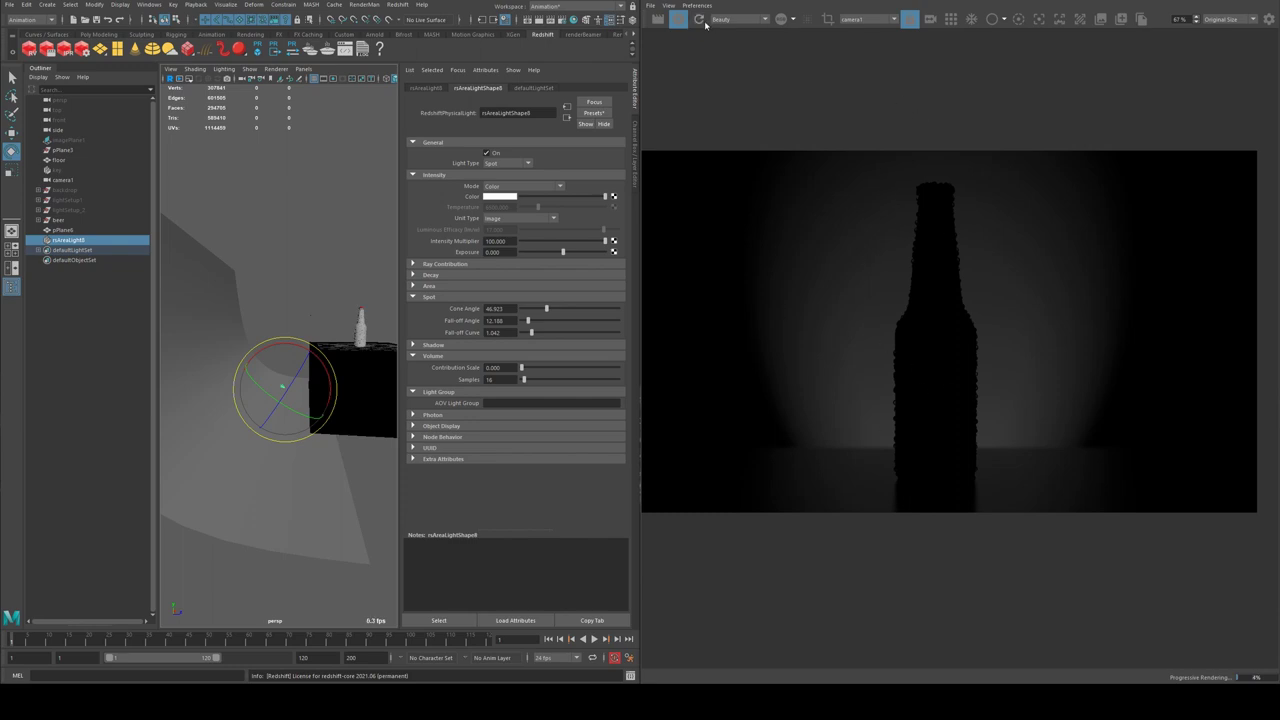
pyautogui.click(492, 252)
pyautogui.write('1')
pyautogui.press('Return')
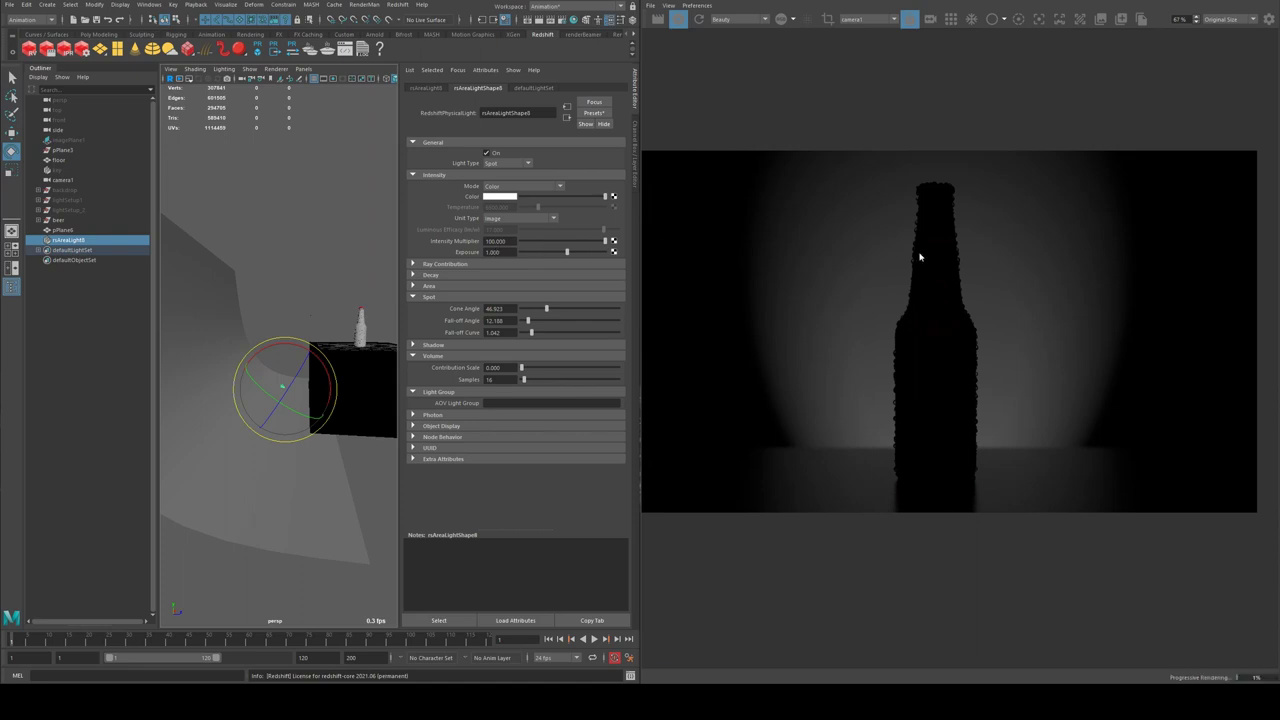
pyautogui.scroll(2, 920, 305)
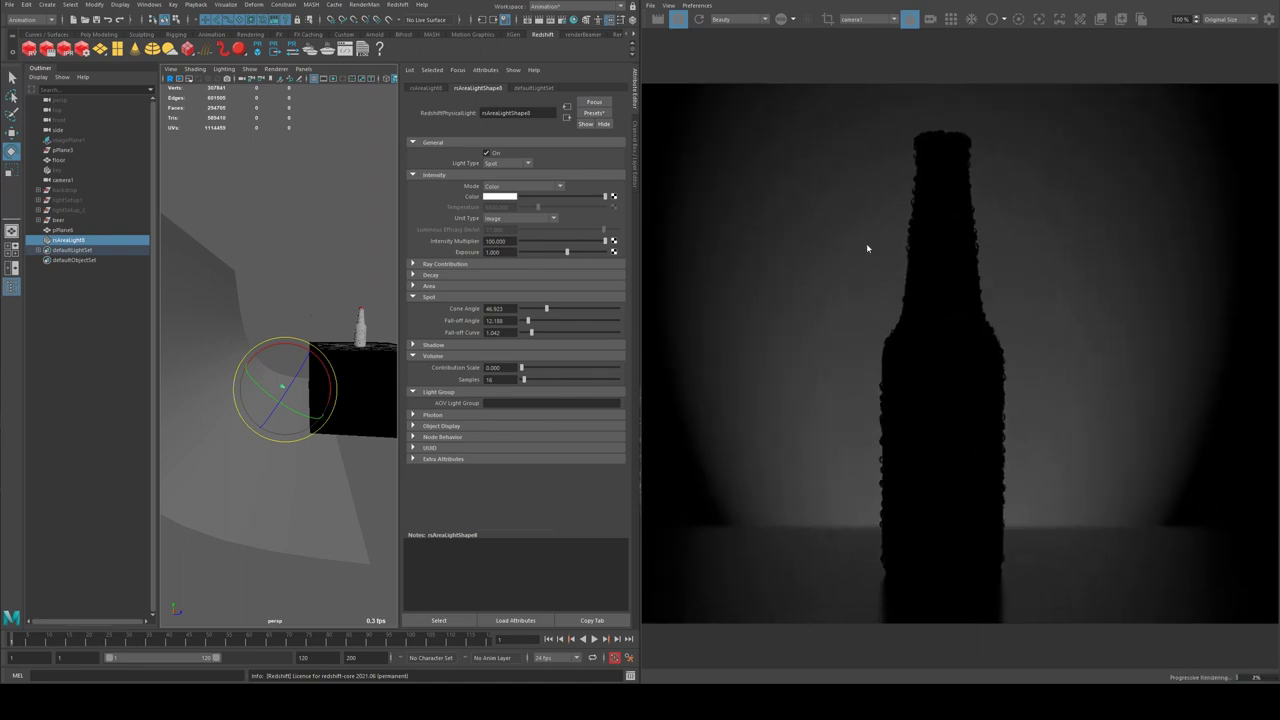
pyautogui.scroll(-1, 883, 400)
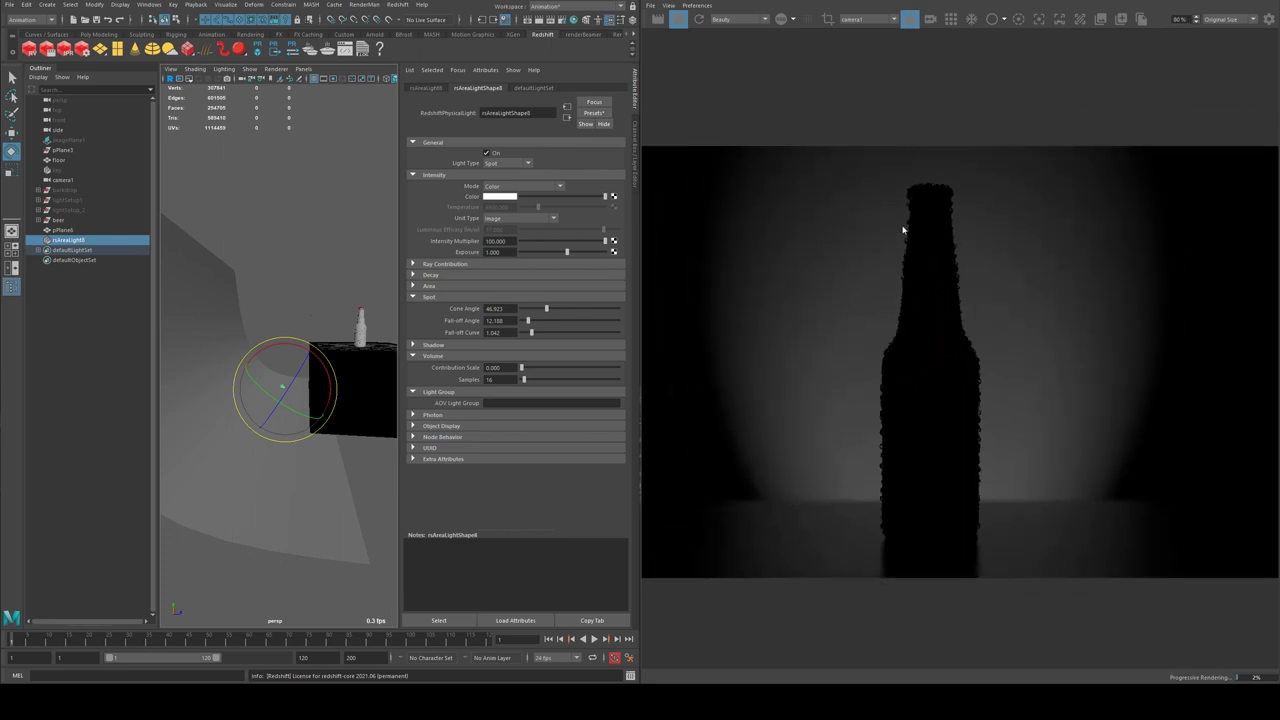
pyautogui.scroll(-1, 853, 380)
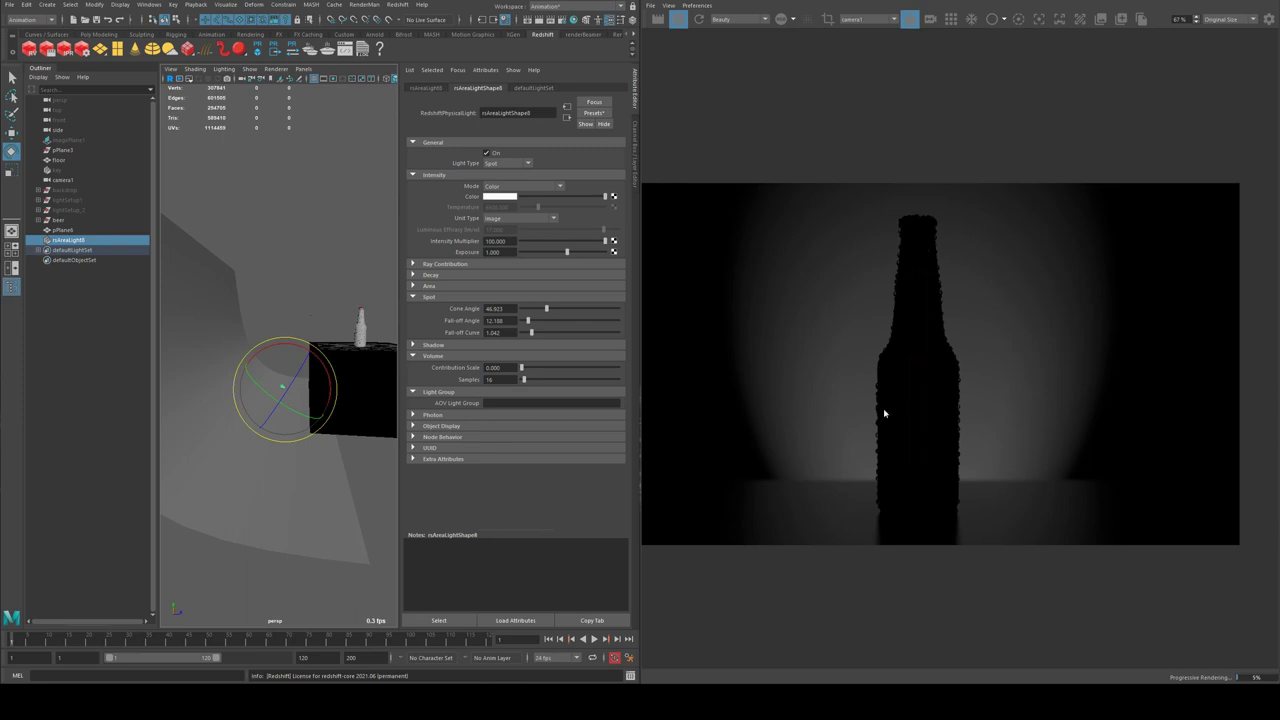
# - Examine camera1's depth of field settings and its placement relative to the bottle, floor block and backdrop
pyautogui.click(356, 327)
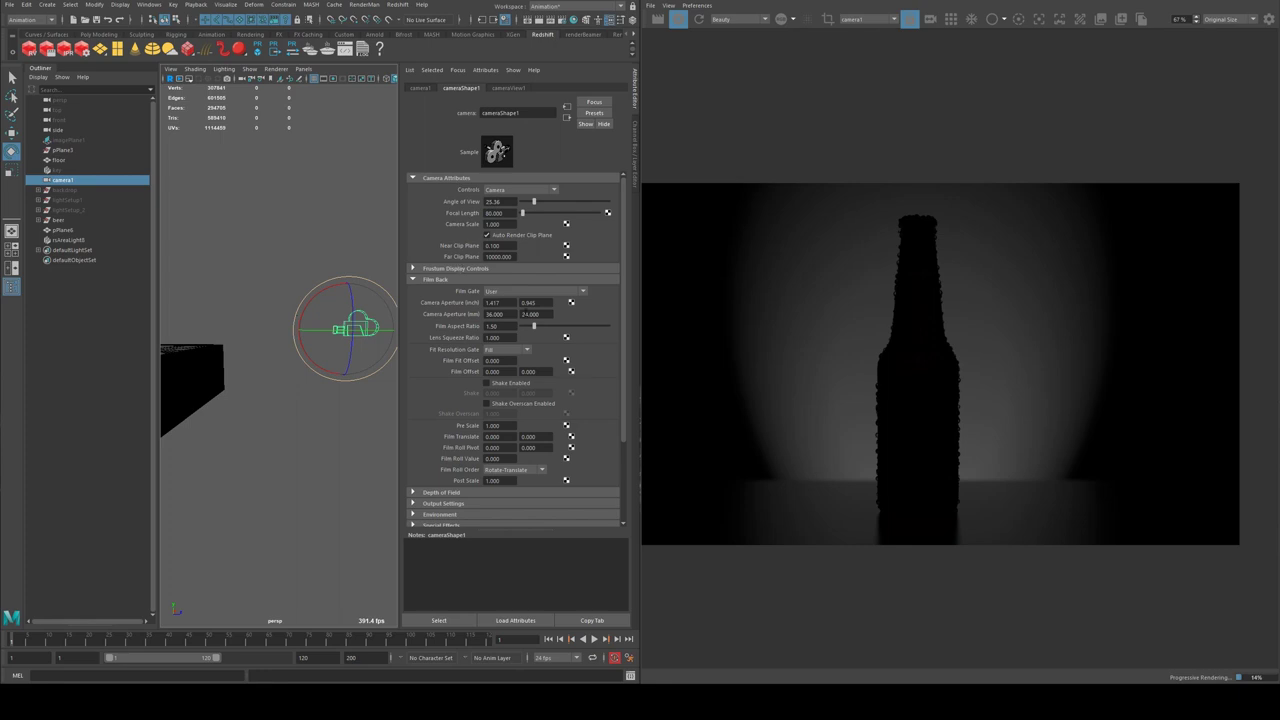
pyautogui.scroll(-3, 584, 414)
pyautogui.click(433, 389)
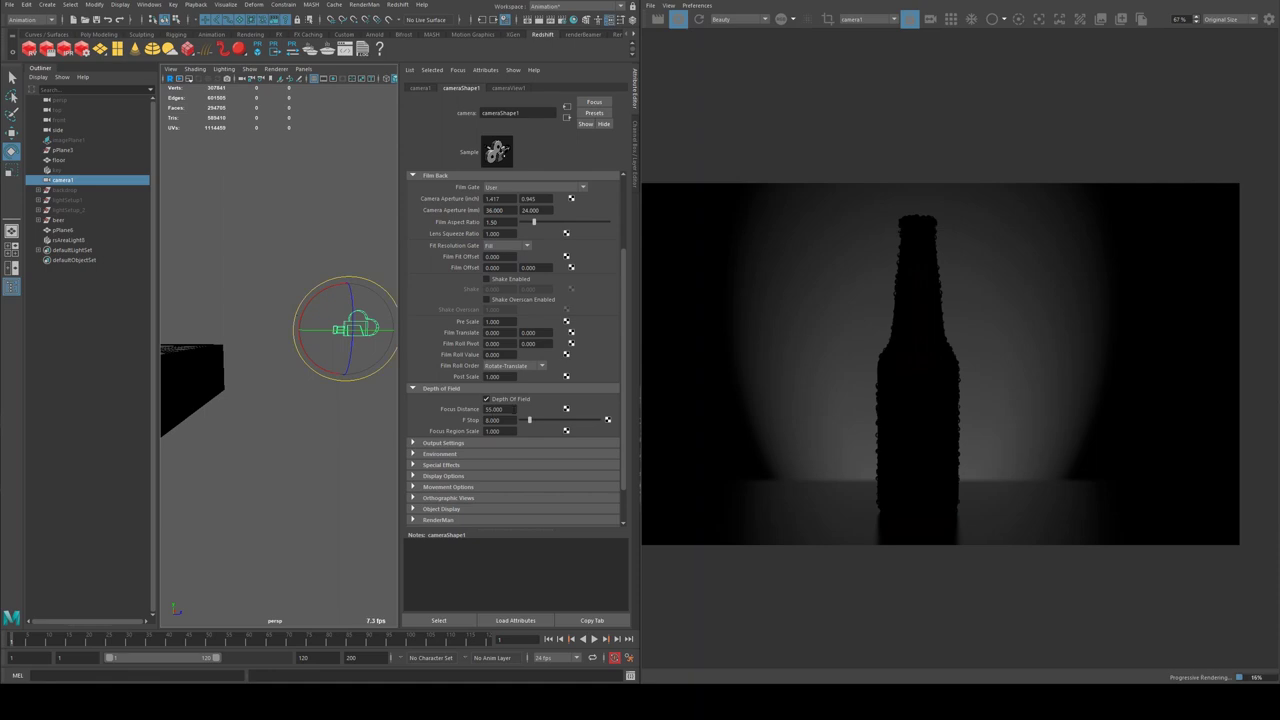
pyautogui.click(494, 409)
pyautogui.click(307, 248)
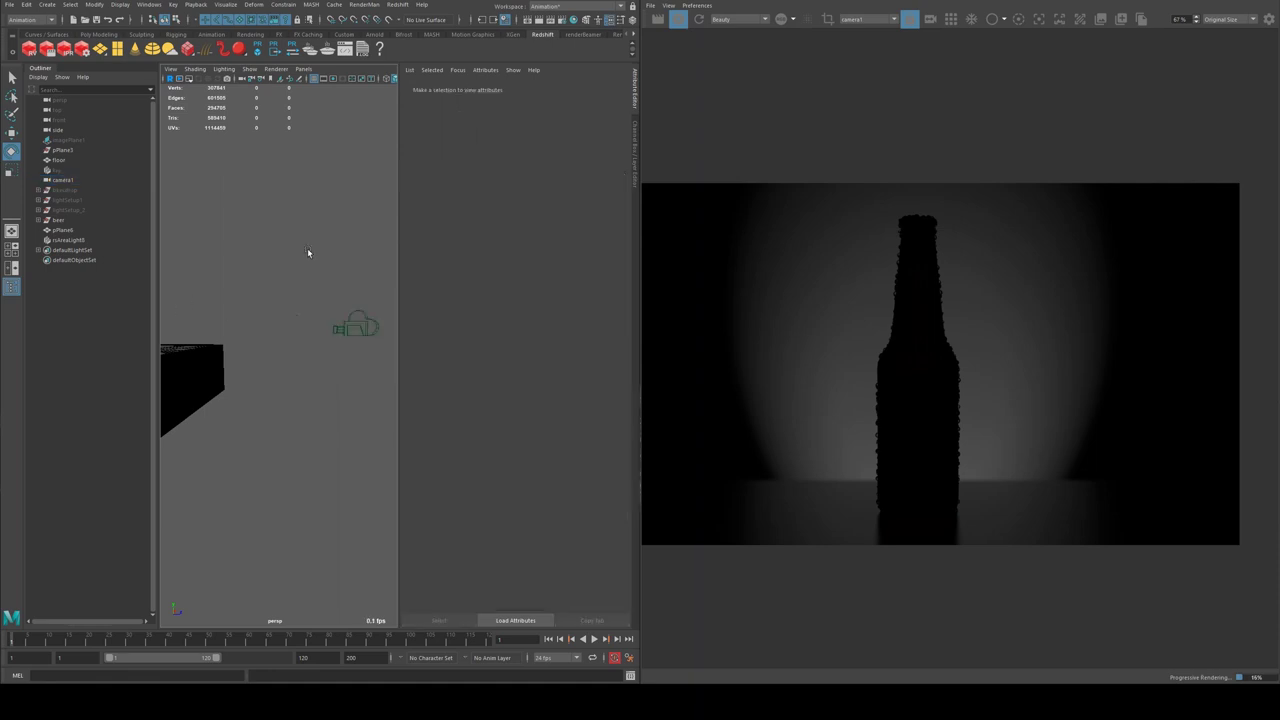
pyautogui.keyDown('alt'); pyautogui.moveTo(331, 320); pyautogui.dragTo(378, 314); pyautogui.keyUp('alt')
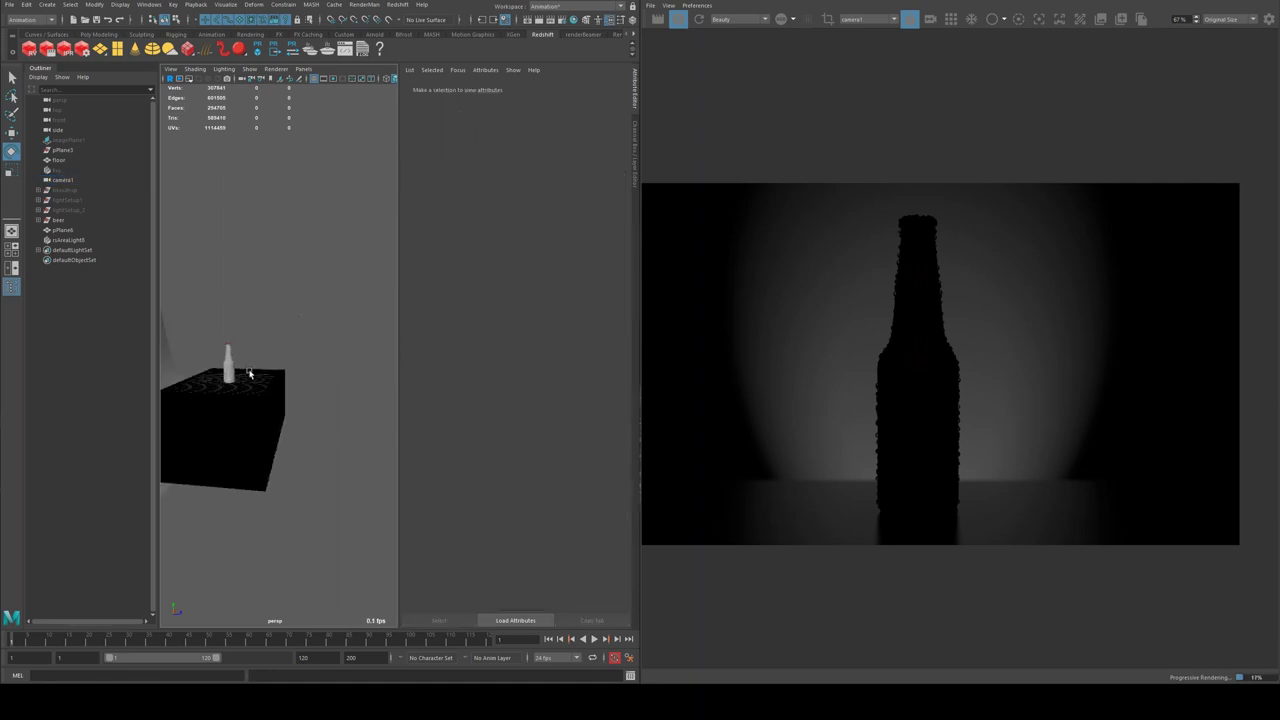
pyautogui.scroll(-3, 320, 308)
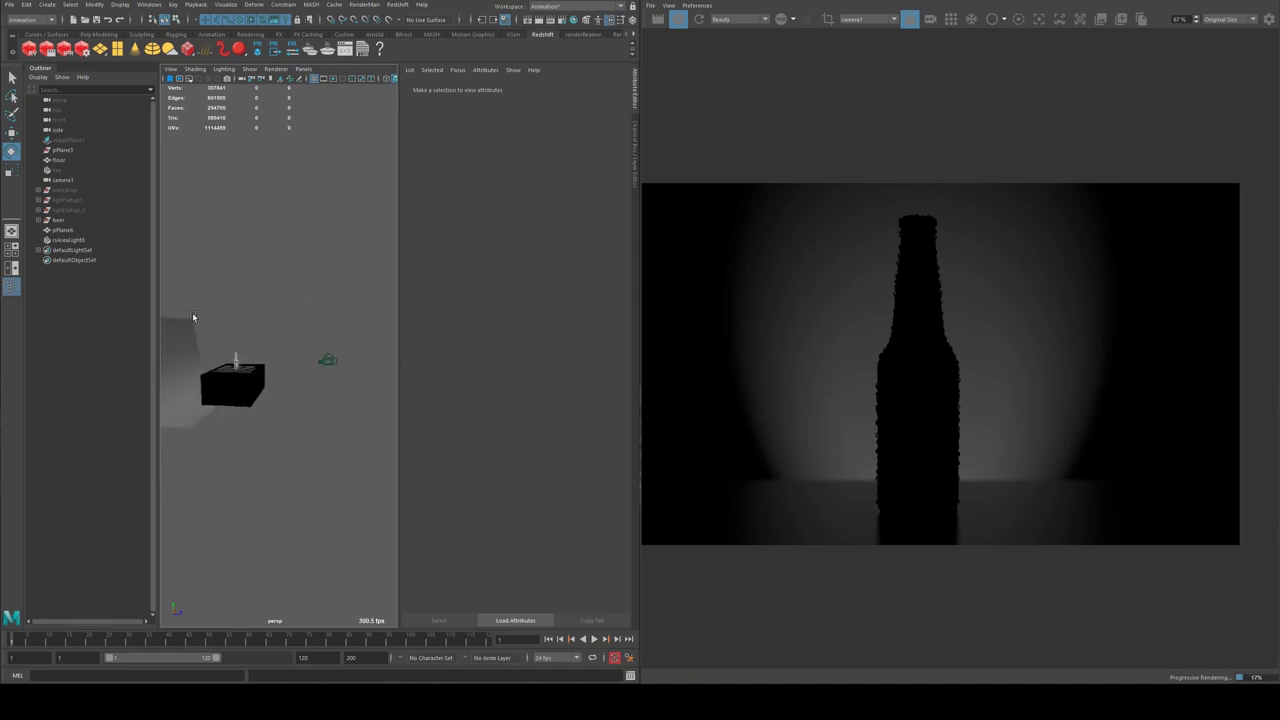
pyautogui.moveTo(258, 343)
pyautogui.keyDown('alt'); pyautogui.mouseDown()
pyautogui.moveTo(297, 340)
pyautogui.moveTo(260, 357)
pyautogui.mouseUp(); pyautogui.keyUp('alt')
pyautogui.keyDown('alt'); pyautogui.moveTo(260, 357); pyautogui.dragTo(315, 373, button='right'); pyautogui.keyUp('alt')
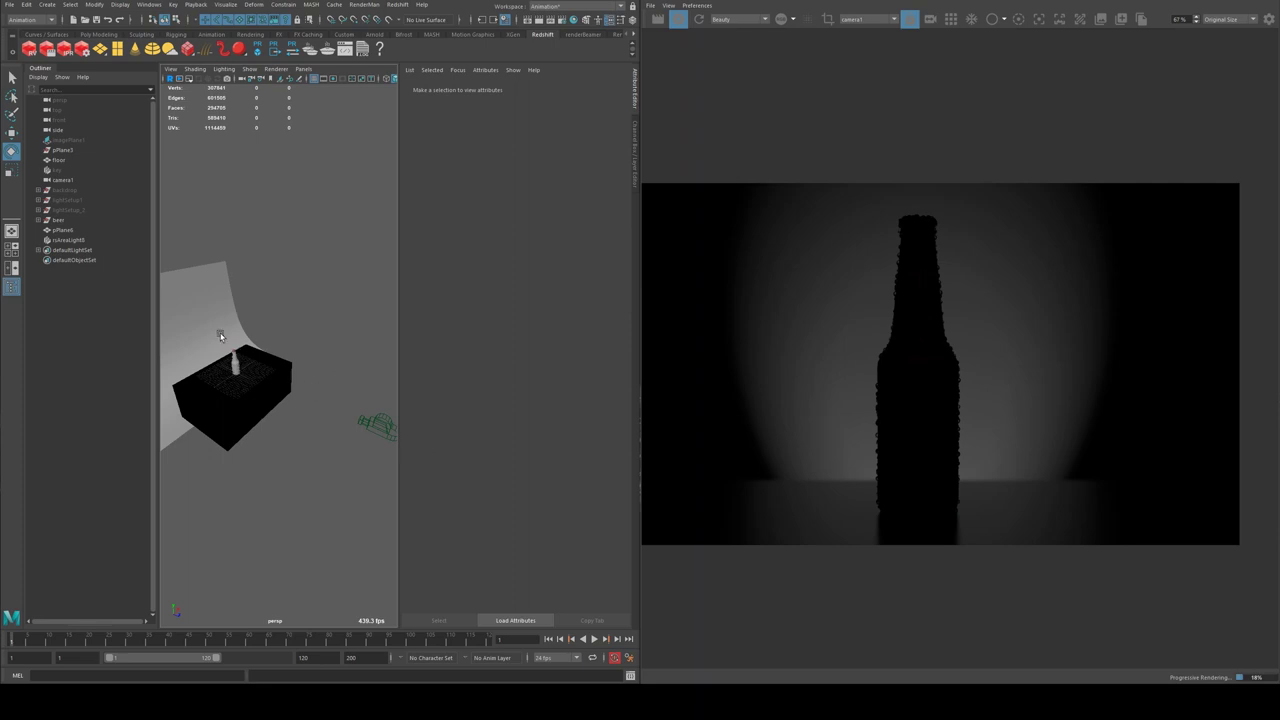
pyautogui.keyDown('alt'); pyautogui.moveTo(295, 345); pyautogui.dragTo(261, 354); pyautogui.keyUp('alt')
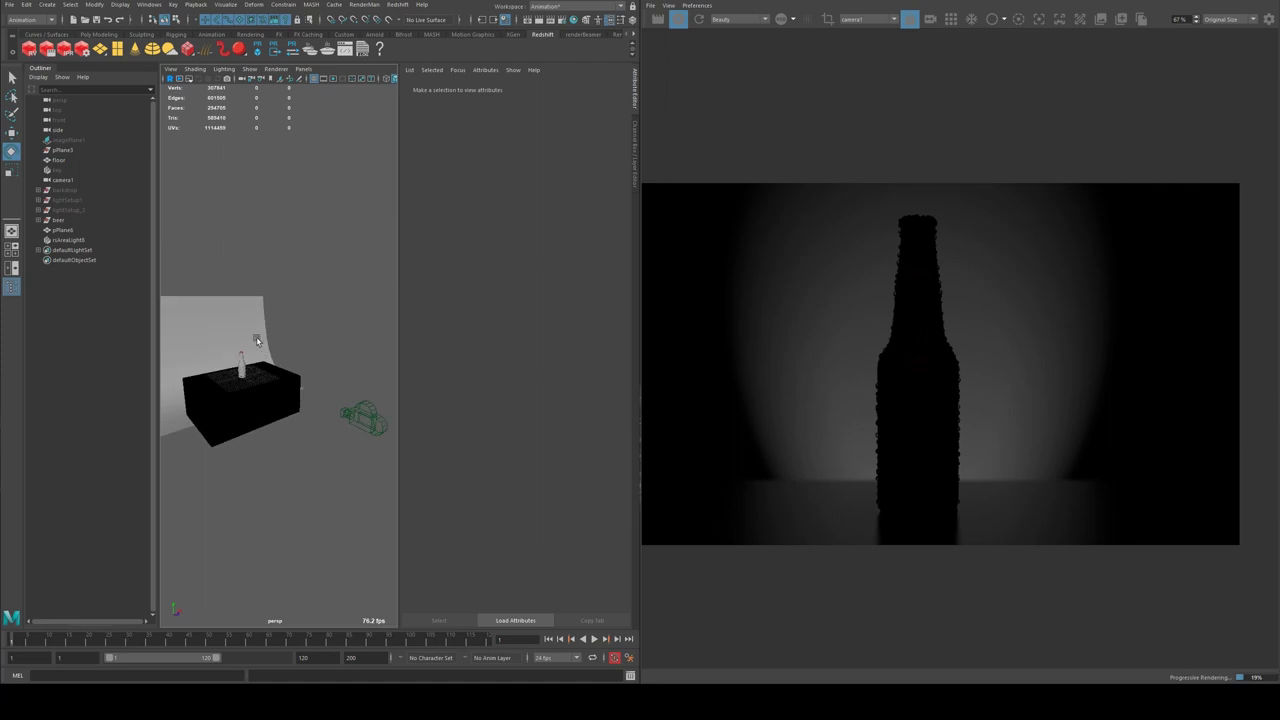
pyautogui.keyDown('alt'); pyautogui.moveTo(256, 340); pyautogui.dragTo(343, 386); pyautogui.keyUp('alt')
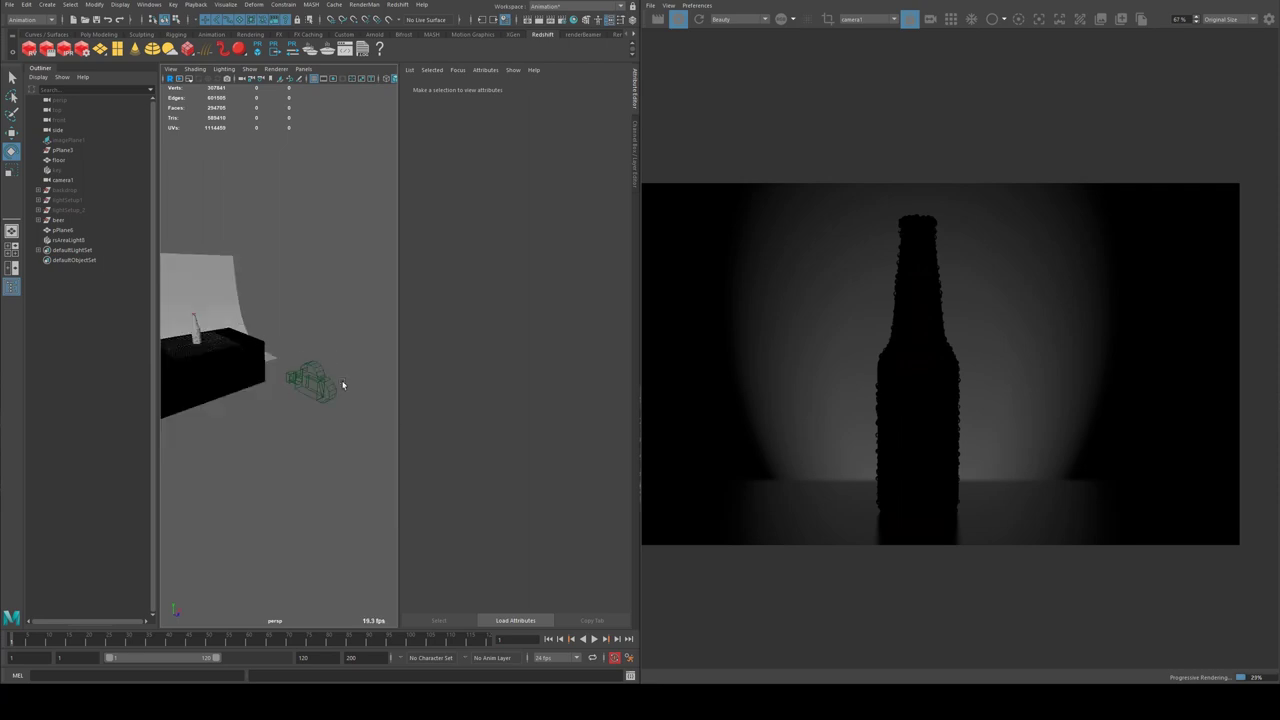
pyautogui.click(312, 362)
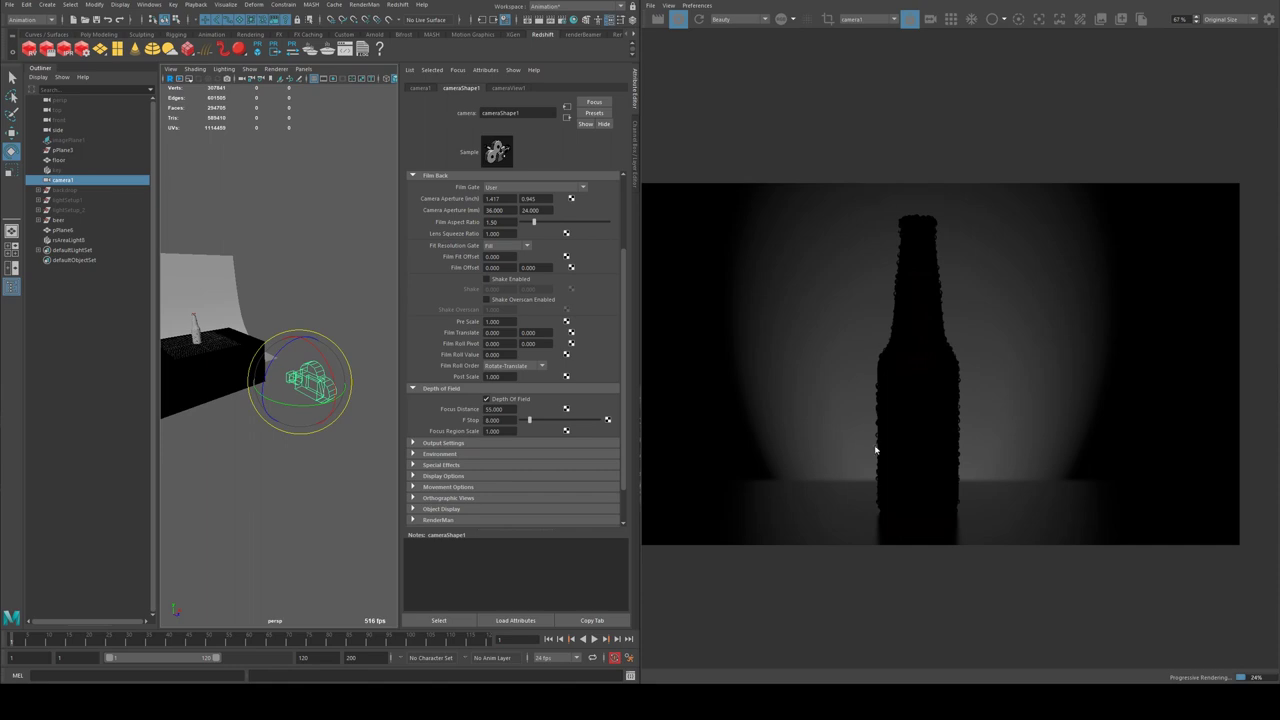
# - Open Hypershade, graph the background material's network in a cleared work area, and inspect its Maxon noise node
pyautogui.keyDown('alt'); pyautogui.moveTo(343, 328); pyautogui.dragTo(279, 310); pyautogui.keyUp('alt')
pyautogui.click(279, 310)
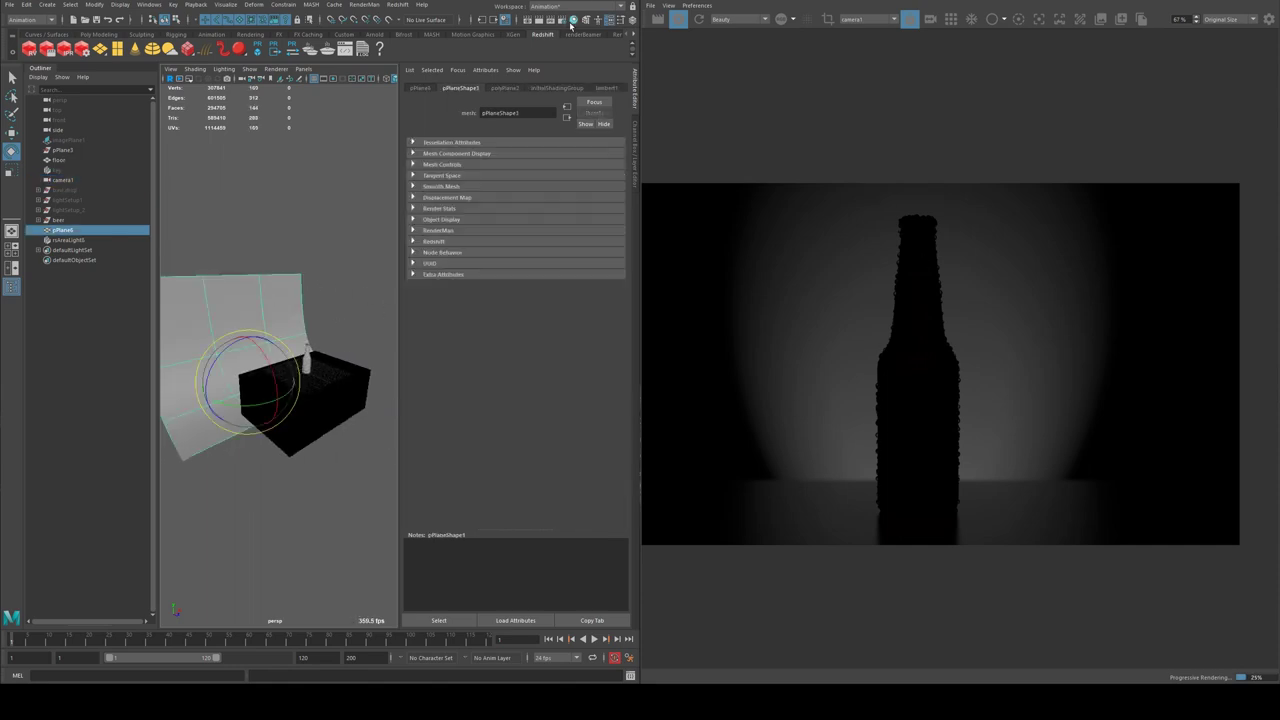
pyautogui.click(572, 20)
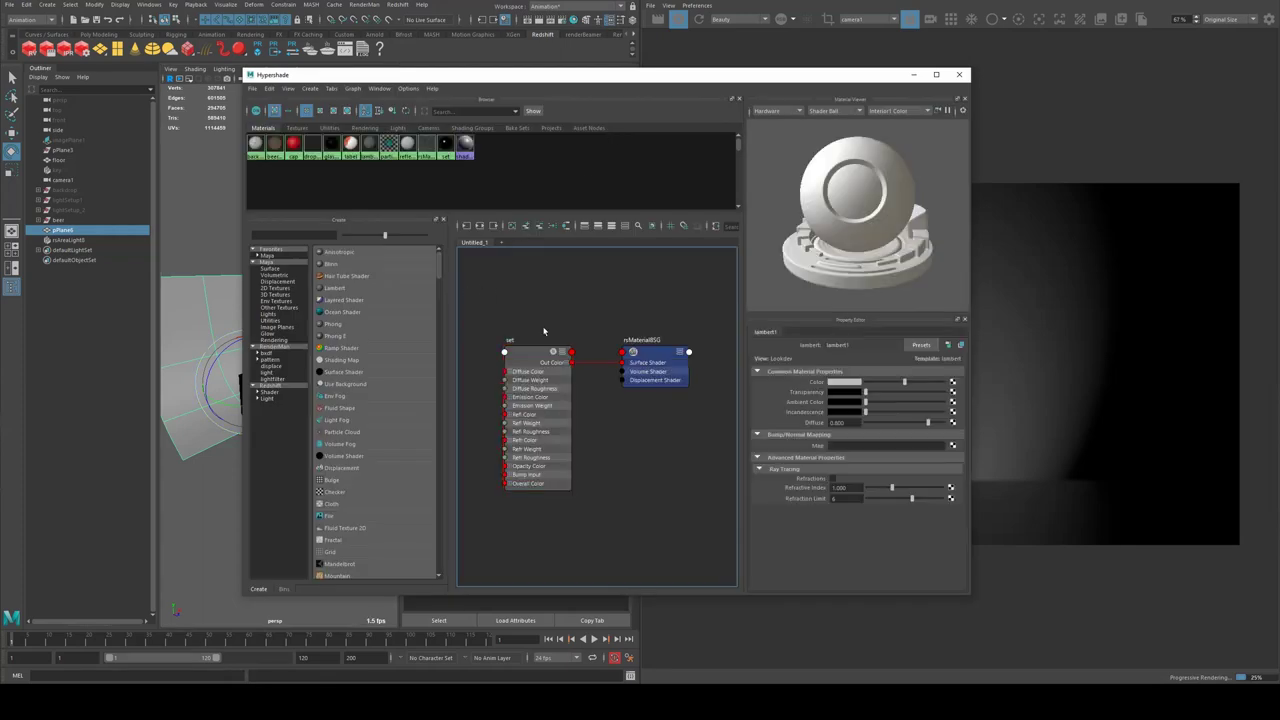
pyautogui.click(398, 226)
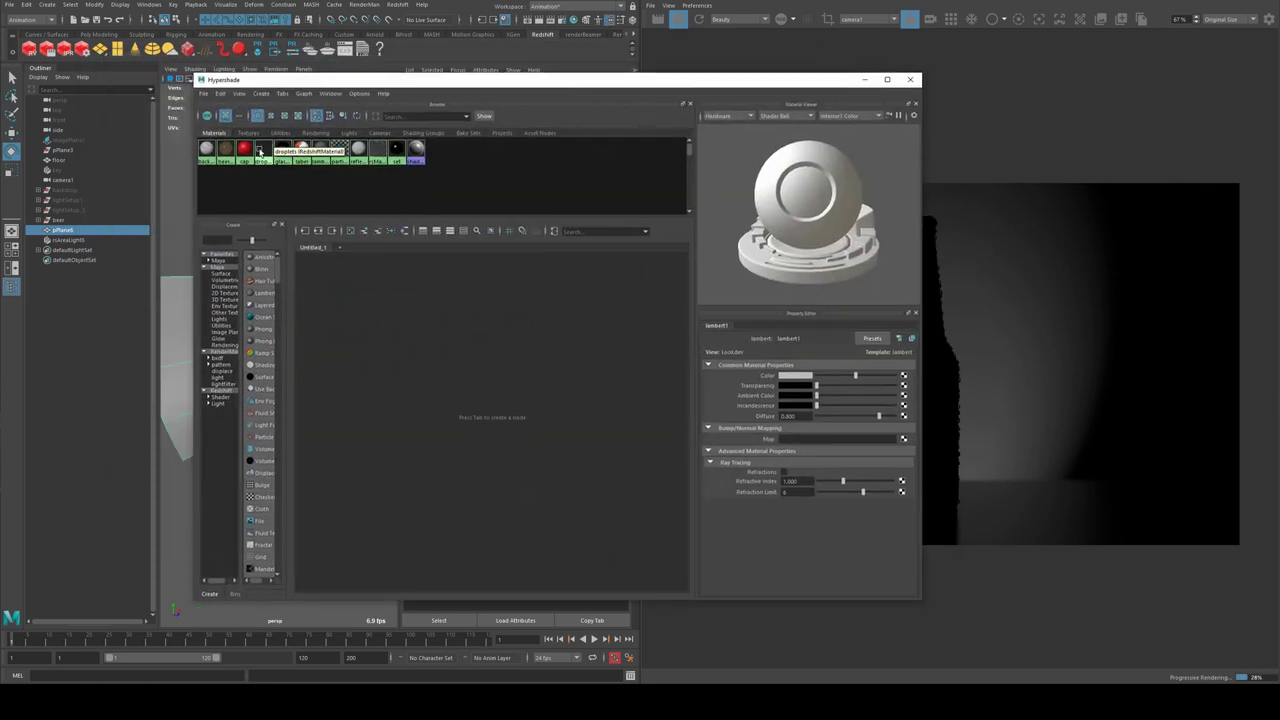
pyautogui.click(206, 148)
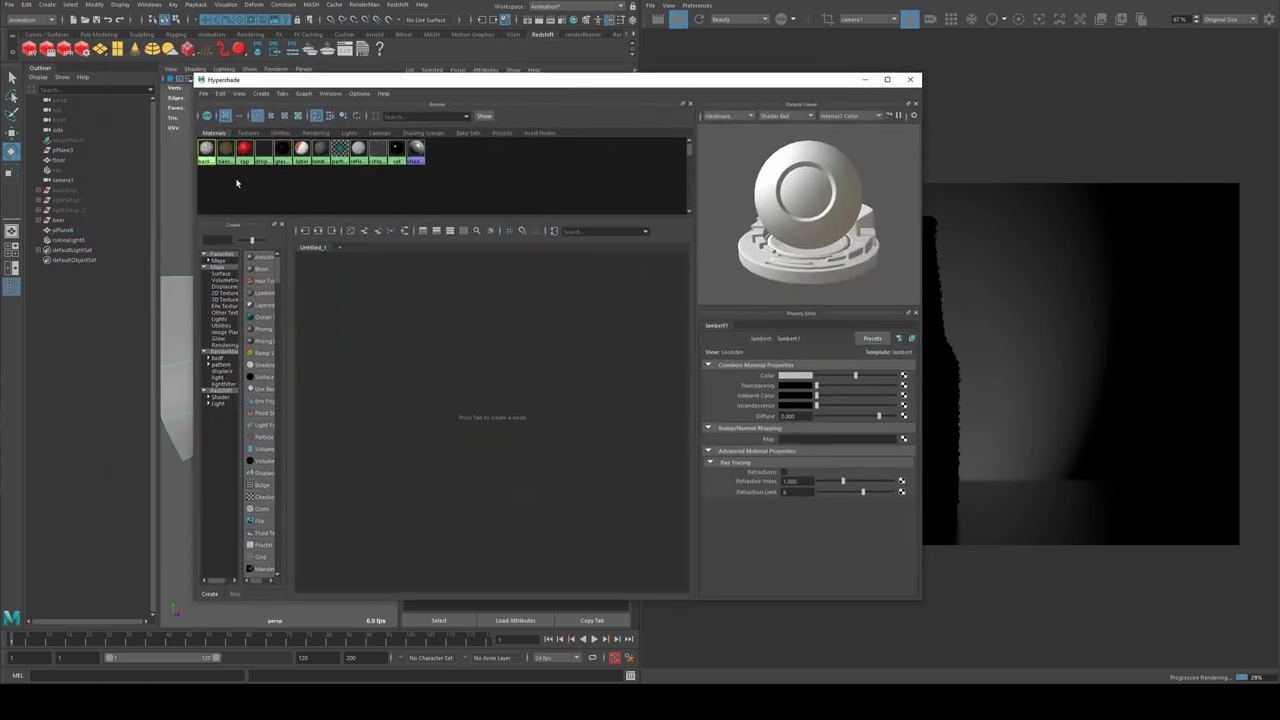
pyautogui.click(318, 232)
pyautogui.click(387, 332)
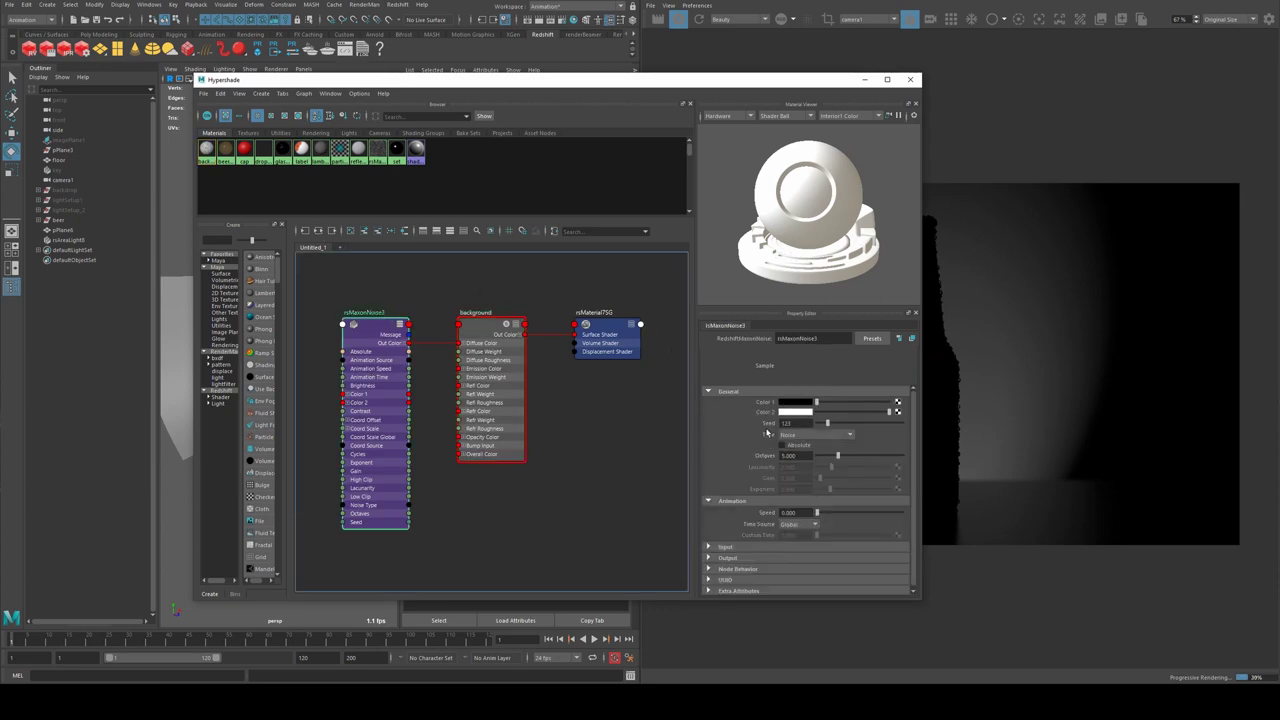
pyautogui.scroll(-1, 751, 422)
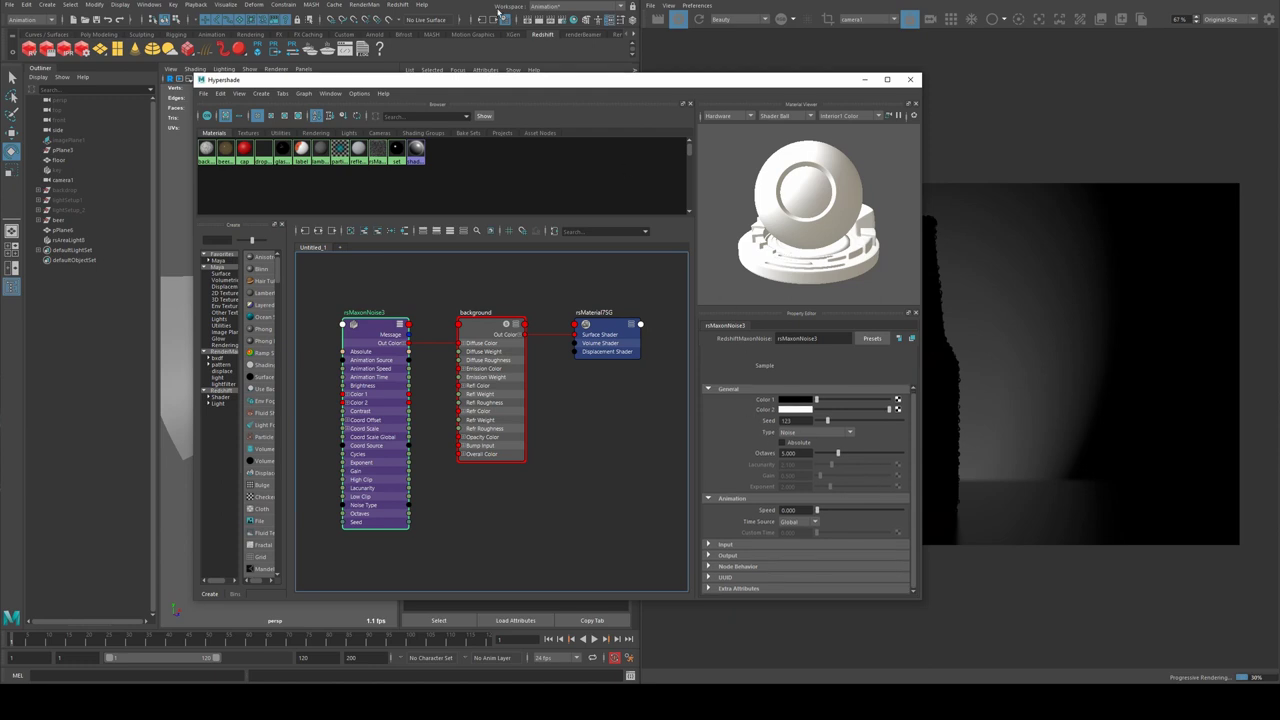
# - Assign the background material to the curved backdrop plane and minimize Hypershade to see the render
pyautogui.moveTo(517, 88); pyautogui.dragTo(679, 94)
pyautogui.click(633, 340)
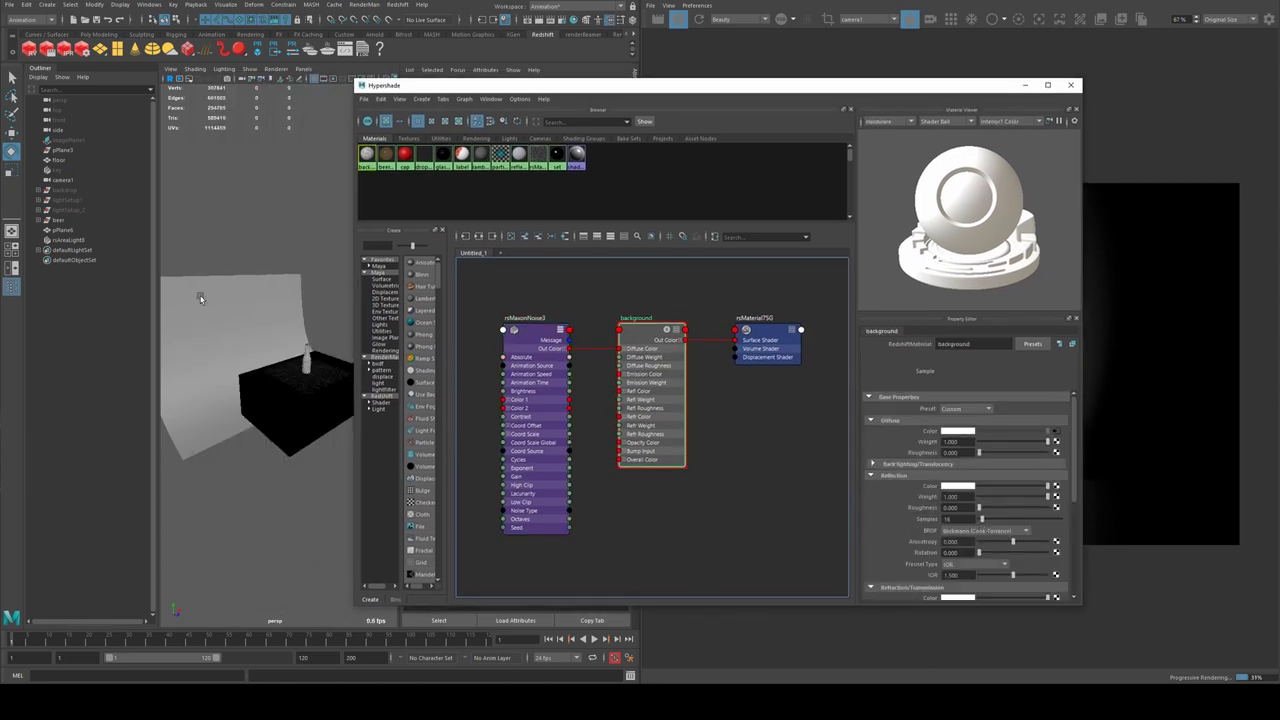
pyautogui.rightClick(633, 340)
pyautogui.click(700, 318)
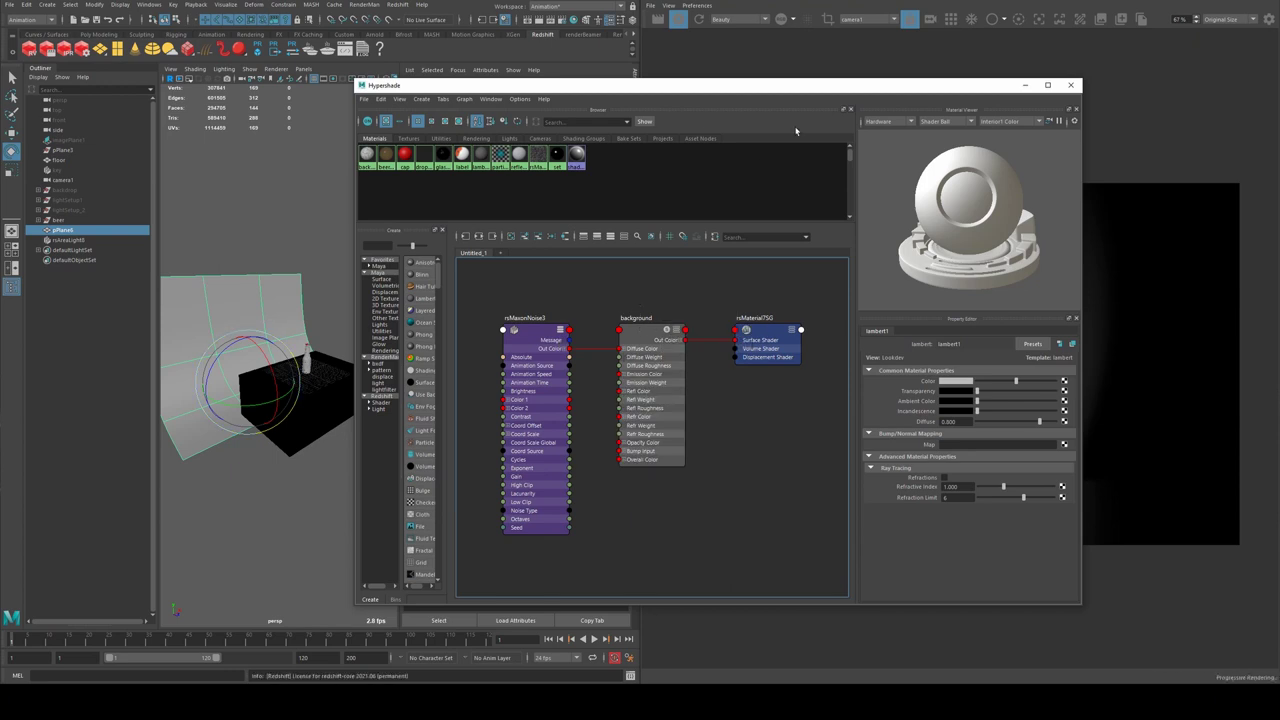
pyautogui.click(1025, 85)
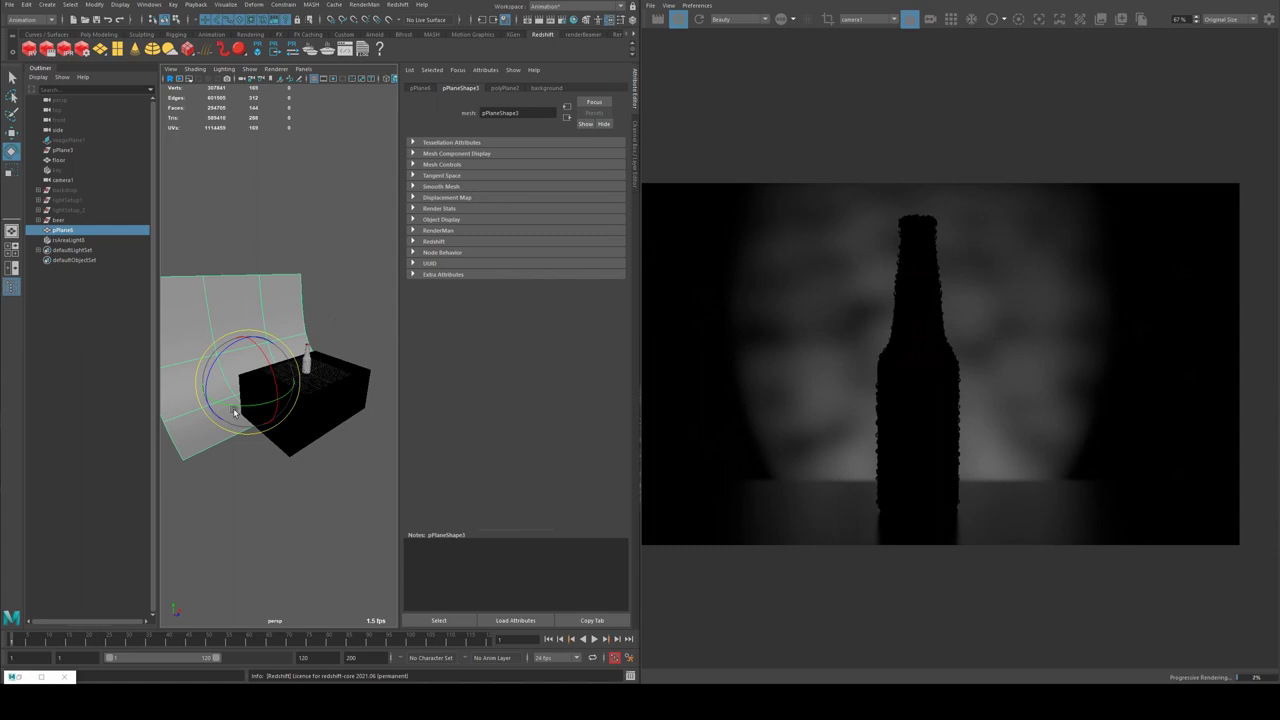
# - Soften the backdrop spot light with a cone angle of about 57, a fall-off angle of 18.75 and a fall-off curve of about 2.45
pyautogui.moveTo(340, 420)
pyautogui.keyDown('alt'); pyautogui.mouseDown()
pyautogui.moveTo(385, 424)
pyautogui.moveTo(343, 411)
pyautogui.moveTo(357, 409)
pyautogui.mouseUp(); pyautogui.keyUp('alt')
pyautogui.click(291, 401)
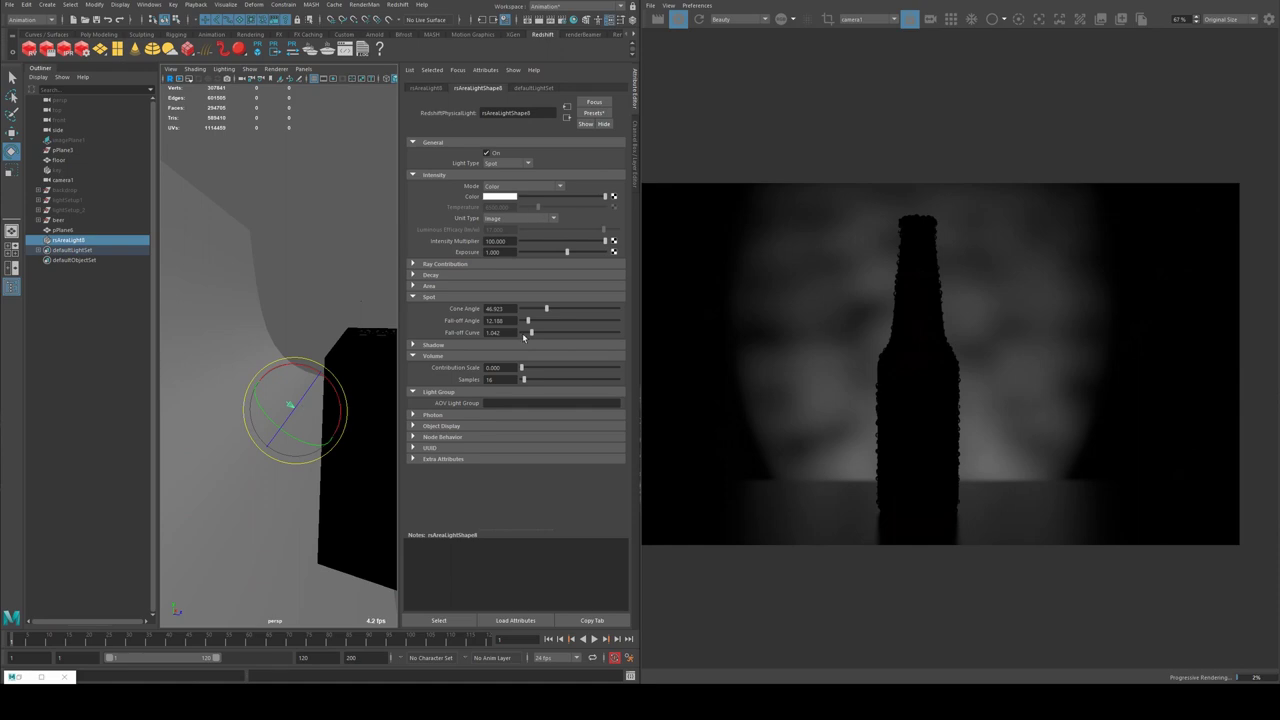
pyautogui.moveTo(528, 321); pyautogui.dragTo(552, 312)
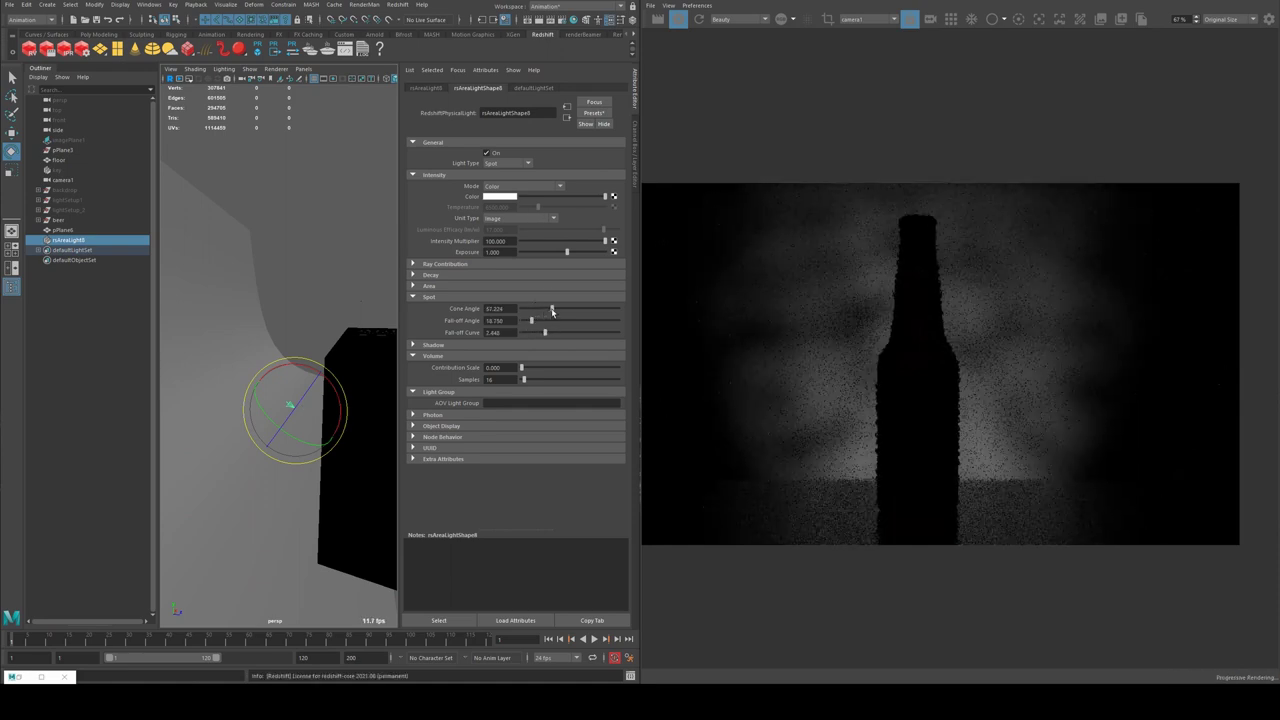
pyautogui.scroll(-2, 1094, 287)
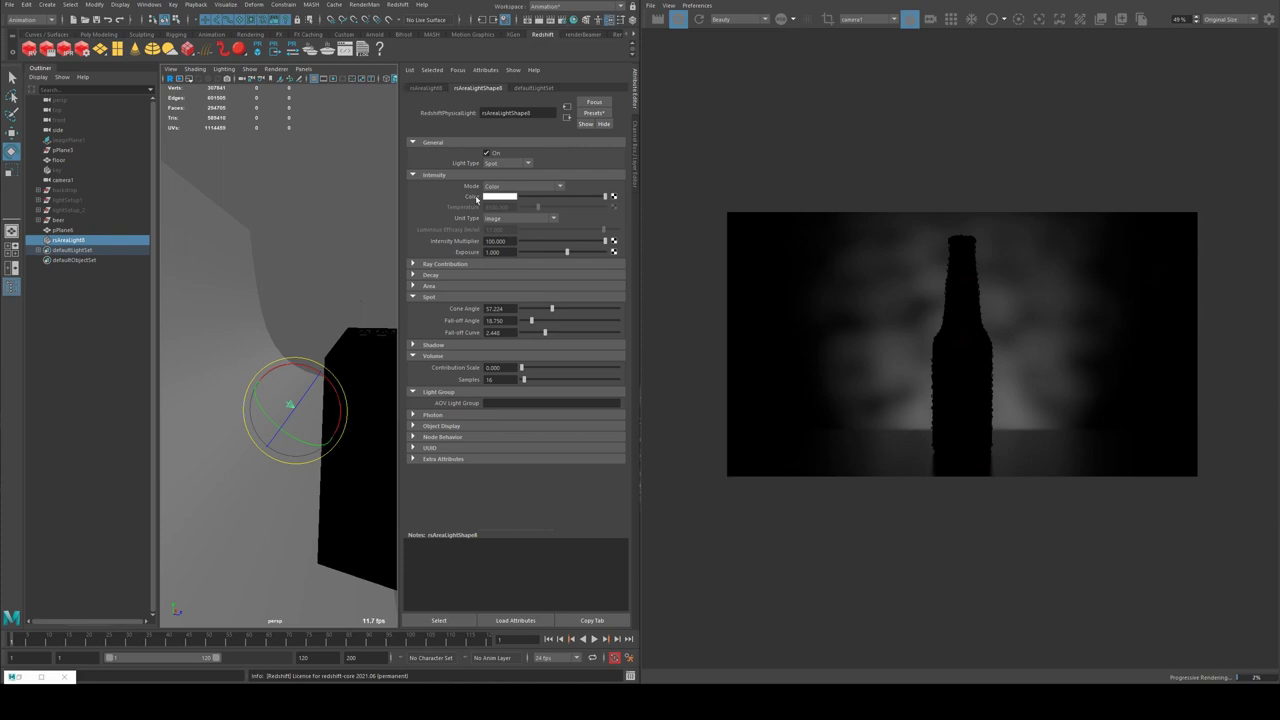
# - Reopen Hypershade to inspect the background material's Maxon noise settings, and close it
pyautogui.click(25, 677)
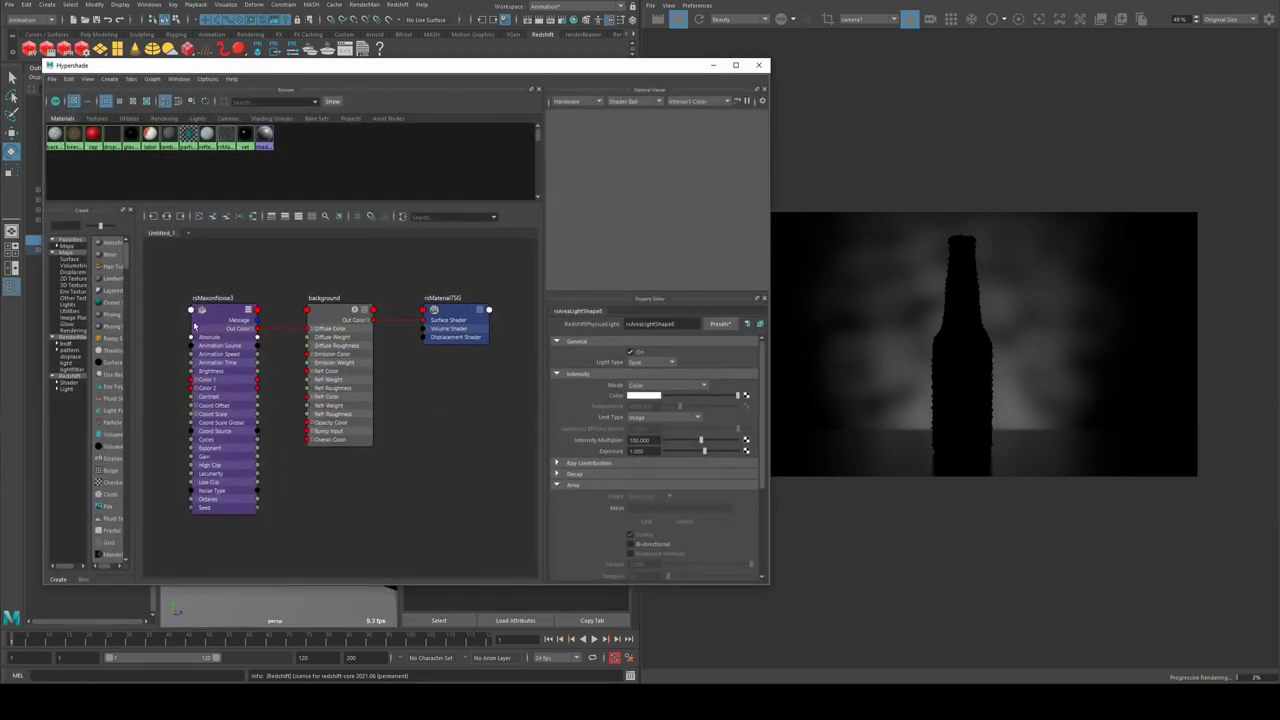
pyautogui.click(758, 64)
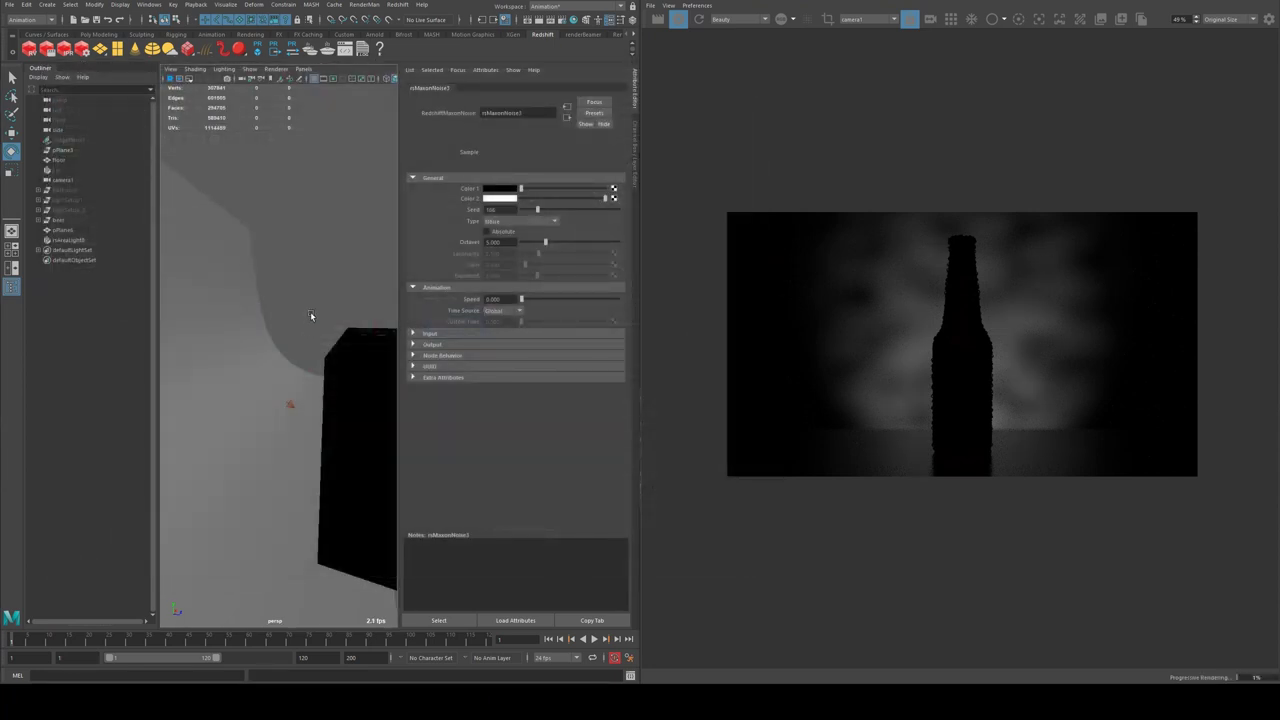
# - Create a Redshift area light and place it behind the beer bottle as a backlight
pyautogui.press('f')
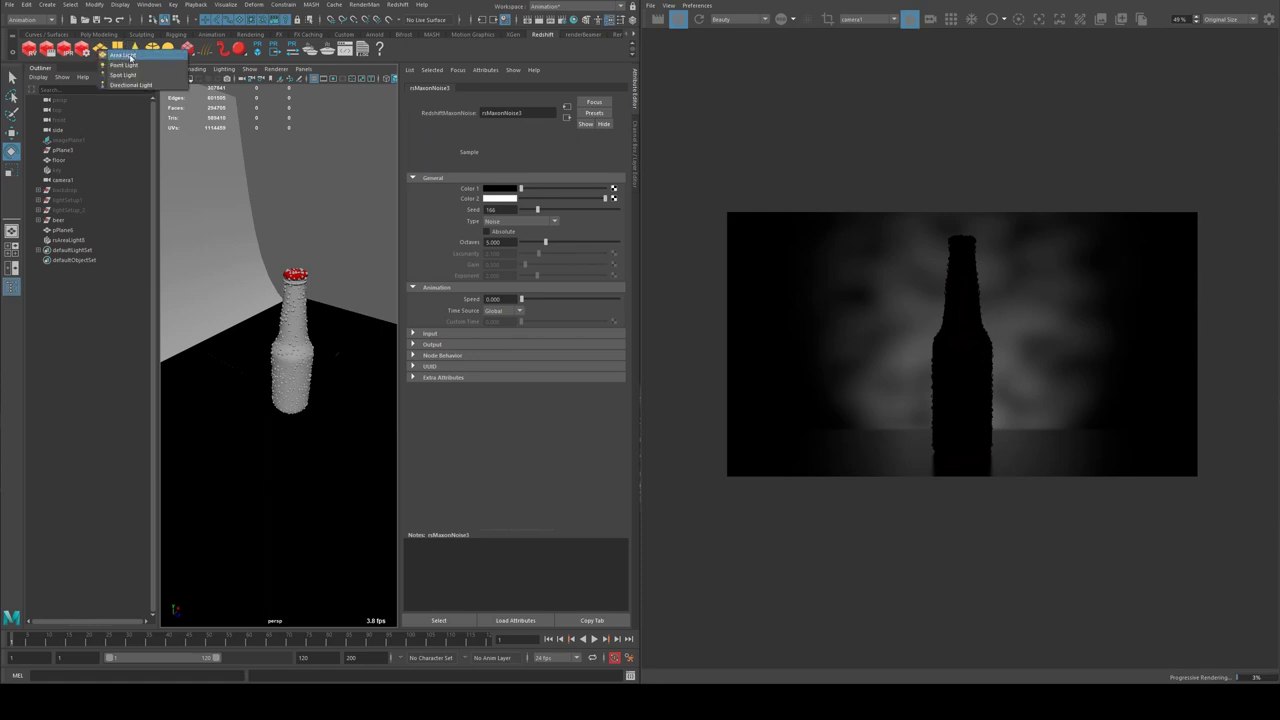
pyautogui.click(100, 50)
pyautogui.press('w')
pyautogui.moveTo(330, 405); pyautogui.dragTo(255, 372)
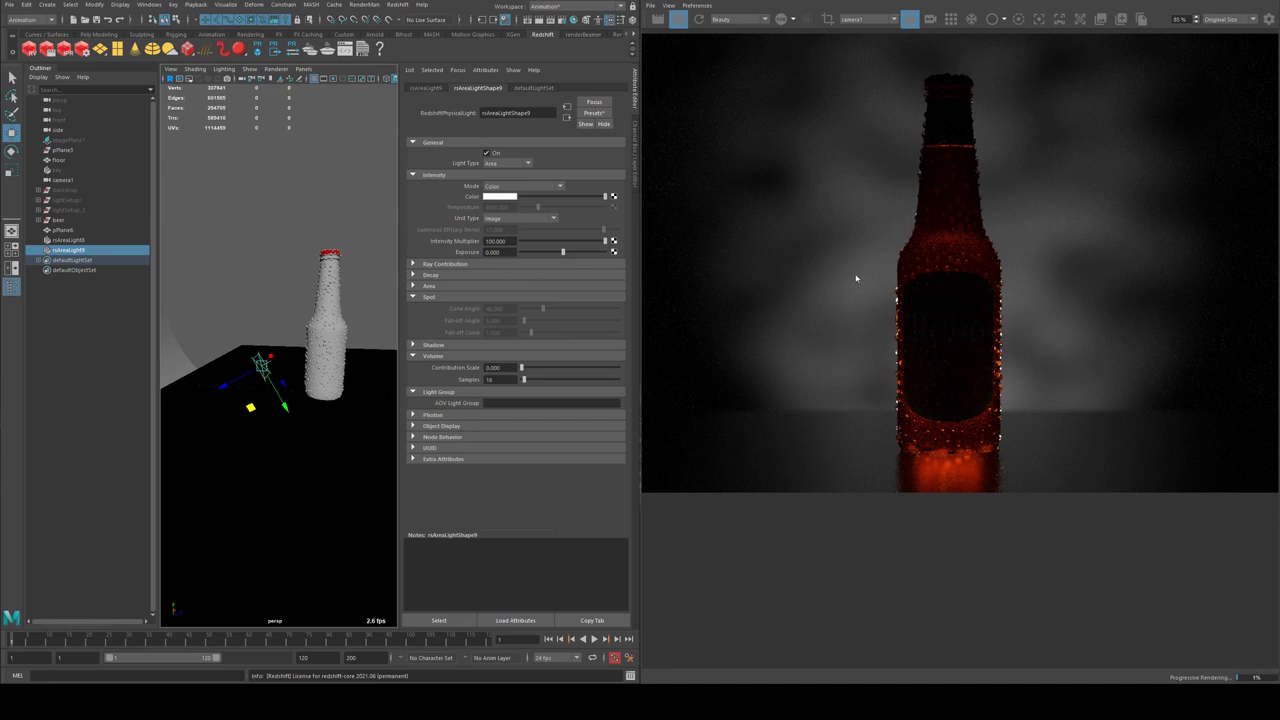
# - Hide the droplets1 mesh in the beer group to compare the backlit bottle with and without droplets
pyautogui.click(324, 282)
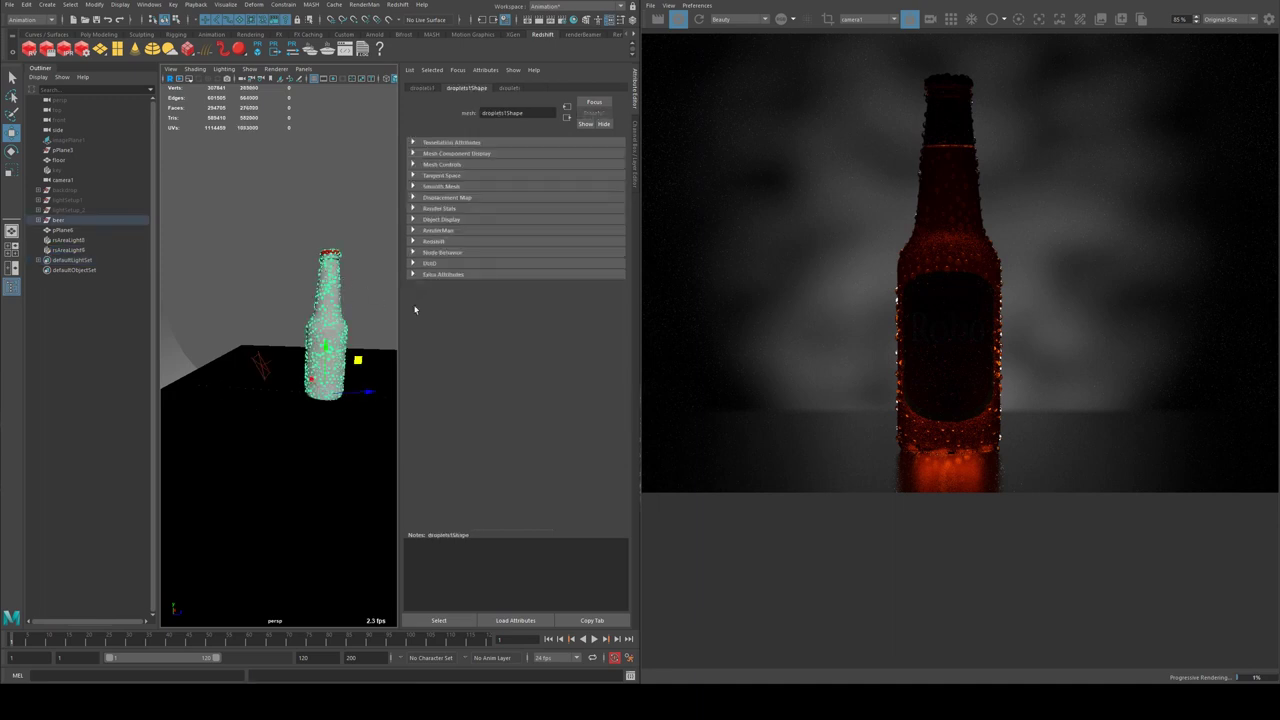
pyautogui.hotkey('ctrl', 'h')
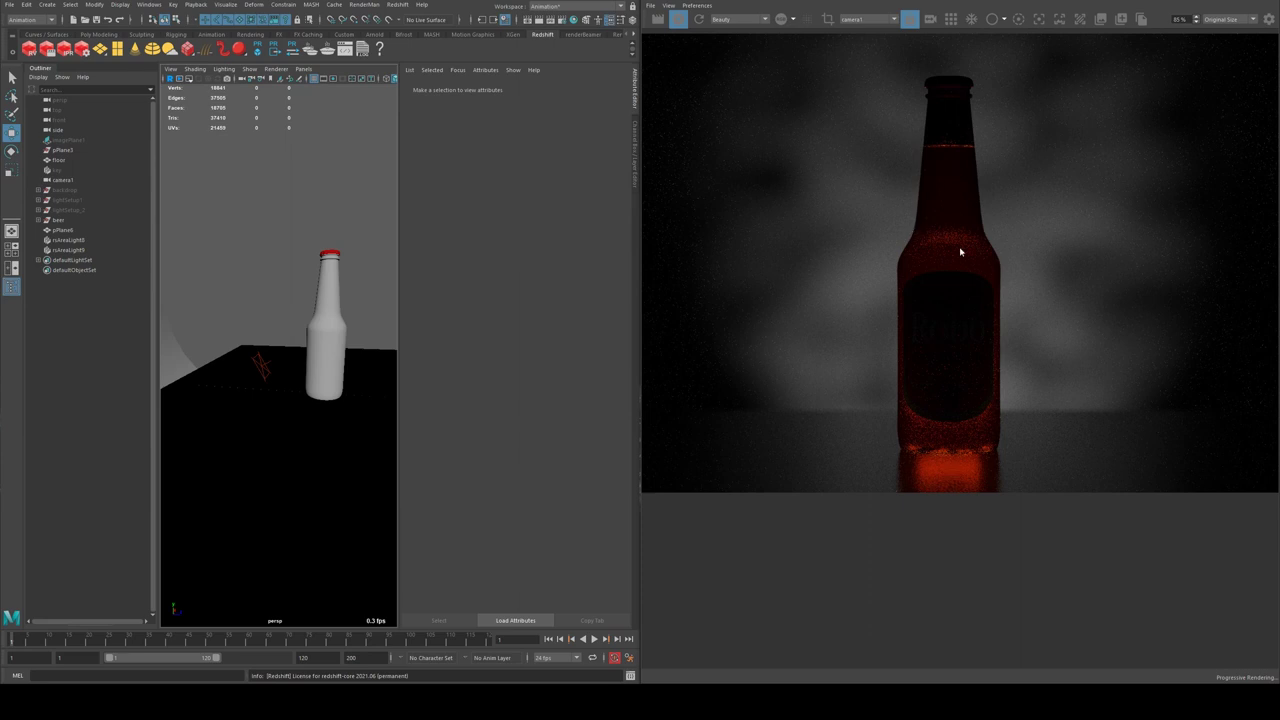
pyautogui.click(937, 300)
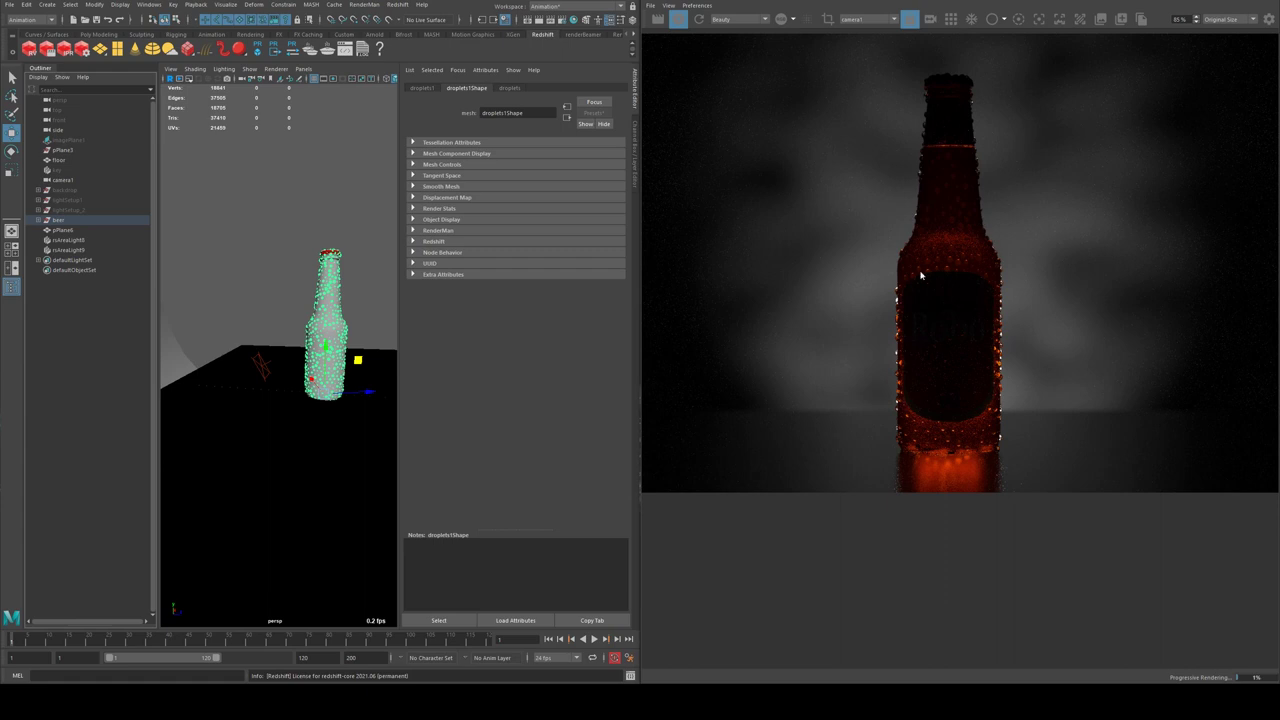
pyautogui.click(38, 220)
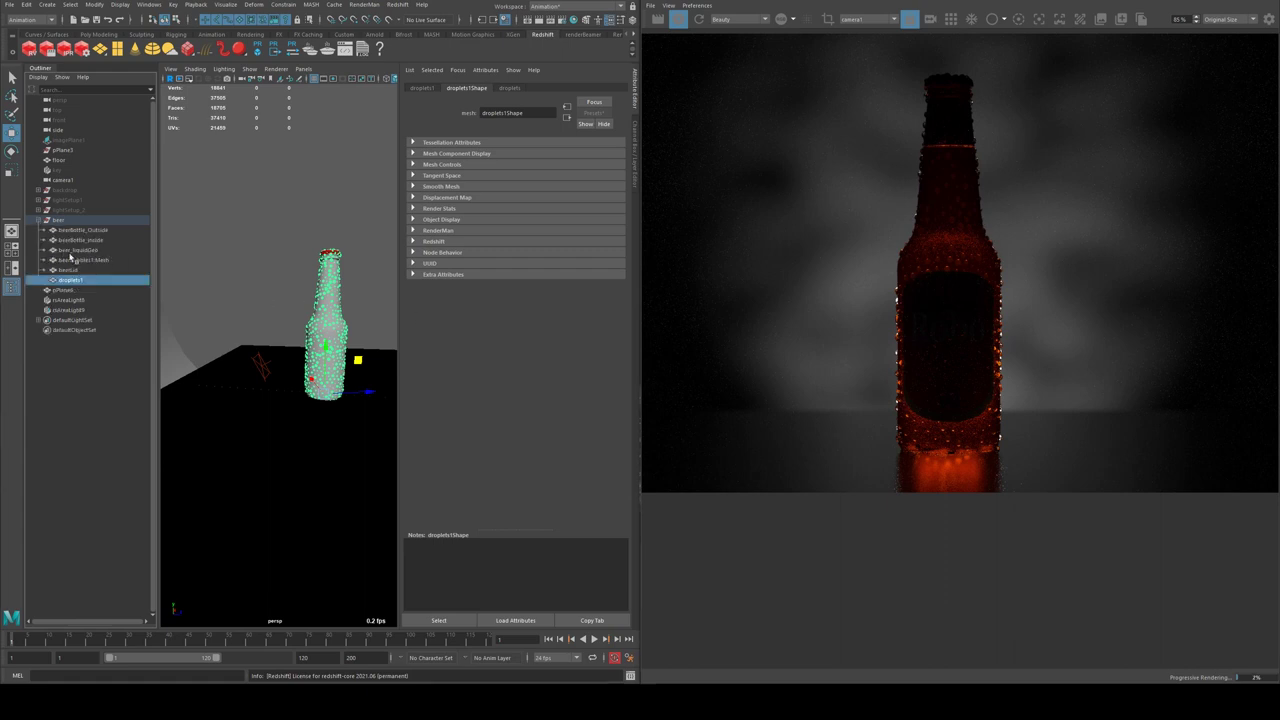
pyautogui.click(70, 281)
pyautogui.hotkey('ctrl', 'h')
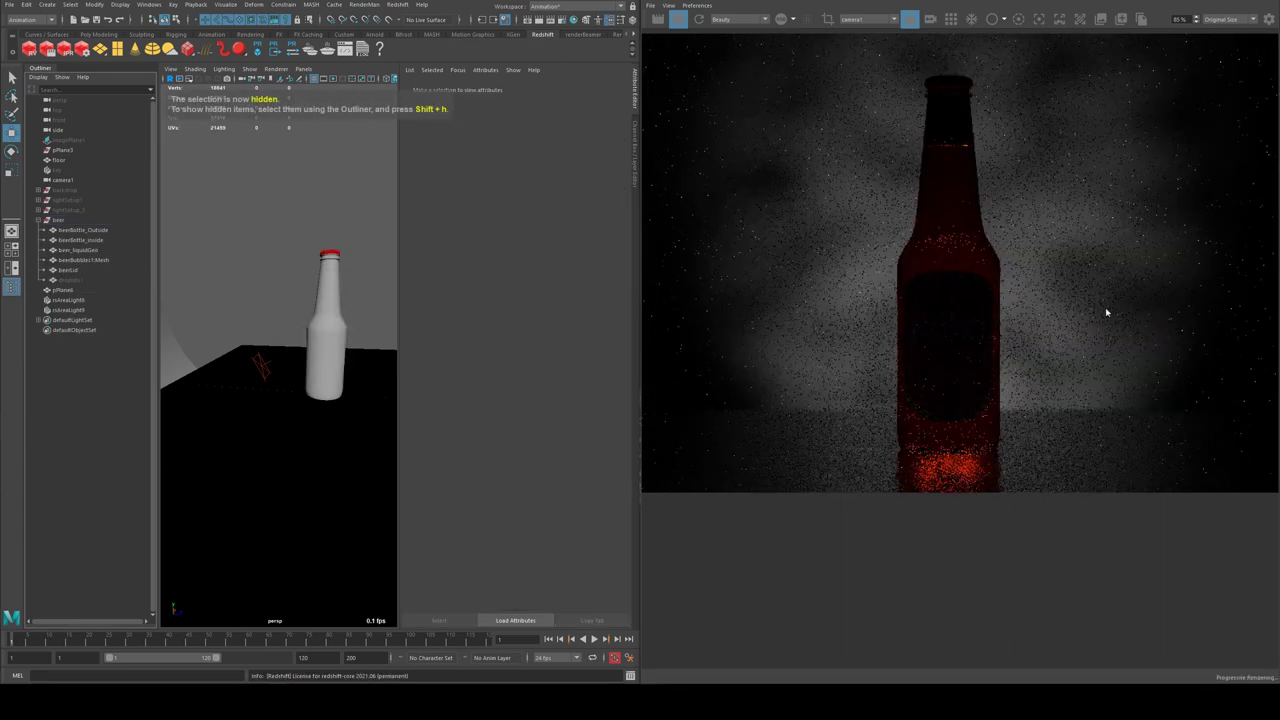
# - Try the area light as a tall, narrow strip beside the bottle to preview side lighting, and undo the changes
pyautogui.click(263, 364)
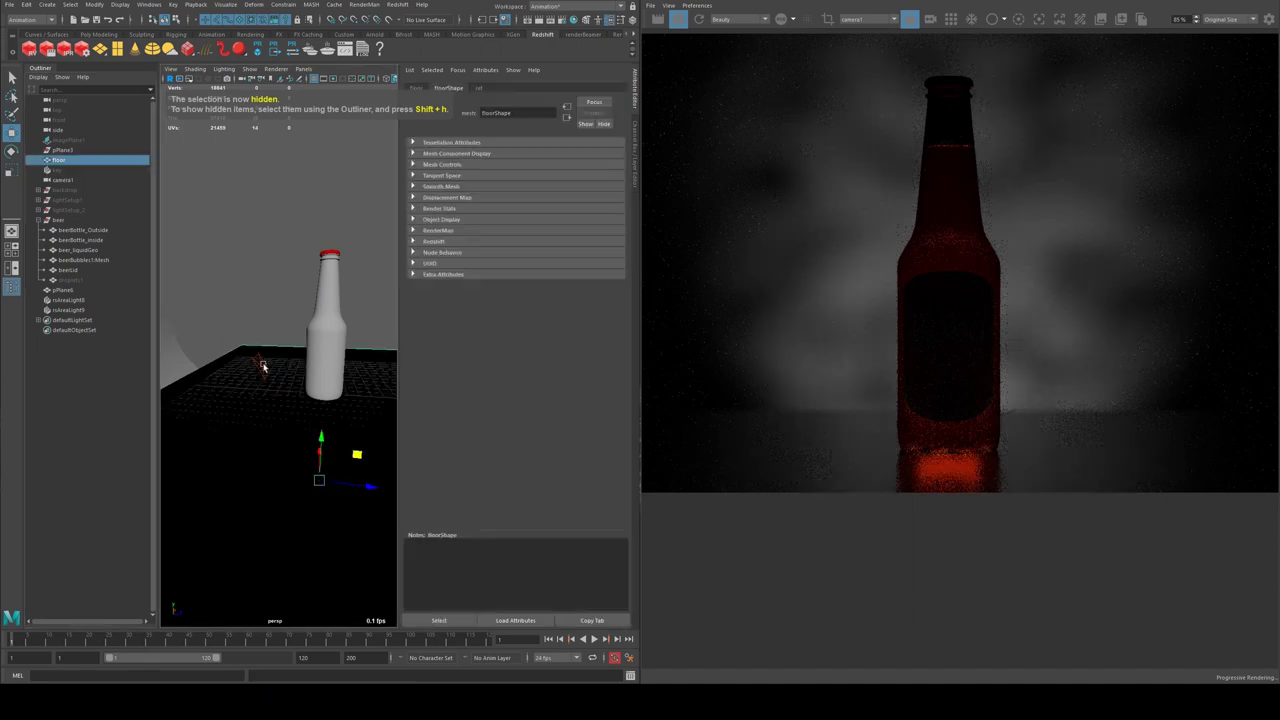
pyautogui.press('f')
pyautogui.scroll(-3, 268, 350)
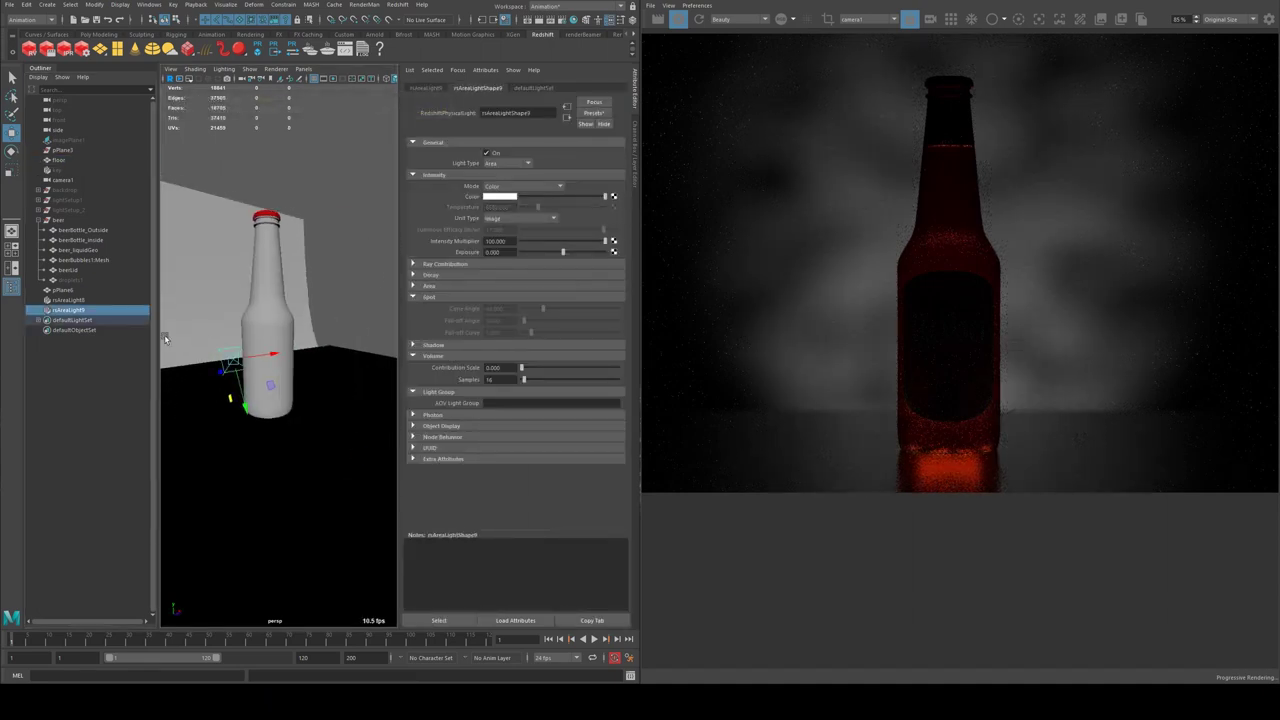
pyautogui.keyDown('alt'); pyautogui.moveTo(265, 360); pyautogui.dragTo(280, 445); pyautogui.keyUp('alt')
pyautogui.scroll(-5, 211, 403)
pyautogui.press('r')
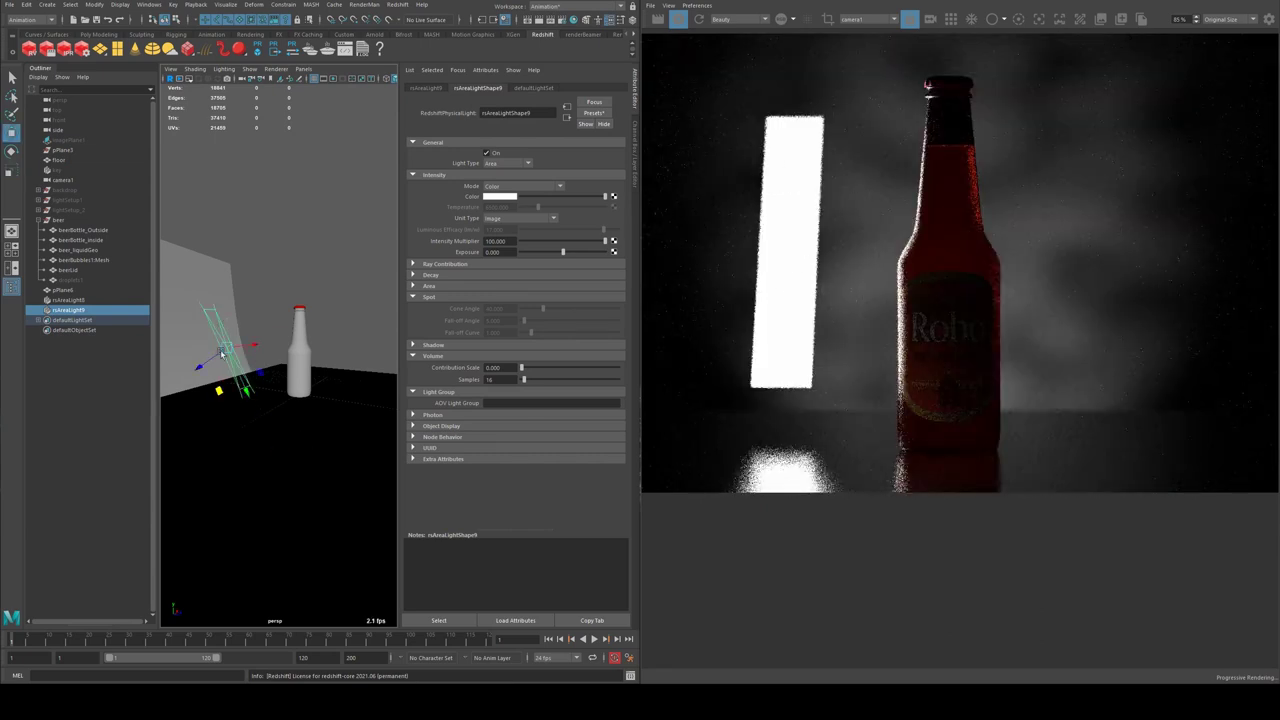
pyautogui.press('e')
pyautogui.press('r')
pyautogui.moveTo(238, 355); pyautogui.dragTo(232, 352)
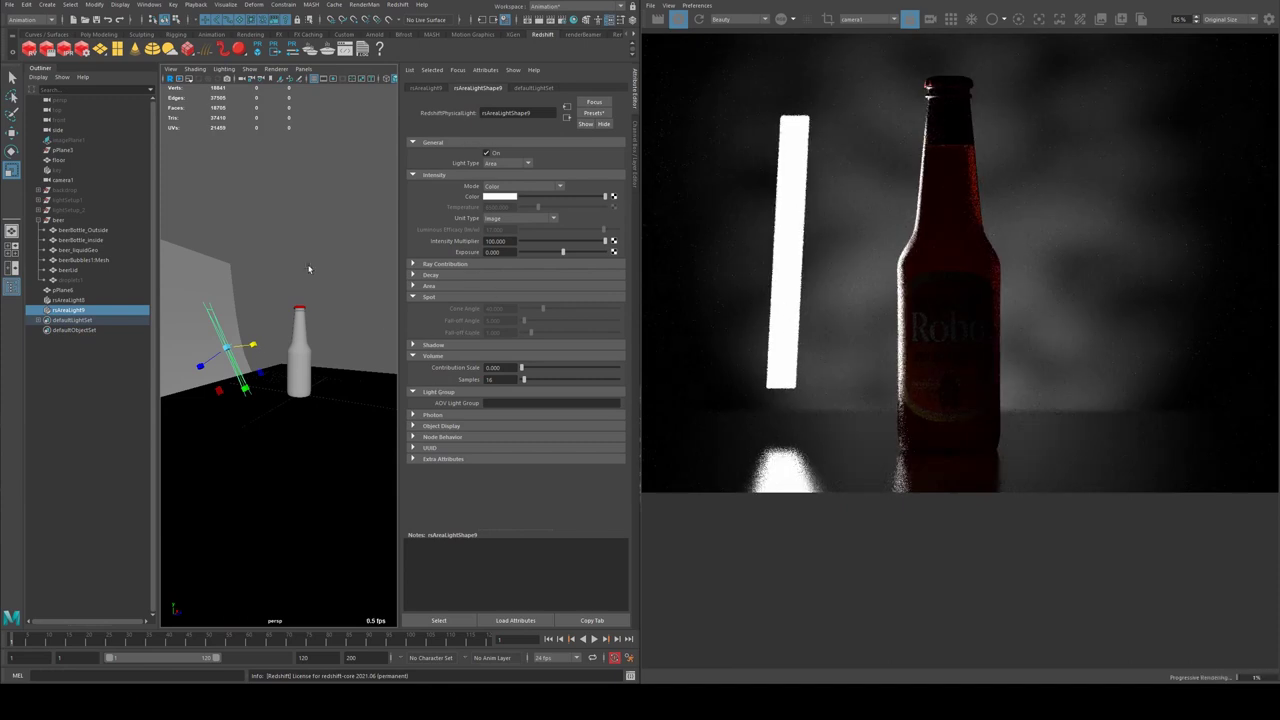
pyautogui.hotkey('ctrl', 'z')
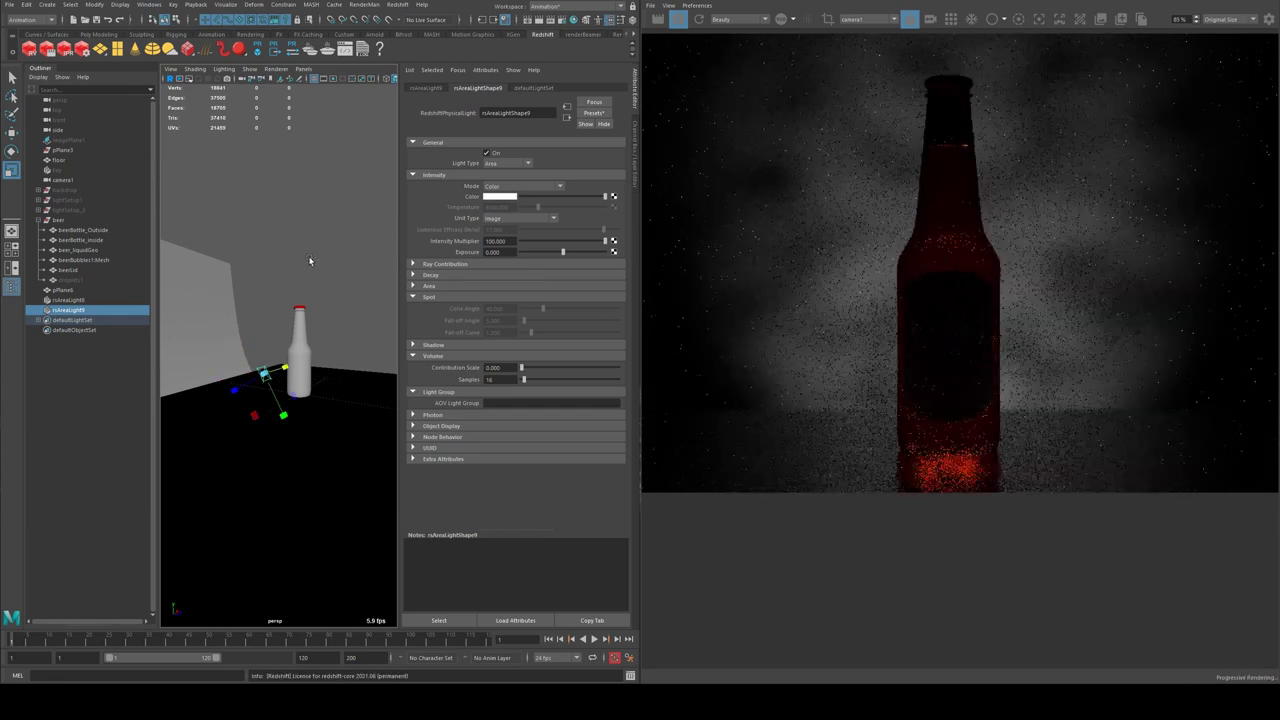
# - Show the droplets1 mesh again and set the area light's exposure to 1, checking the bottle in the render
pyautogui.click(68, 281)
pyautogui.hotkey('shift', 'h')
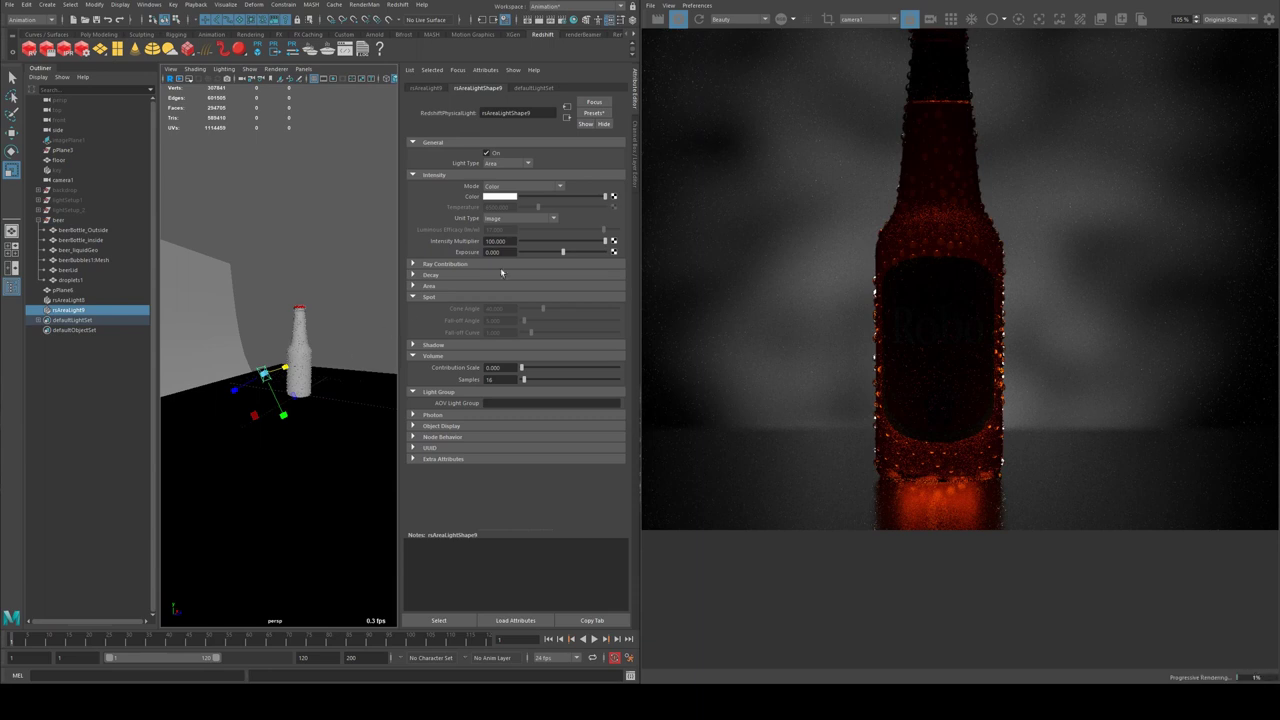
pyautogui.doubleClick(492, 252)
pyautogui.write('1')
pyautogui.press('Return')
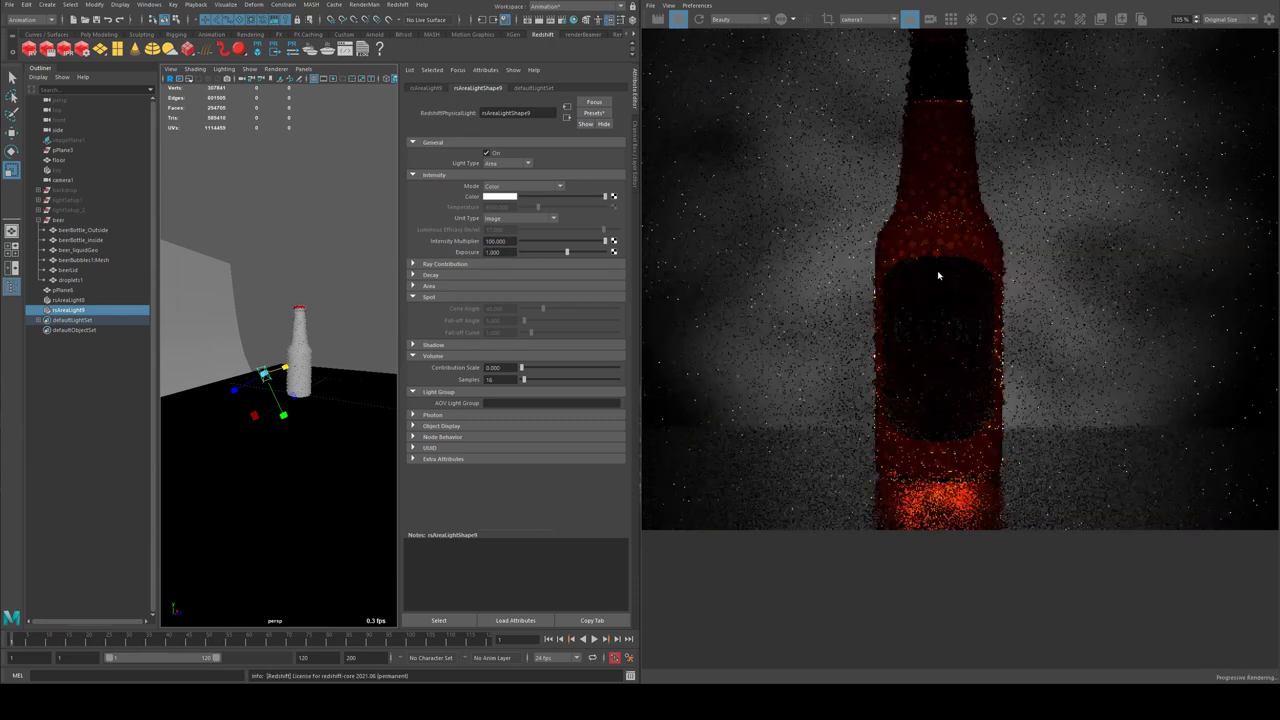
pyautogui.keyDown('alt'); pyautogui.moveTo(894, 424); pyautogui.dragTo(849, 484, button='middle'); pyautogui.keyUp('alt')
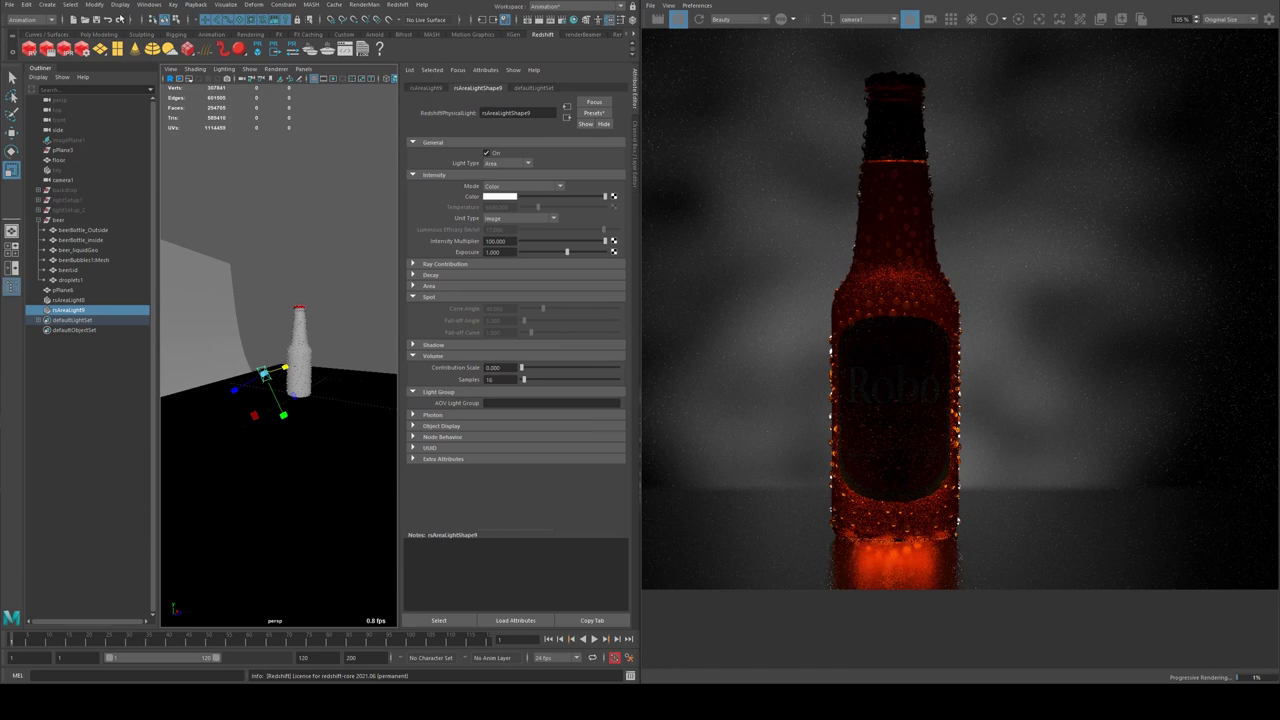
# - Unlink the floor from rsAreaLight9 using light-centric light linking, and close the Relationship Editor
pyautogui.click(47, 20)
pyautogui.click(44, 77)
pyautogui.click(190, 5)
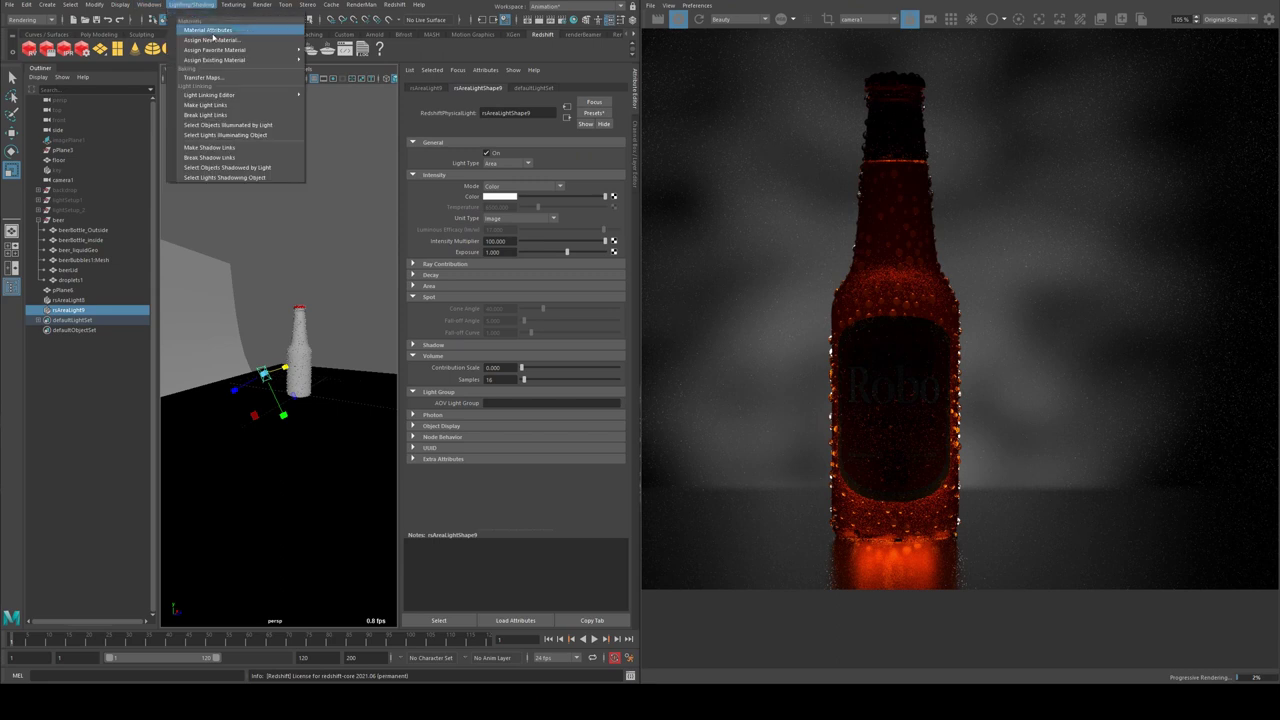
pyautogui.moveTo(230, 50)
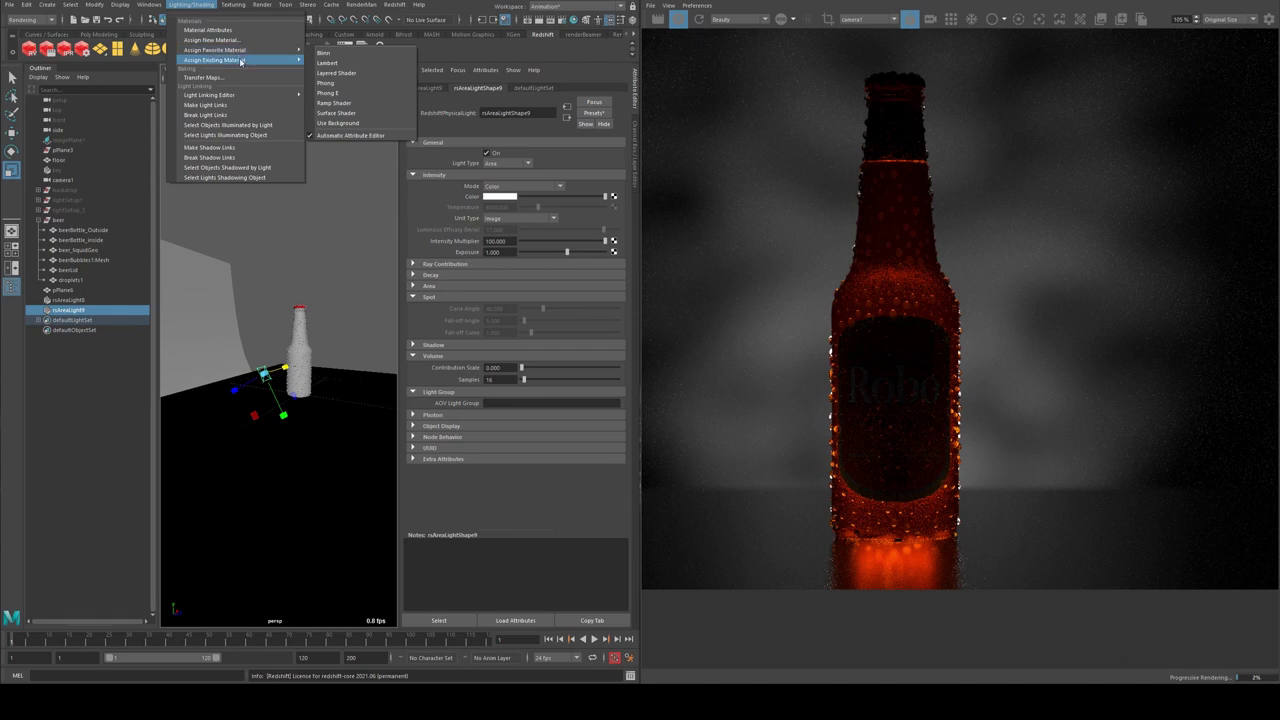
pyautogui.moveTo(236, 95)
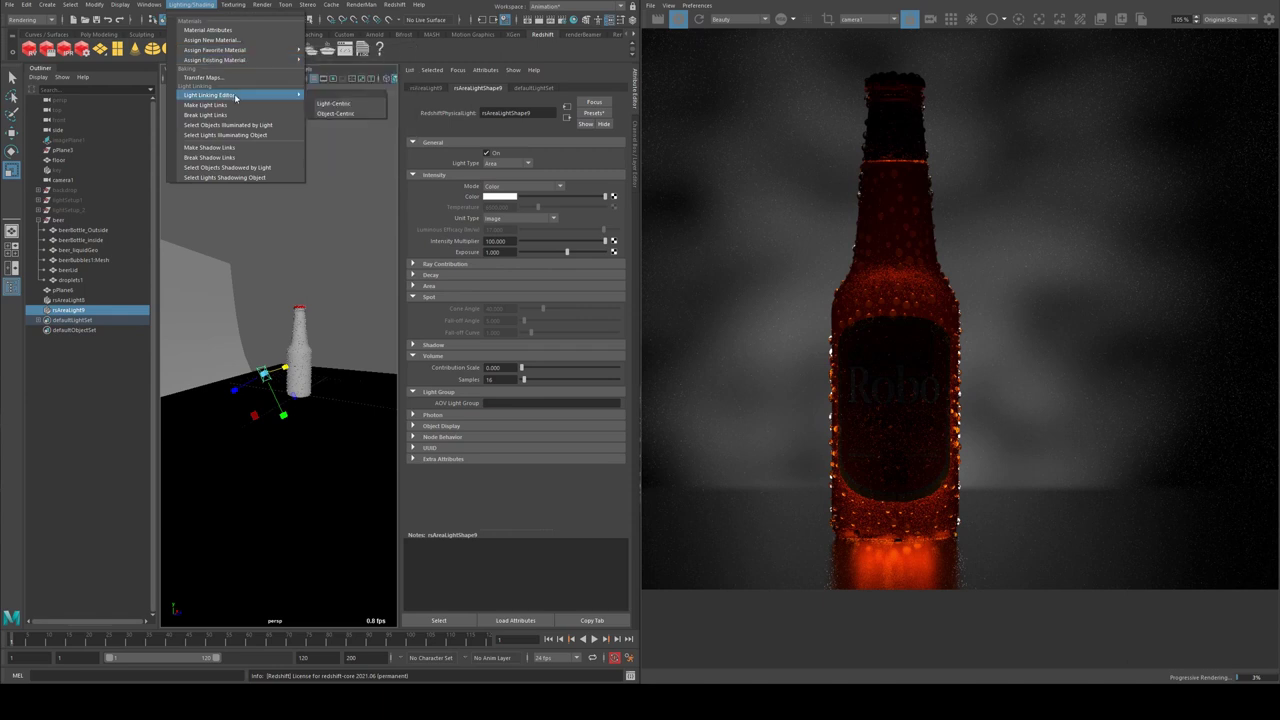
pyautogui.click(340, 103)
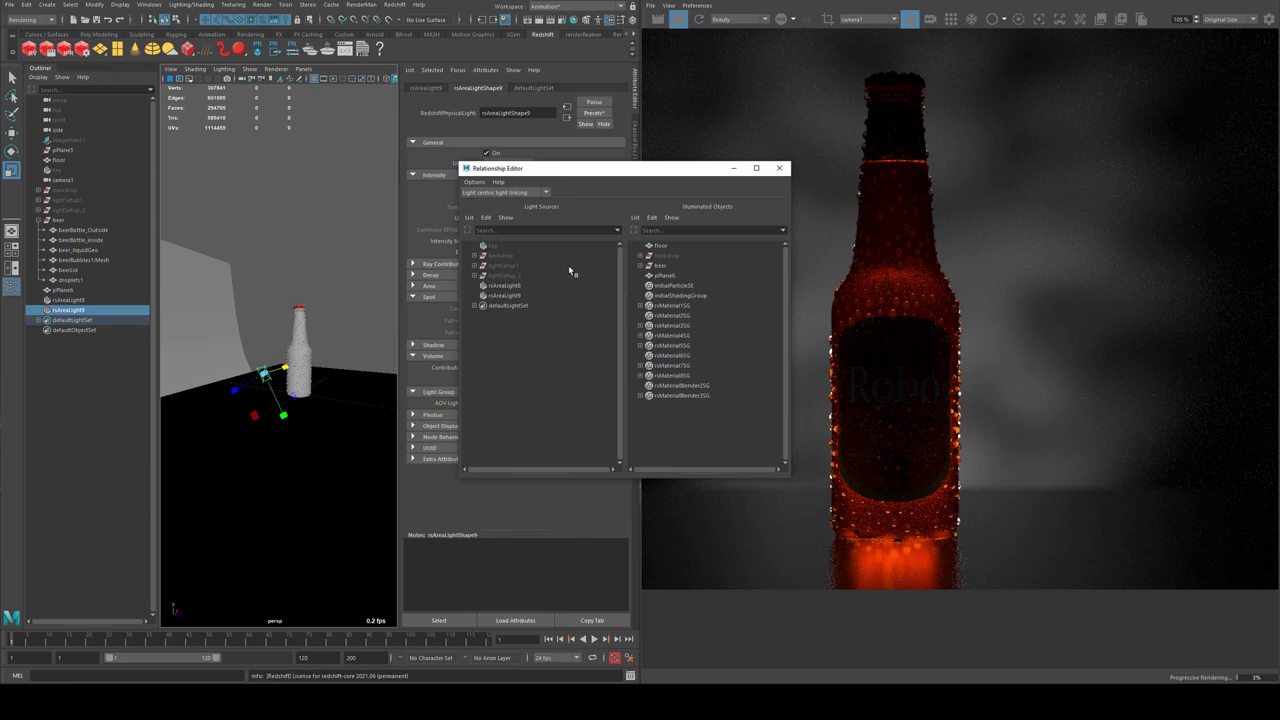
pyautogui.click(521, 298)
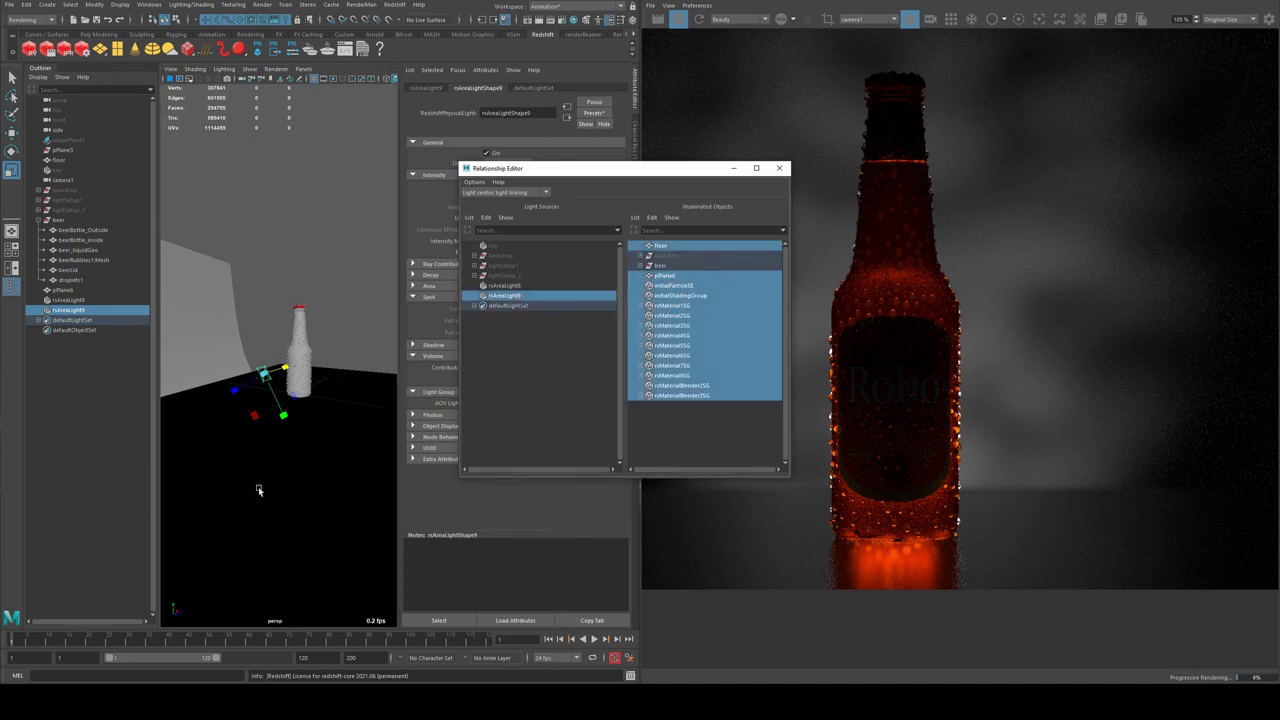
pyautogui.click(664, 246)
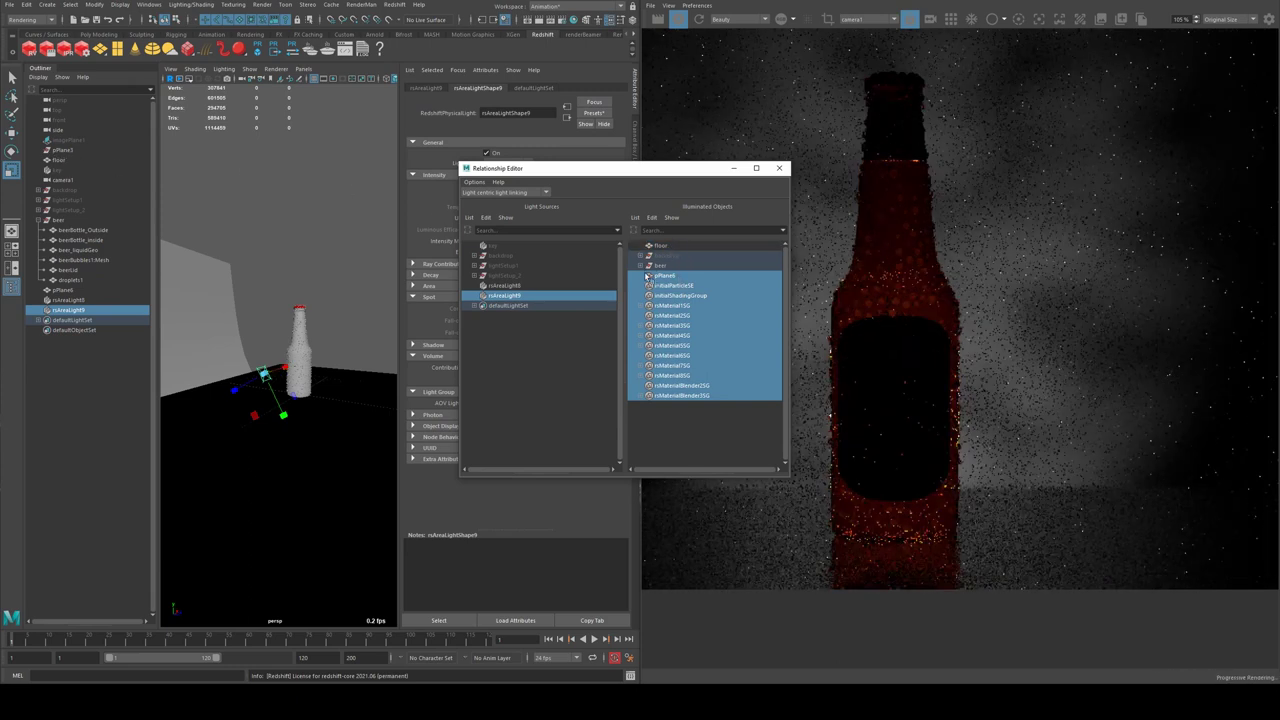
pyautogui.click(779, 168)
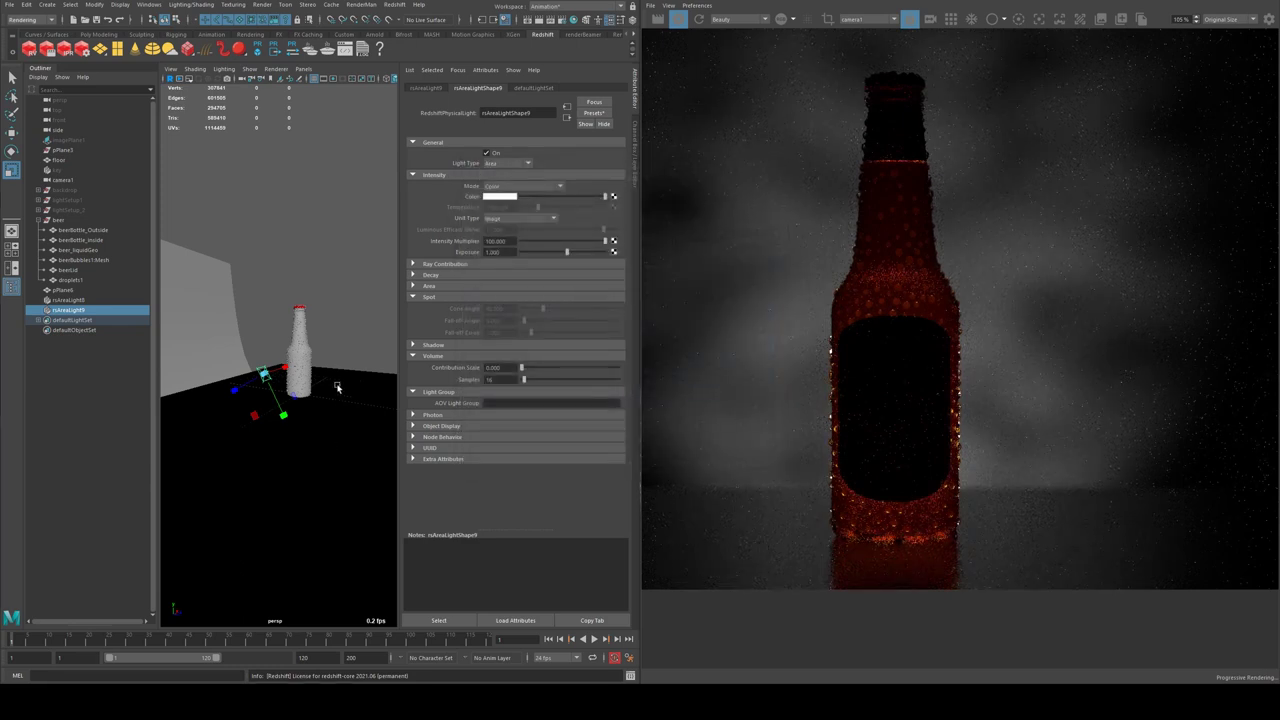
# - Try scaling the area light wider behind the bottle, and undo the change
pyautogui.keyDown('alt'); pyautogui.moveTo(337, 388); pyautogui.dragTo(357, 366); pyautogui.keyUp('alt')
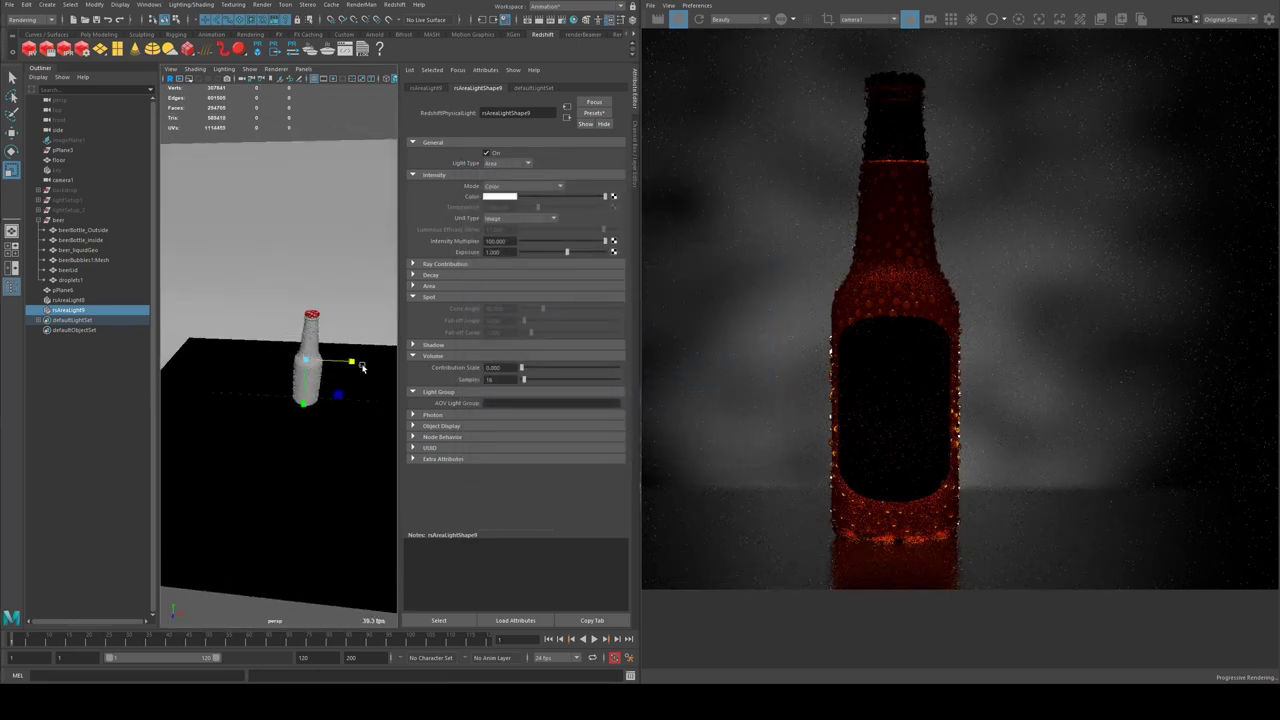
pyautogui.hotkey('ctrl', 'z')
pyautogui.hotkey('ctrl', 'z')
pyautogui.hotkey('ctrl', 'z')
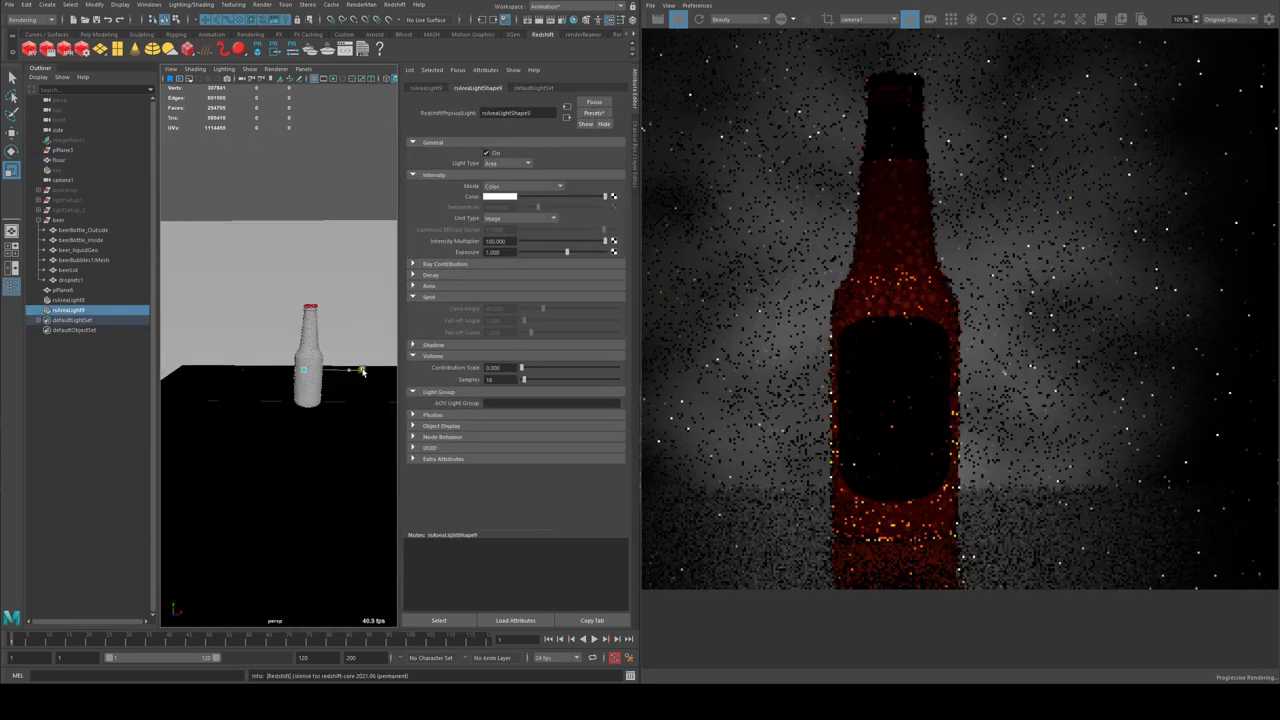
pyautogui.hotkey('ctrl', 'z')
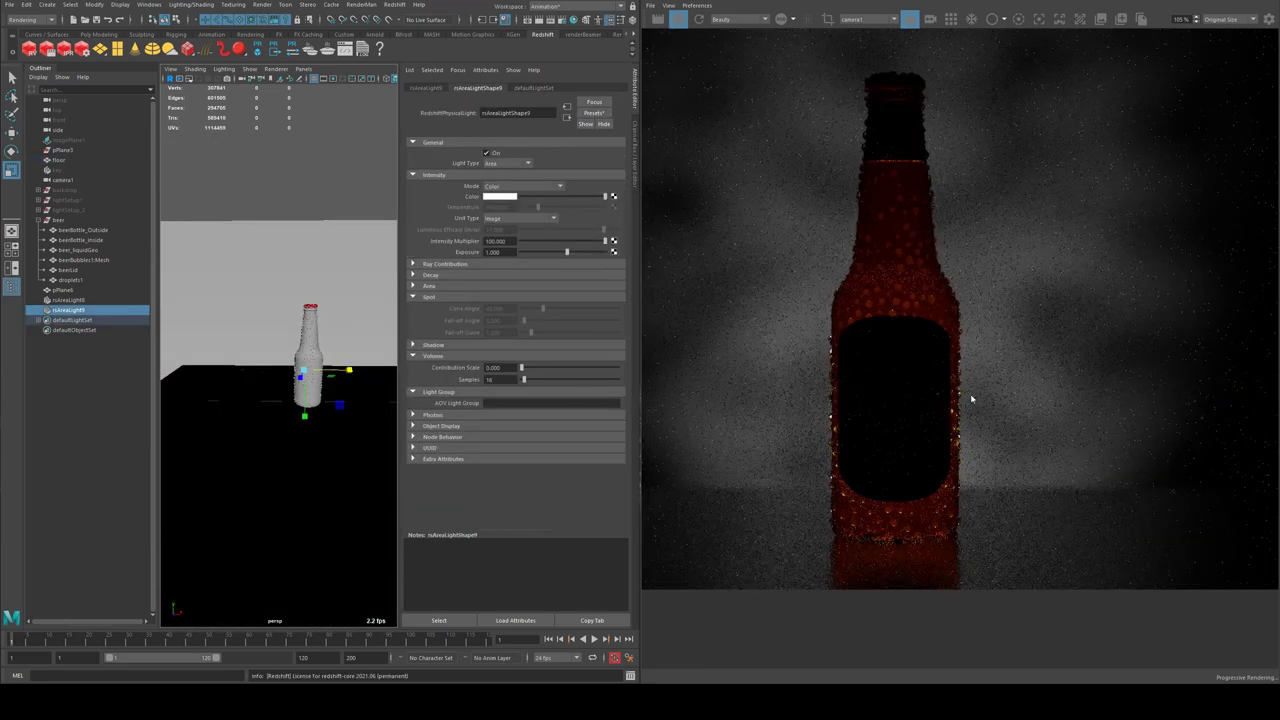
# - Reposition the area light behind the bottle and check the backlit glass and droplets up close in the render
pyautogui.keyDown('alt'); pyautogui.moveTo(343, 331); pyautogui.dragTo(228, 432); pyautogui.keyUp('alt')
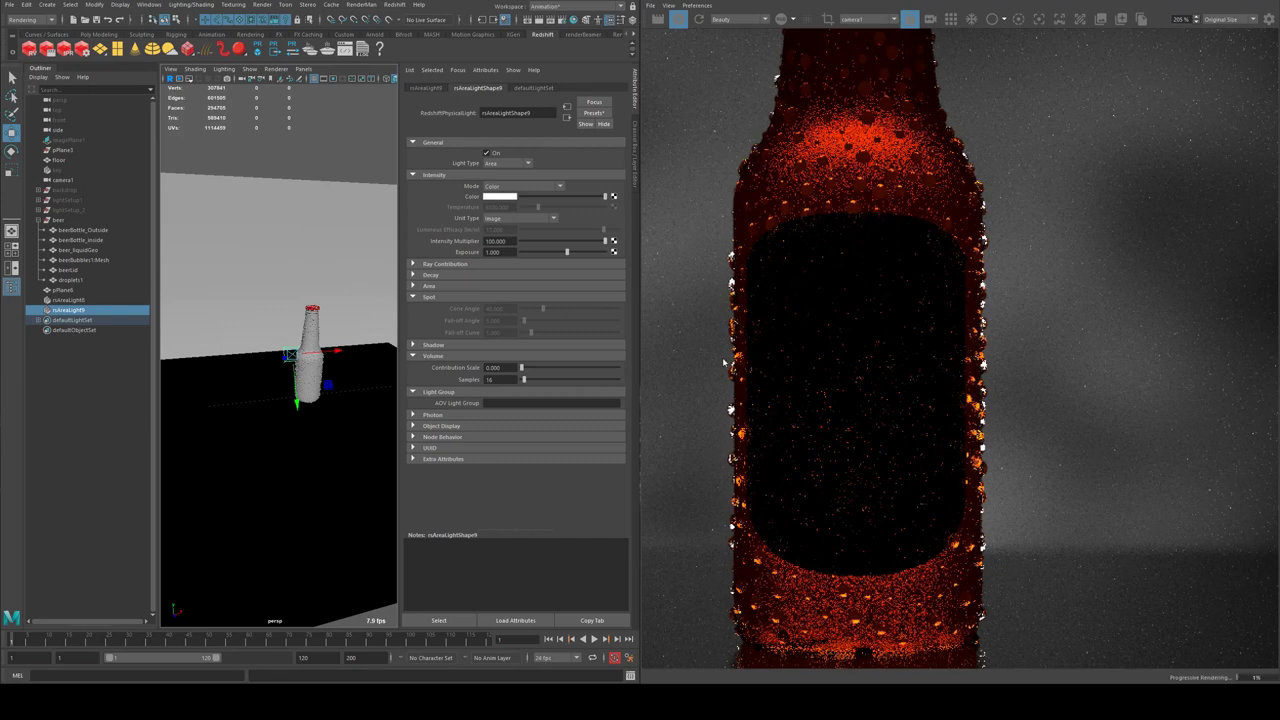
pyautogui.moveTo(687, 207); pyautogui.dragTo(822, 247, button='middle')
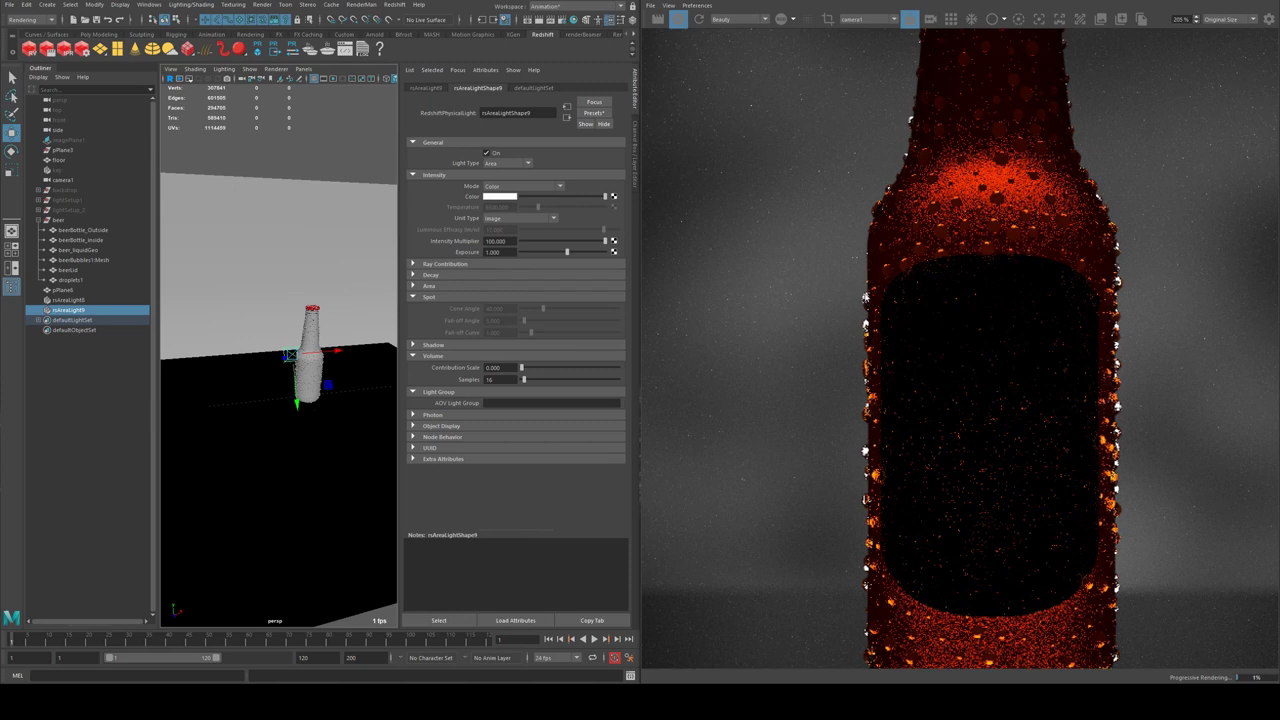
pyautogui.scroll(-4, 816, 228)
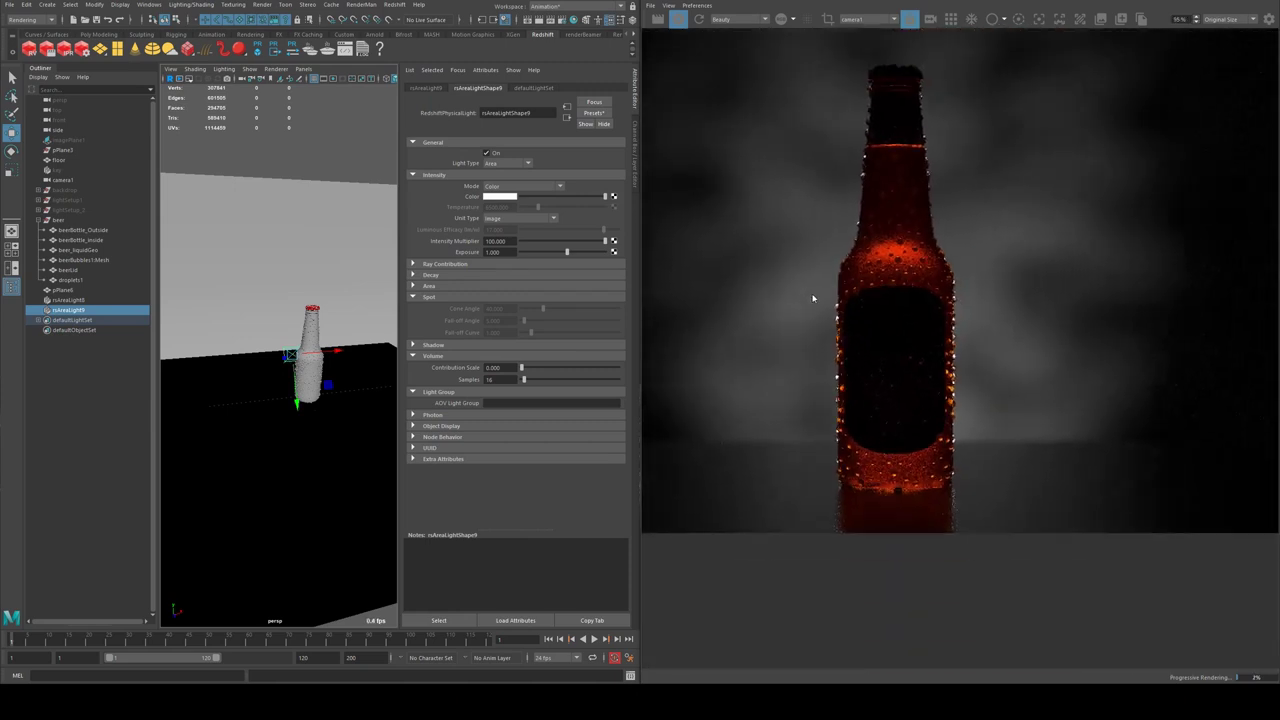
pyautogui.scroll(-3, 814, 294)
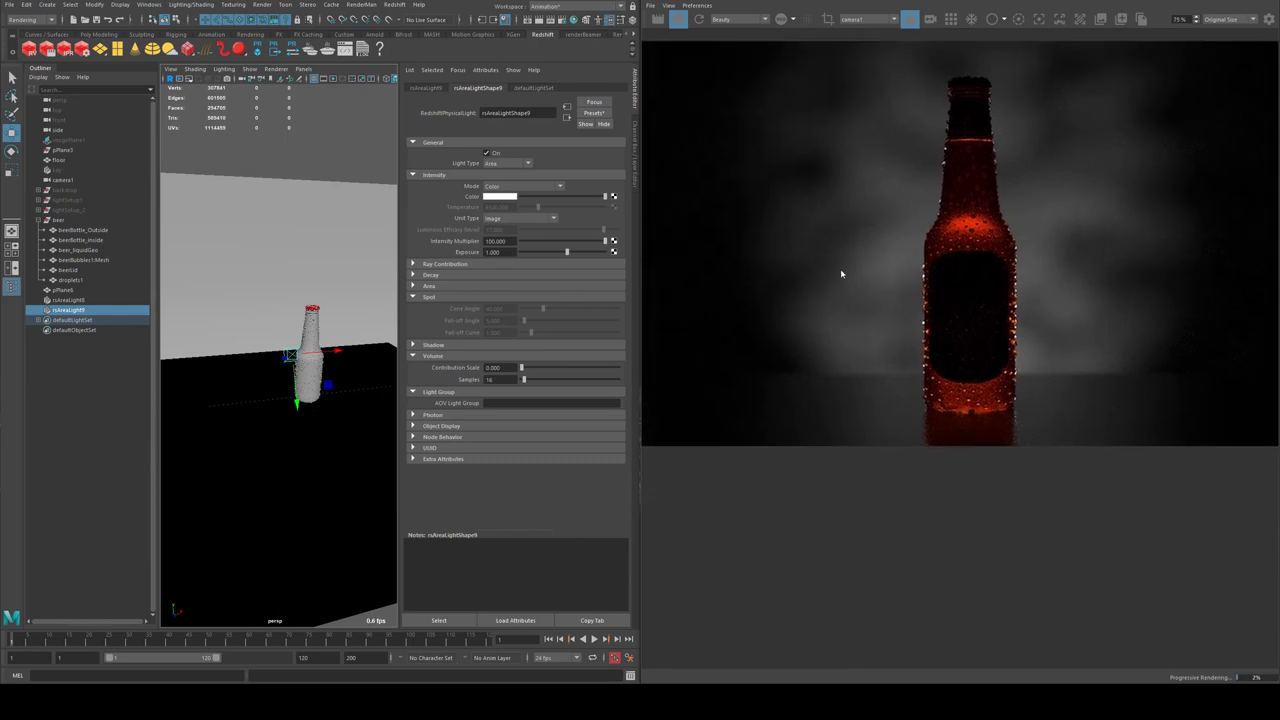
pyautogui.scroll(2, 841, 274)
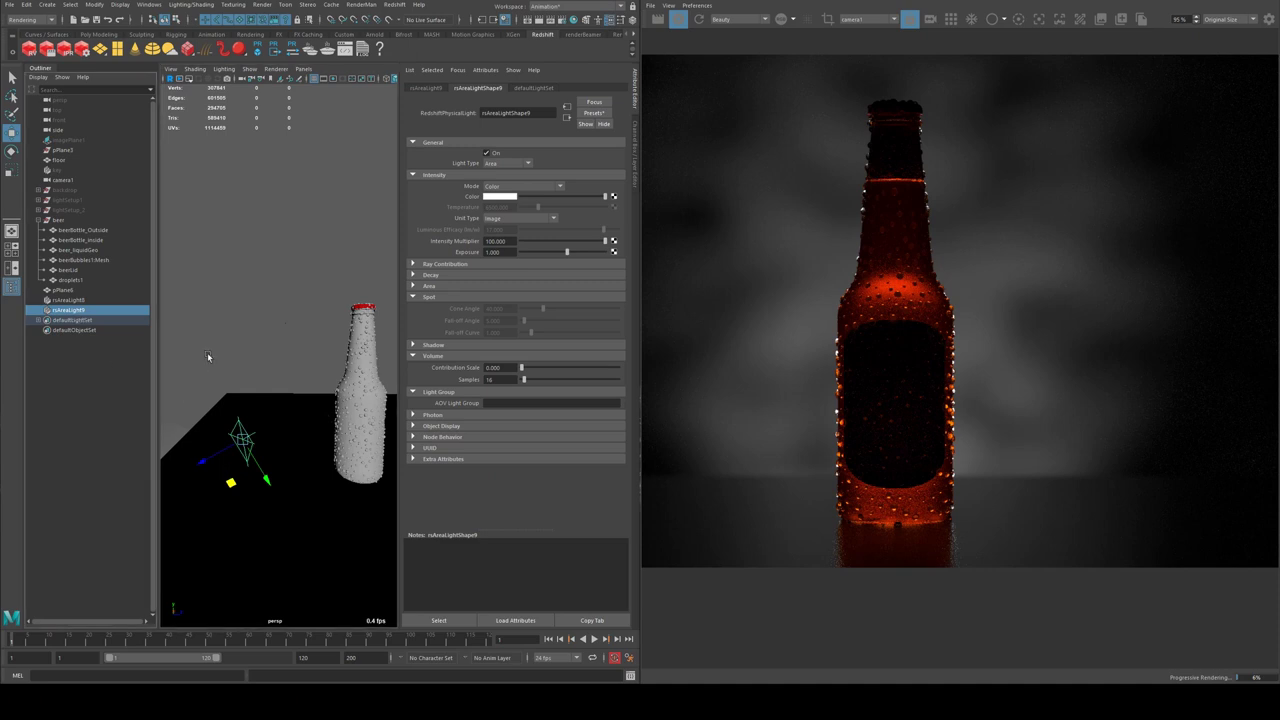
# - Duplicate the area backlight rsAreaLight9 and place the copy upright and higher, behind the bottle's neck
pyautogui.hotkey('ctrl', 'd')
pyautogui.moveTo(229, 482); pyautogui.dragTo(332, 300)
pyautogui.press('e')
pyautogui.press('r')
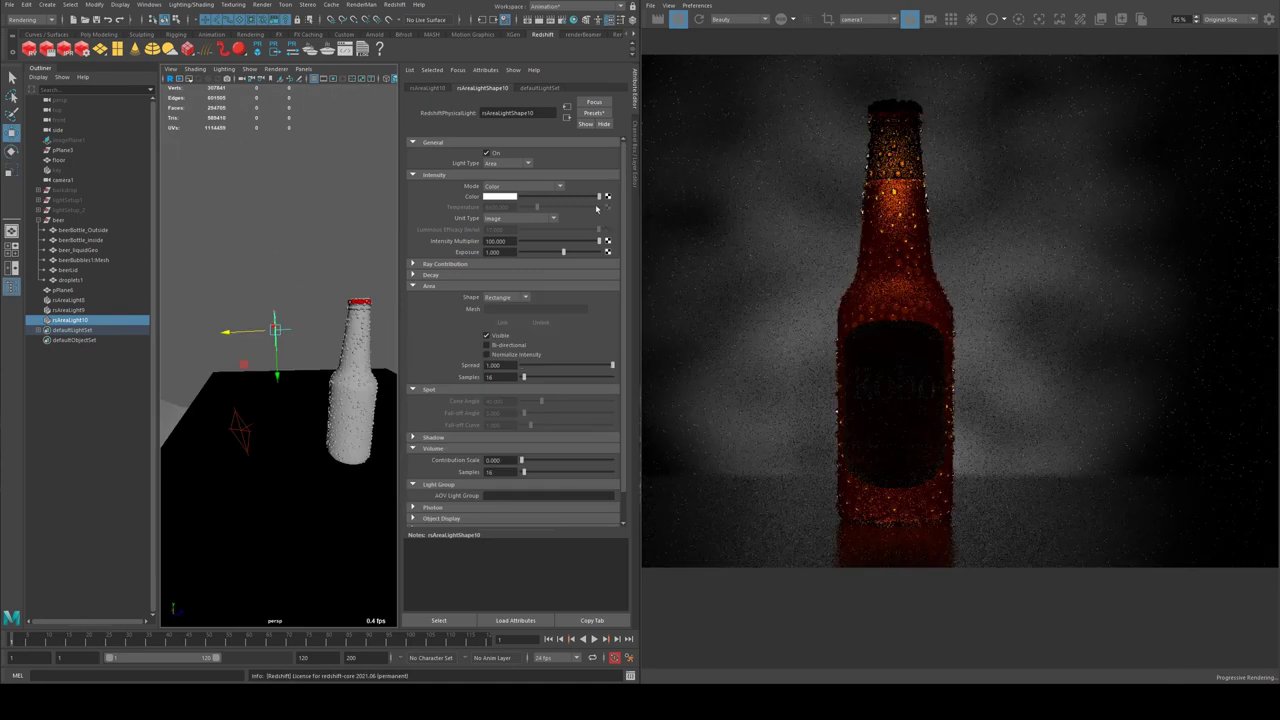
# - Try turning off the upper backlight's Visible option, compare the bottle in the render, and turn the option back on
pyautogui.click(486, 335)
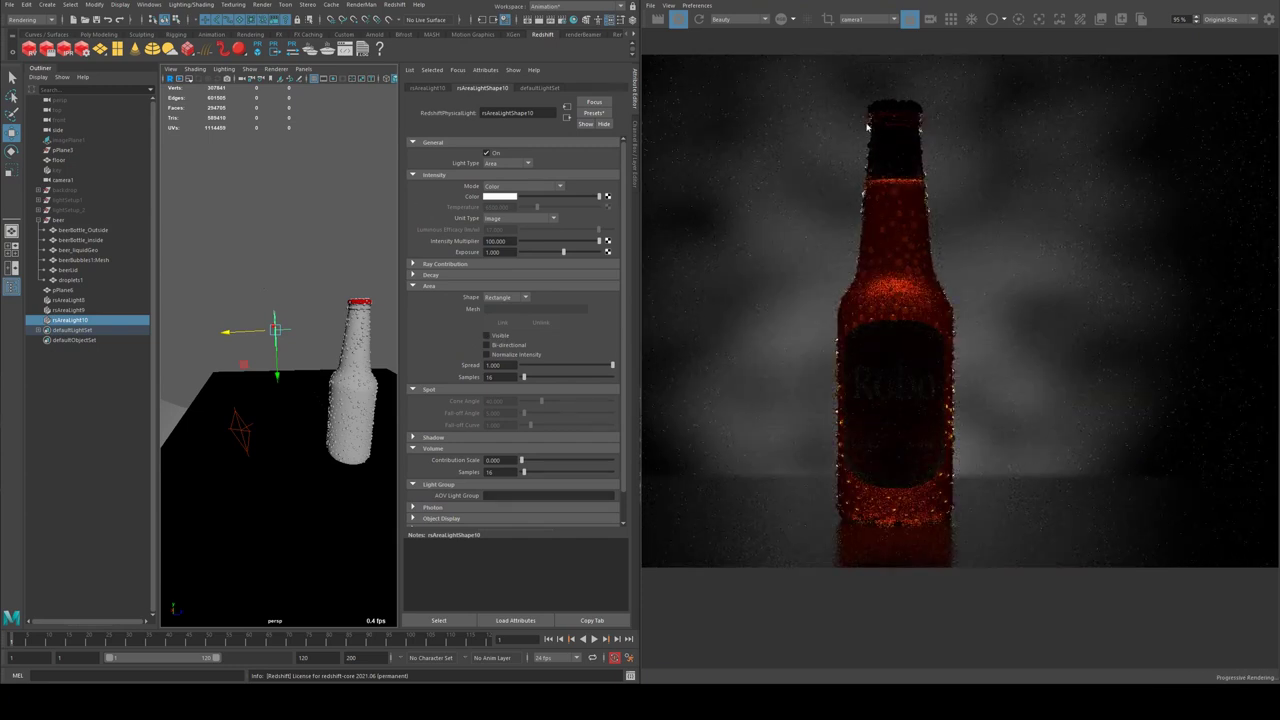
pyautogui.scroll(-2, 860, 210)
pyautogui.scroll(1, 818, 176)
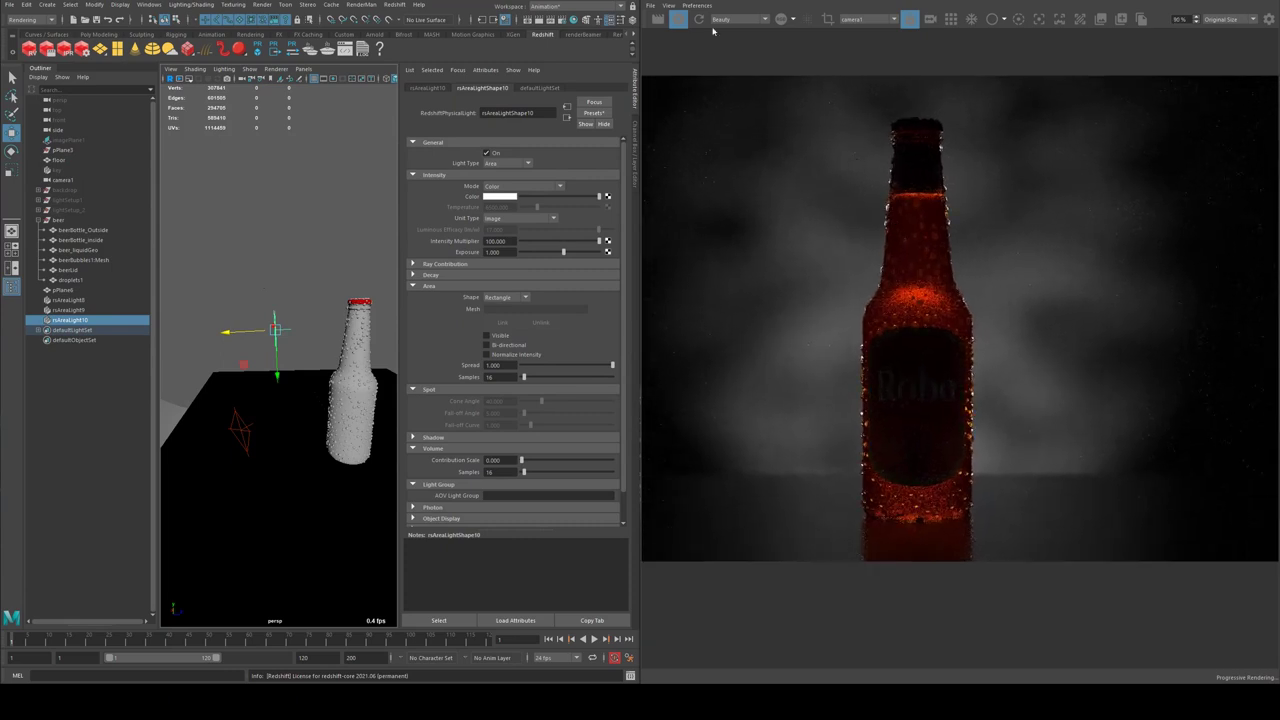
pyautogui.scroll(3, 880, 215)
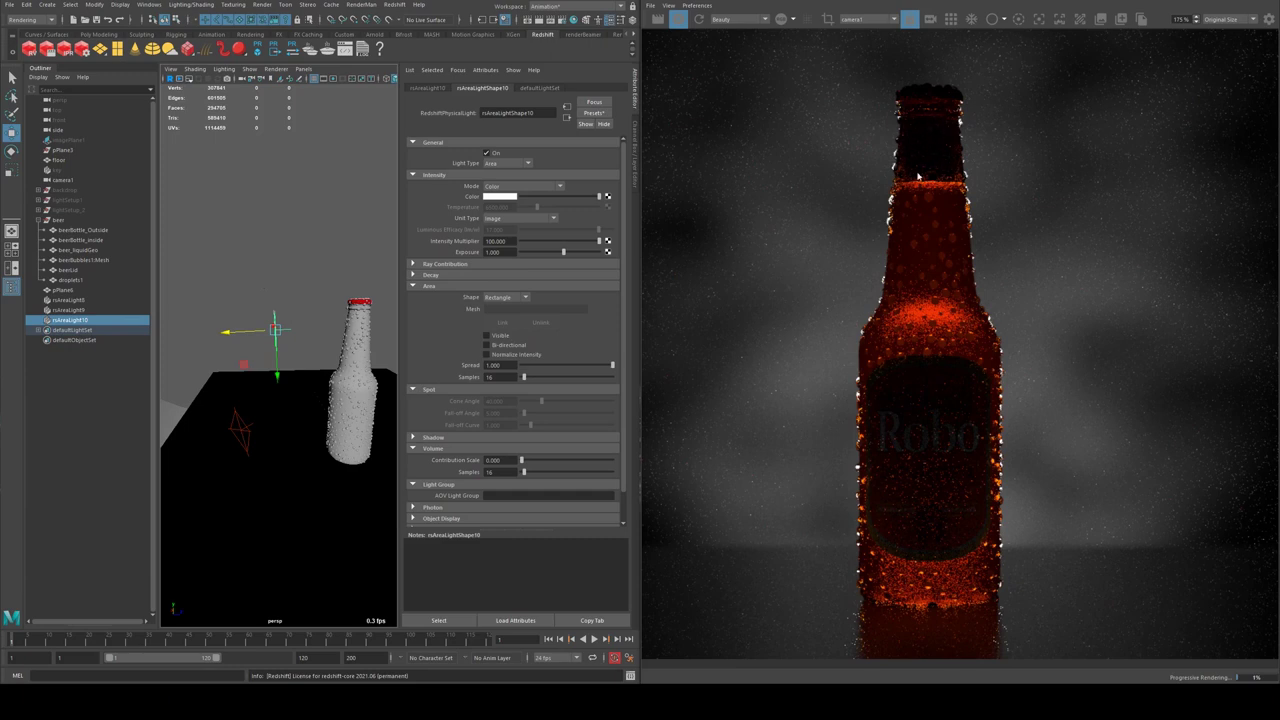
pyautogui.scroll(-3, 923, 126)
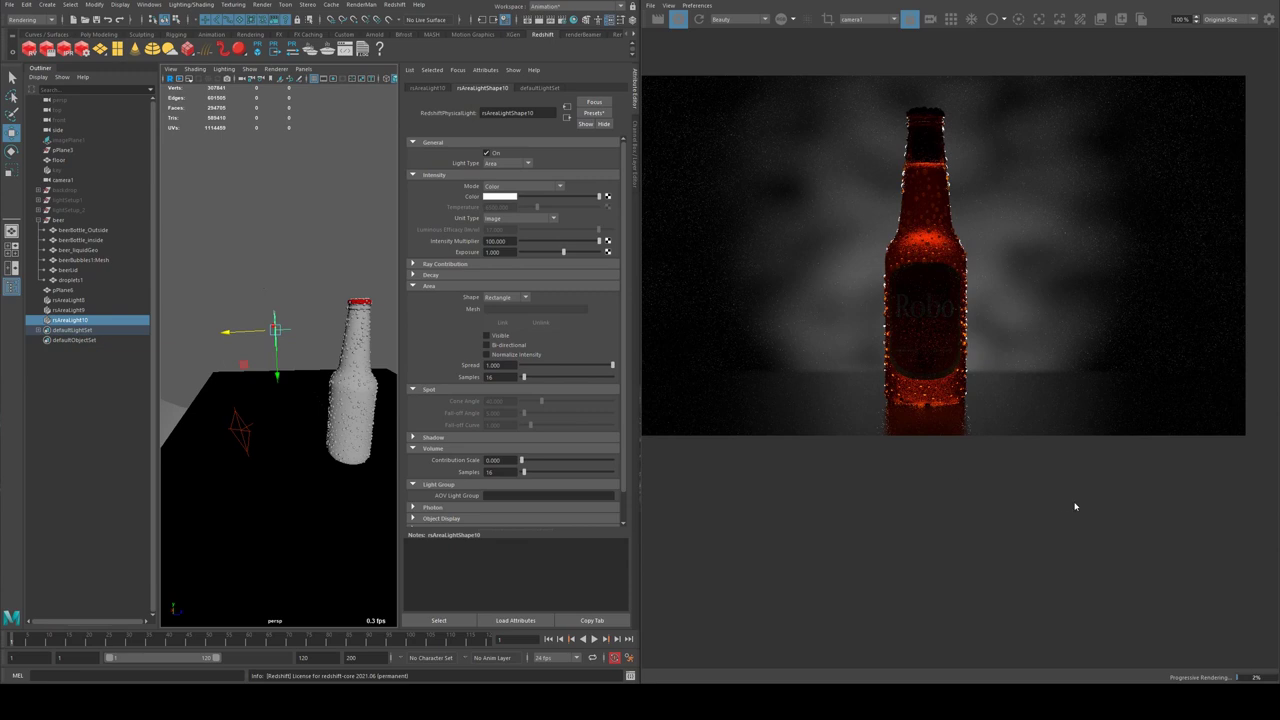
pyautogui.scroll(4, 935, 381)
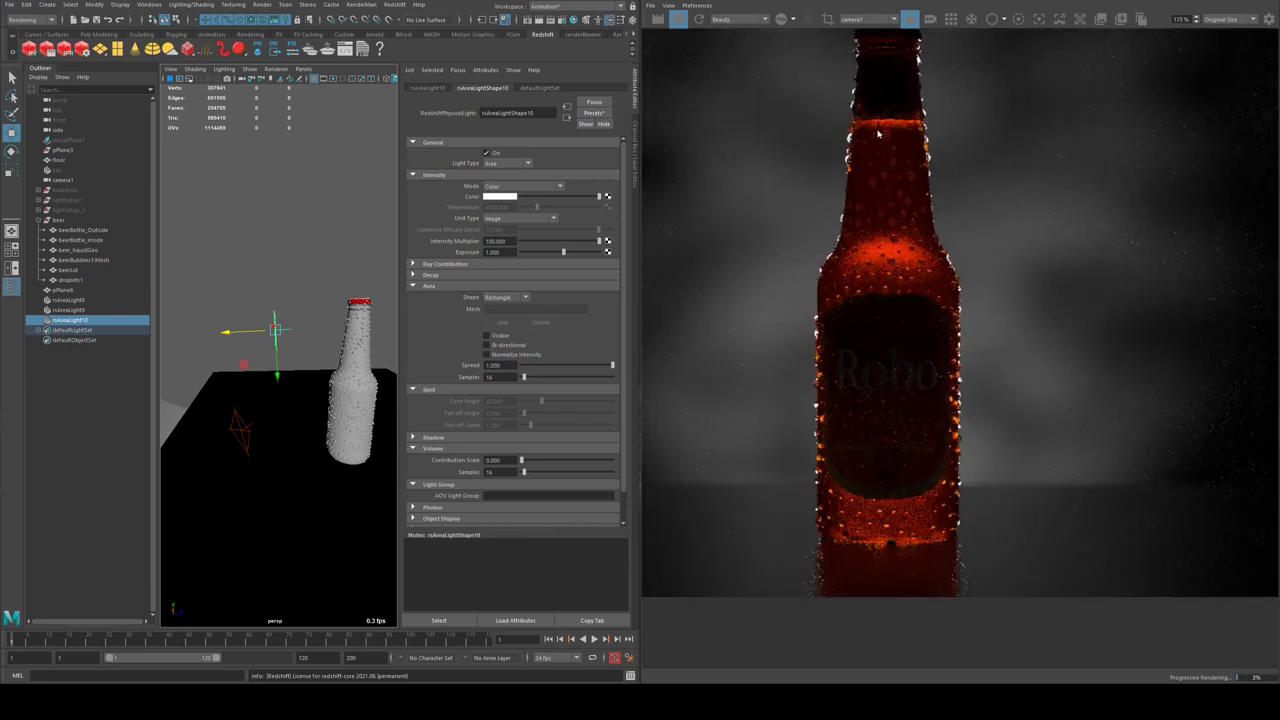
pyautogui.scroll(-1, 935, 381)
pyautogui.click(486, 335)
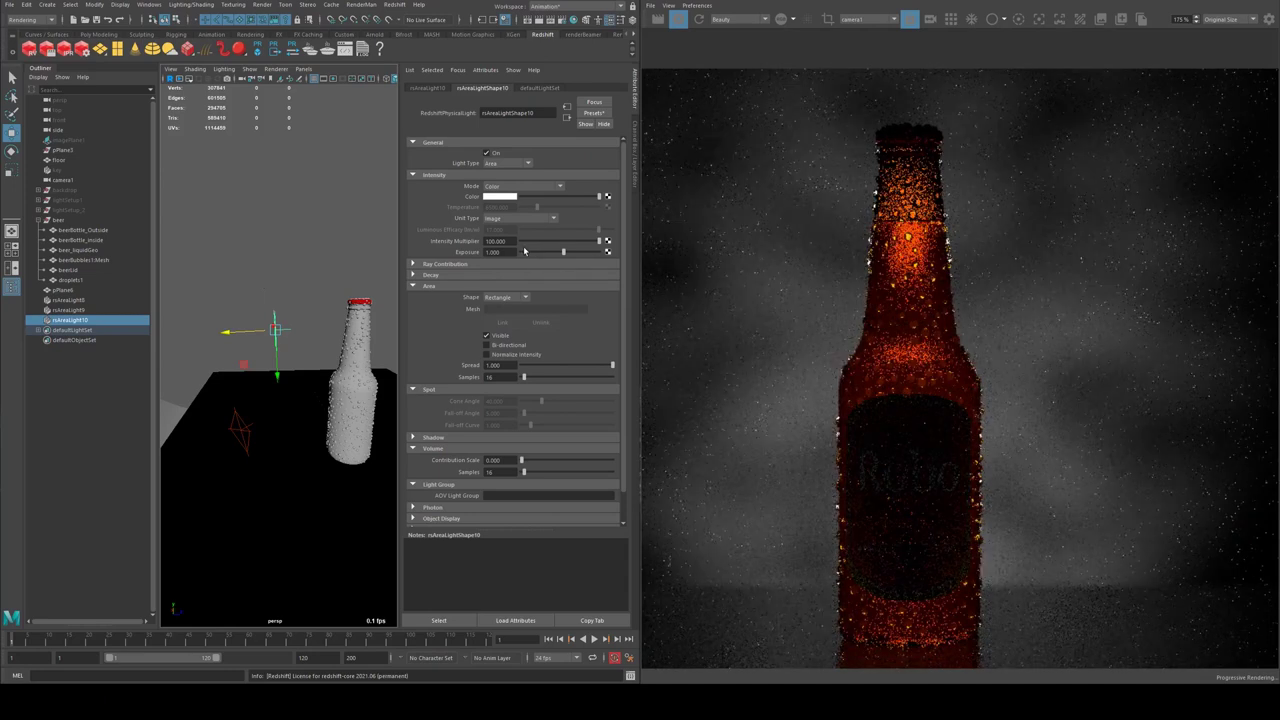
# - Try an intensity multiplier of 10 on the upper backlight, settle on 20, and tilt the light down toward the bottle's neck
pyautogui.doubleClick(496, 241)
pyautogui.write('10')
pyautogui.press('Return')
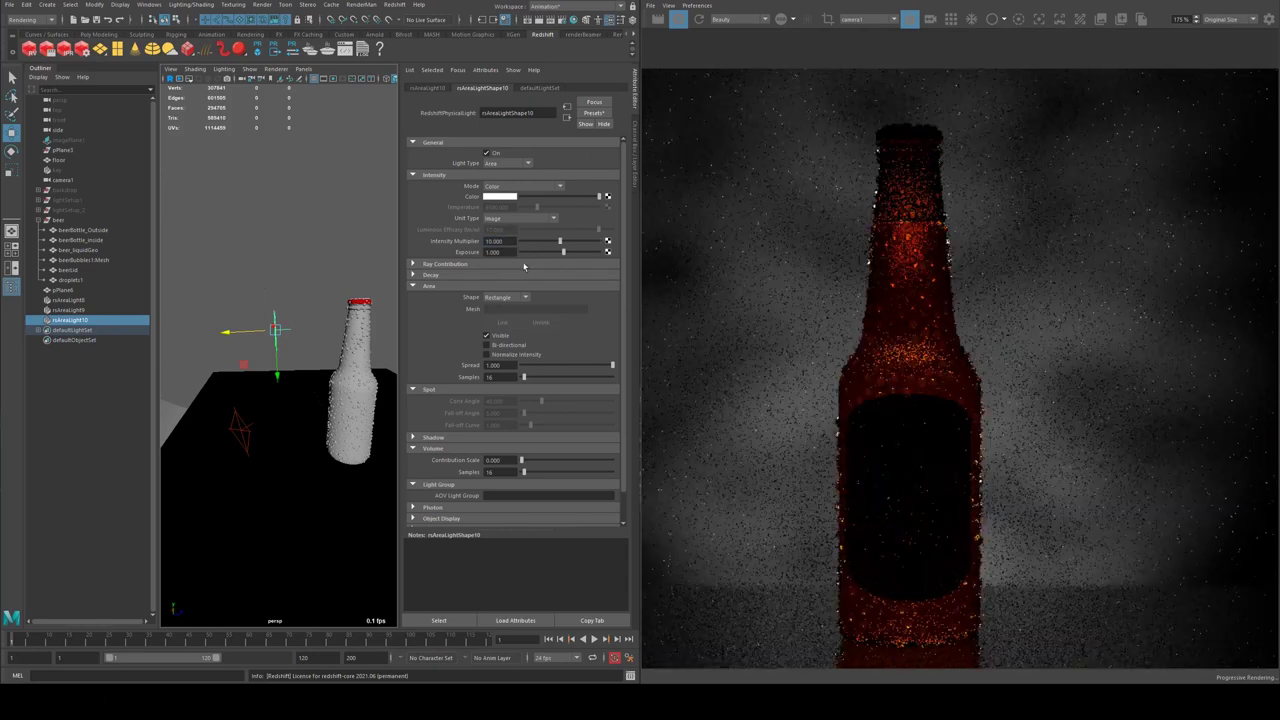
pyautogui.moveTo(855, 285); pyautogui.dragTo(710, 237)
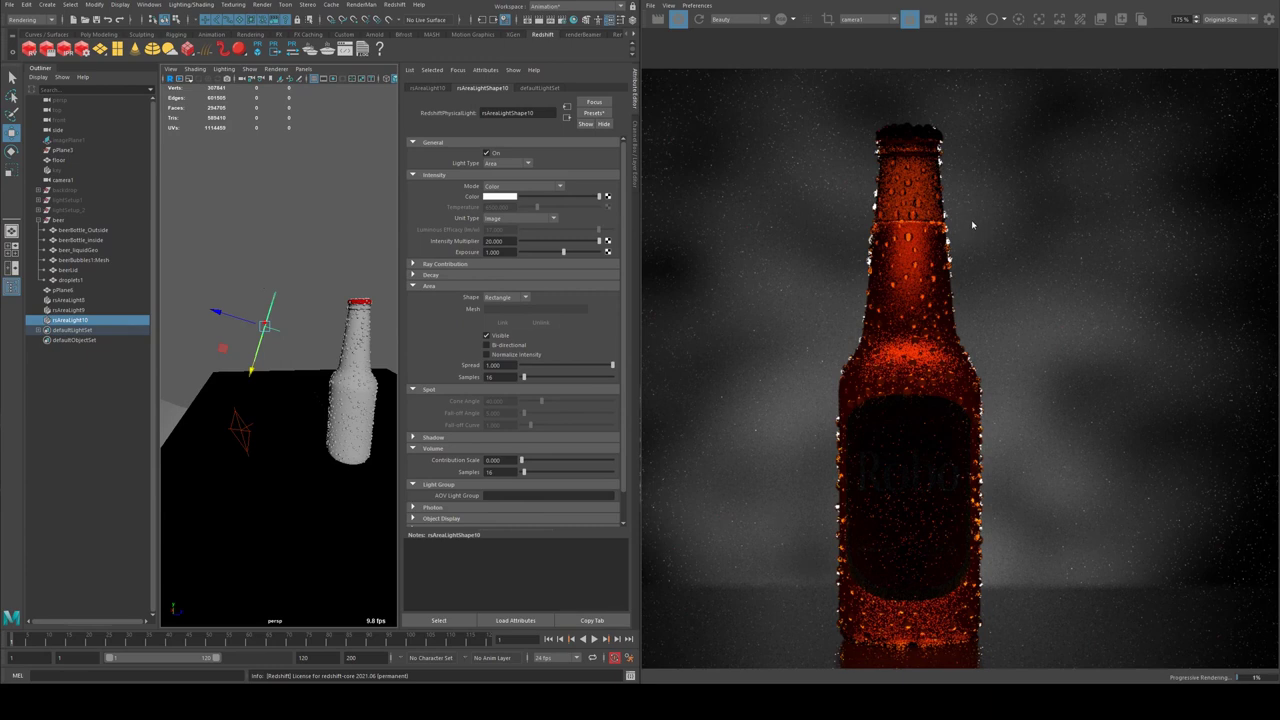
pyautogui.moveTo(258, 356); pyautogui.dragTo(254, 370)
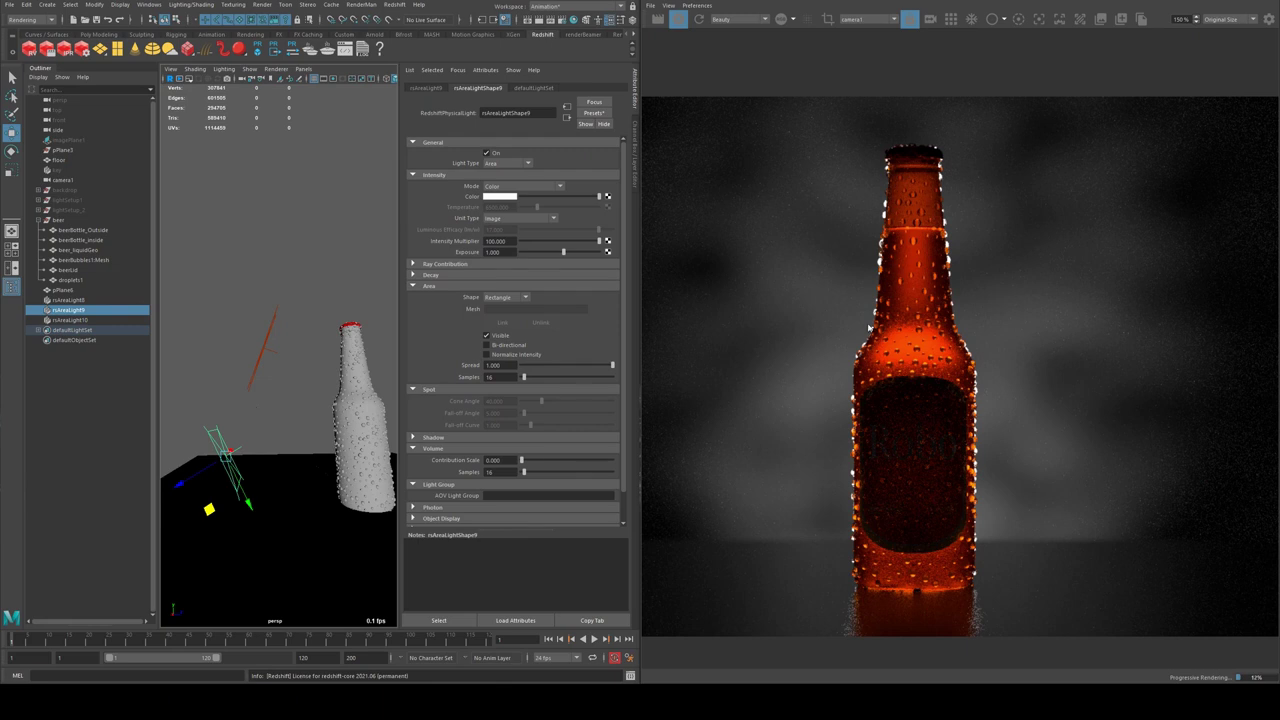
# - Duplicate the upper backlight, lay the copy flat just above the bottle cap, and check the cap in the render
pyautogui.scroll(-3, 286, 309)
pyautogui.keyDown('alt'); pyautogui.moveTo(286, 309); pyautogui.dragTo(222, 358); pyautogui.keyUp('alt')
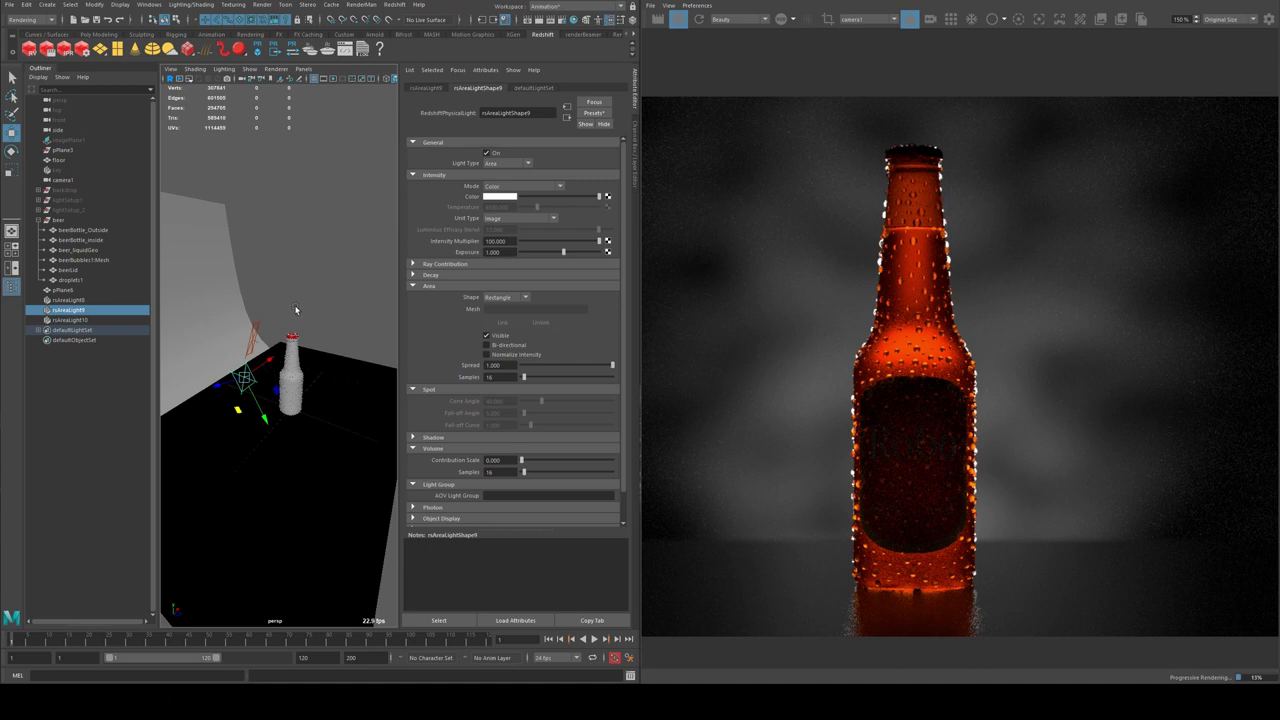
pyautogui.click(237, 350)
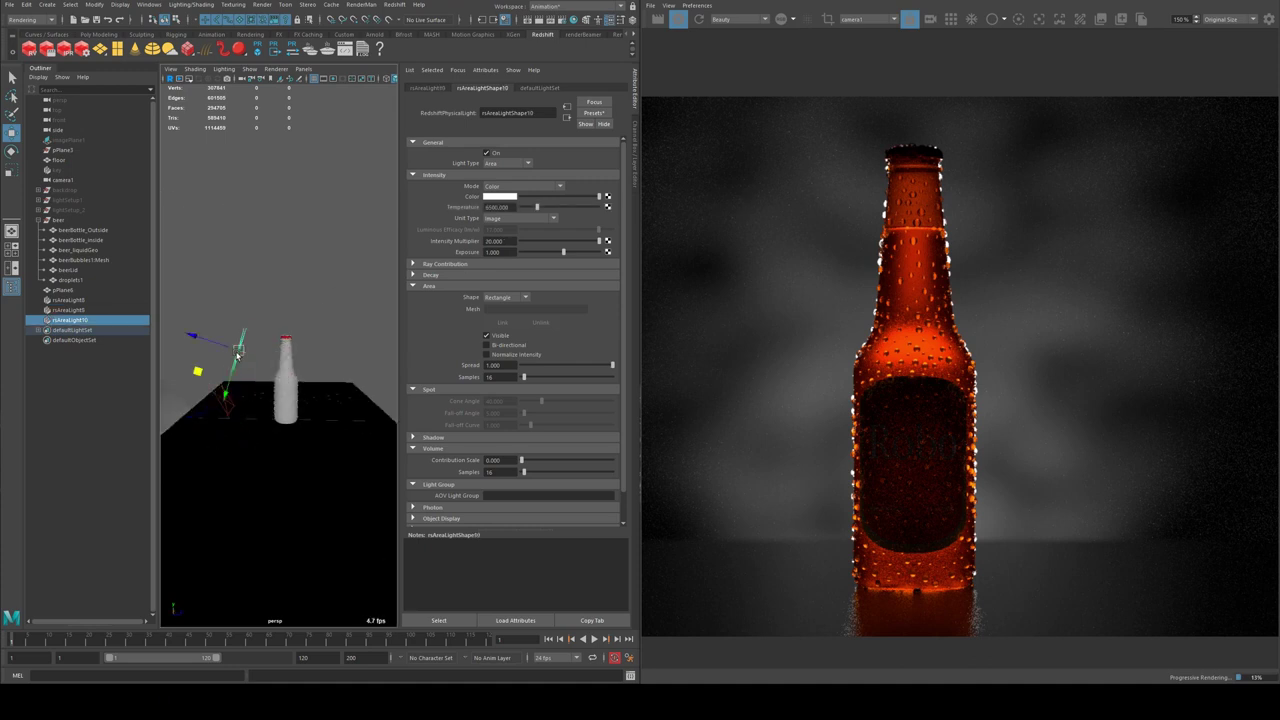
pyautogui.hotkey('ctrl', 'd')
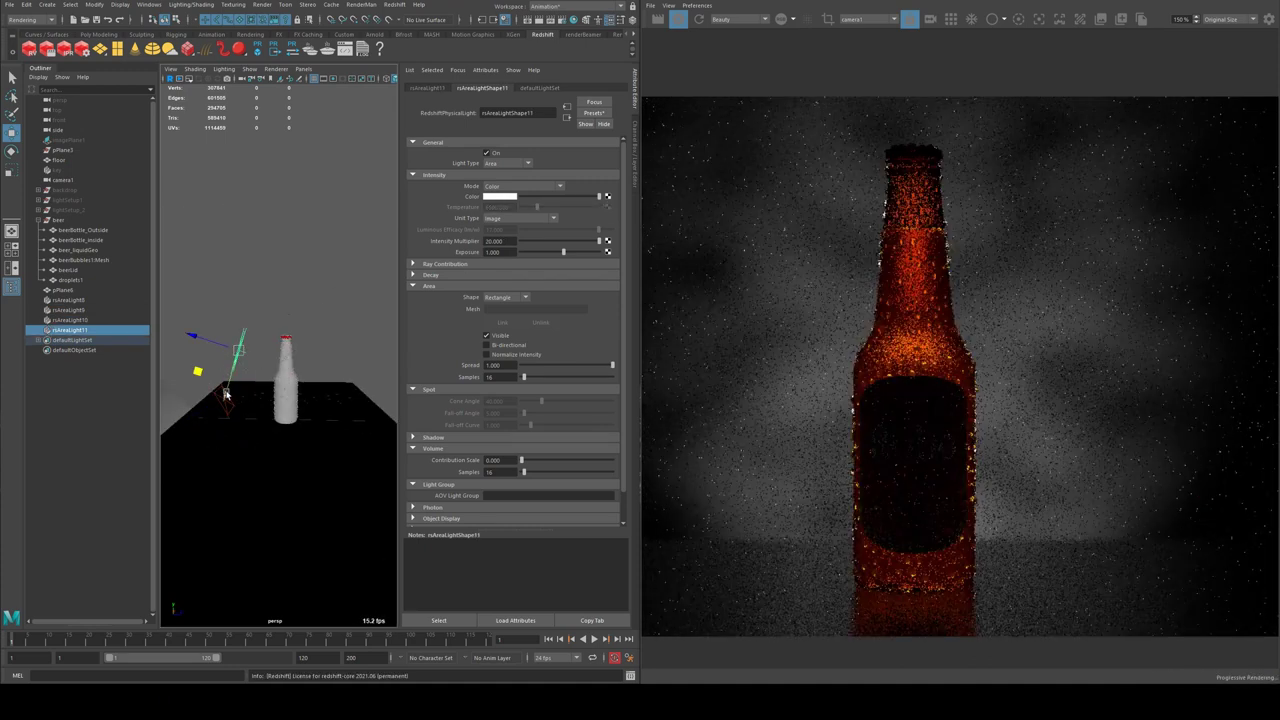
pyautogui.moveTo(240, 345); pyautogui.dragTo(235, 365)
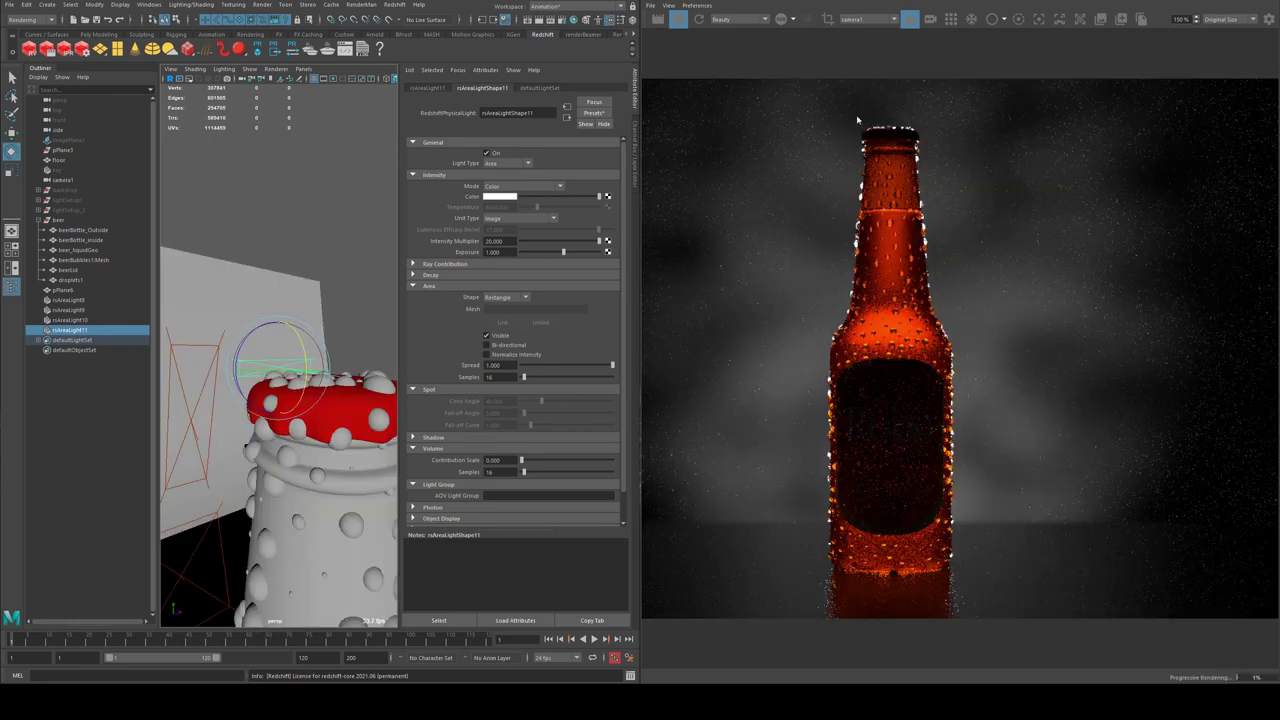
pyautogui.scroll(-3, 893, 213)
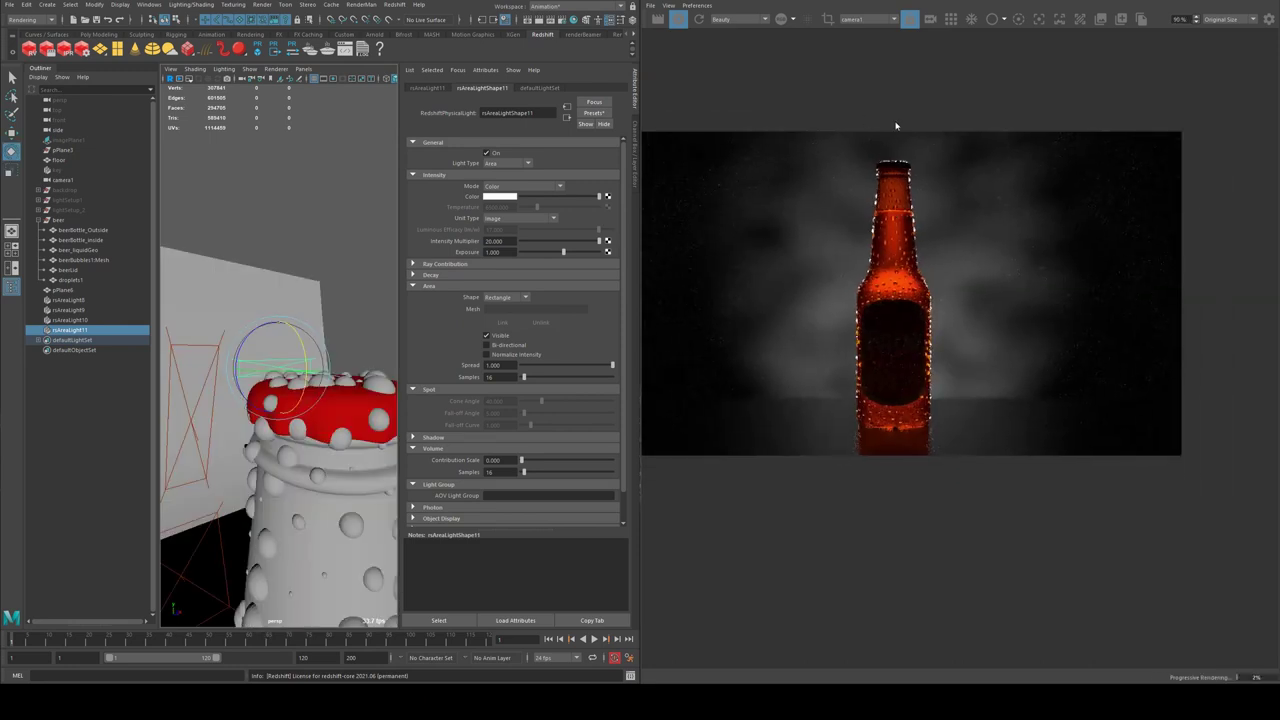
pyautogui.scroll(-8, 290, 230)
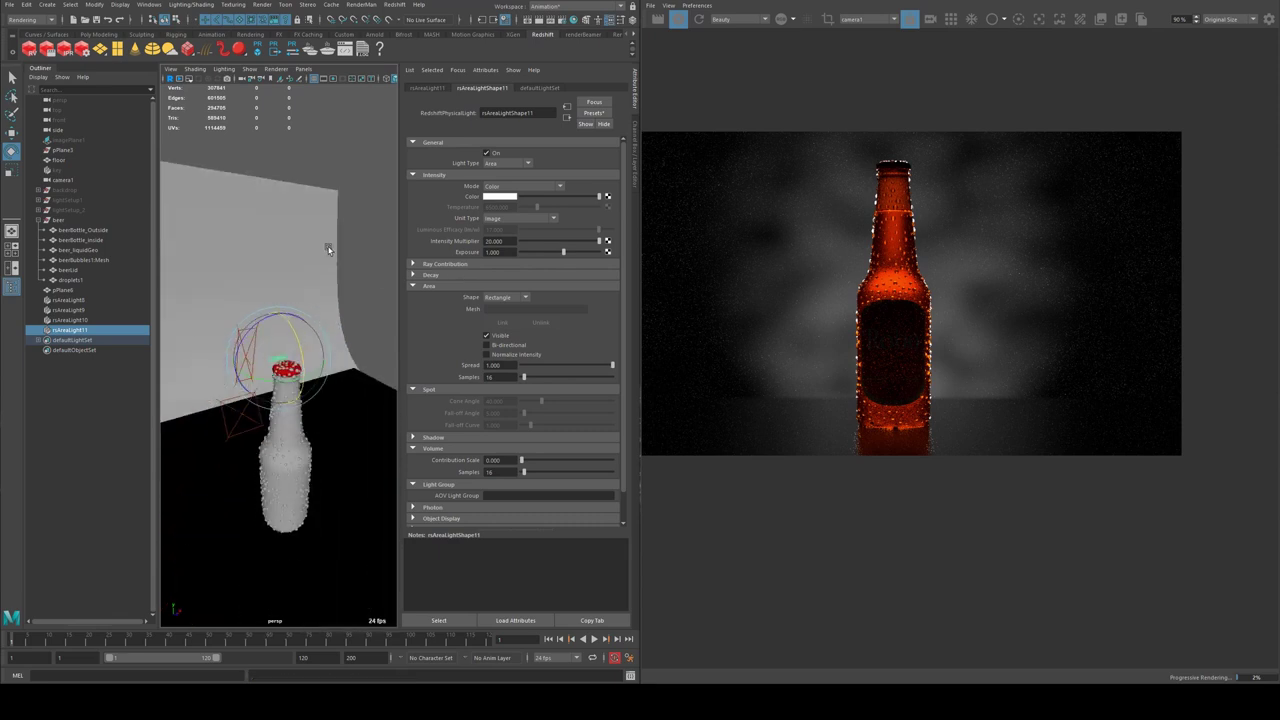
# - Create a Redshift area light in front of the bottle, angle it toward the label, and turn off its Visible option
pyautogui.click(345, 225)
pyautogui.scroll(-2, 296, 280)
pyautogui.keyDown('alt'); pyautogui.moveTo(296, 280); pyautogui.dragTo(371, 271); pyautogui.keyUp('alt')
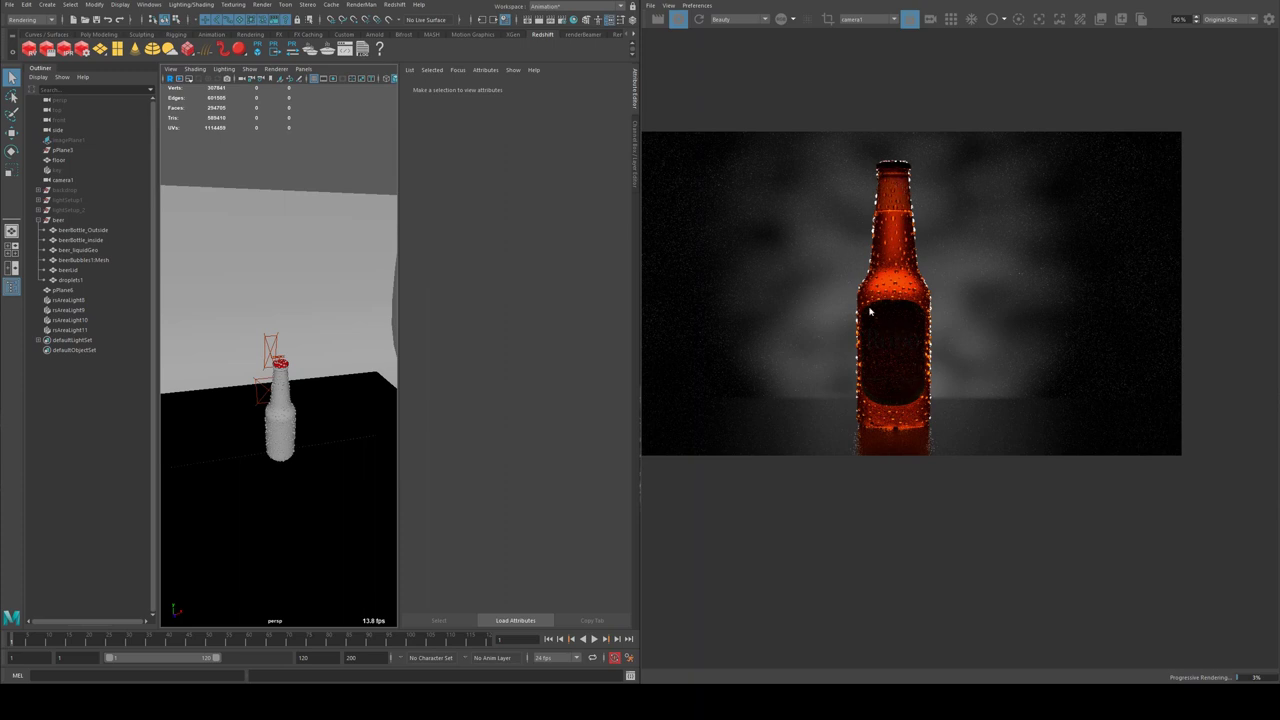
pyautogui.keyDown('alt'); pyautogui.moveTo(223, 257); pyautogui.dragTo(271, 257); pyautogui.keyUp('alt')
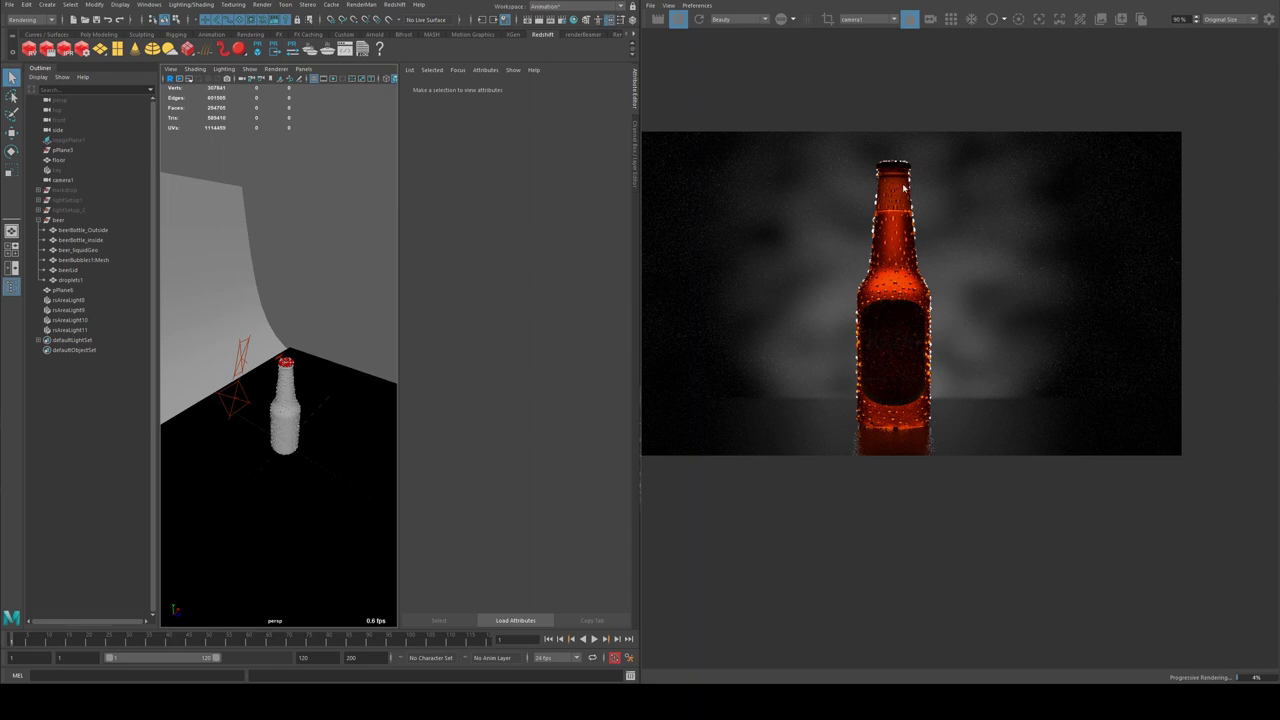
pyautogui.click(117, 48)
pyautogui.keyDown('alt'); pyautogui.moveTo(290, 430); pyautogui.dragTo(380, 392); pyautogui.keyUp('alt')
pyautogui.press('e')
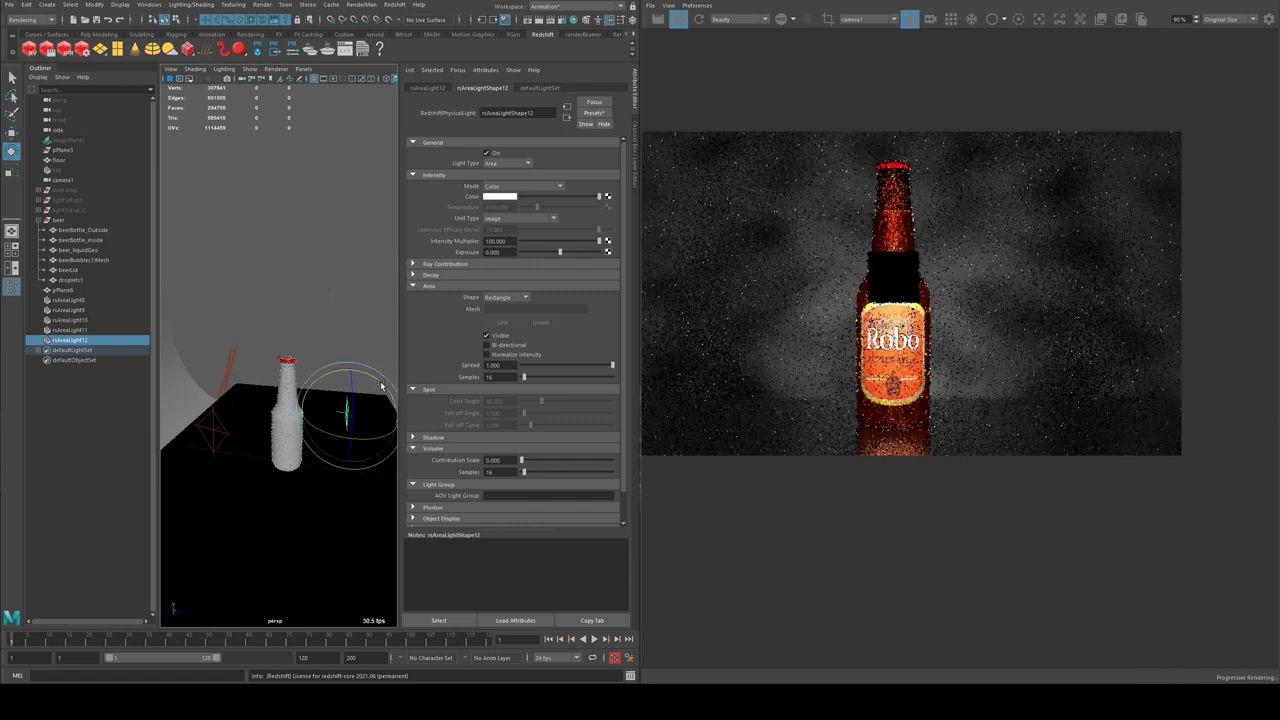
pyautogui.press('w')
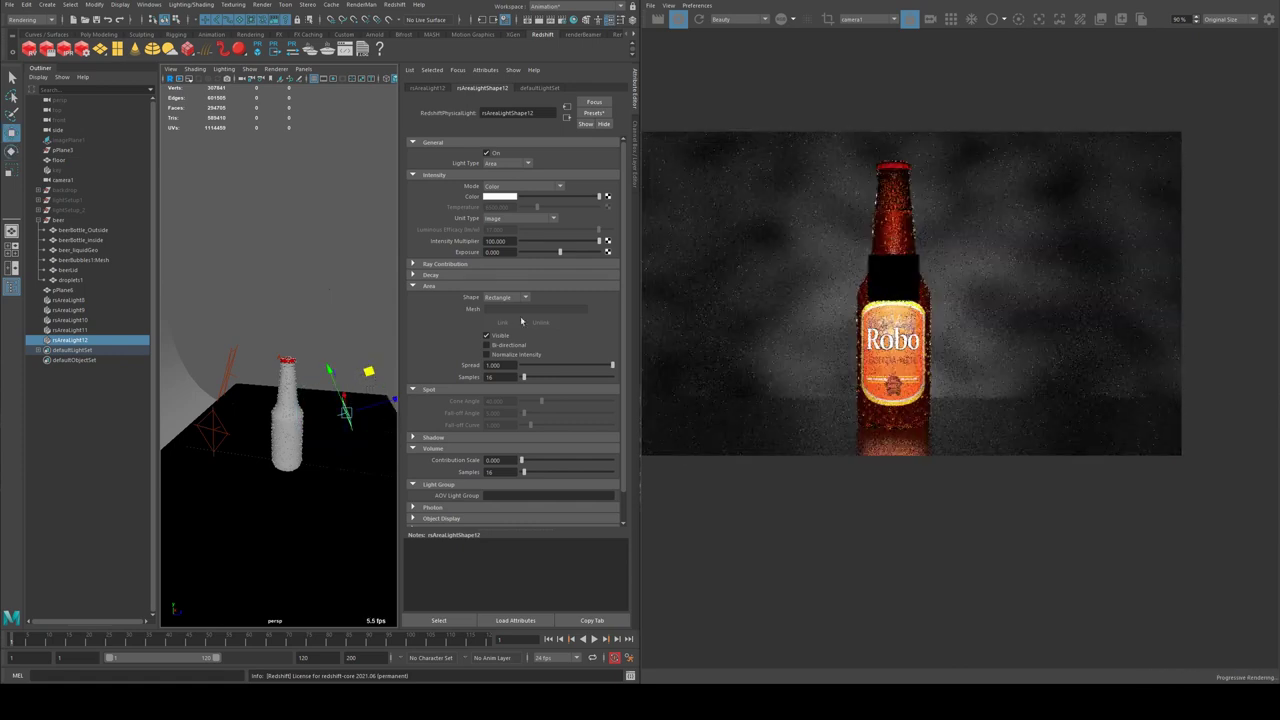
pyautogui.click(500, 336)
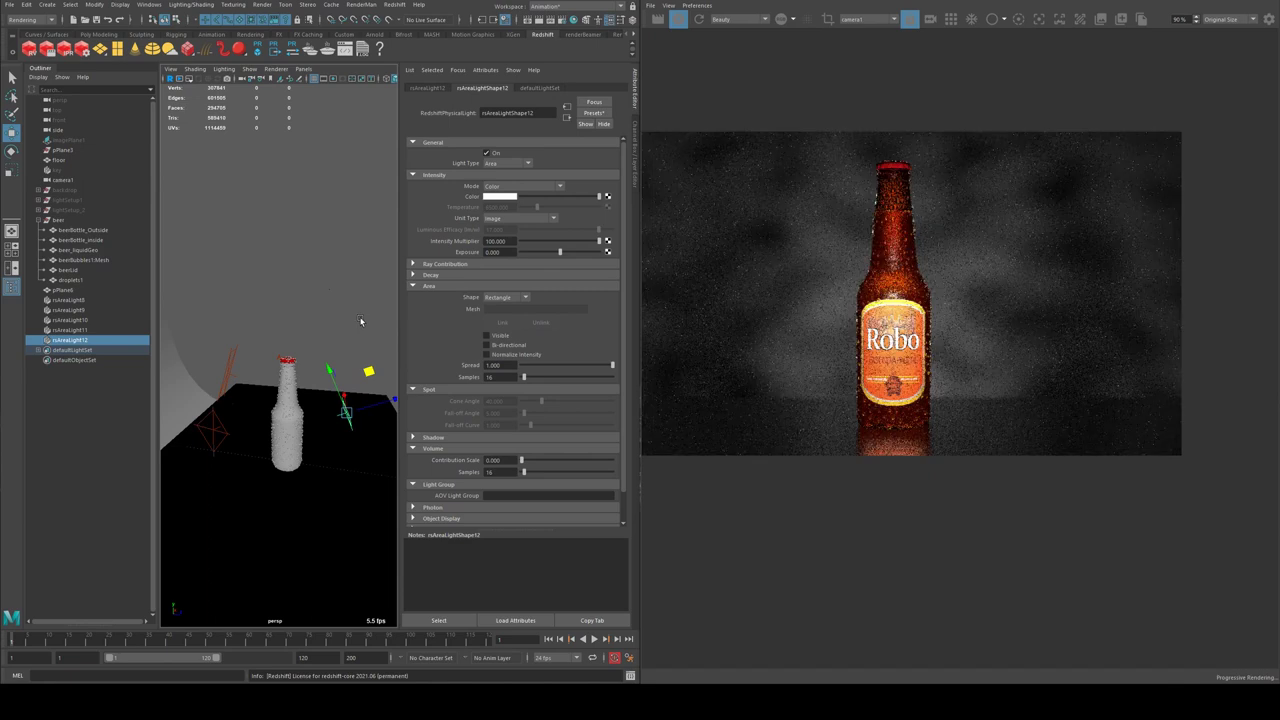
# - Examine the front light's placement around the bottle and its effect on the label and glass in the render
pyautogui.keyDown('alt'); pyautogui.moveTo(350, 318); pyautogui.dragTo(331, 329); pyautogui.keyUp('alt')
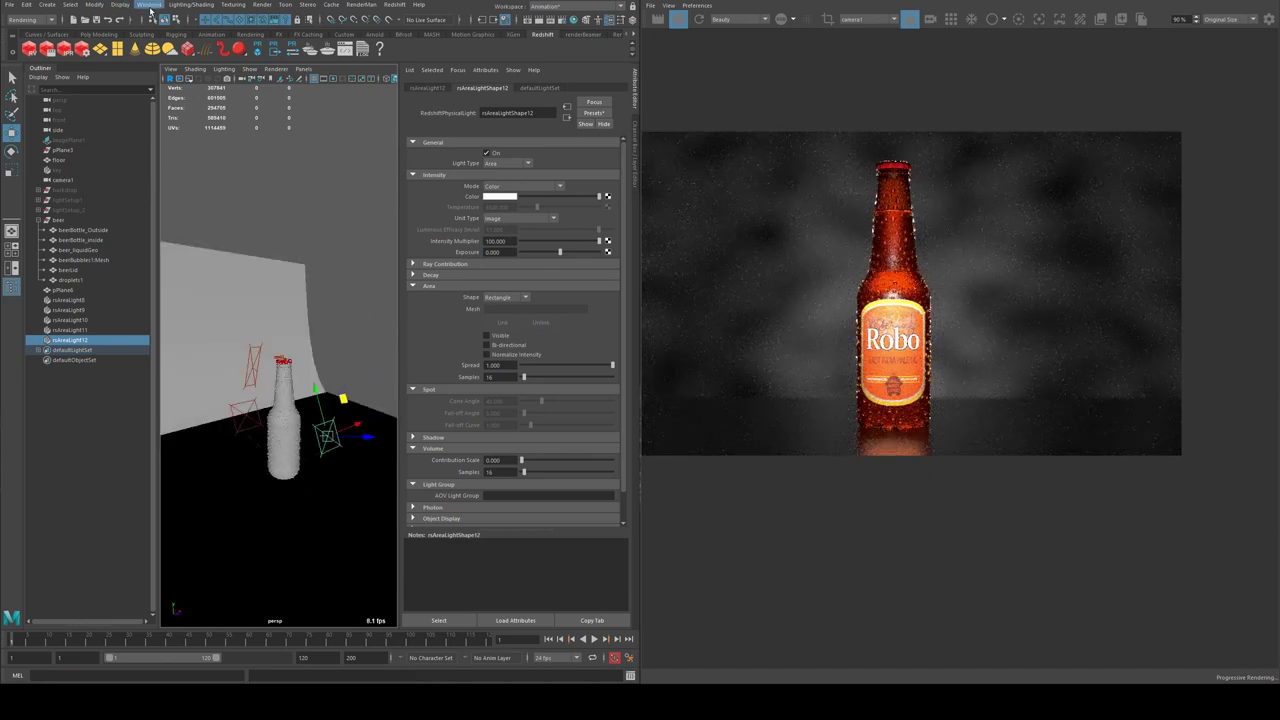
pyautogui.keyDown('alt'); pyautogui.moveTo(320, 230); pyautogui.dragTo(368, 197); pyautogui.keyUp('alt')
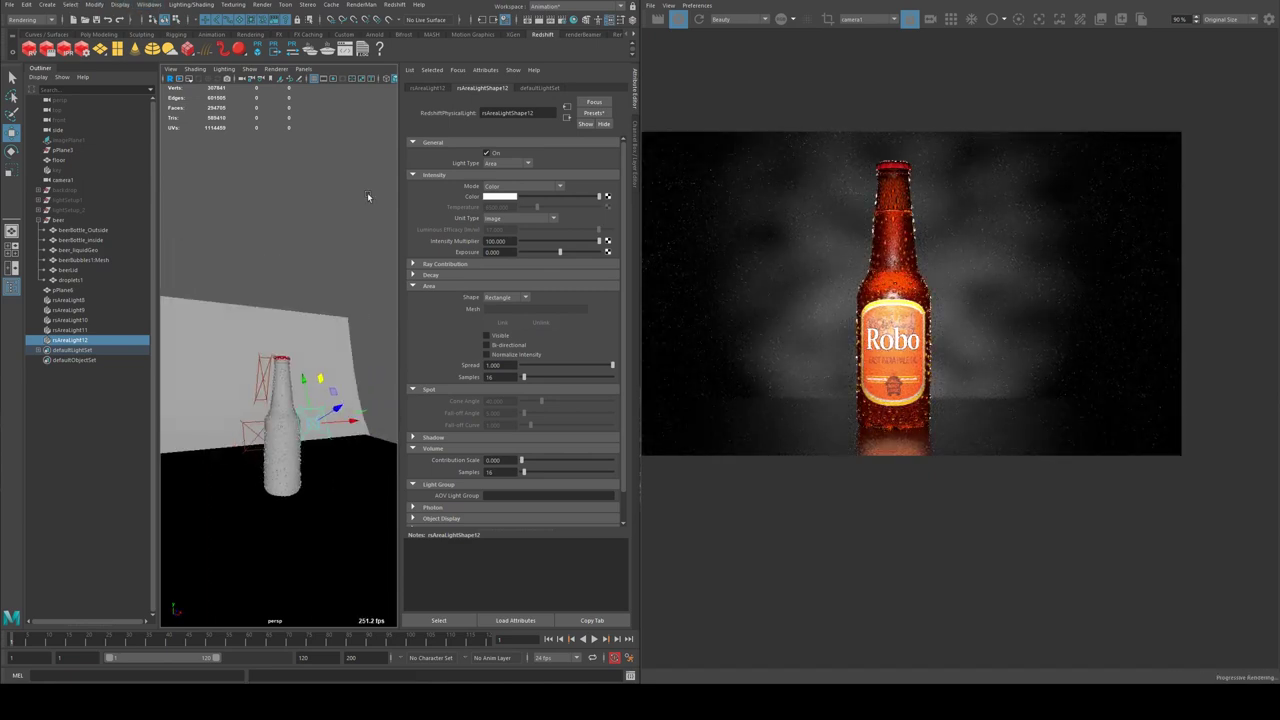
pyautogui.keyDown('alt'); pyautogui.moveTo(309, 395); pyautogui.dragTo(272, 379); pyautogui.keyUp('alt')
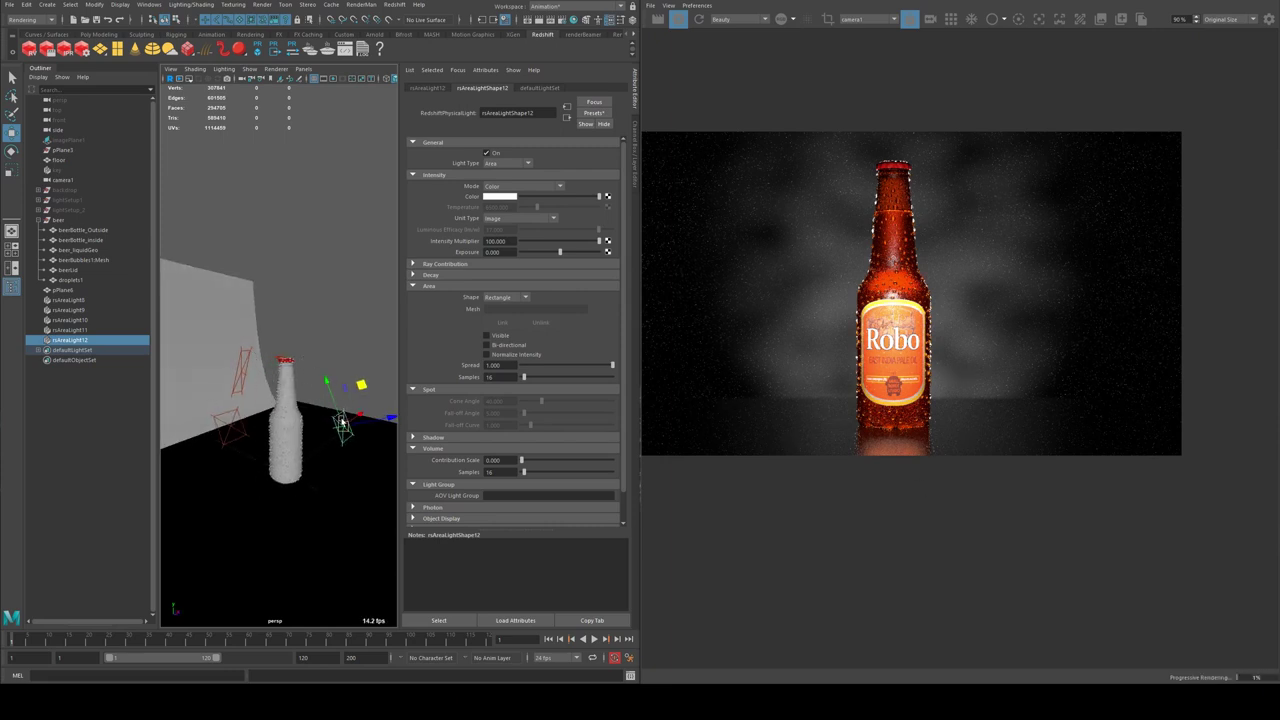
pyautogui.press('e')
pyautogui.press('r')
pyautogui.keyDown('alt'); pyautogui.moveTo(355, 411); pyautogui.dragTo(332, 435); pyautogui.keyUp('alt')
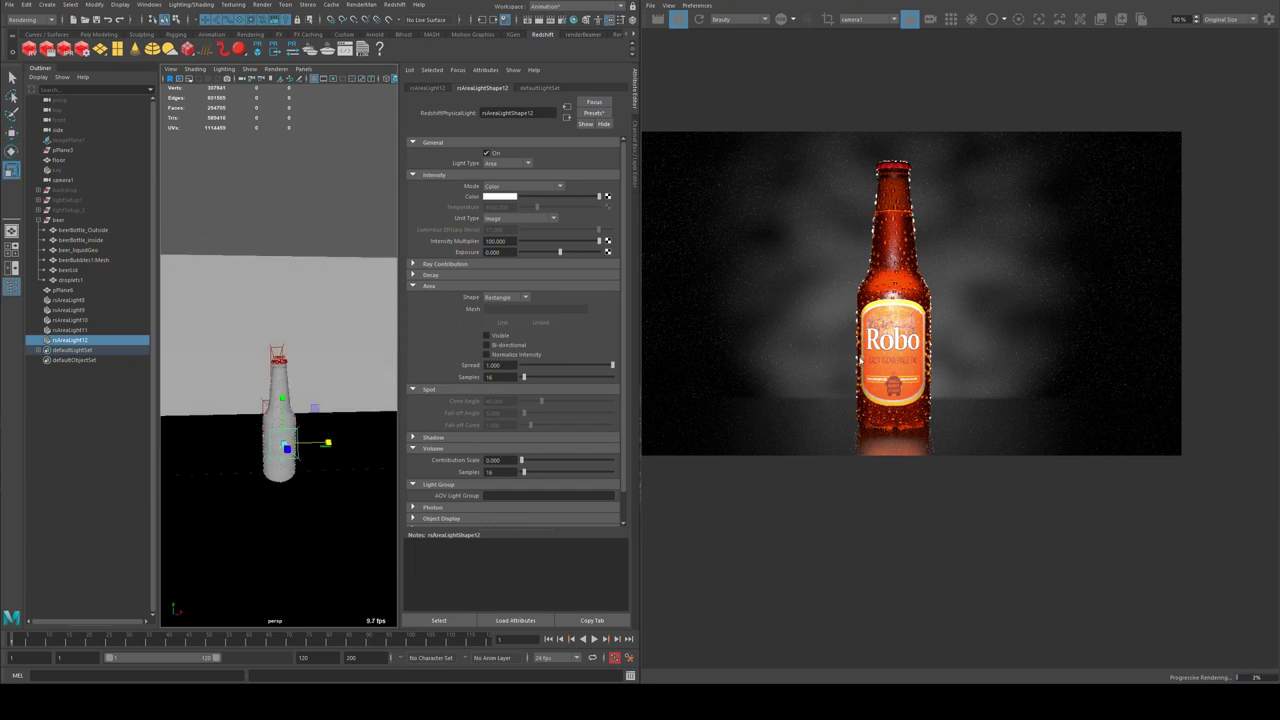
pyautogui.scroll(5, 913, 353)
pyautogui.keyDown('alt'); pyautogui.moveTo(318, 440); pyautogui.dragTo(342, 432); pyautogui.keyUp('alt')
pyautogui.scroll(-5, 880, 330)
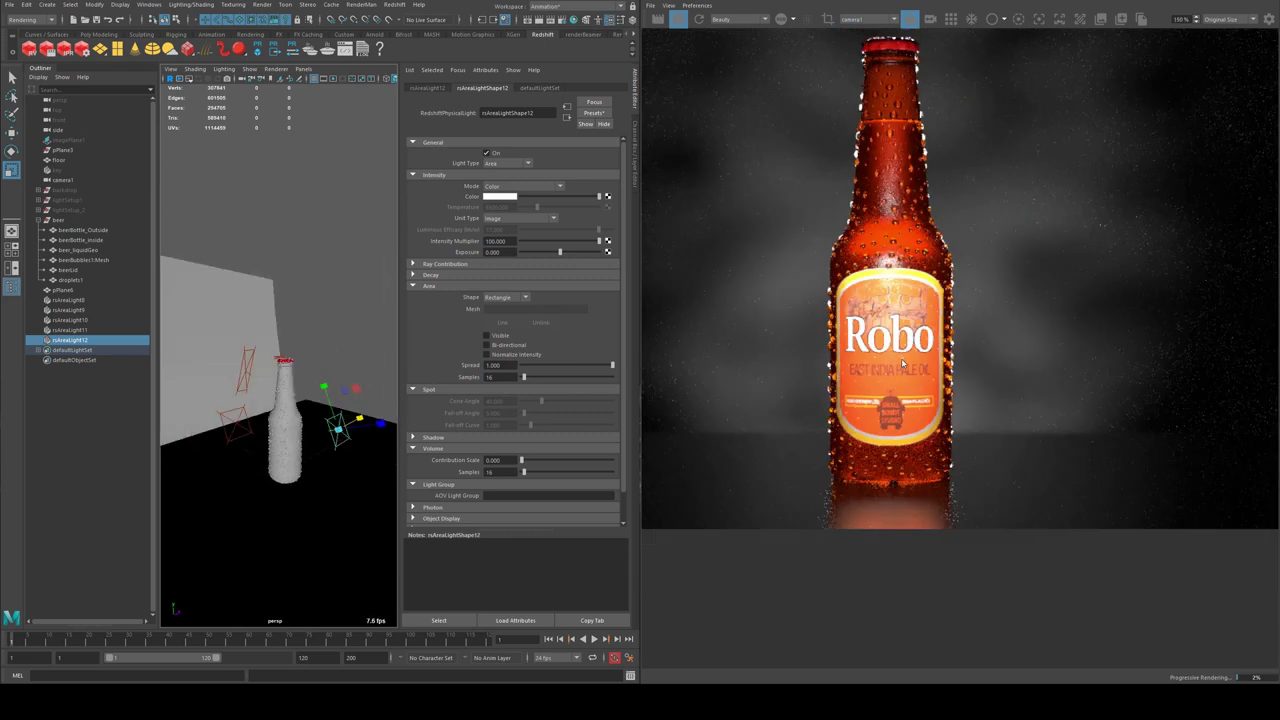
pyautogui.scroll(2, 880, 330)
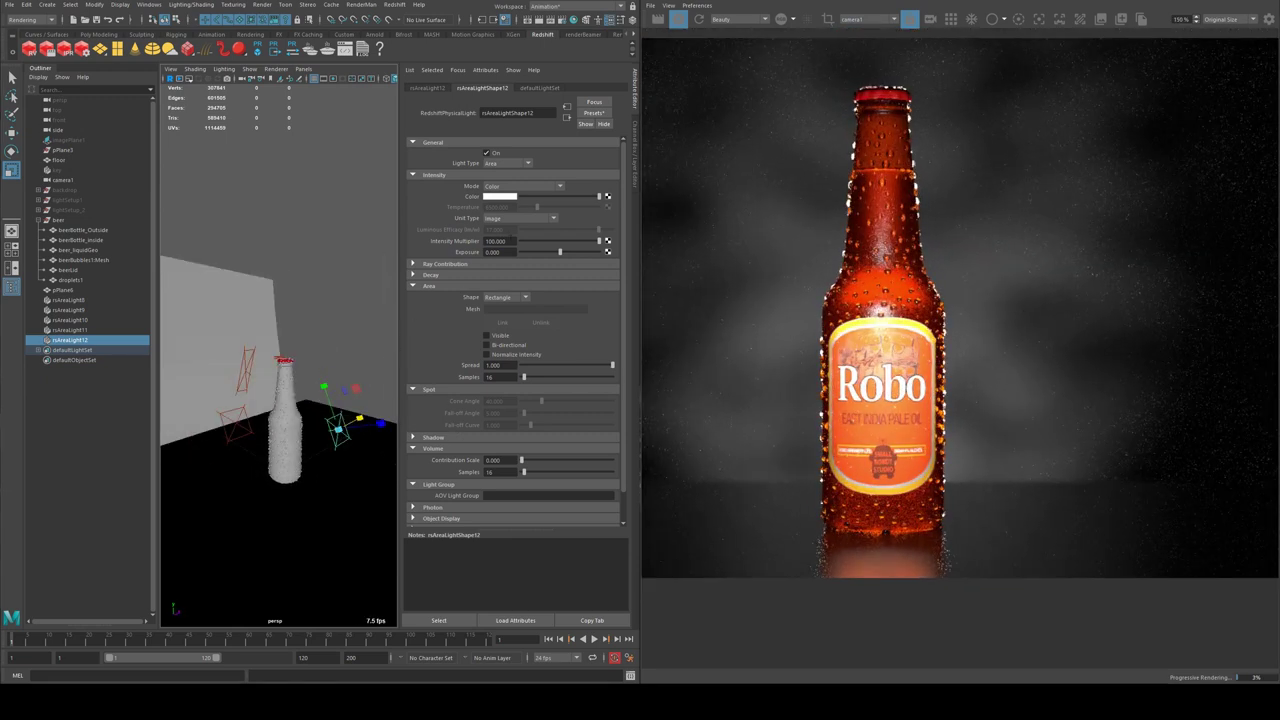
# - Try intensity multipliers of 80, 0 and 70 on the front light, comparing the label's brightness in the render
pyautogui.write('80')
pyautogui.press('Return')
pyautogui.scroll(1, 912, 333)
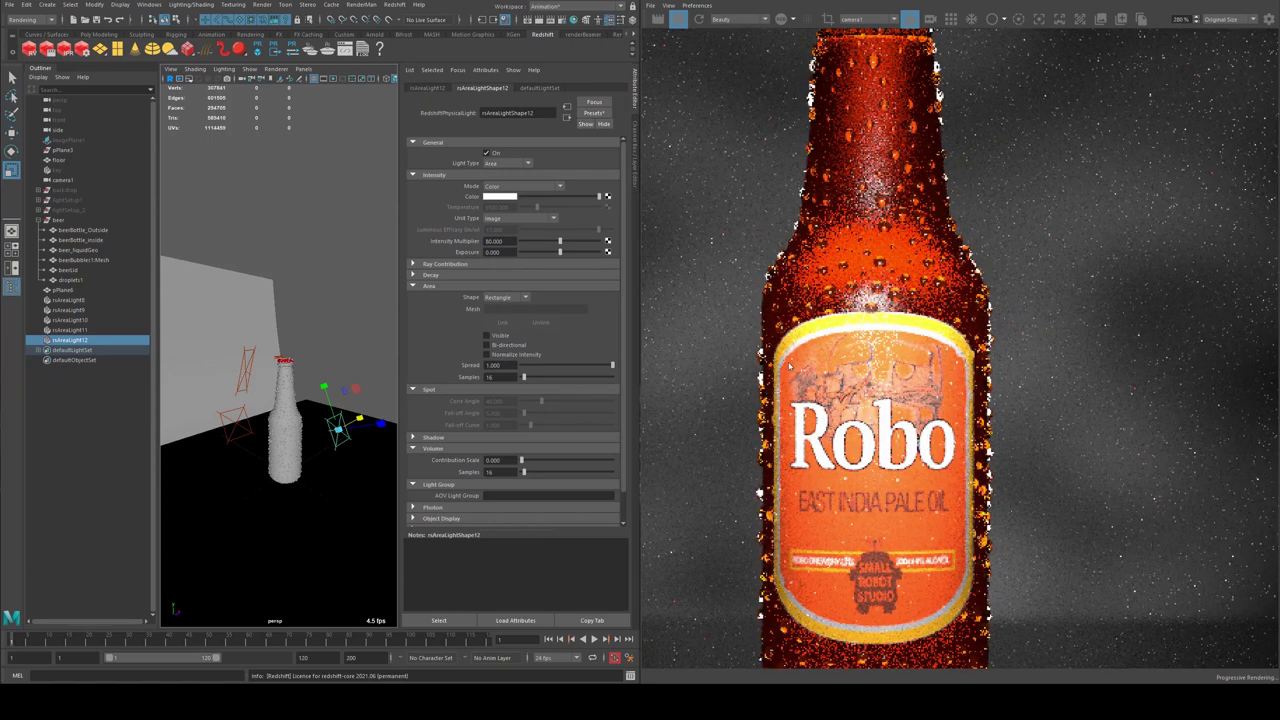
pyautogui.click(519, 242)
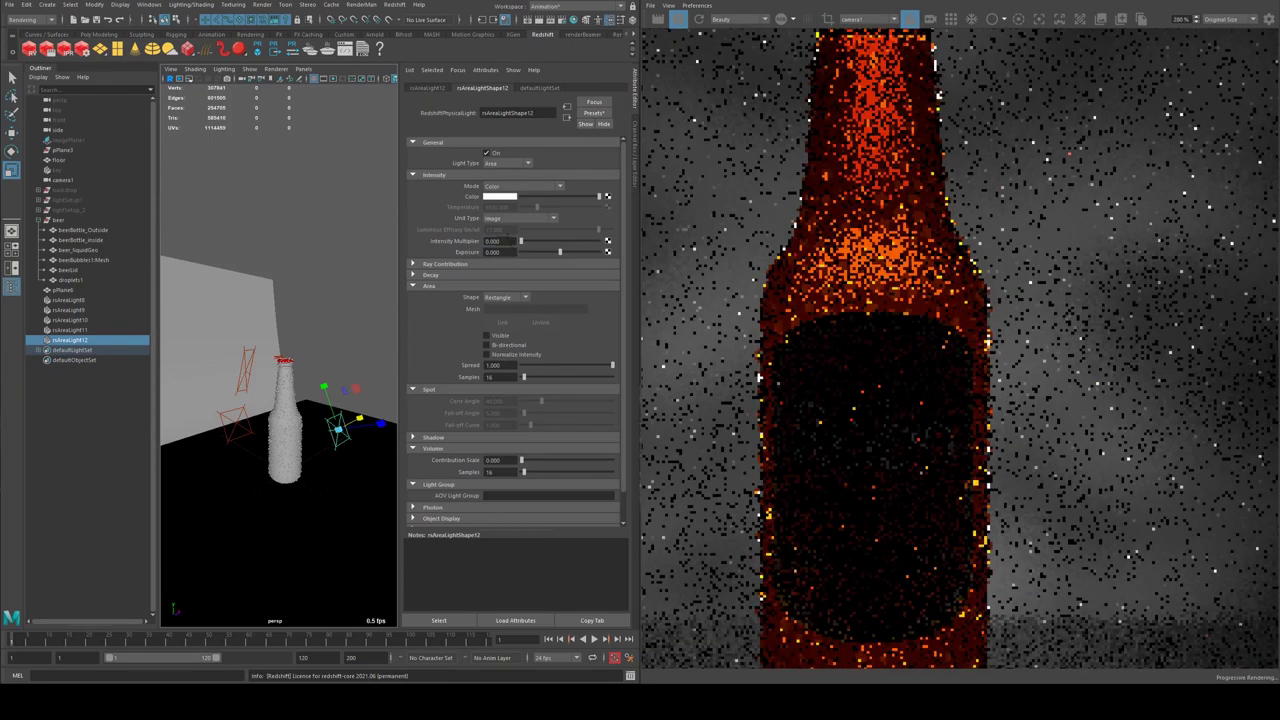
pyautogui.moveTo(520, 242); pyautogui.dragTo(544, 244)
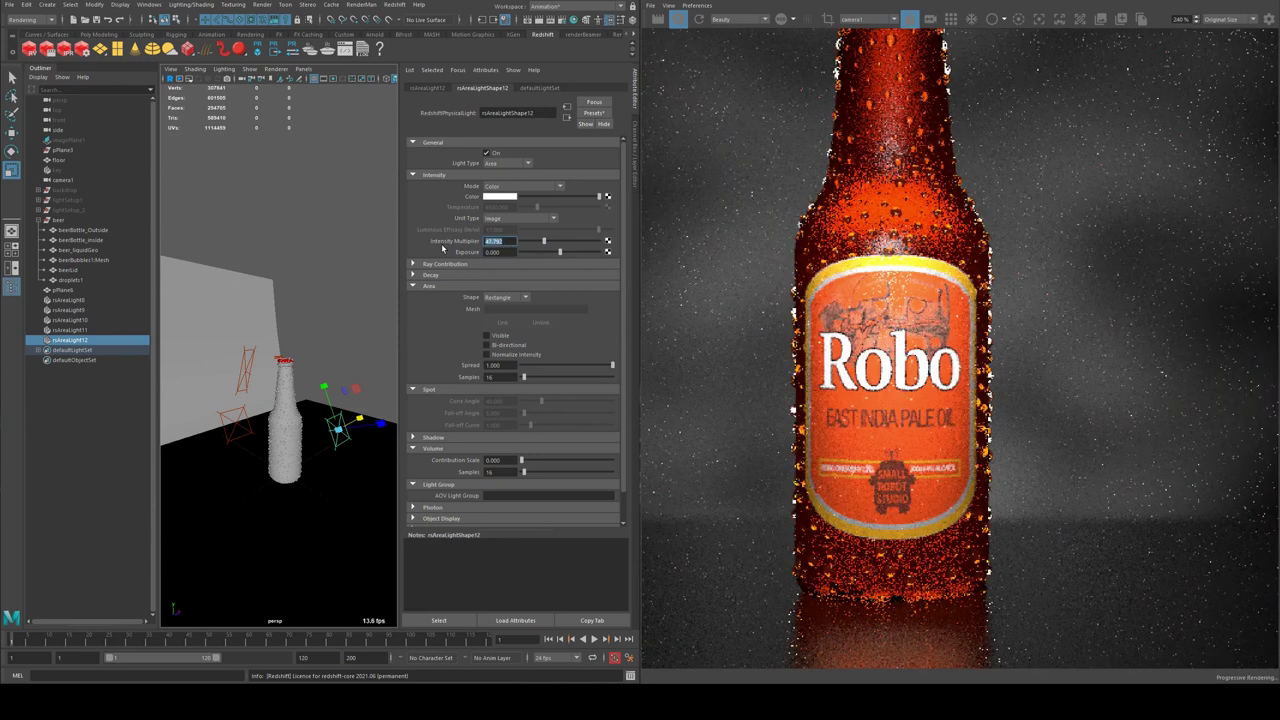
pyautogui.write('10')
pyautogui.press('Return')
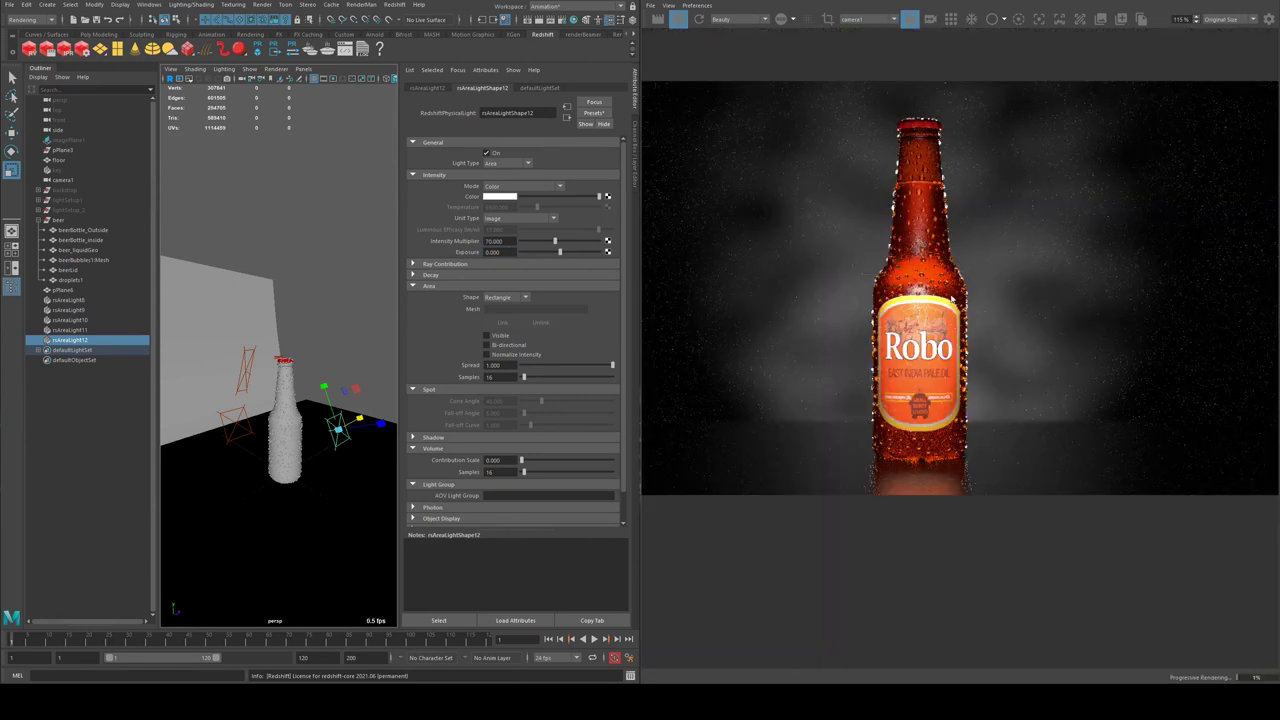
# - Inspect the bottle and label in the render and set the front light's intensity multiplier to 50
pyautogui.scroll(1, 1017, 289)
pyautogui.scroll(-2, 864, 262)
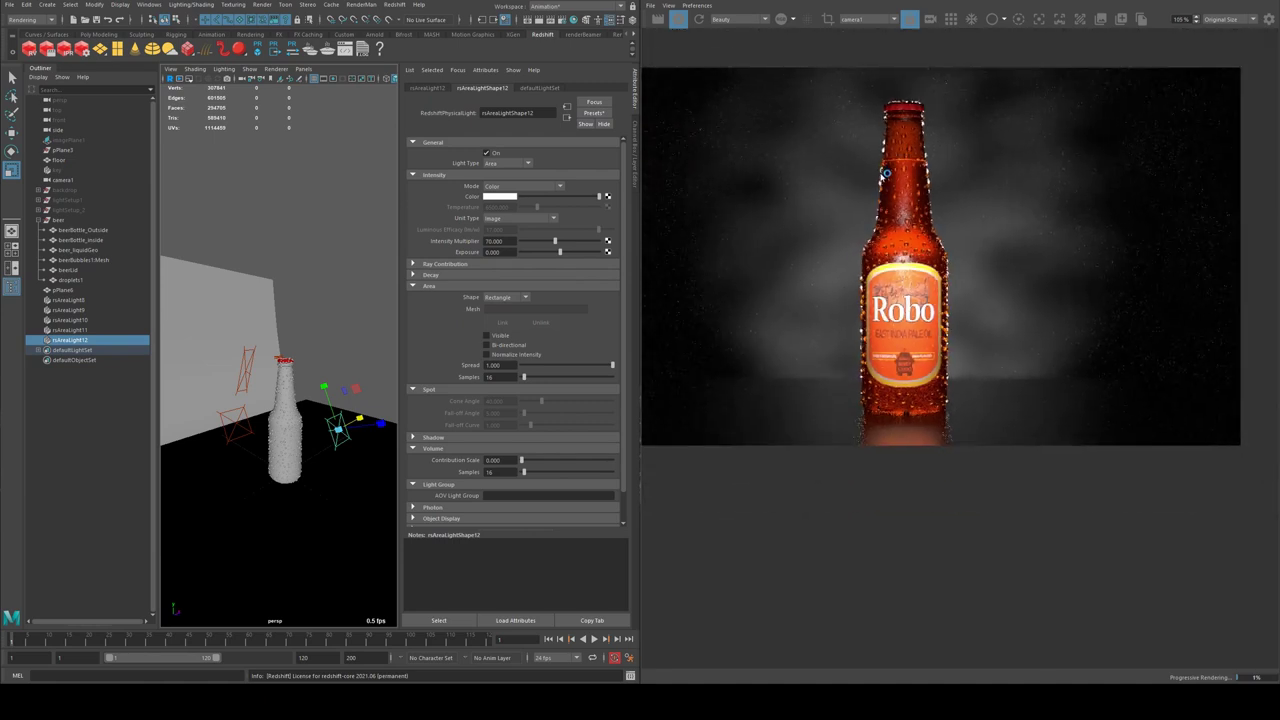
pyautogui.scroll(1, 912, 262)
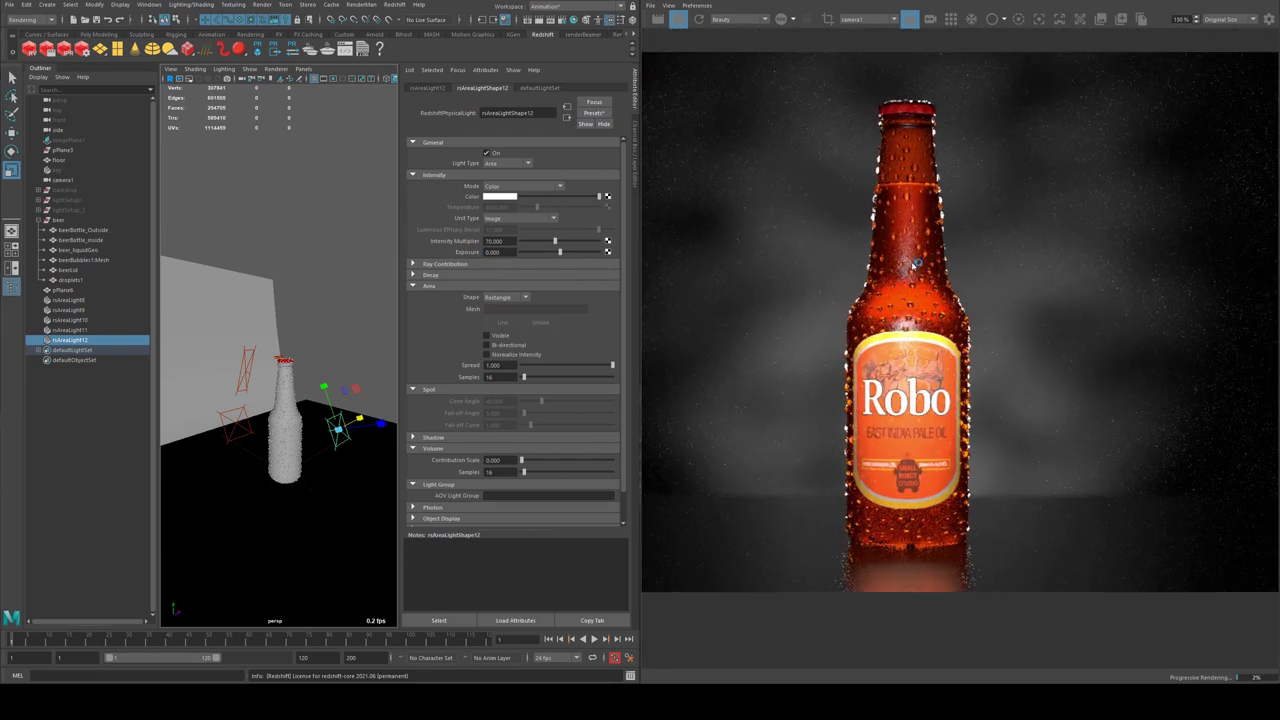
pyautogui.scroll(-1, 910, 283)
pyautogui.scroll(1, 904, 280)
pyautogui.scroll(1, 904, 280)
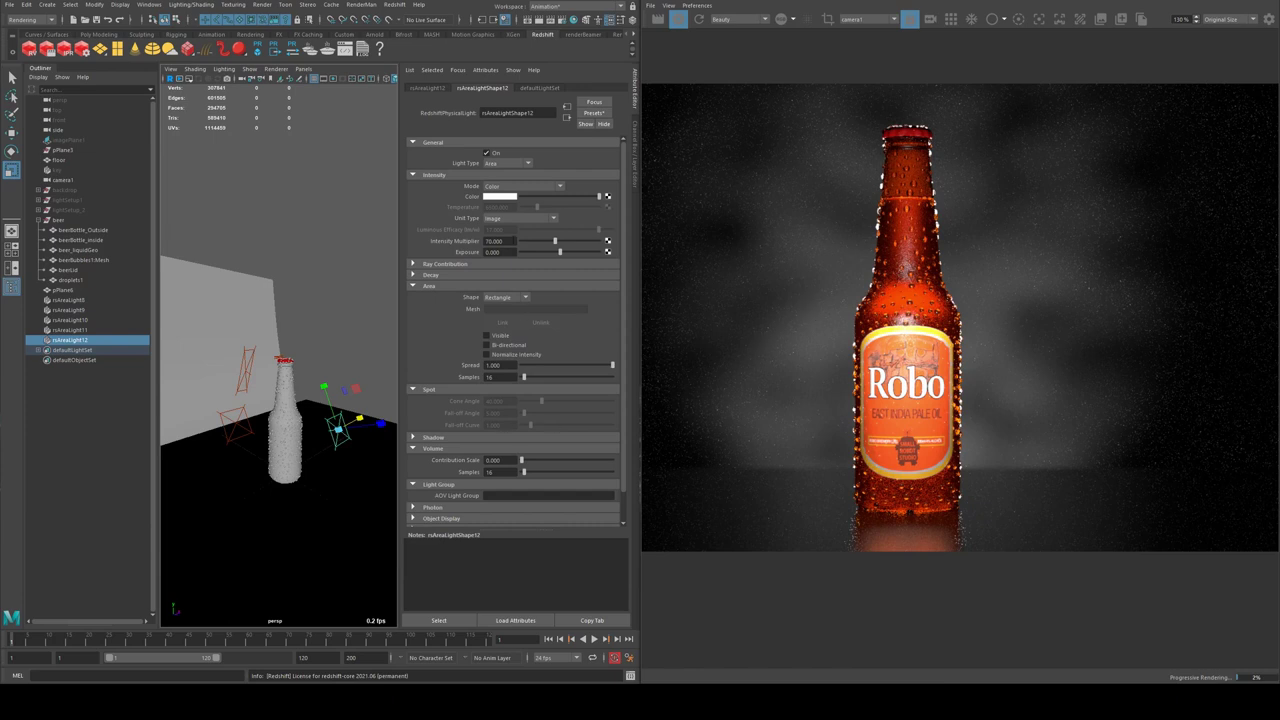
pyautogui.doubleClick(494, 241)
pyautogui.write('50')
pyautogui.press('Return')
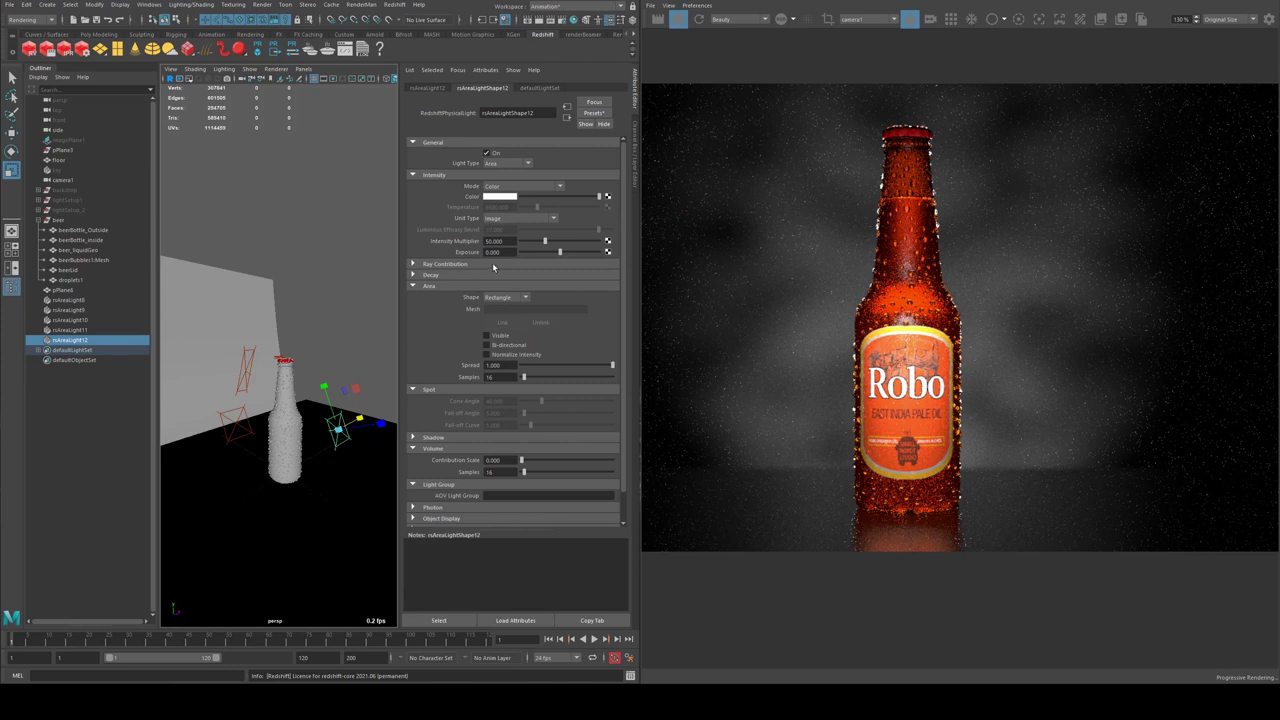
# - Turn off Affects Specular on the front light and change its light type from Area to Spot
pyautogui.click(445, 264)
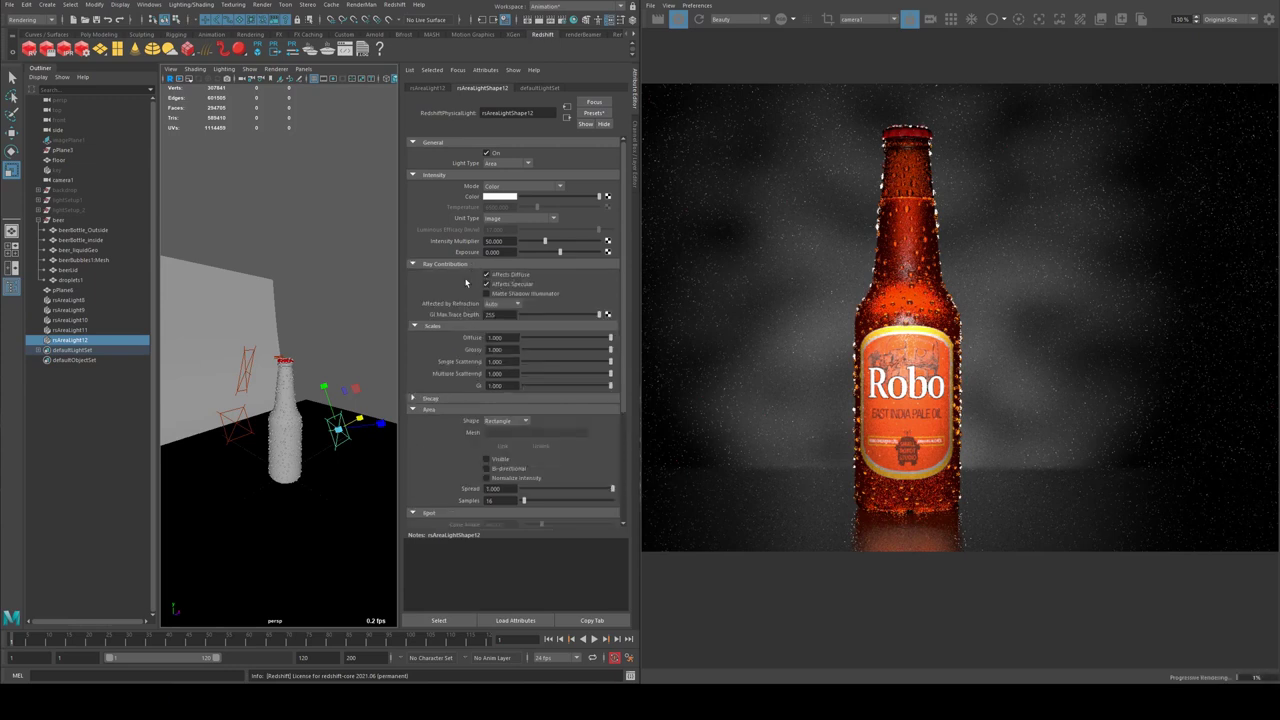
pyautogui.click(486, 284)
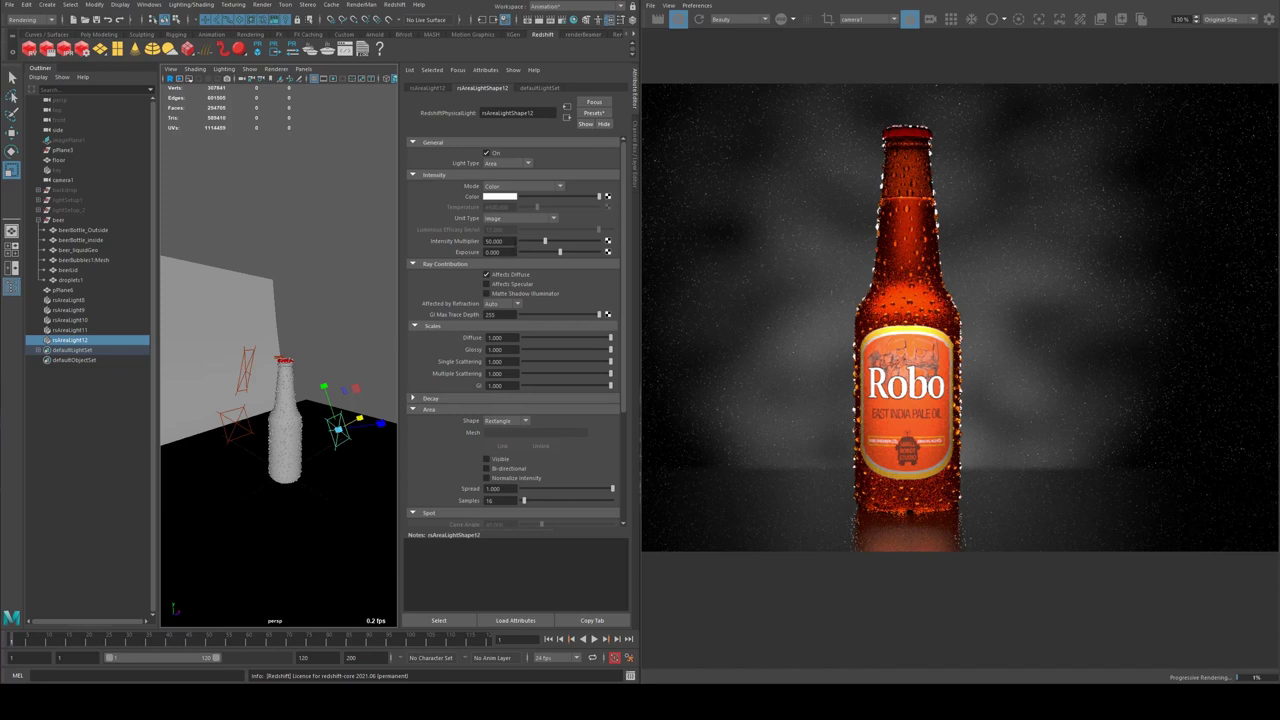
pyautogui.click(522, 166)
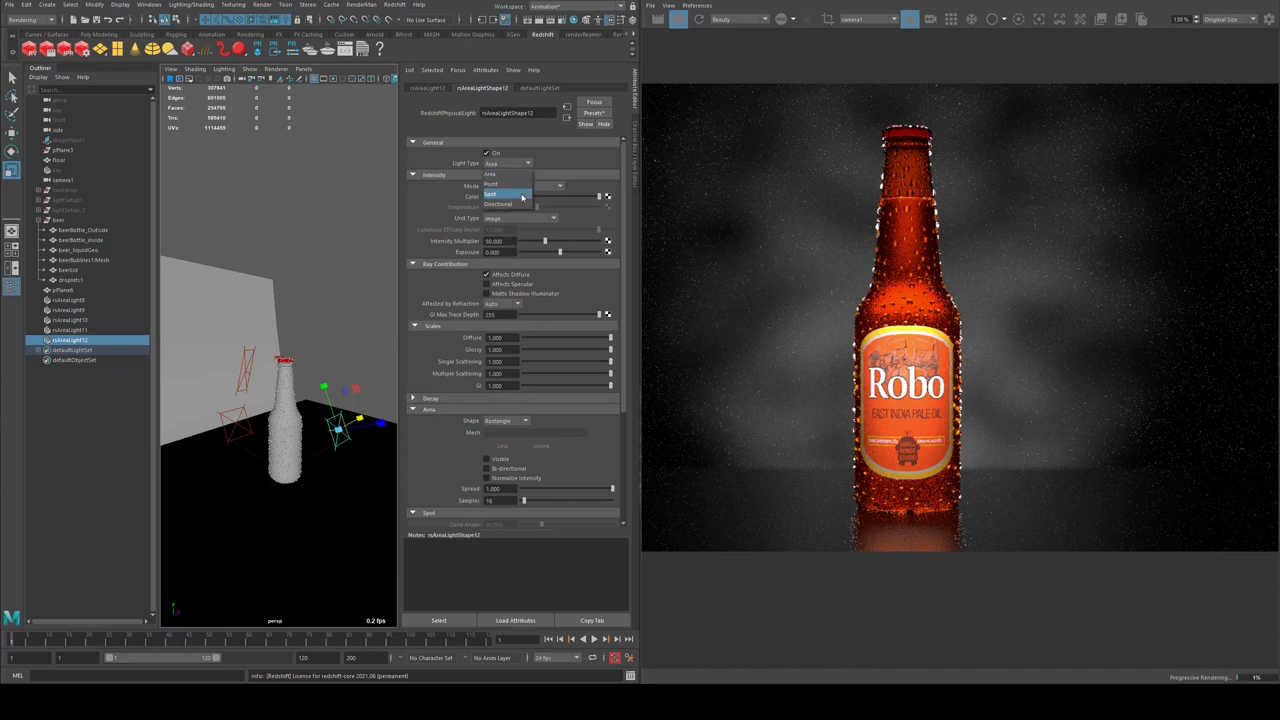
pyautogui.click(505, 186)
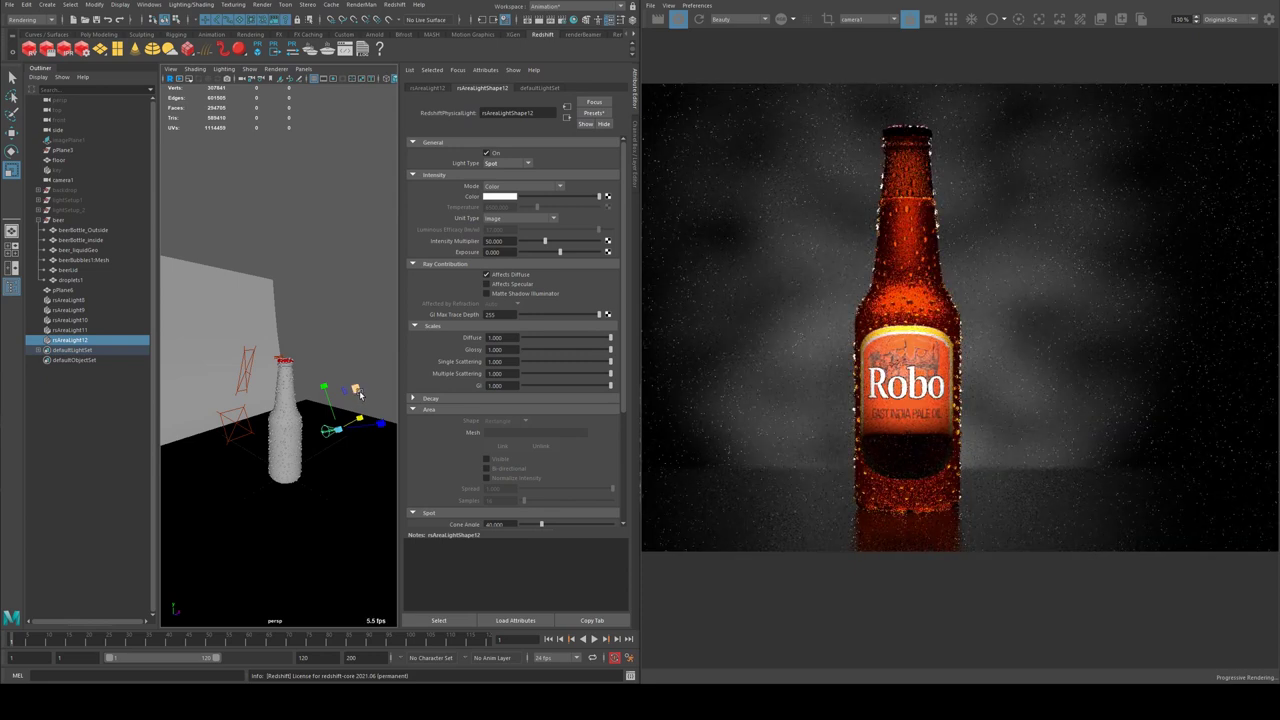
# - Aim the front spot light at the label and set cone angle 55, fall-off angle 29, fall-off curve 2.111 and intensity multiplier 60
pyautogui.press('e')
pyautogui.keyDown('alt'); pyautogui.moveTo(360, 390); pyautogui.dragTo(348, 380); pyautogui.keyUp('alt')
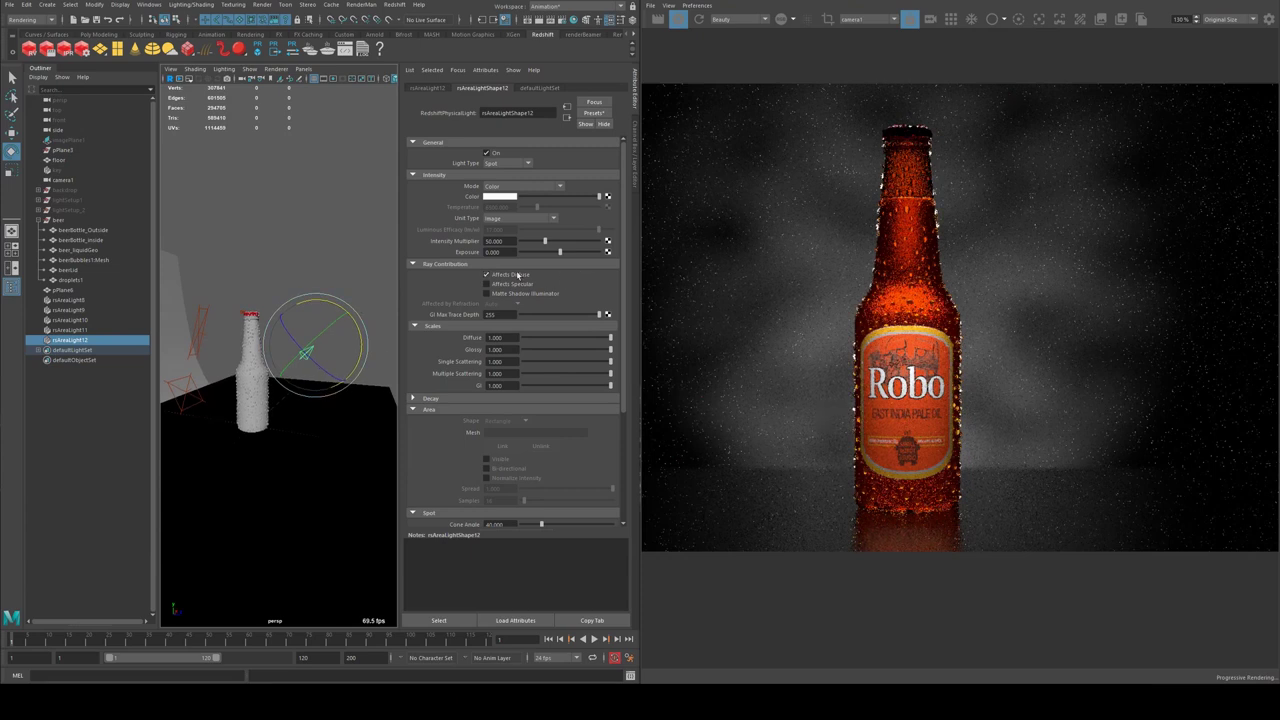
pyautogui.click(440, 407)
pyautogui.moveTo(541, 431)
pyautogui.mouseDown()
pyautogui.moveTo(527, 445)
pyautogui.moveTo(535, 457)
pyautogui.moveTo(538, 432)
pyautogui.mouseUp()
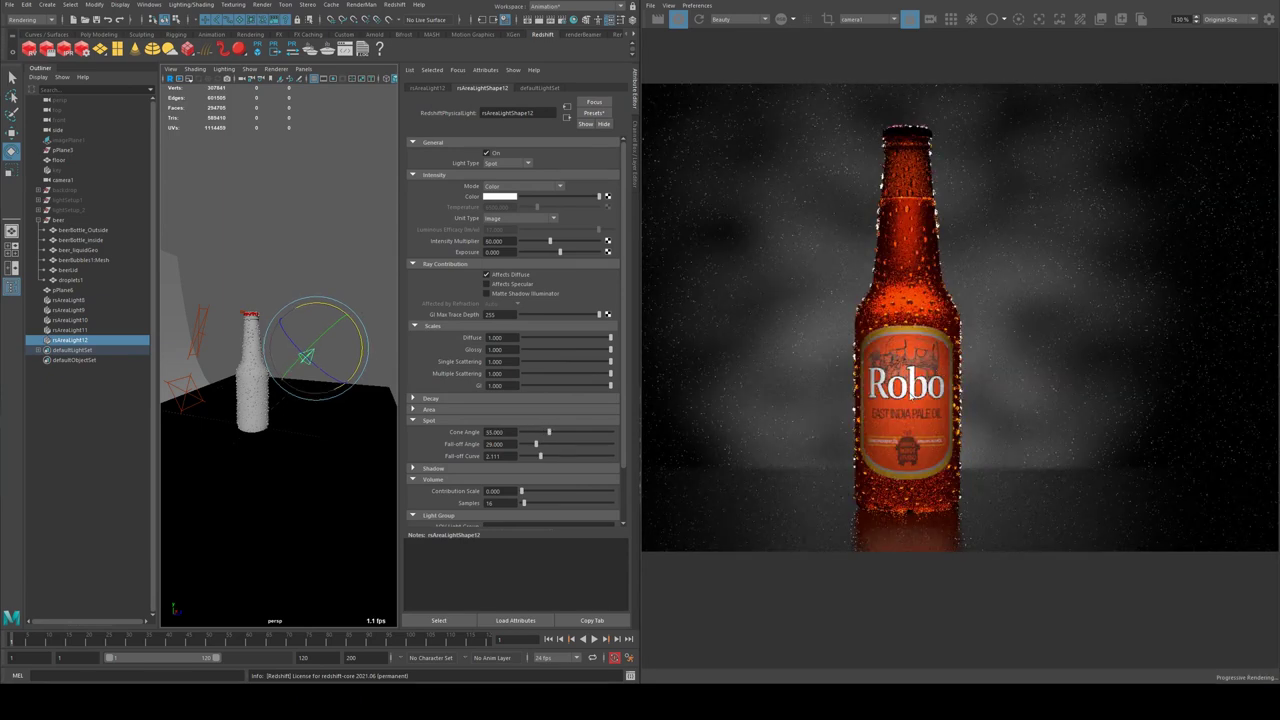
# - Examine the label lighting, droplets and glass in the render, both close up and across the whole frame
pyautogui.scroll(4, 897, 374)
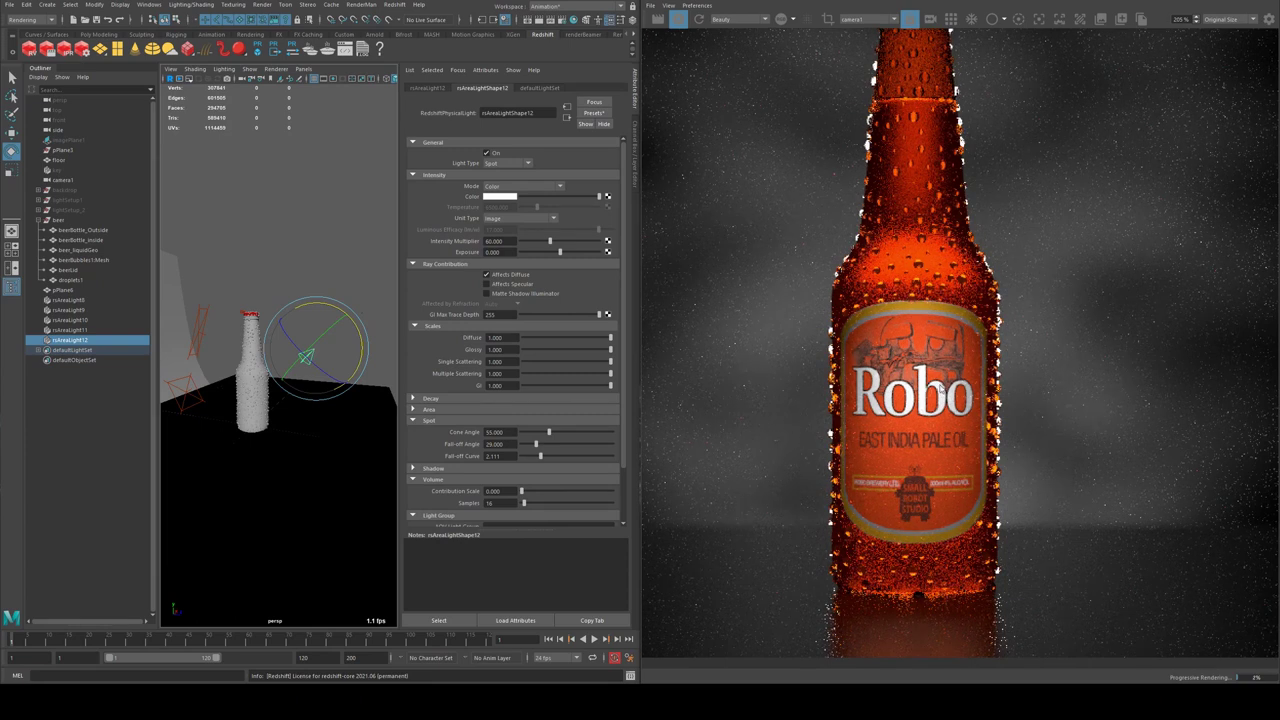
pyautogui.scroll(-4, 922, 418)
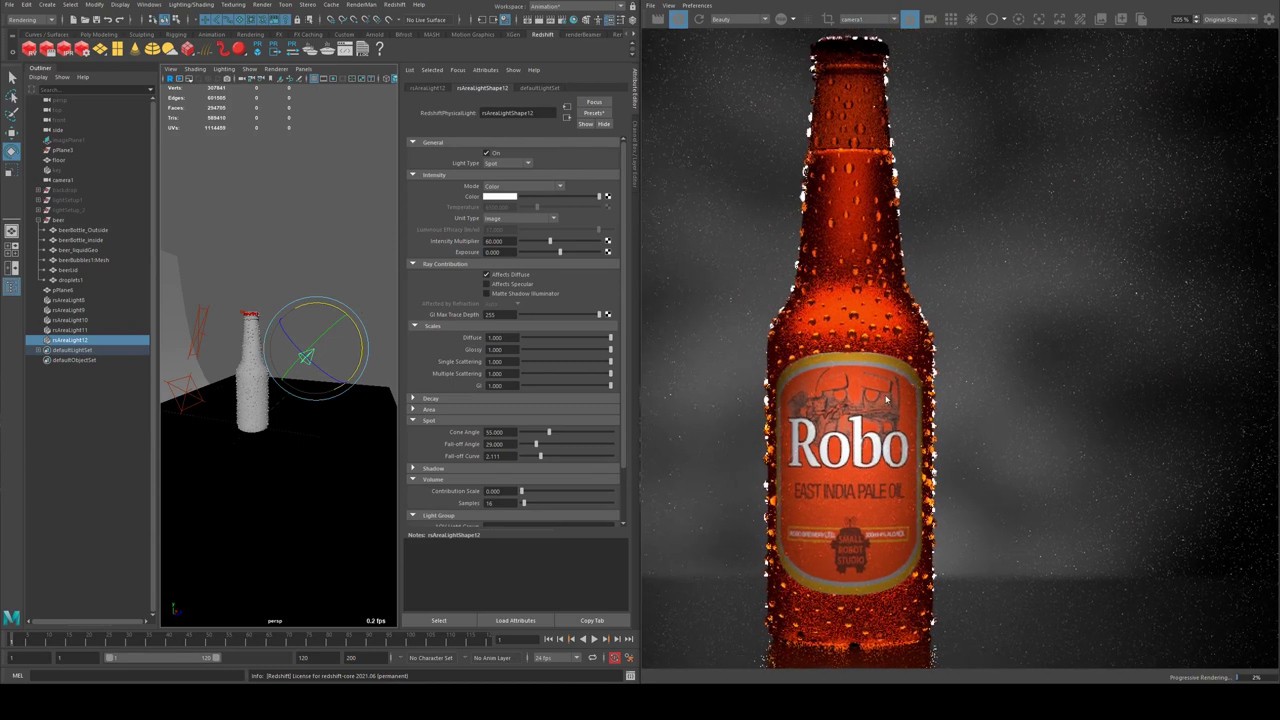
pyautogui.scroll(3, 856, 446)
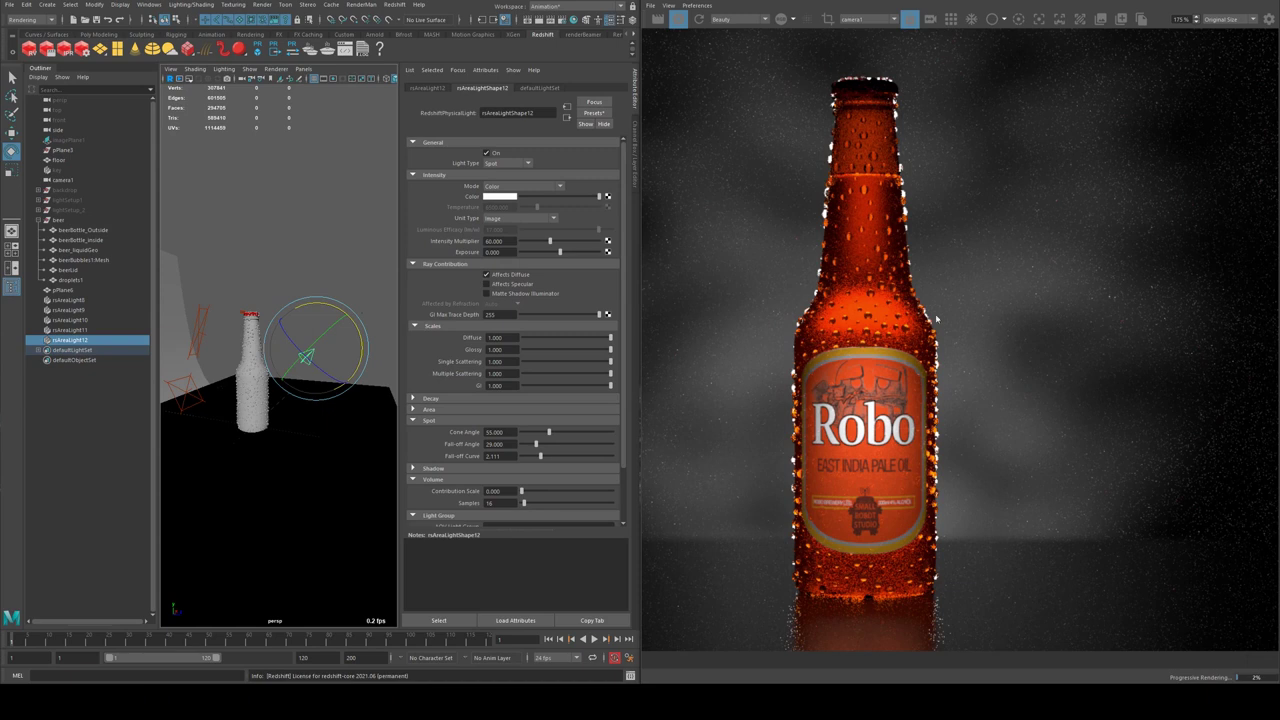
pyautogui.scroll(-3, 926, 562)
pyautogui.scroll(1, 885, 490)
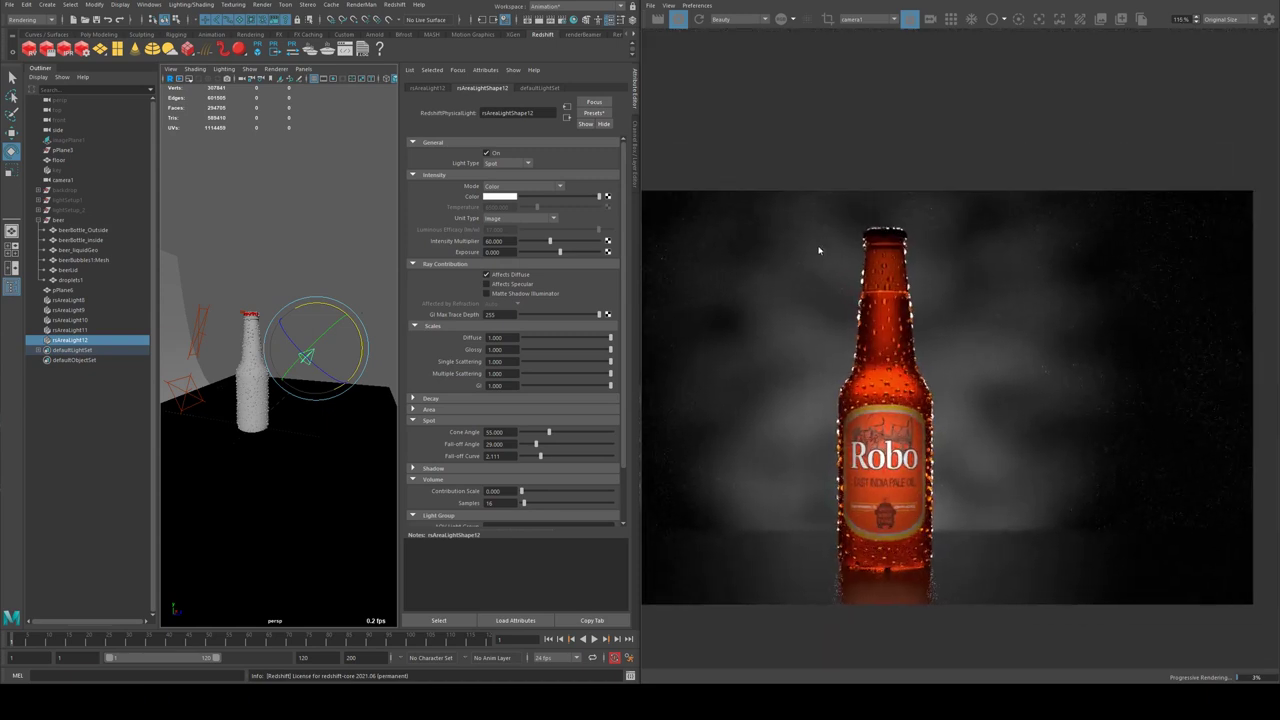
pyautogui.scroll(2, 882, 482)
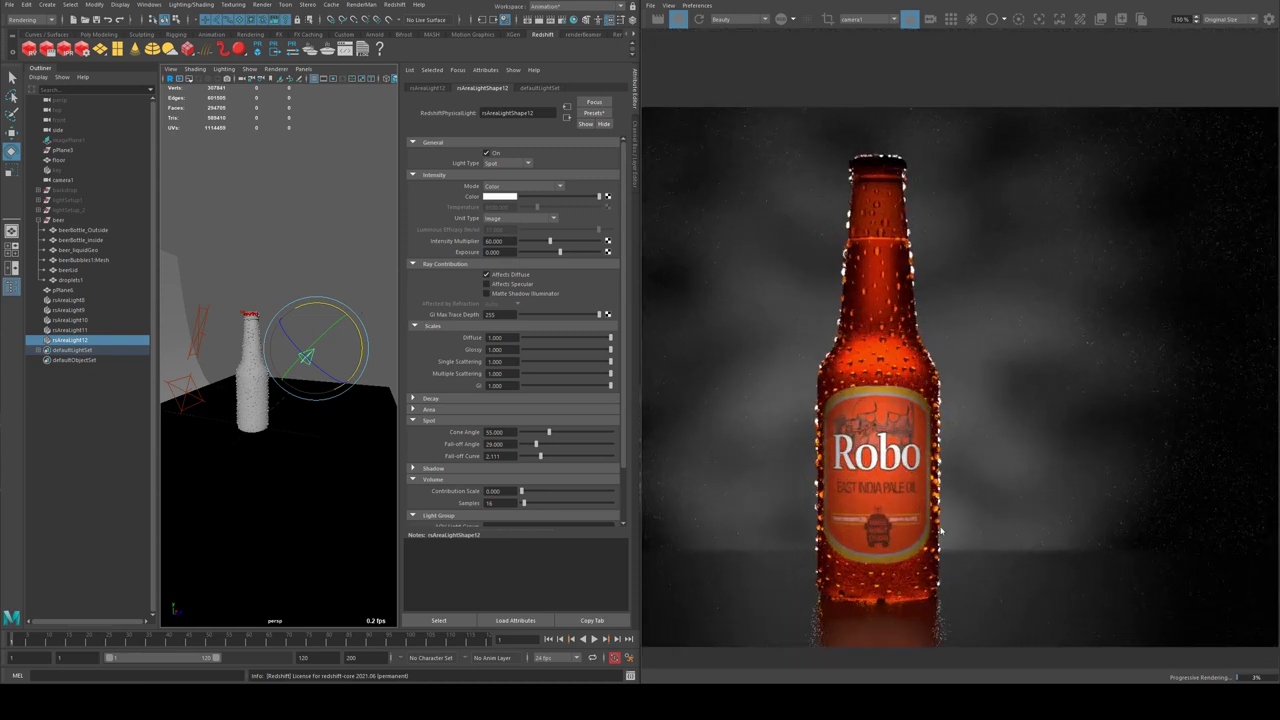
pyautogui.scroll(1, 906, 426)
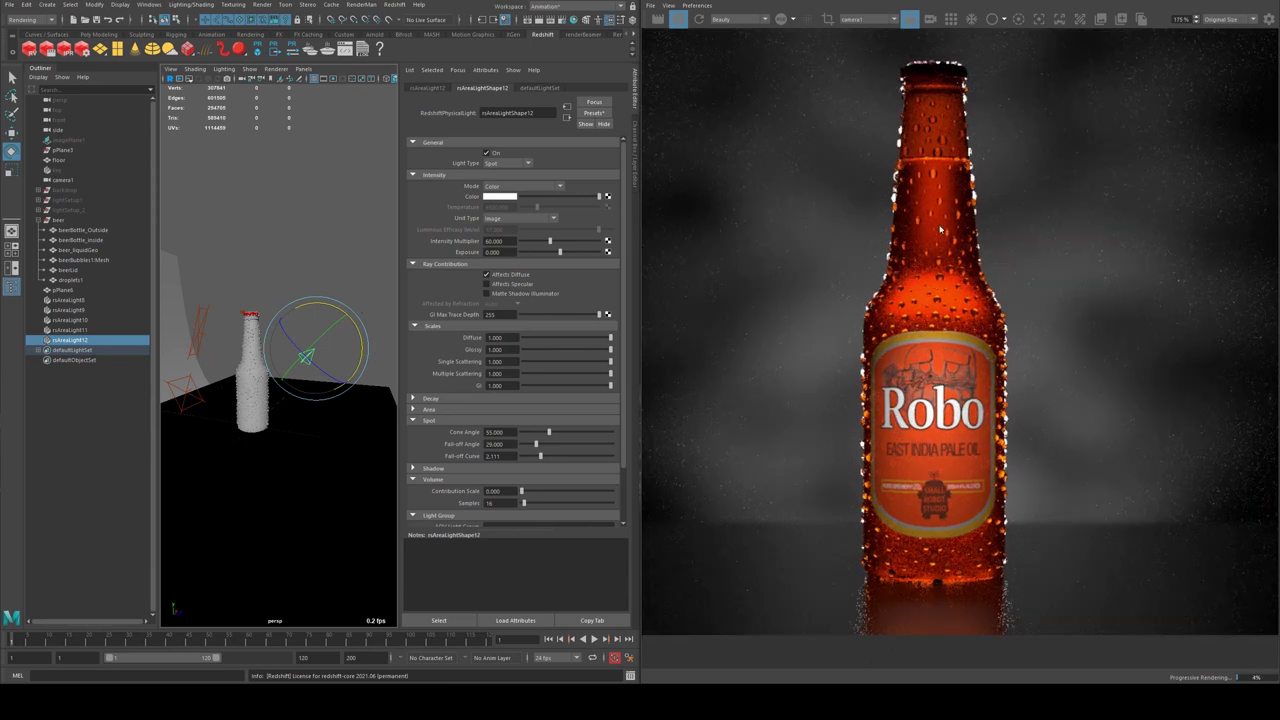
# - Set the intensity multiplier of the lower rear area light, rsAreaLight9, to 40 and check the bottle's edges in the render
pyautogui.keyDown('alt'); pyautogui.moveTo(300, 480); pyautogui.dragTo(360, 476); pyautogui.keyUp('alt')
pyautogui.click(68, 310)
pyautogui.moveTo(569, 241); pyautogui.dragTo(541, 241)
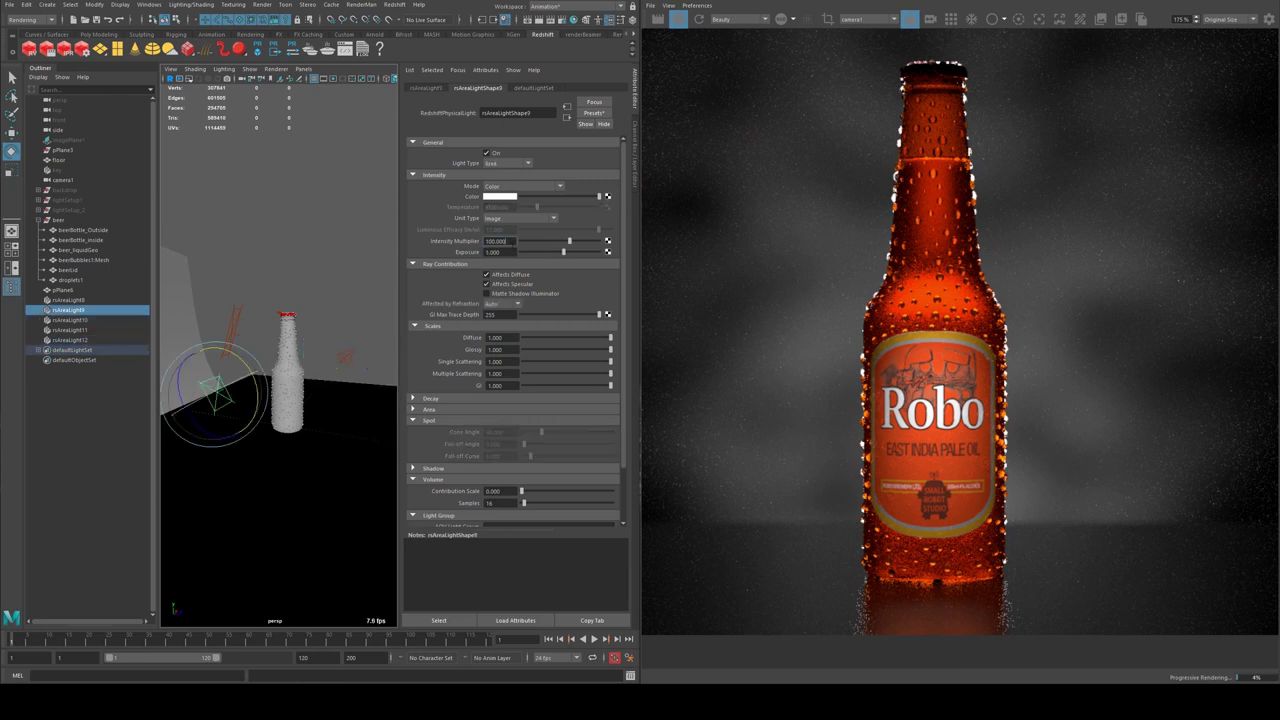
pyautogui.scroll(-3, 983, 308)
pyautogui.scroll(3, 960, 240)
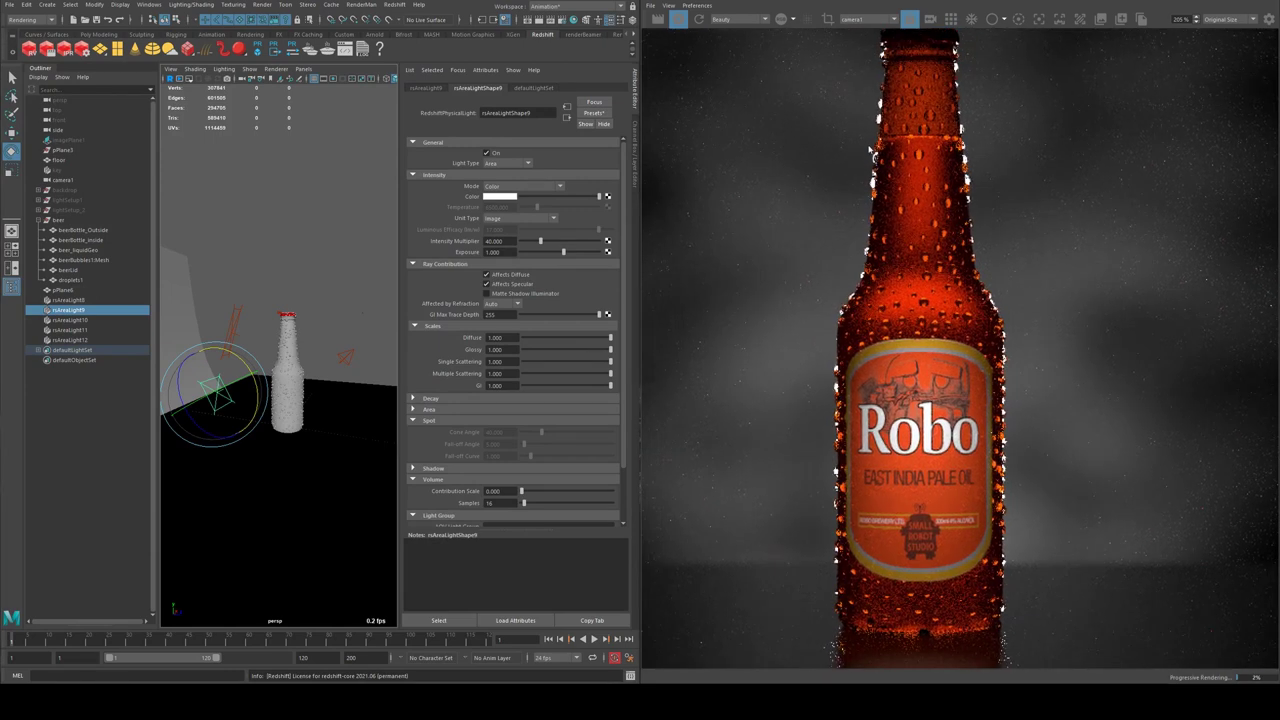
pyautogui.scroll(-1, 913, 183)
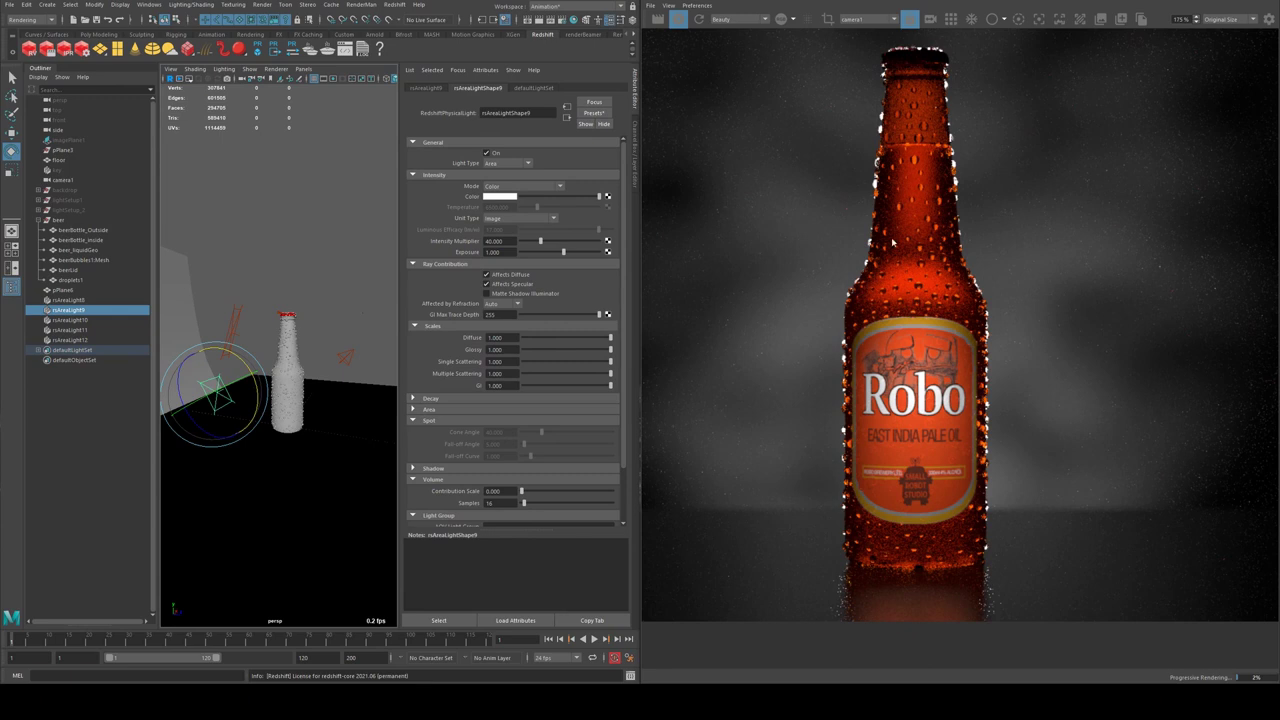
pyautogui.scroll(-3, 866, 283)
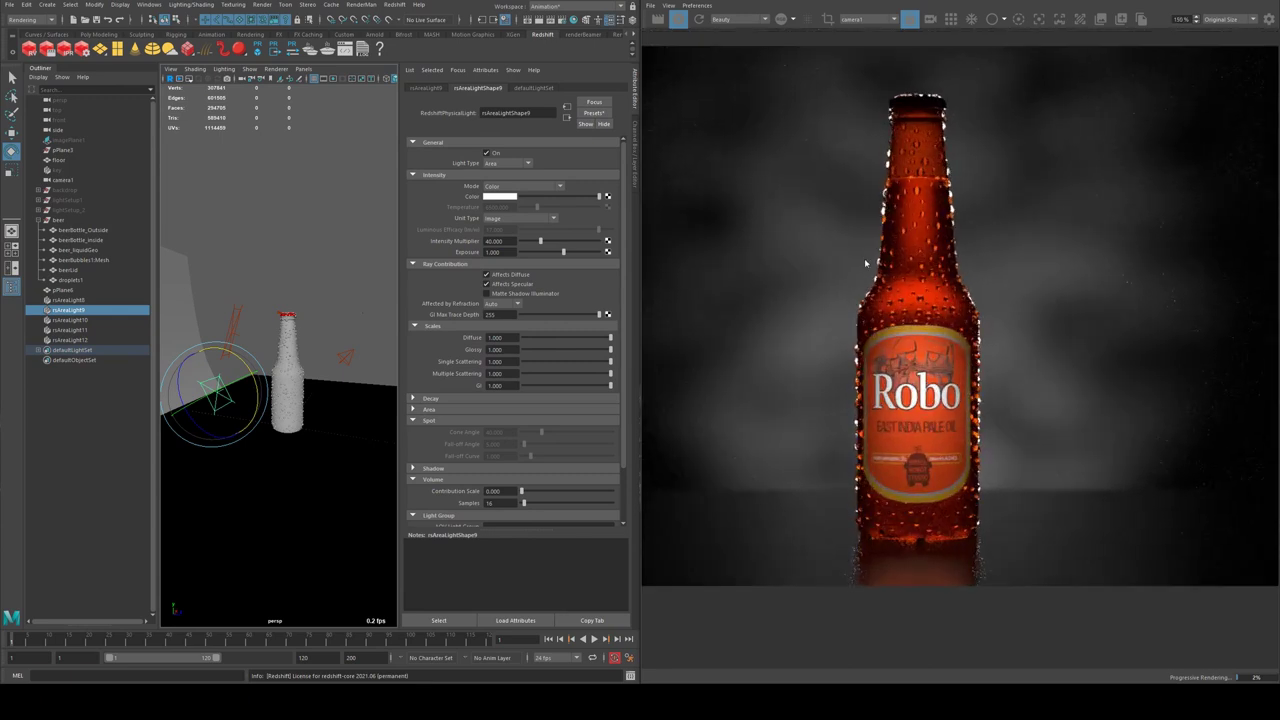
pyautogui.scroll(-1, 914, 310)
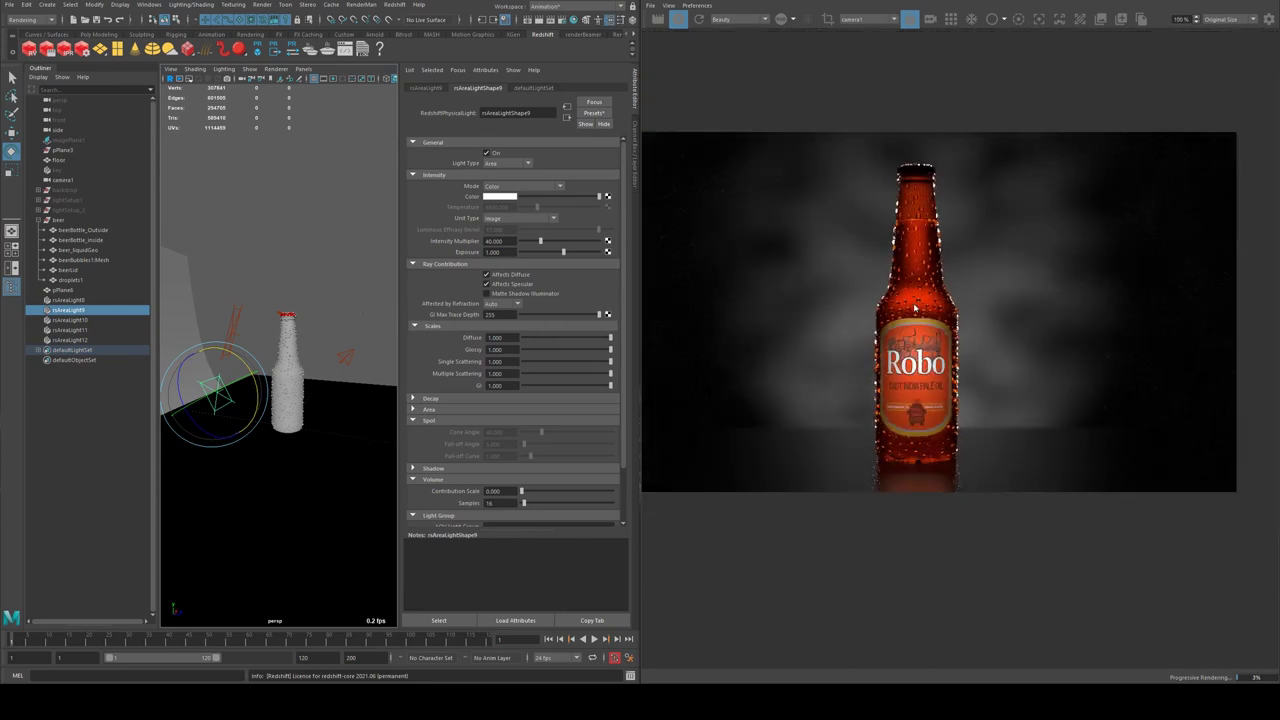
pyautogui.scroll(1, 930, 321)
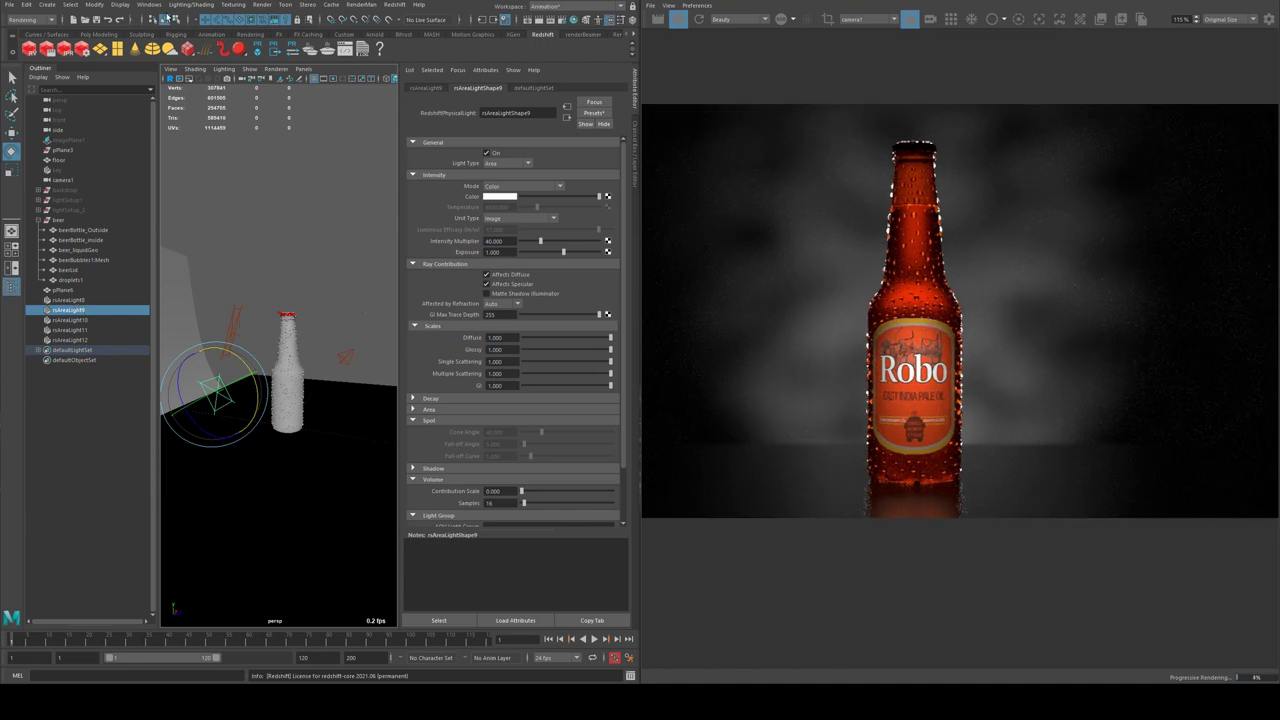
# - Open the light-centric light linking editor
pyautogui.click(190, 4)
pyautogui.moveTo(222, 95)
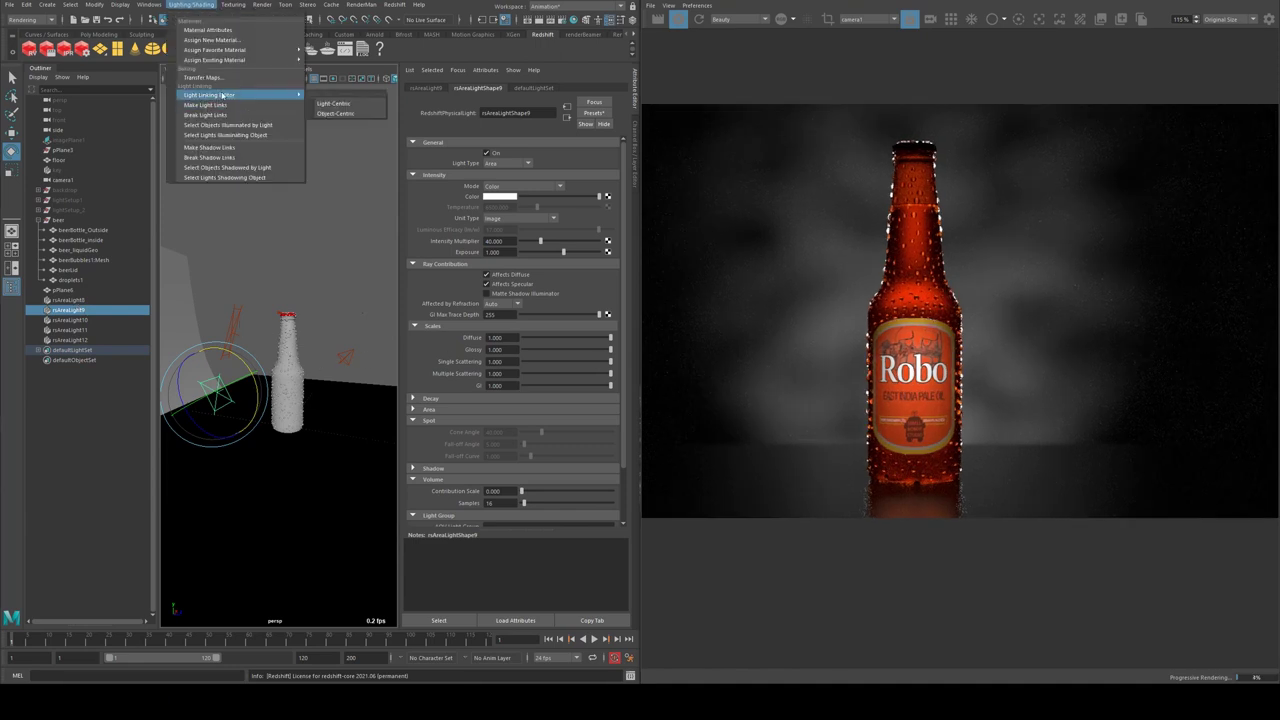
pyautogui.click(332, 104)
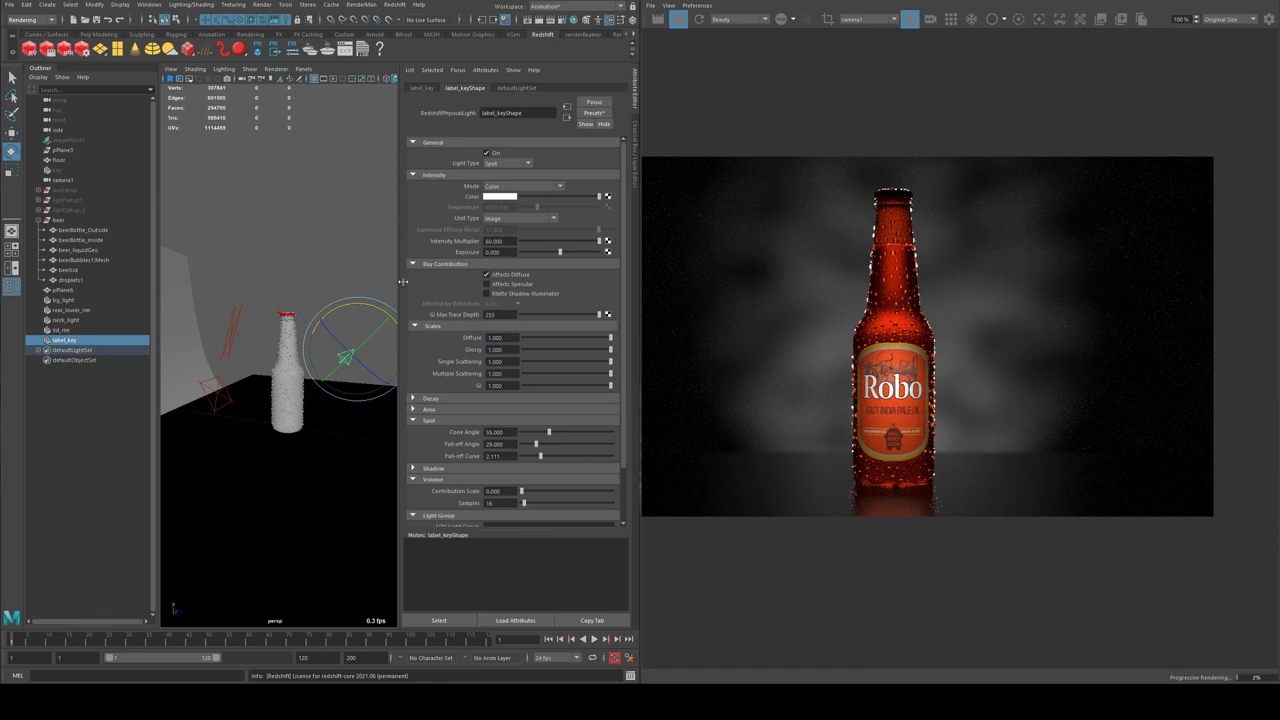
# - Rename the curved backdrop plane as backdrop_diffuse
pyautogui.click(183, 336)
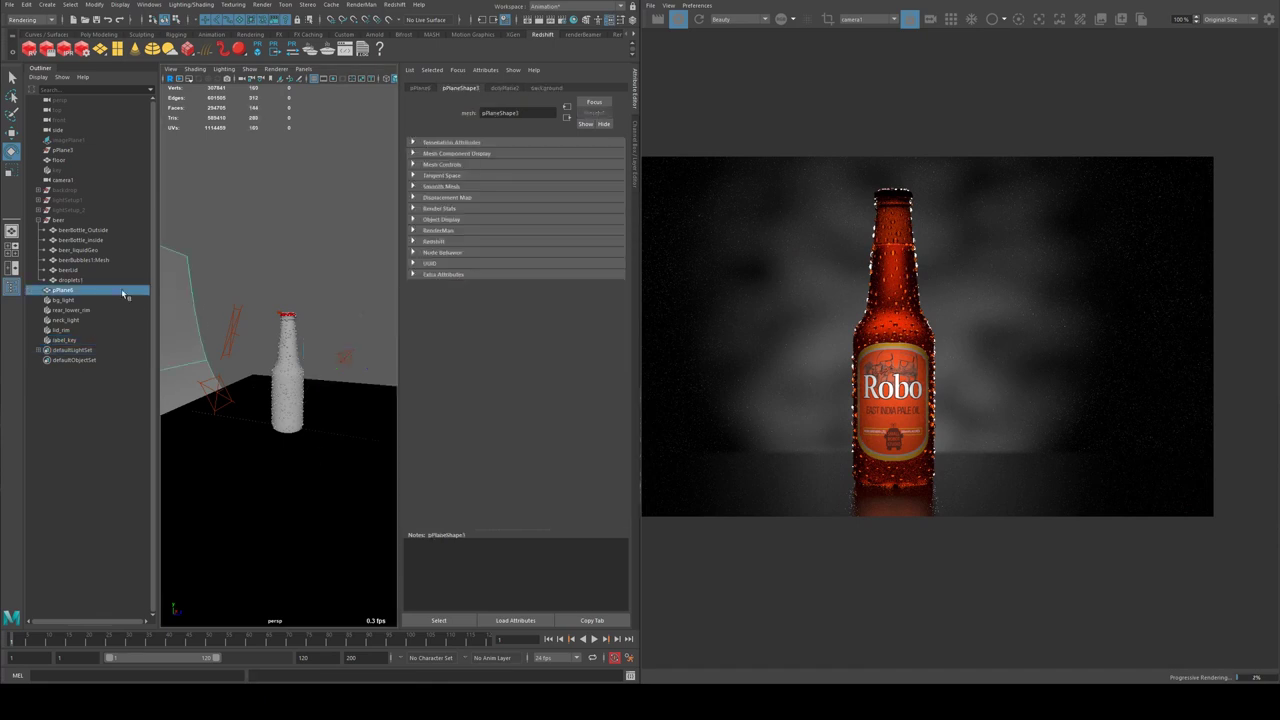
pyautogui.doubleClick(64, 290)
pyautogui.write('backdrop_diffuse')
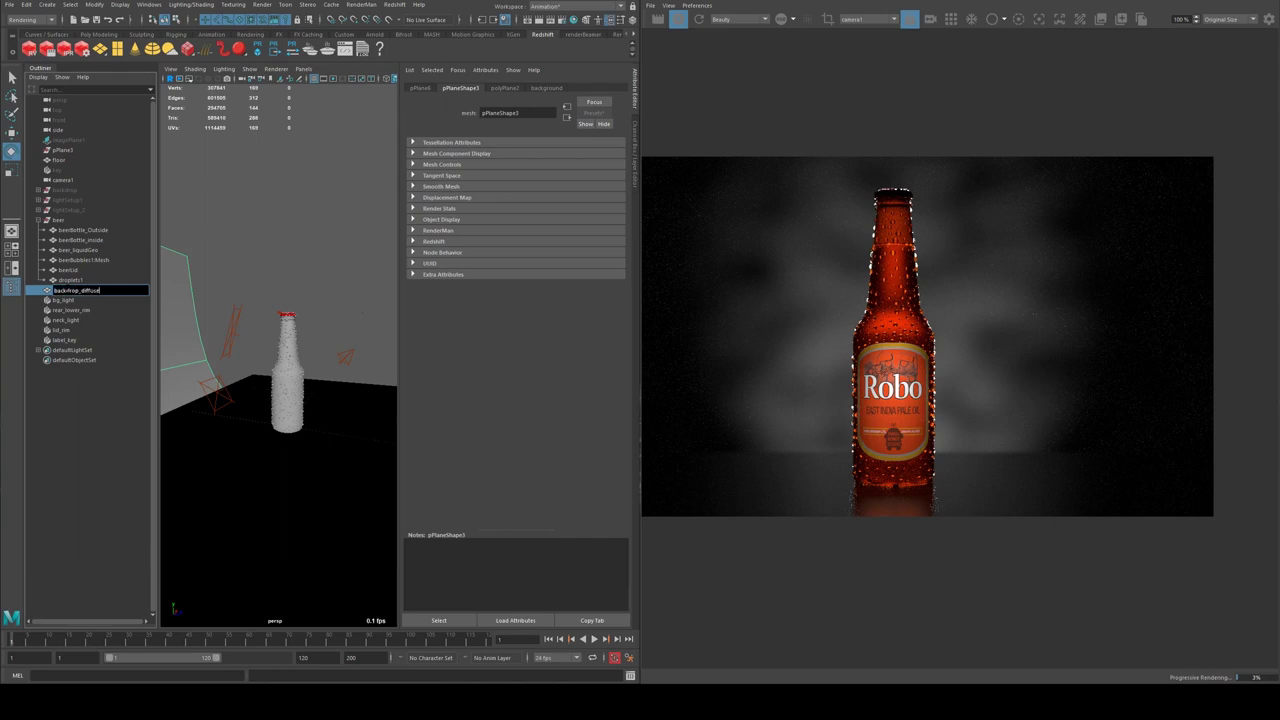
pyautogui.press('Return')
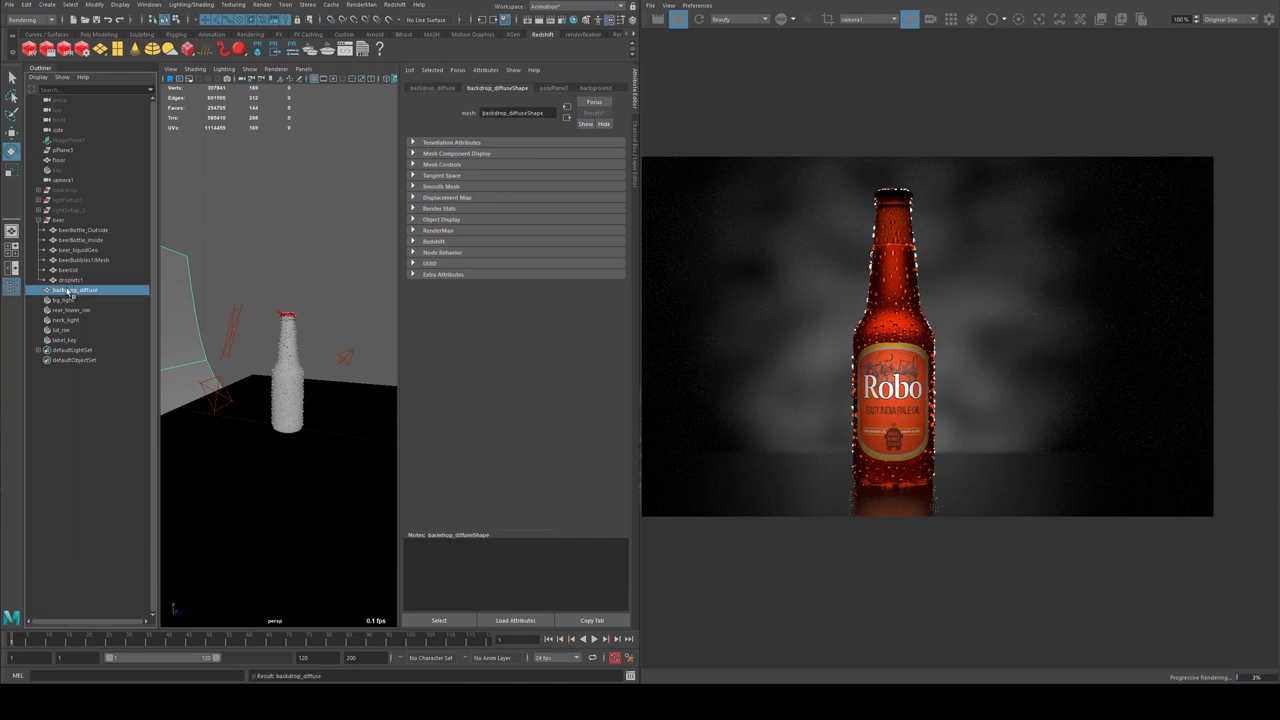
# - Narrow the cone angle of bg_light behind the bottle to about 36 and check the backdrop glow in the render
pyautogui.scroll(-1, 897, 292)
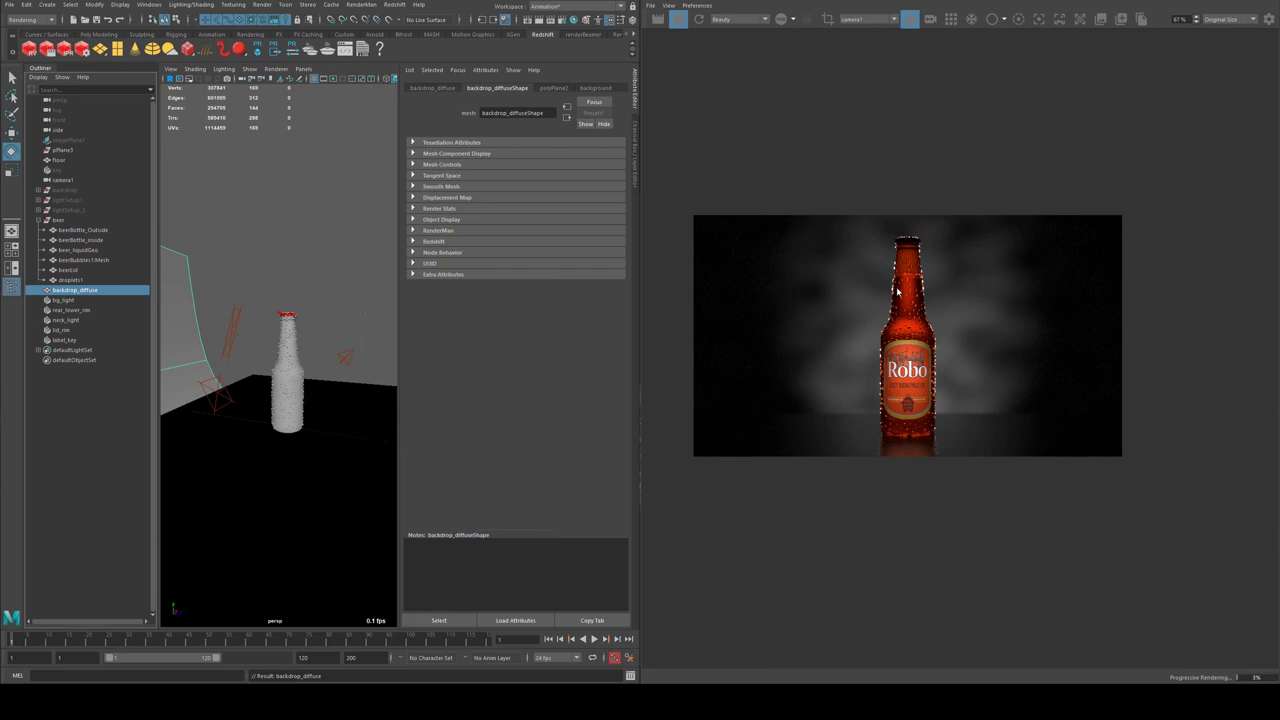
pyautogui.keyDown('alt'); pyautogui.moveTo(194, 380); pyautogui.dragTo(318, 389); pyautogui.keyUp('alt')
pyautogui.scroll(5, 390, 378)
pyautogui.click(261, 474)
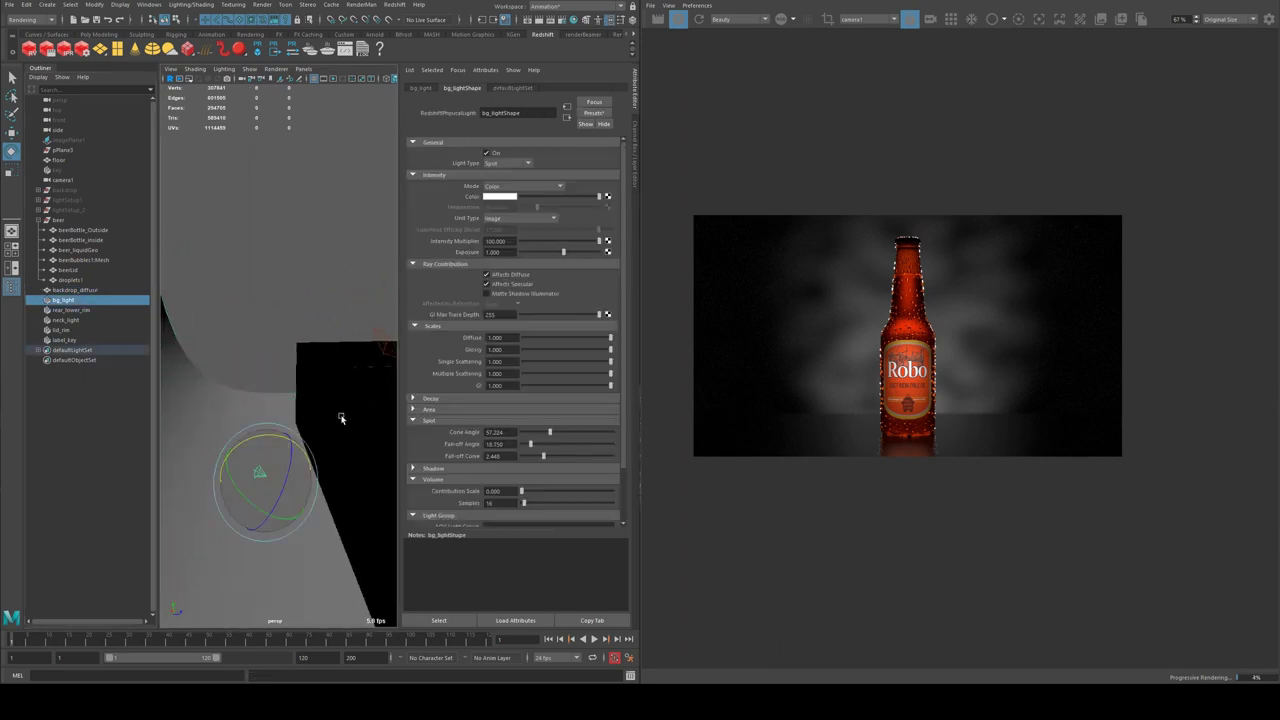
pyautogui.moveTo(546, 433); pyautogui.dragTo(539, 433)
pyautogui.scroll(1, 905, 254)
pyautogui.scroll(1, 905, 254)
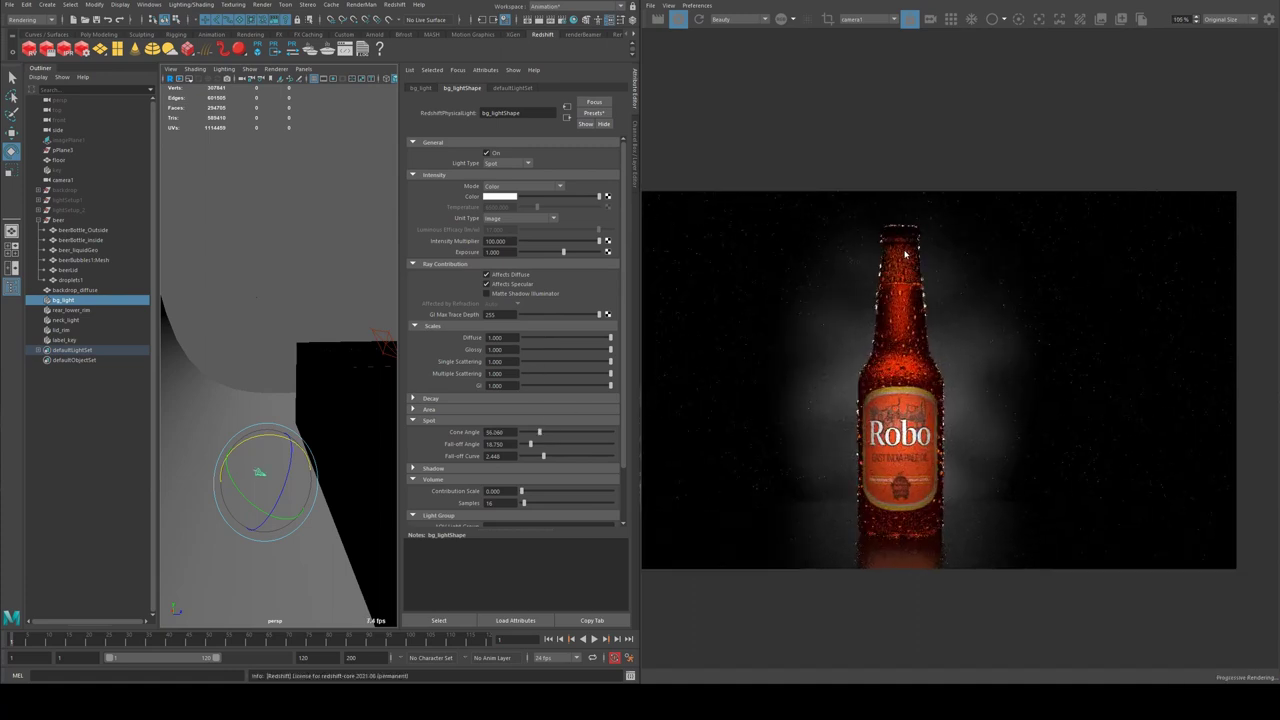
pyautogui.scroll(-5, 300, 350)
pyautogui.keyDown('alt'); pyautogui.moveTo(300, 350); pyautogui.dragTo(294, 305); pyautogui.keyUp('alt')
pyautogui.click(346, 290)
pyautogui.scroll(1, 945, 238)
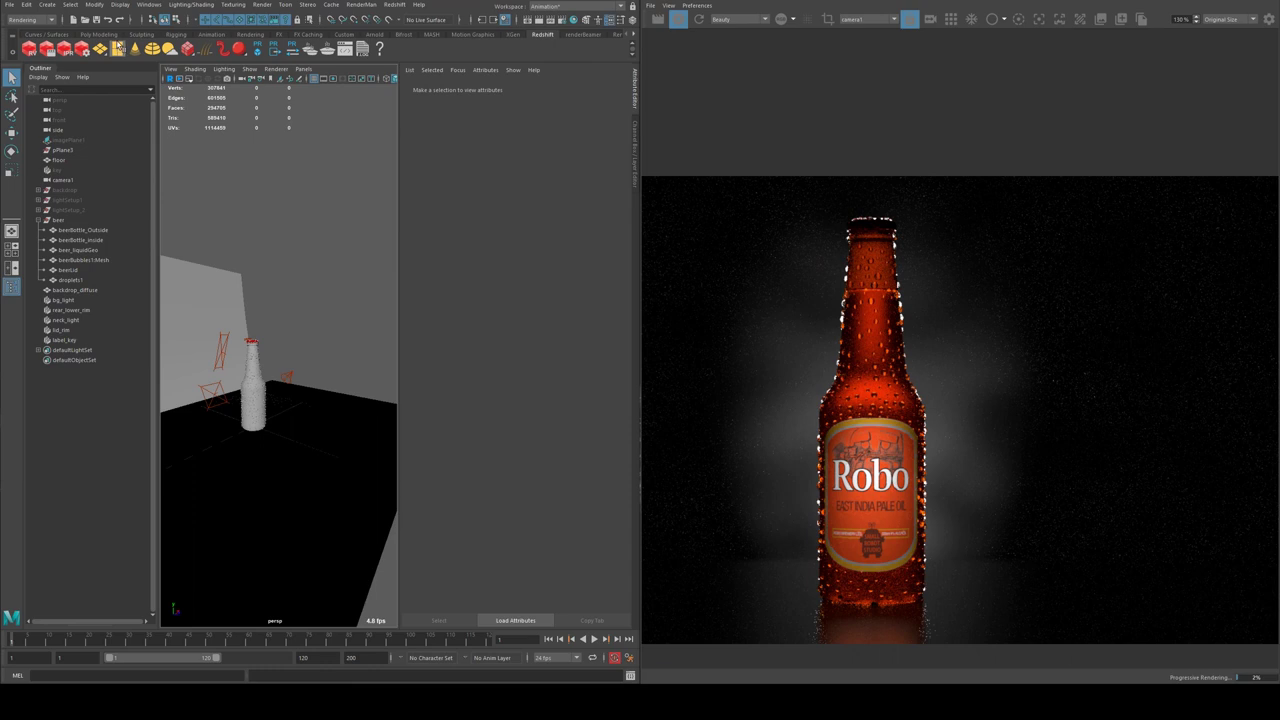
# - Create a Redshift area light and place it in front of the bottle at cap height
pyautogui.click(117, 48)
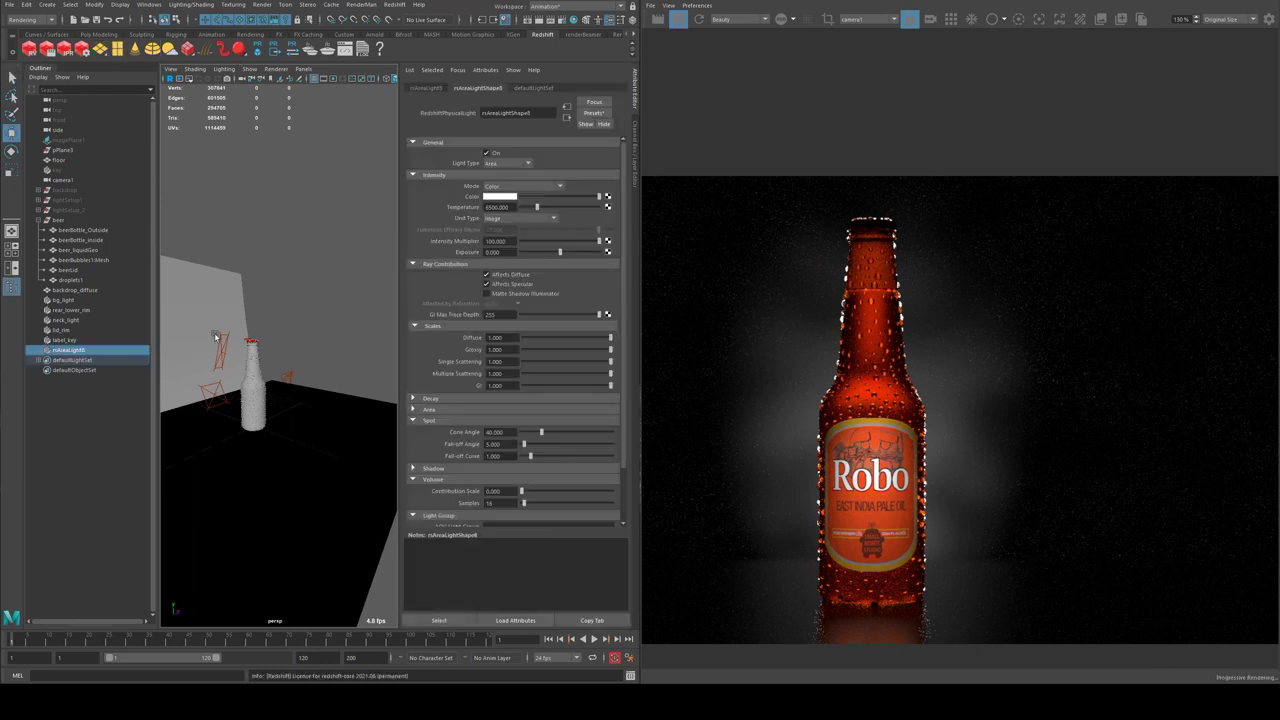
pyautogui.keyDown('alt'); pyautogui.moveTo(300, 330); pyautogui.dragTo(338, 290); pyautogui.keyUp('alt')
pyautogui.press('e')
pyautogui.press('w')
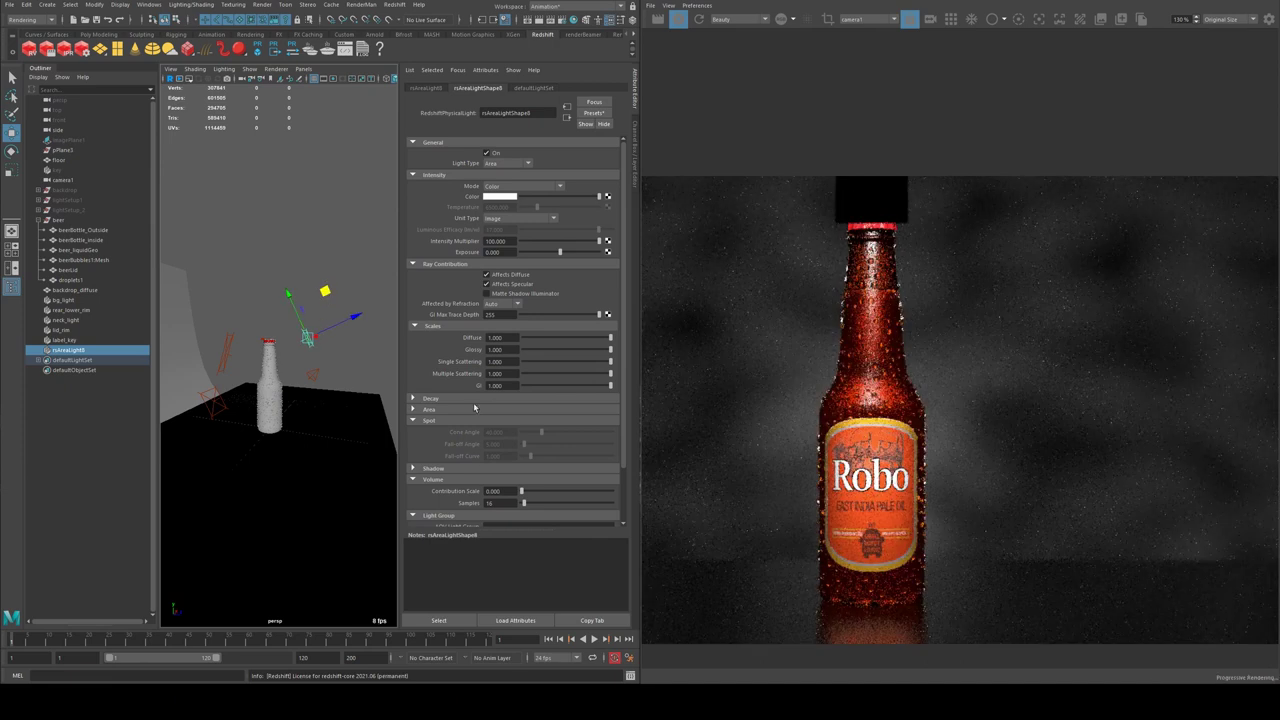
# - Turn off the Visible option in the new cap light's area settings
pyautogui.scroll(-2, 462, 388)
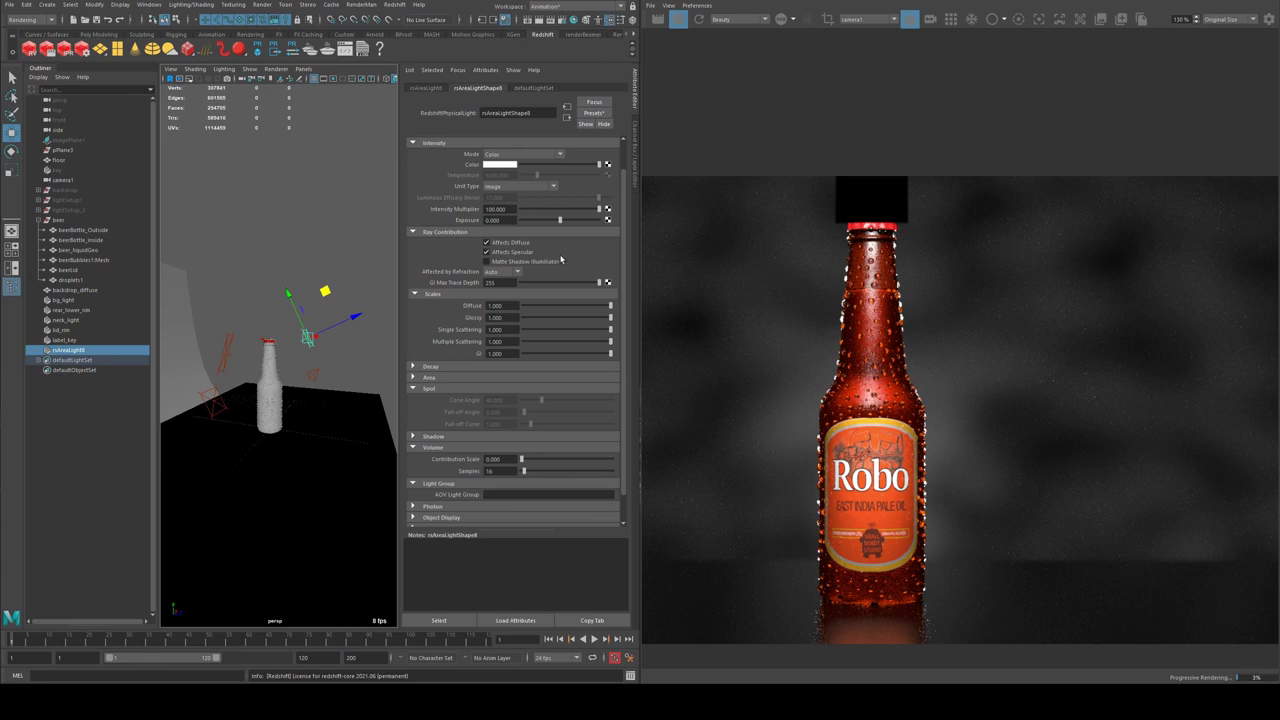
pyautogui.click(450, 377)
pyautogui.click(446, 379)
pyautogui.click(446, 379)
pyautogui.click(446, 379)
pyautogui.click(507, 379)
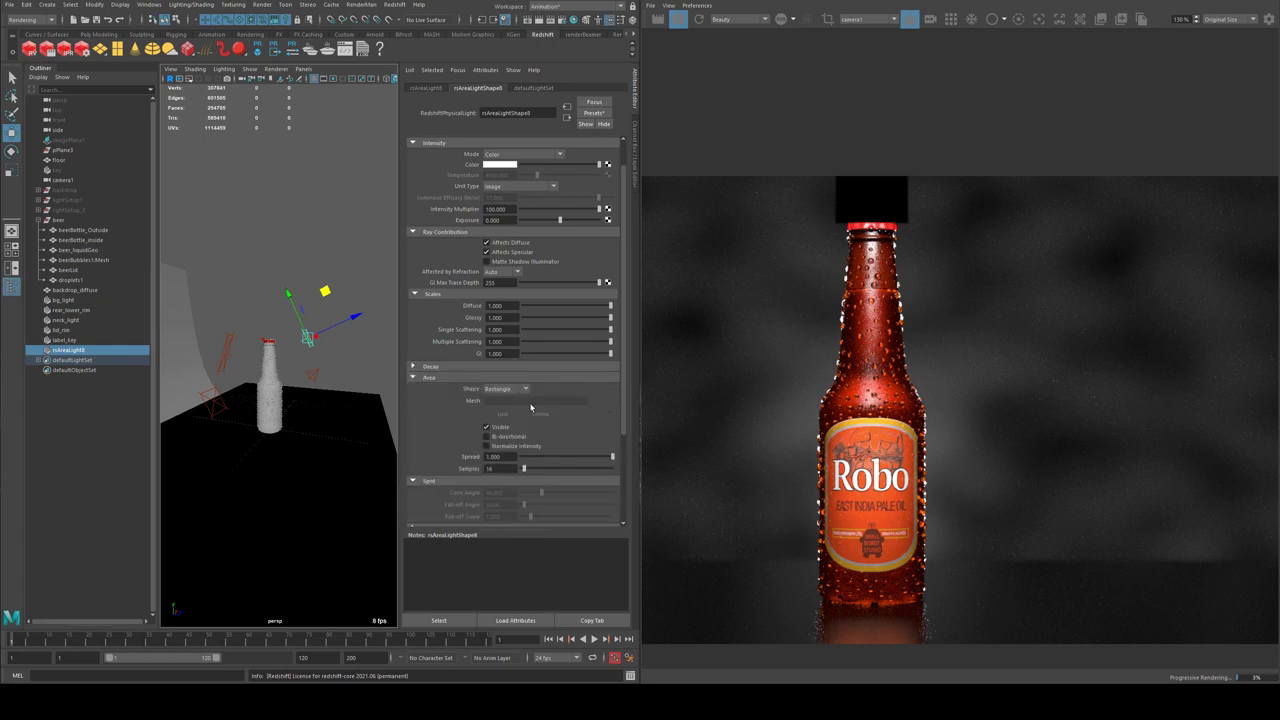
pyautogui.click(504, 427)
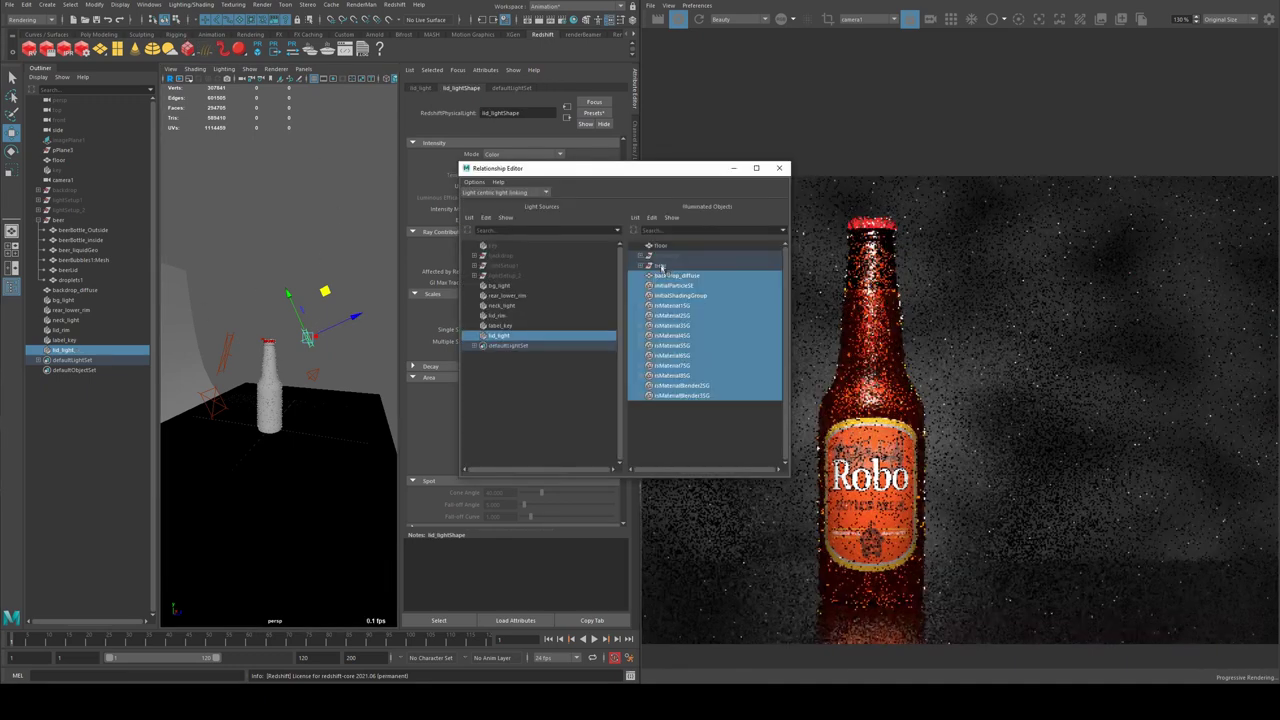
# - Unlink backdrop_diffuse from lid_light and link the light to the beerlid mesh inside the beer group
pyautogui.click(662, 274)
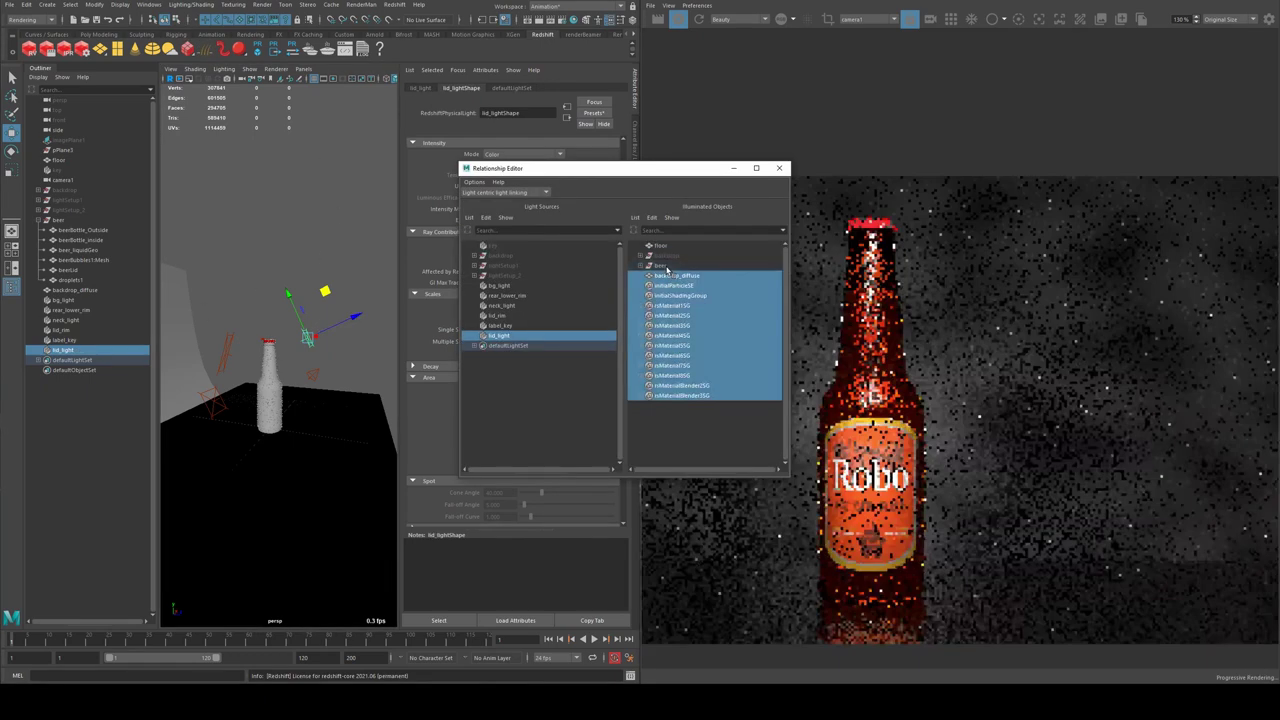
pyautogui.click(650, 266)
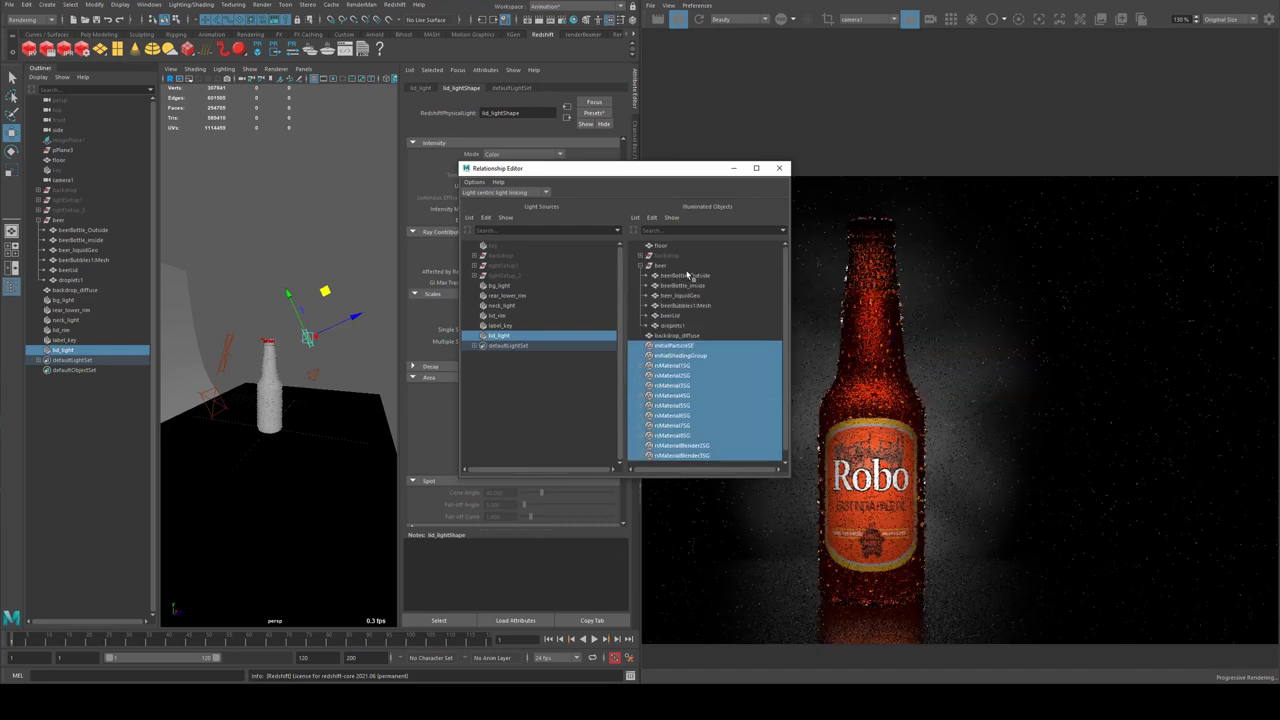
pyautogui.click(684, 316)
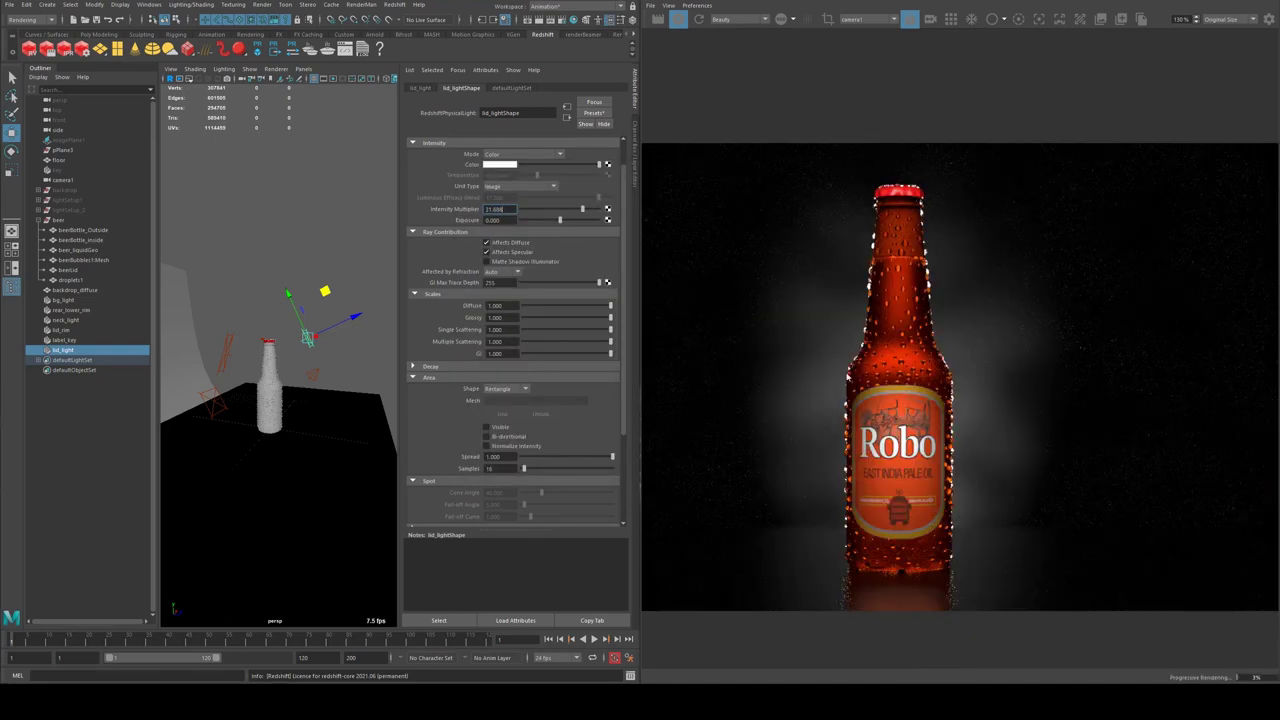
# - Try Affects Specular on label_key, check its effect on the bottle in the render, and turn the option off again
pyautogui.scroll(-2, 873, 368)
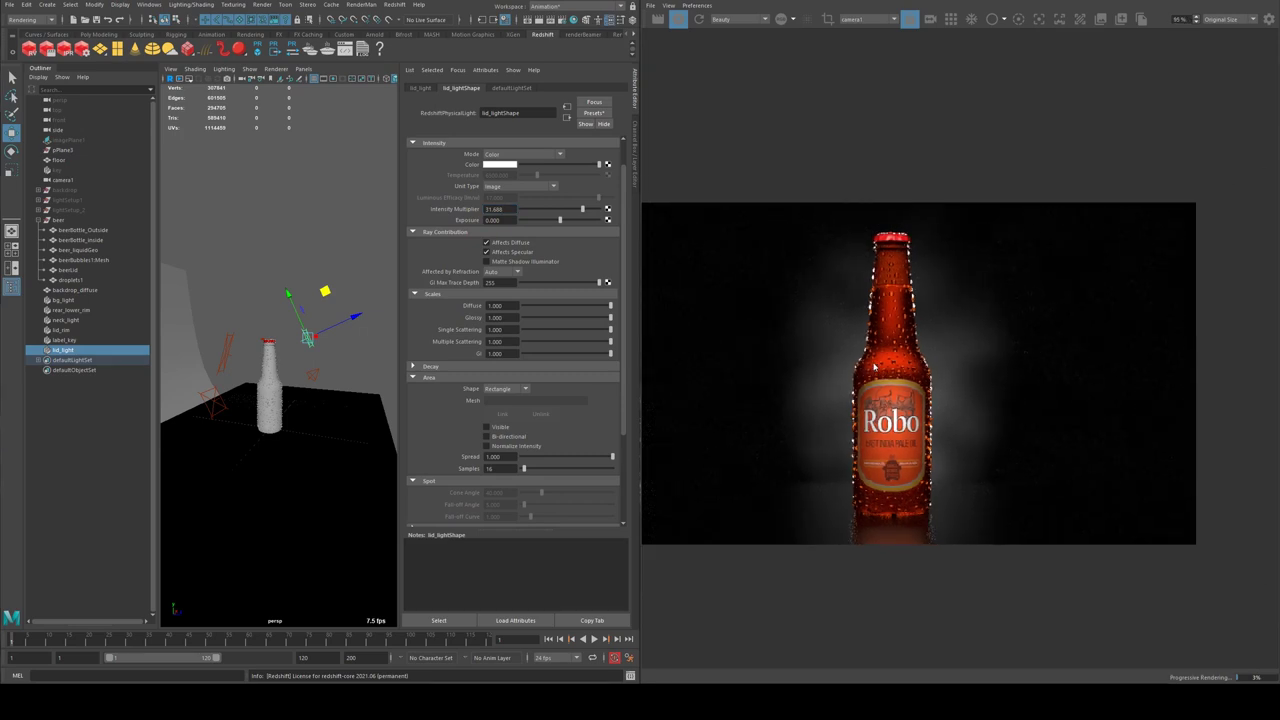
pyautogui.scroll(2, 873, 368)
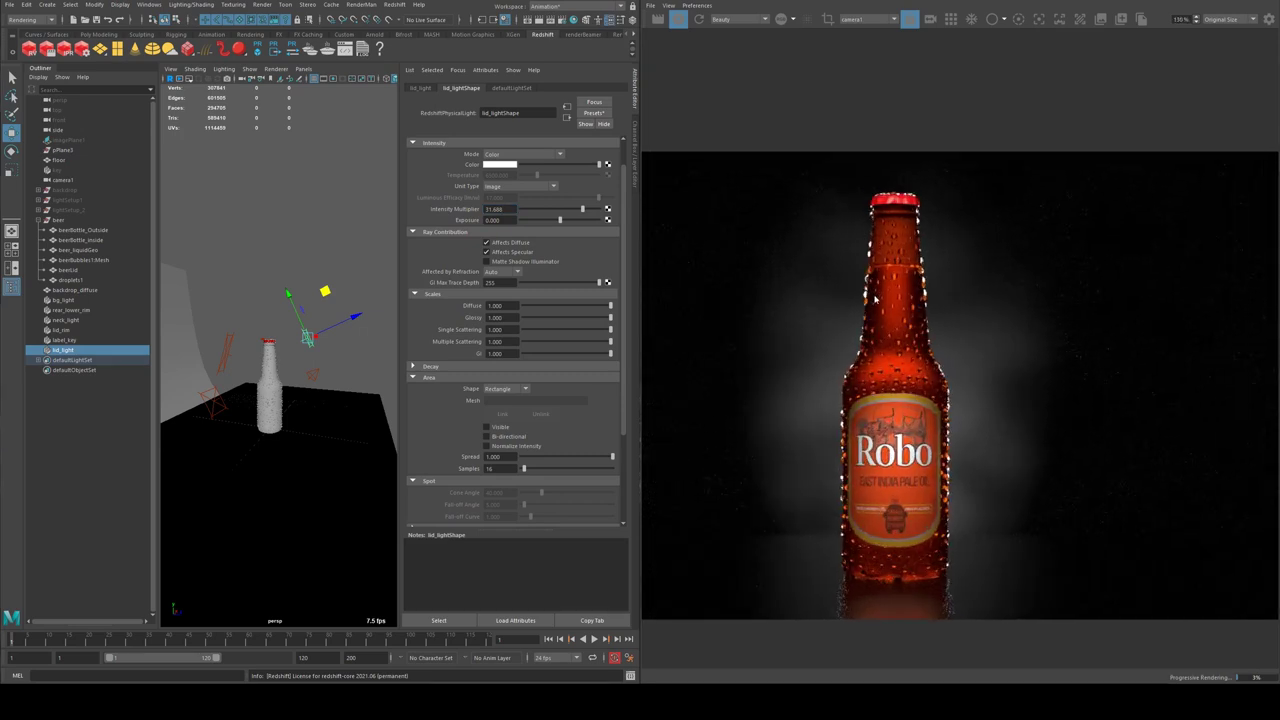
pyautogui.click(309, 372)
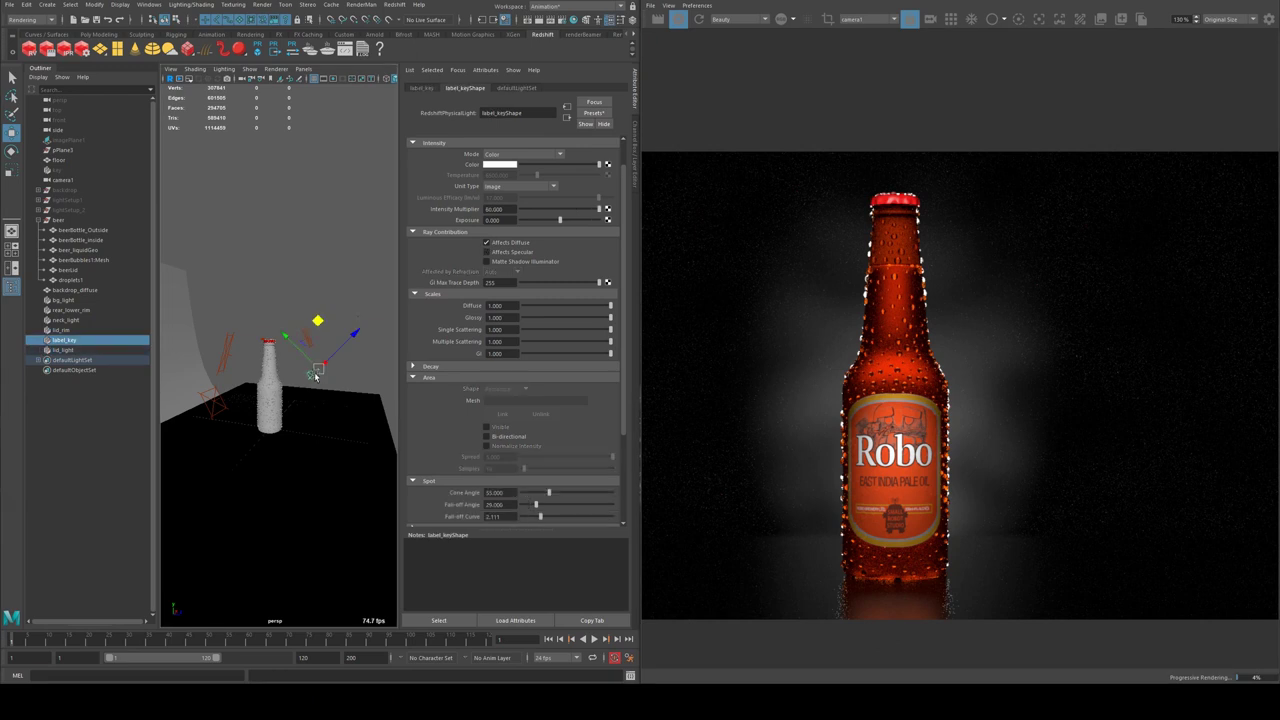
pyautogui.click(507, 252)
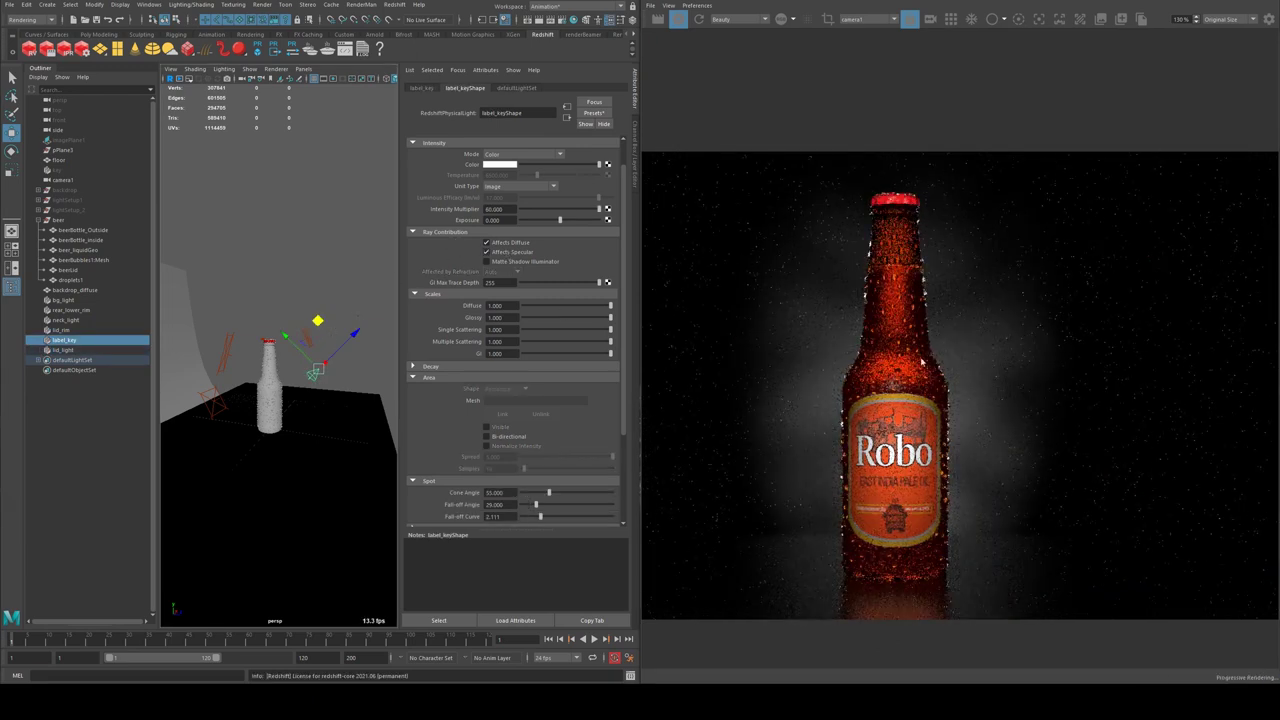
pyautogui.scroll(3, 903, 388)
pyautogui.scroll(-3, 903, 388)
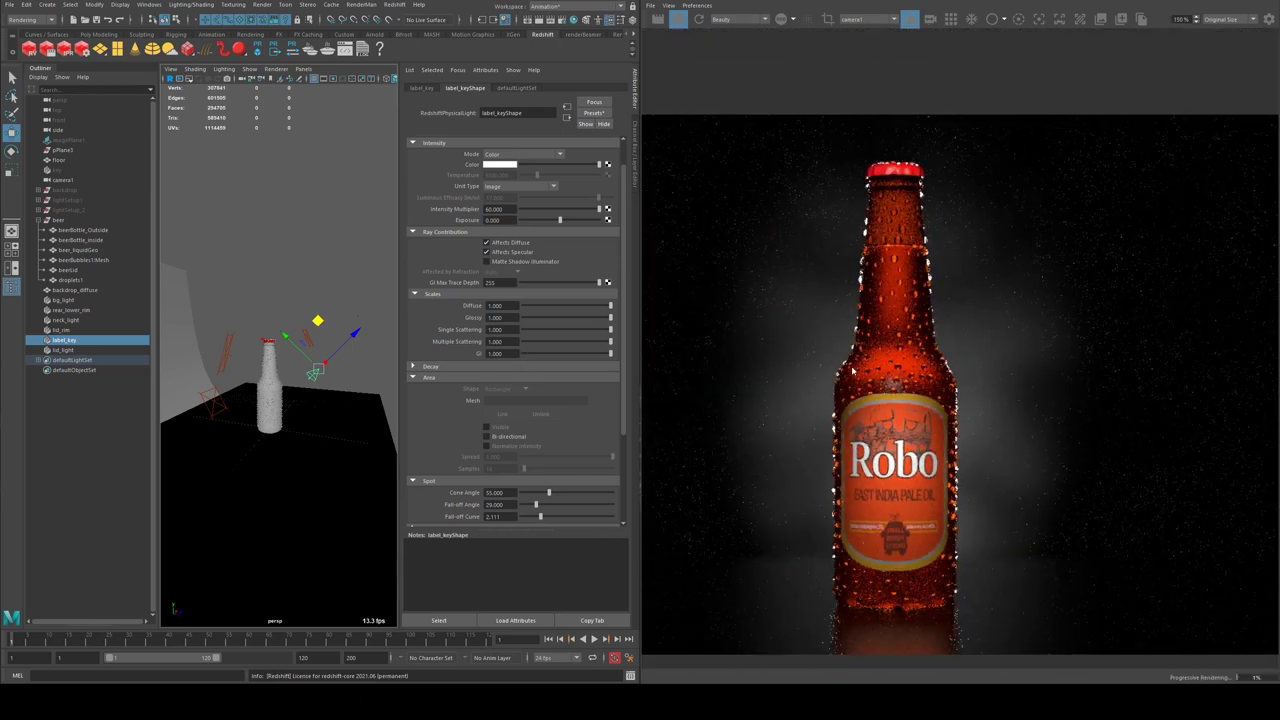
pyautogui.click(487, 252)
# - Create a Redshift area light, tilt it above the bottle and unlink it from the backdrop
pyautogui.click(99, 49)
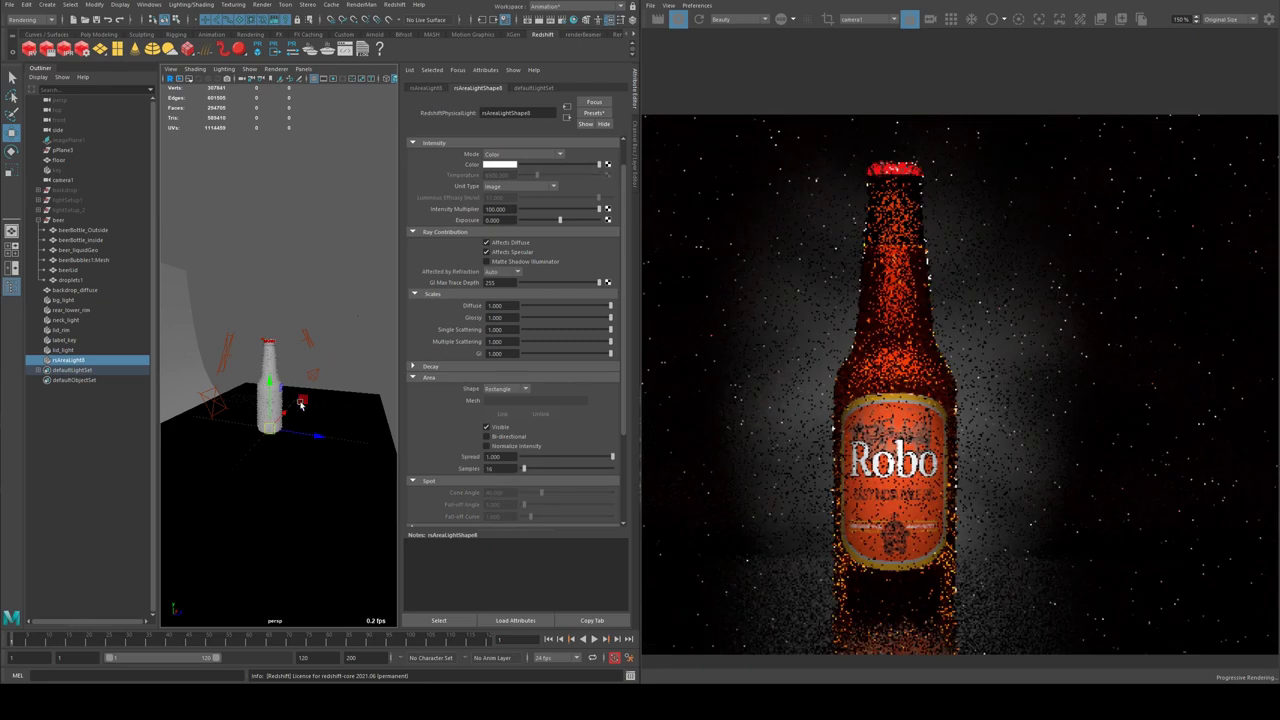
pyautogui.press('e')
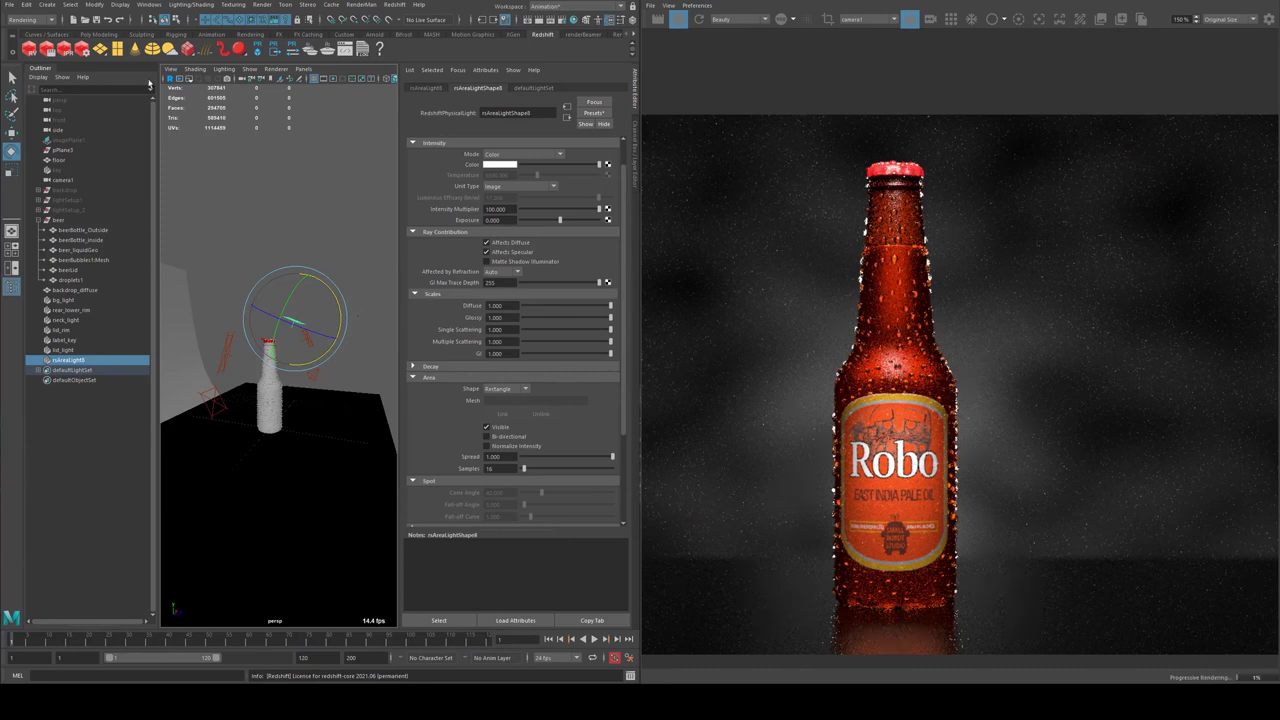
pyautogui.click(192, 5)
pyautogui.moveTo(288, 95)
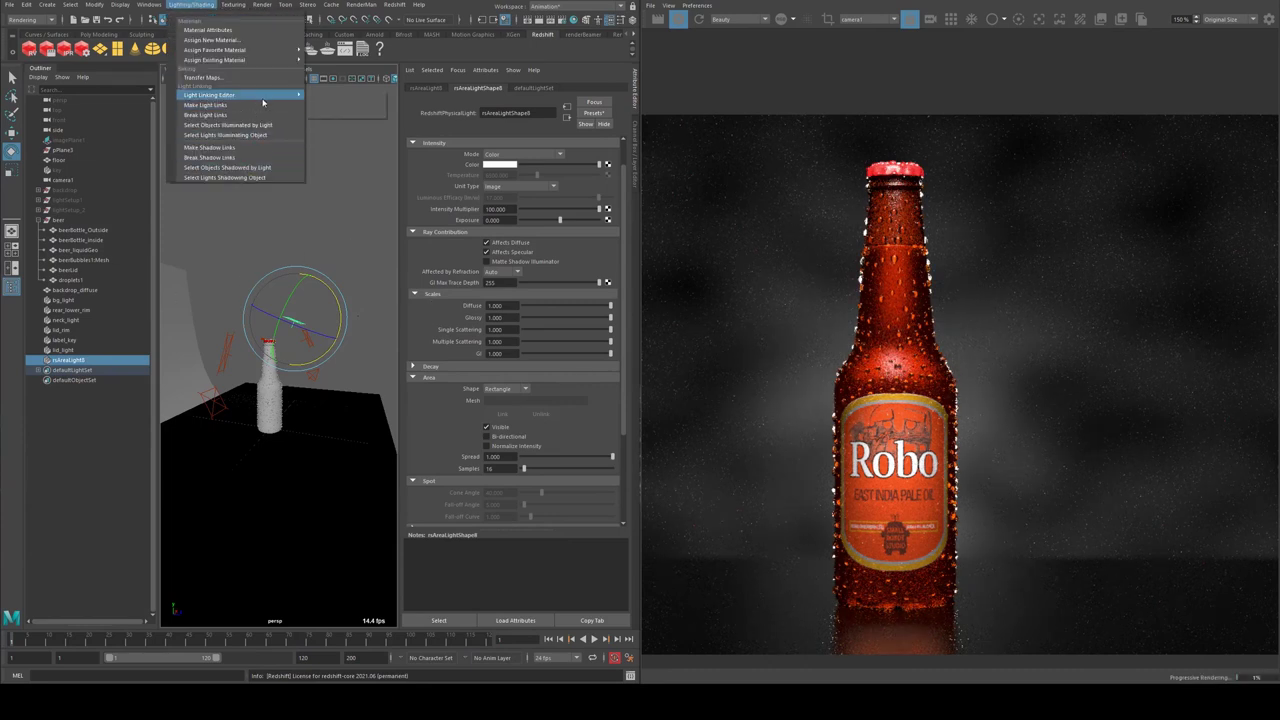
pyautogui.click(333, 104)
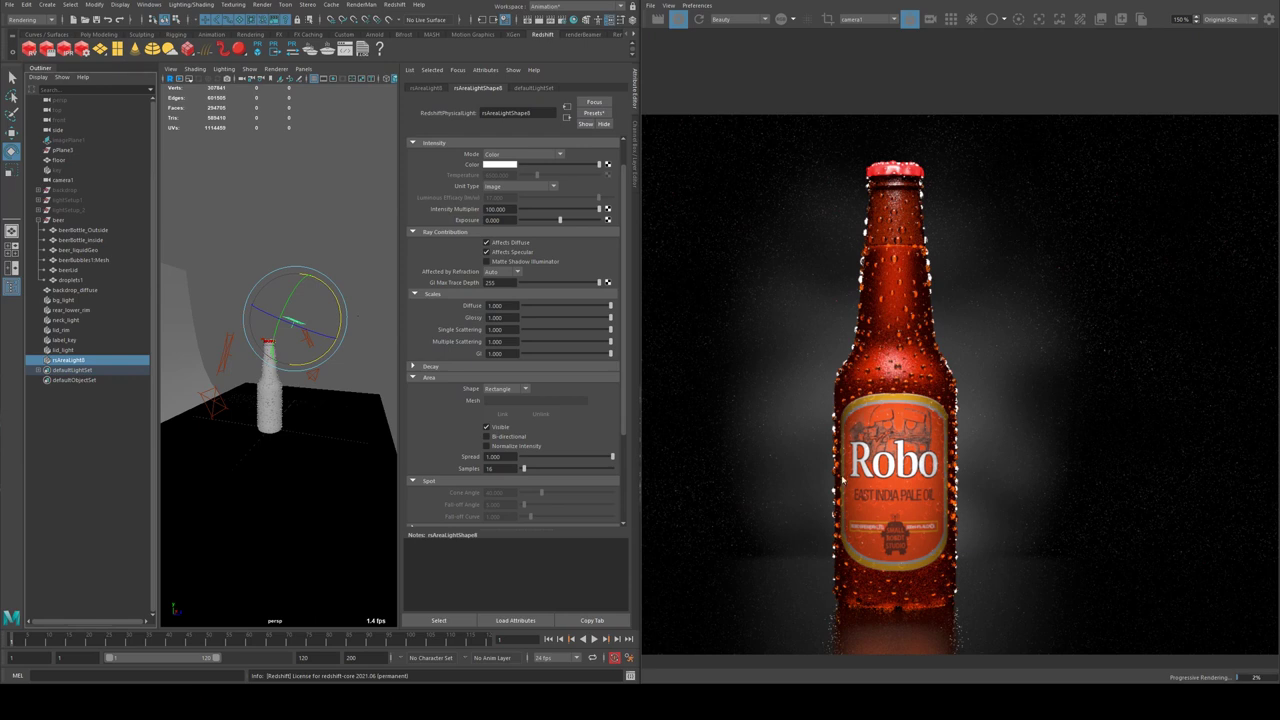
# - Examine the shoulder highlight, neck, label and rim reflections on the bottle in the render, both close up and in full
pyautogui.scroll(-2, 803, 309)
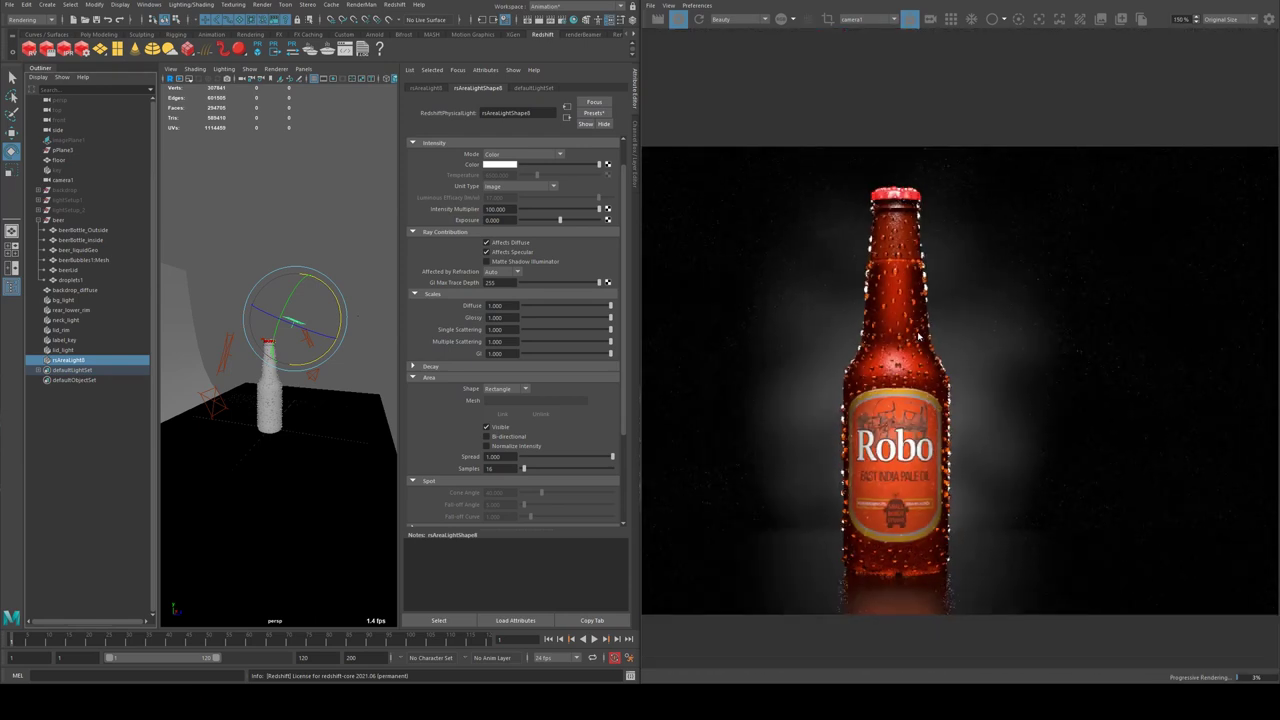
pyautogui.scroll(3, 930, 512)
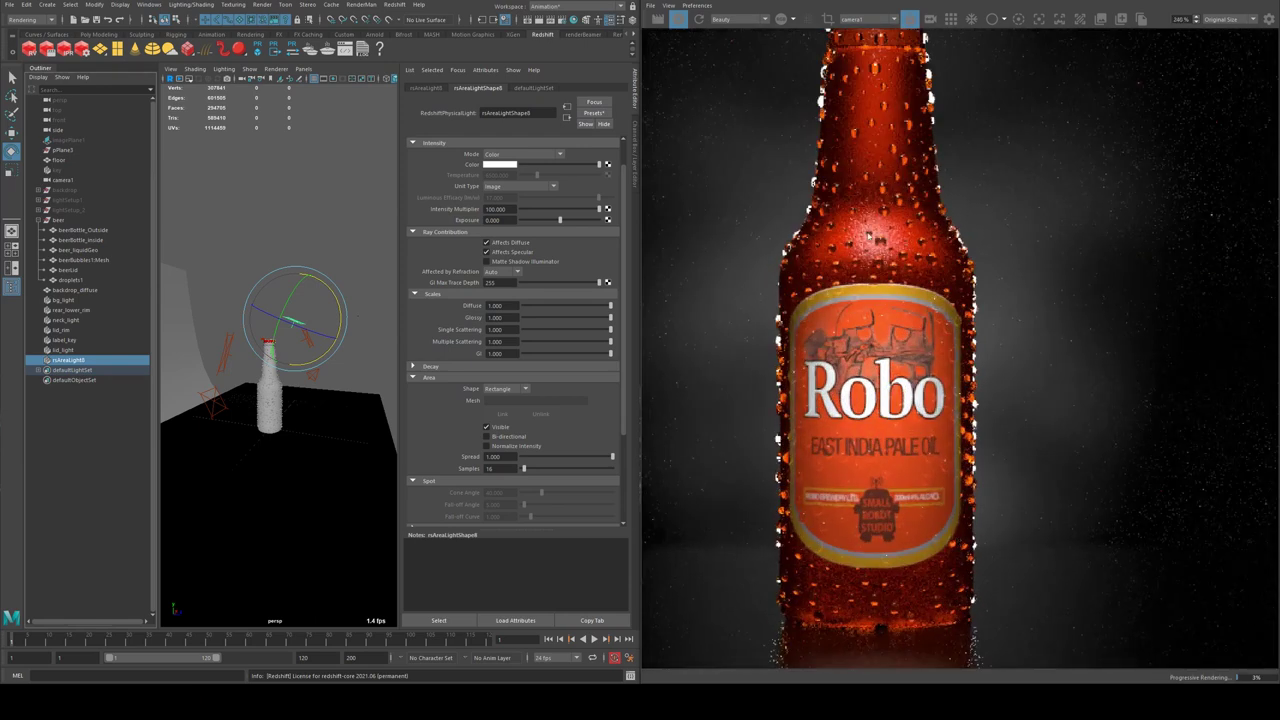
pyautogui.moveTo(890, 185); pyautogui.dragTo(920, 257, button='middle')
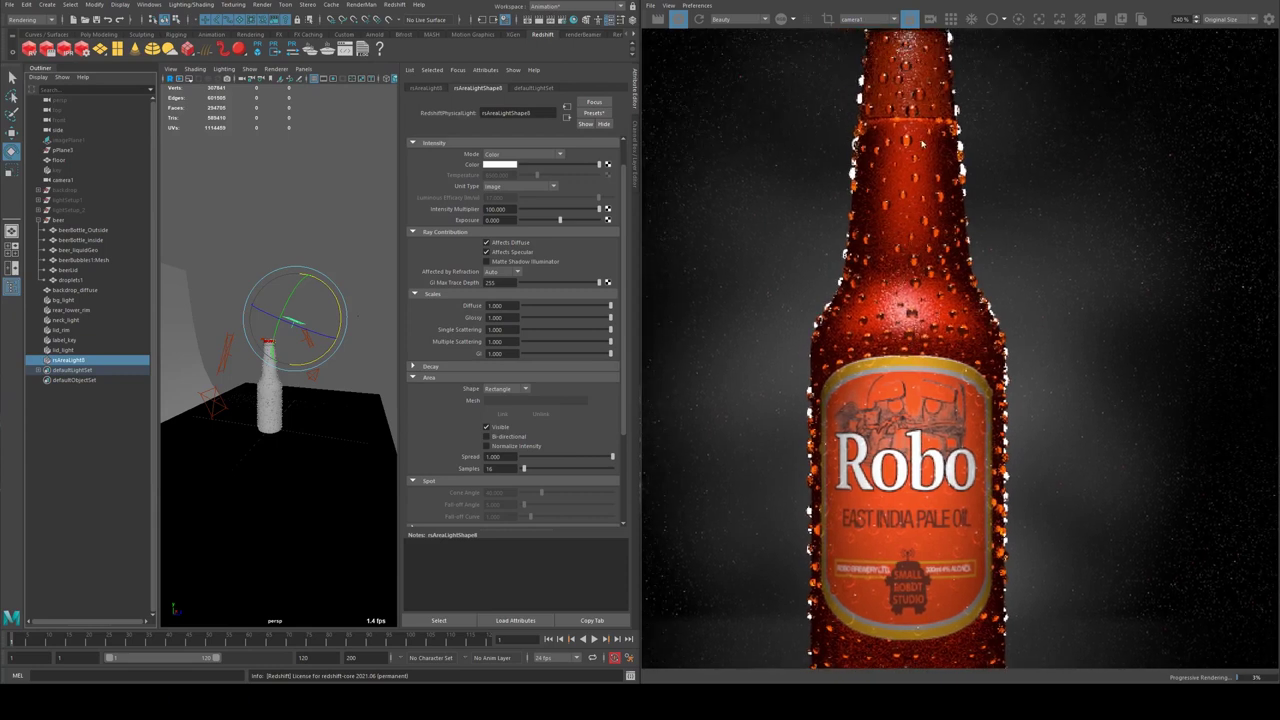
pyautogui.moveTo(903, 308); pyautogui.dragTo(918, 380, button='middle')
pyautogui.moveTo(939, 427); pyautogui.dragTo(932, 296, button='middle')
pyautogui.scroll(-3, 932, 296)
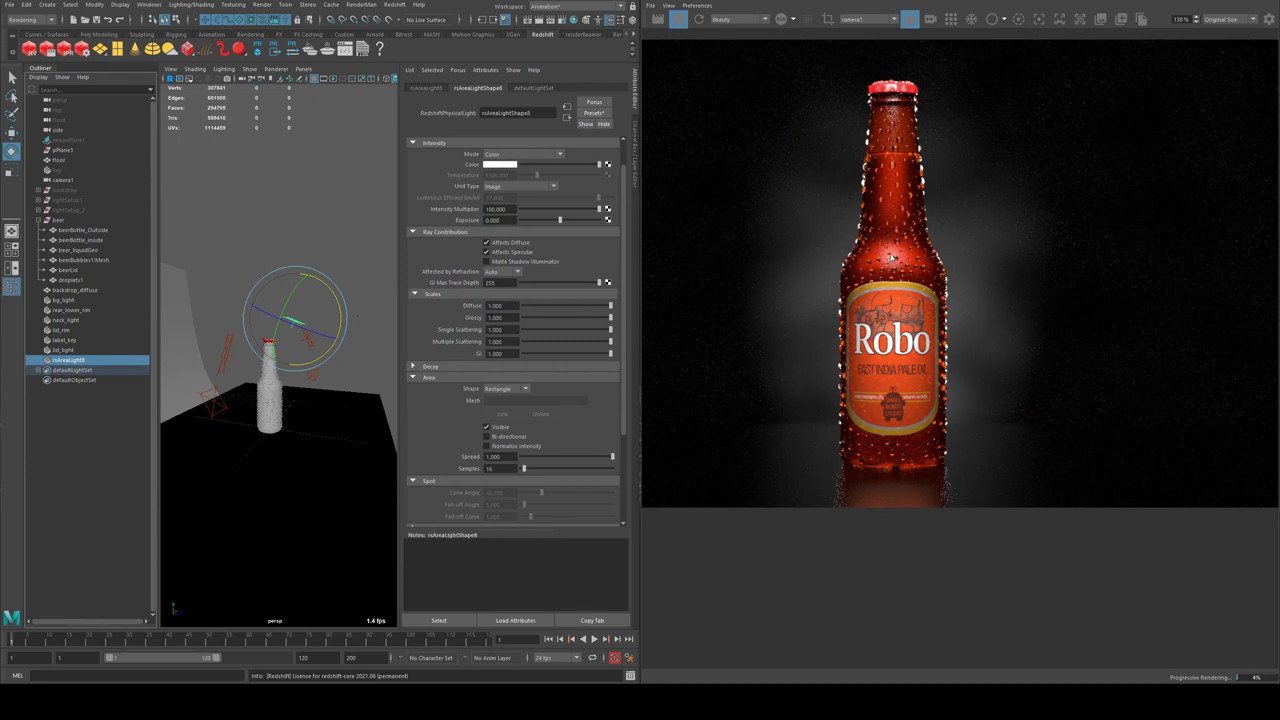
pyautogui.scroll(2, 967, 300)
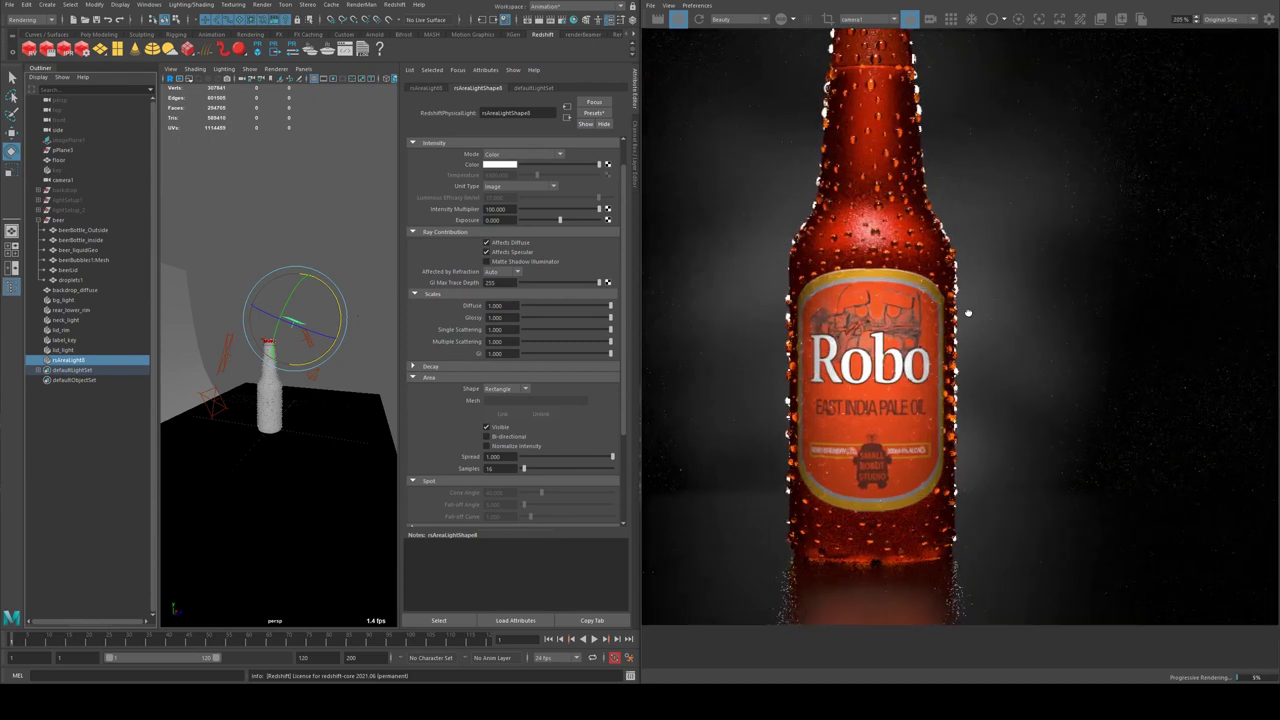
pyautogui.moveTo(1130, 165); pyautogui.dragTo(972, 349, button='middle')
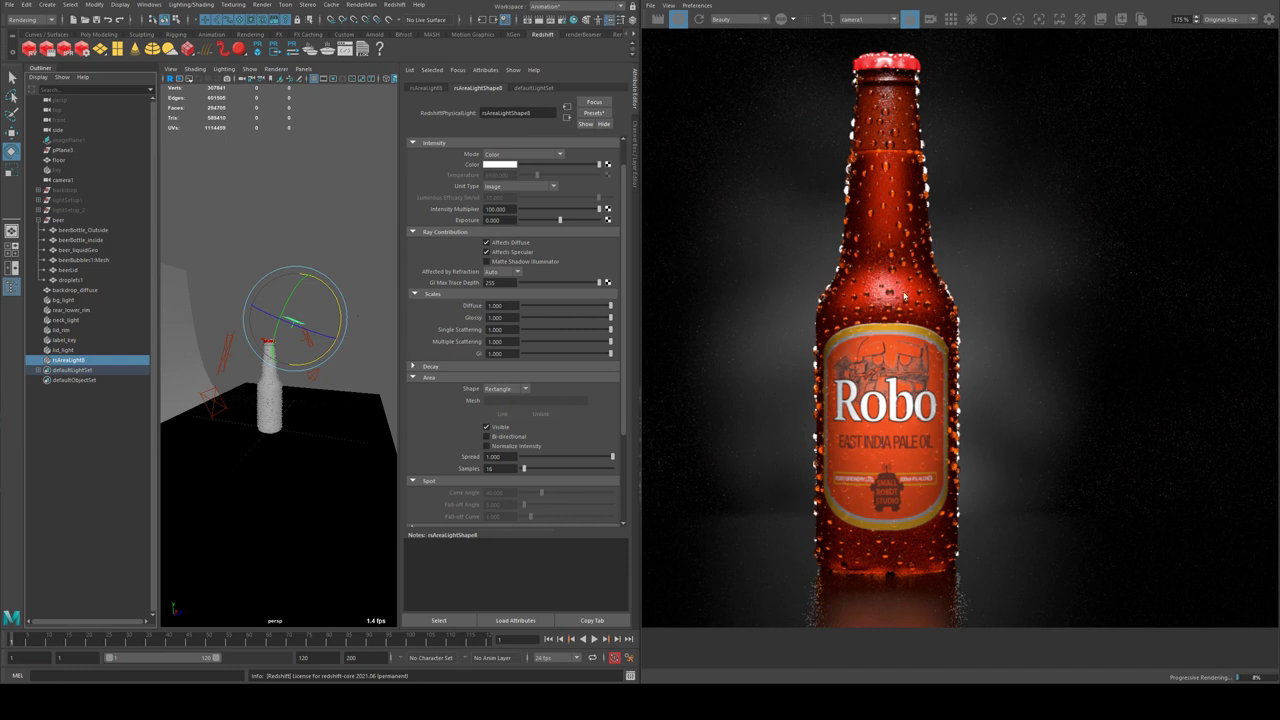
pyautogui.scroll(-2, 914, 268)
pyautogui.scroll(1, 914, 268)
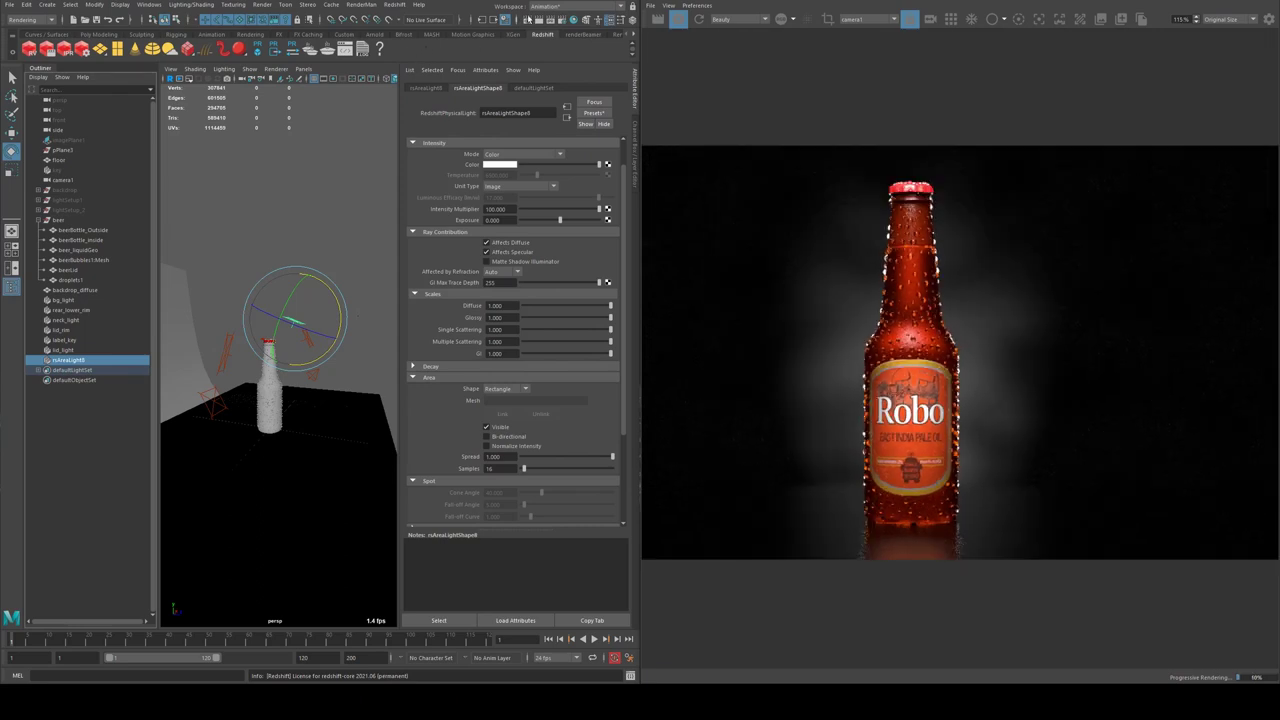
# - Graph the beer_liquid1 material in Hypershade and examine its reflection and refraction settings
pyautogui.click(576, 20)
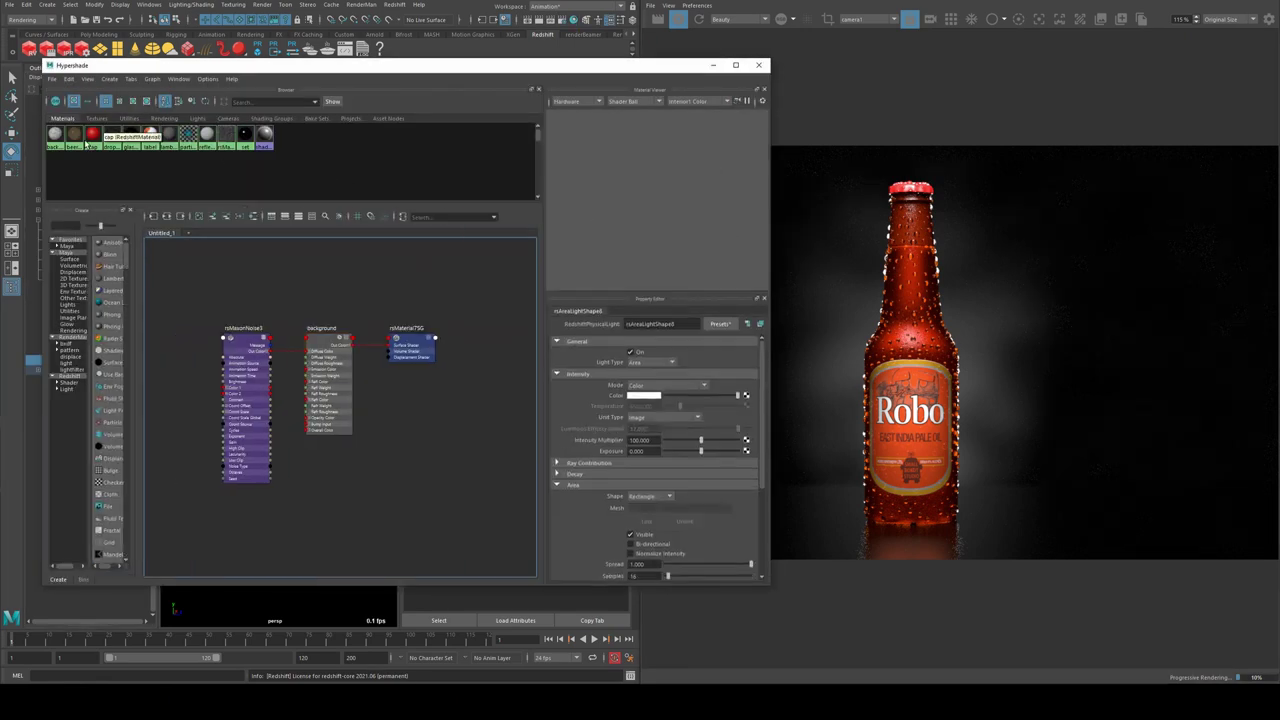
pyautogui.click(92, 136)
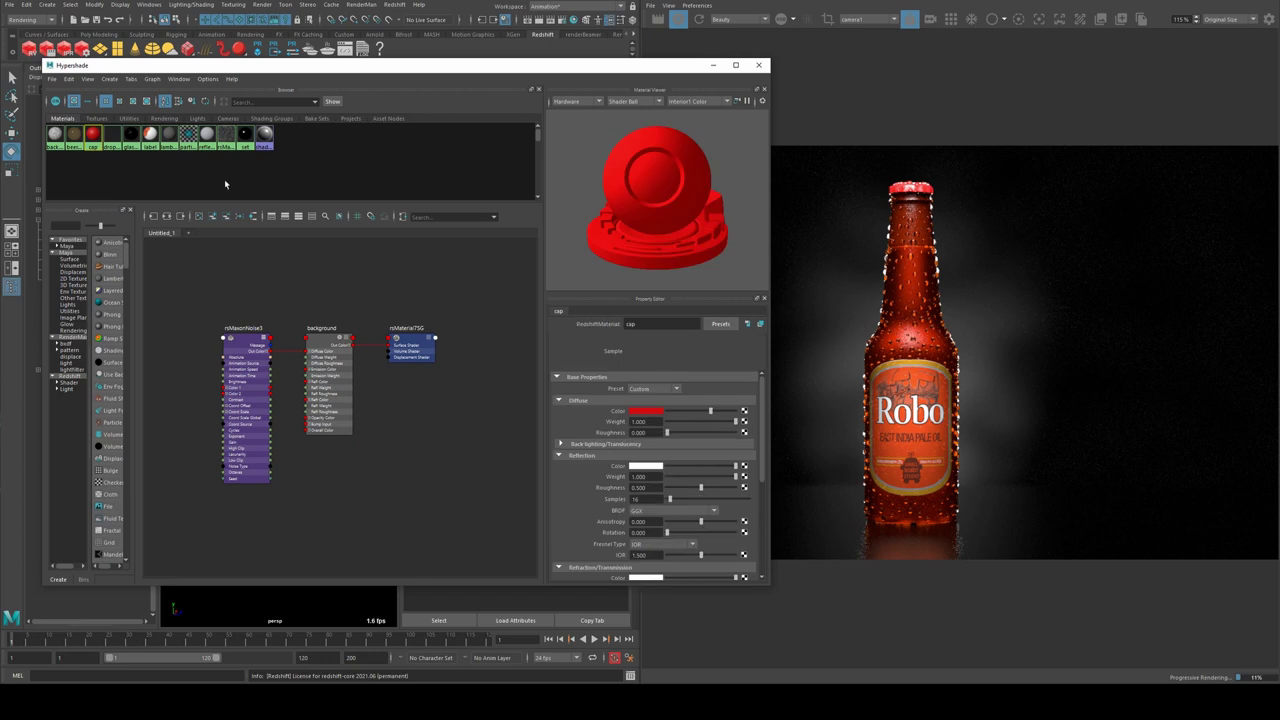
pyautogui.click(73, 136)
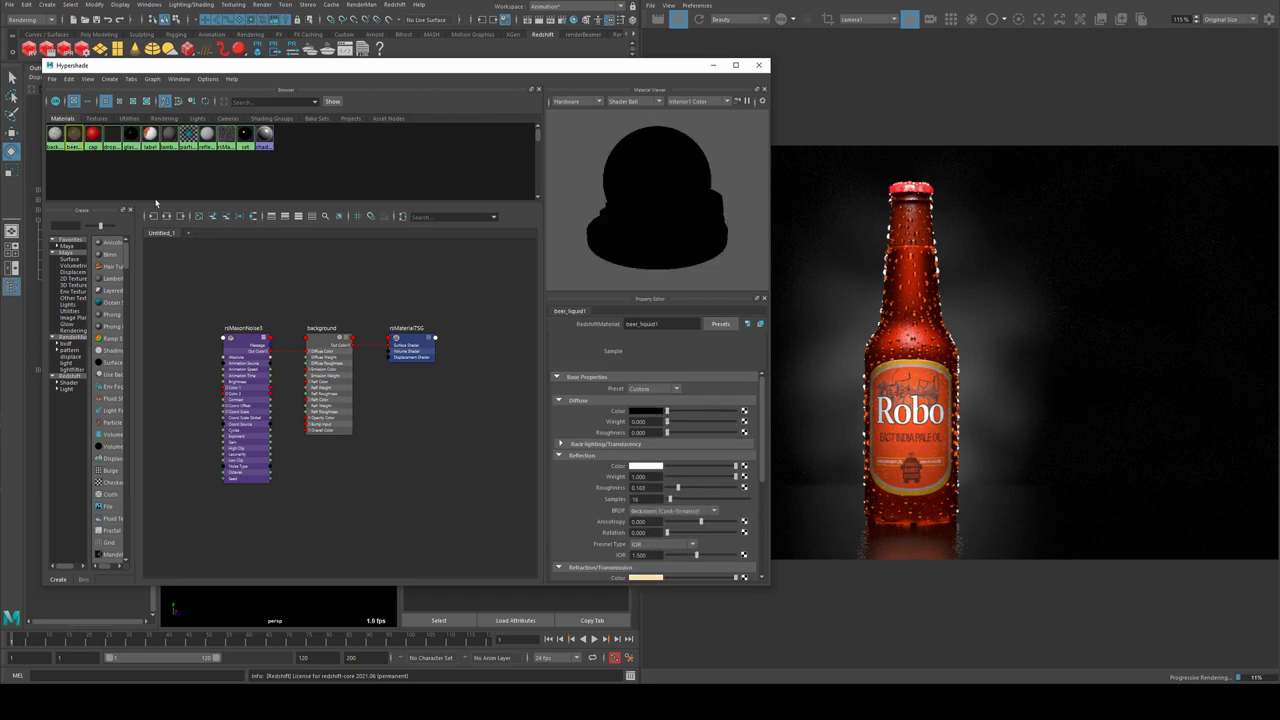
pyautogui.click(167, 216)
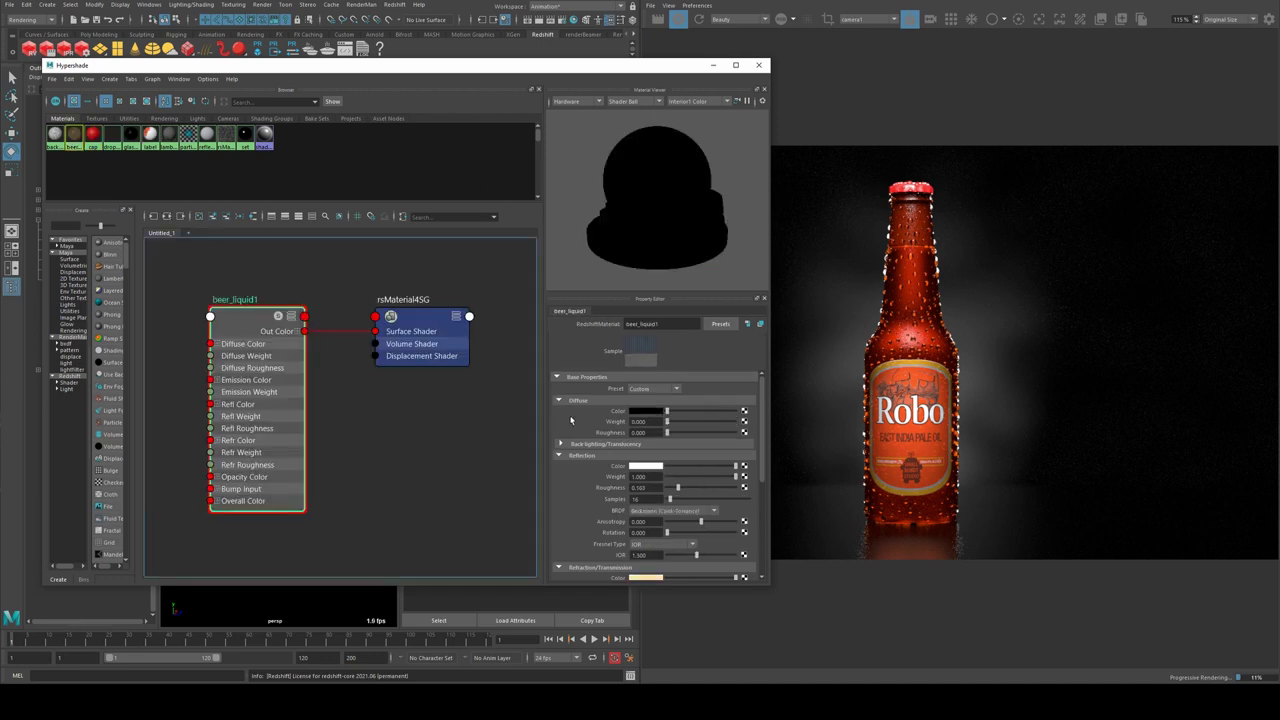
pyautogui.scroll(-5, 564, 418)
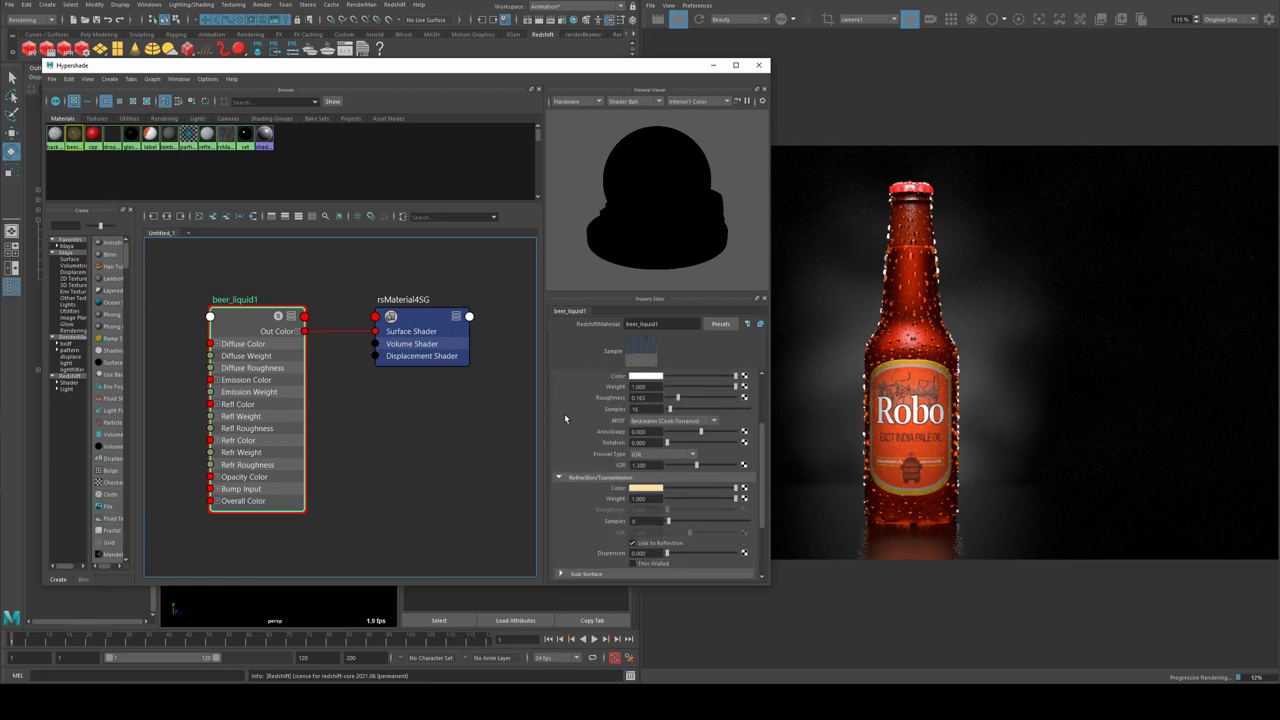
pyautogui.scroll(4, 581, 422)
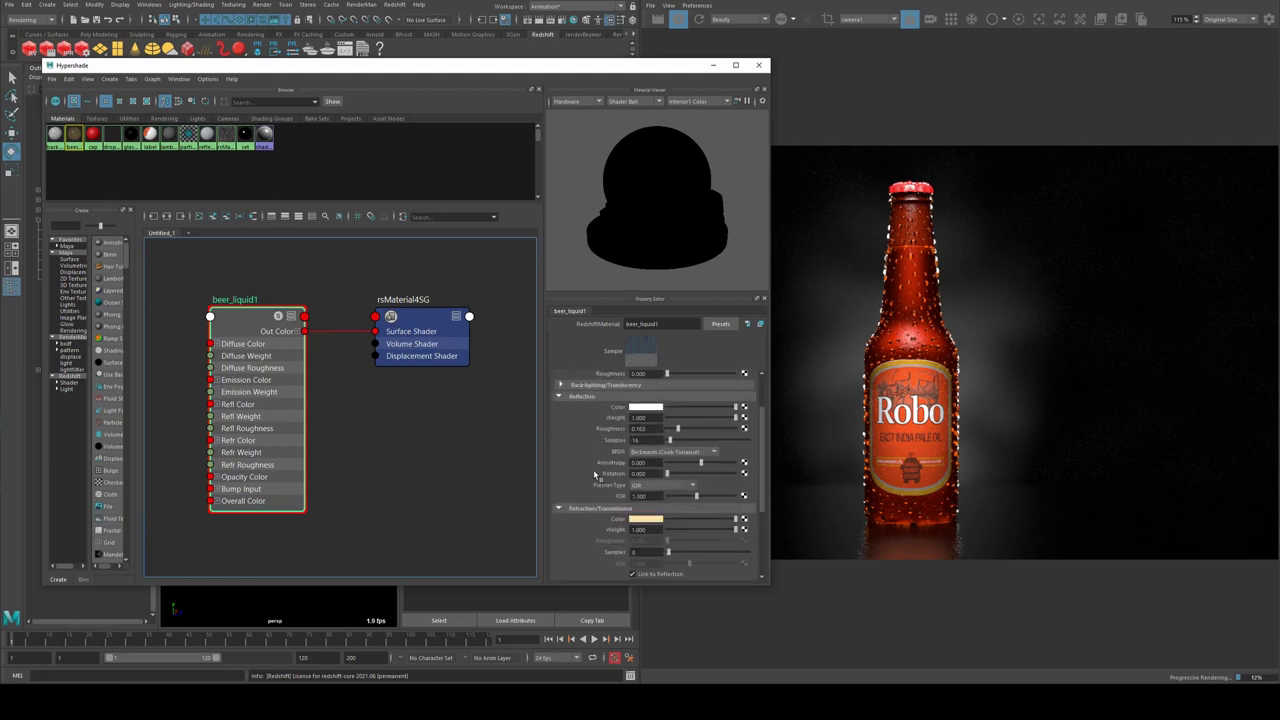
pyautogui.scroll(-2, 598, 477)
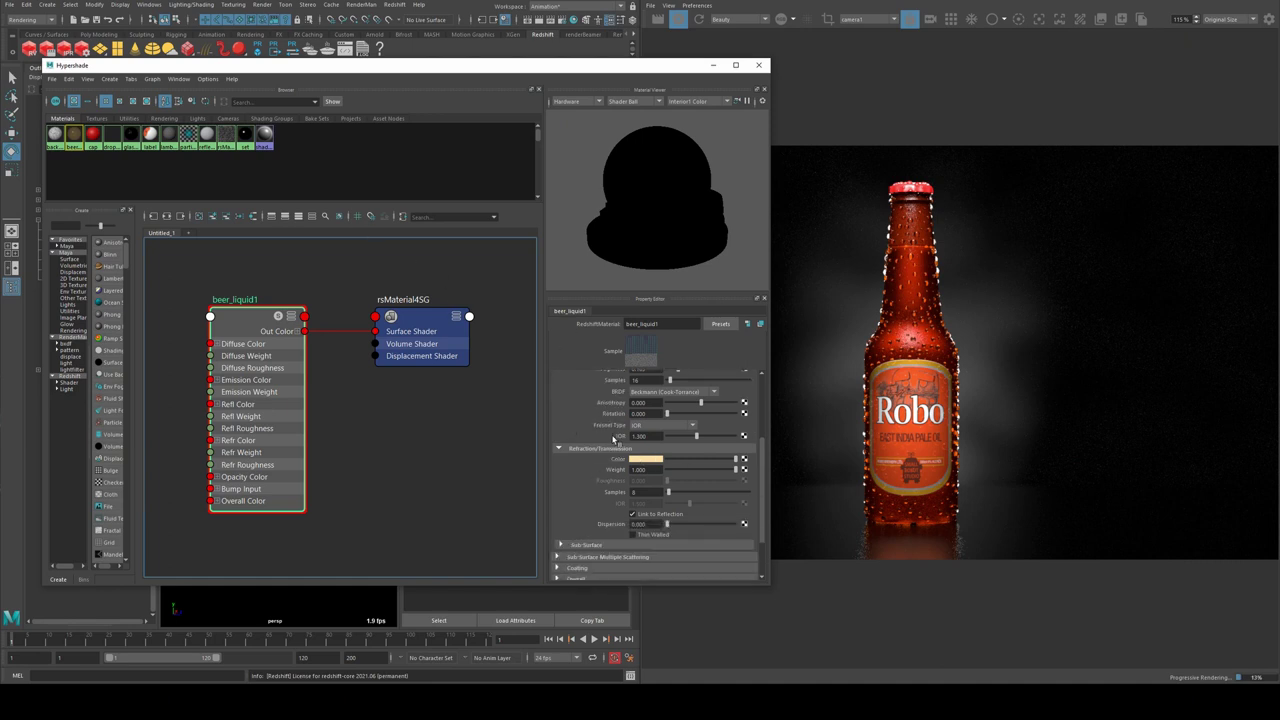
pyautogui.scroll(1, 612, 437)
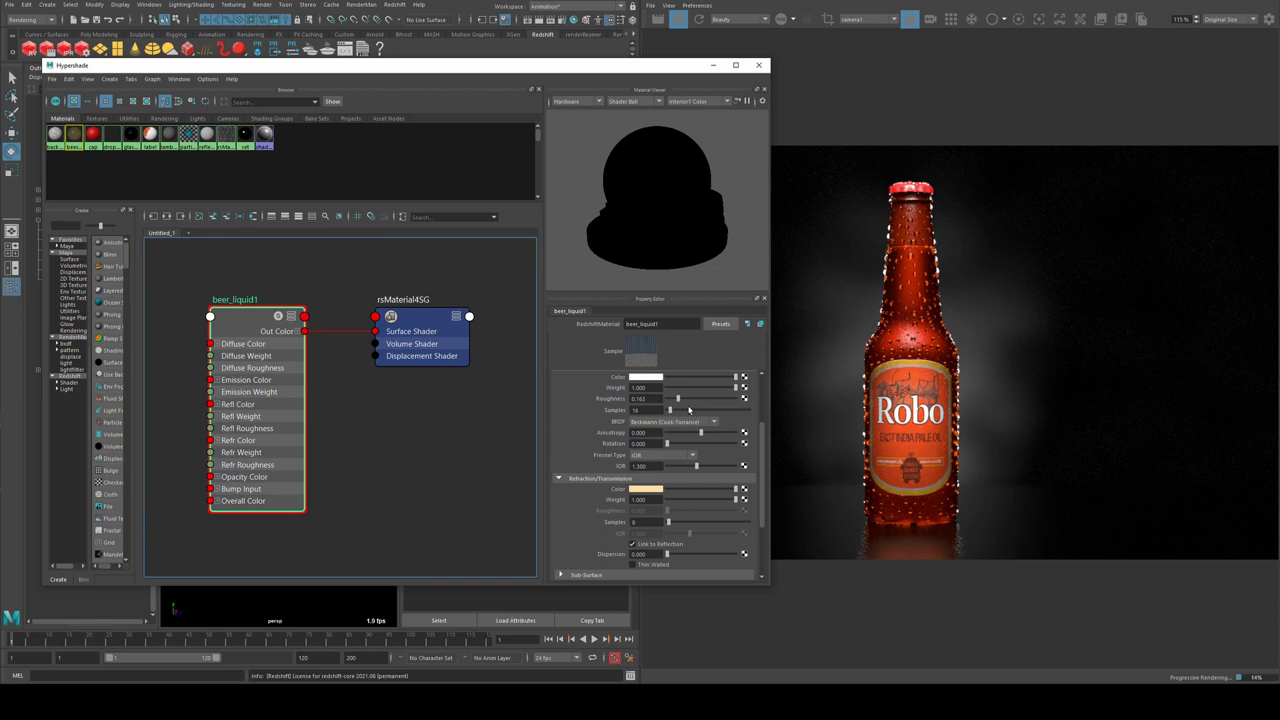
# - Clear the graph, chart the rsMaterialBlender3 network from the glassBase material and enlarge Hypershade to show all its nodes
pyautogui.click(201, 218)
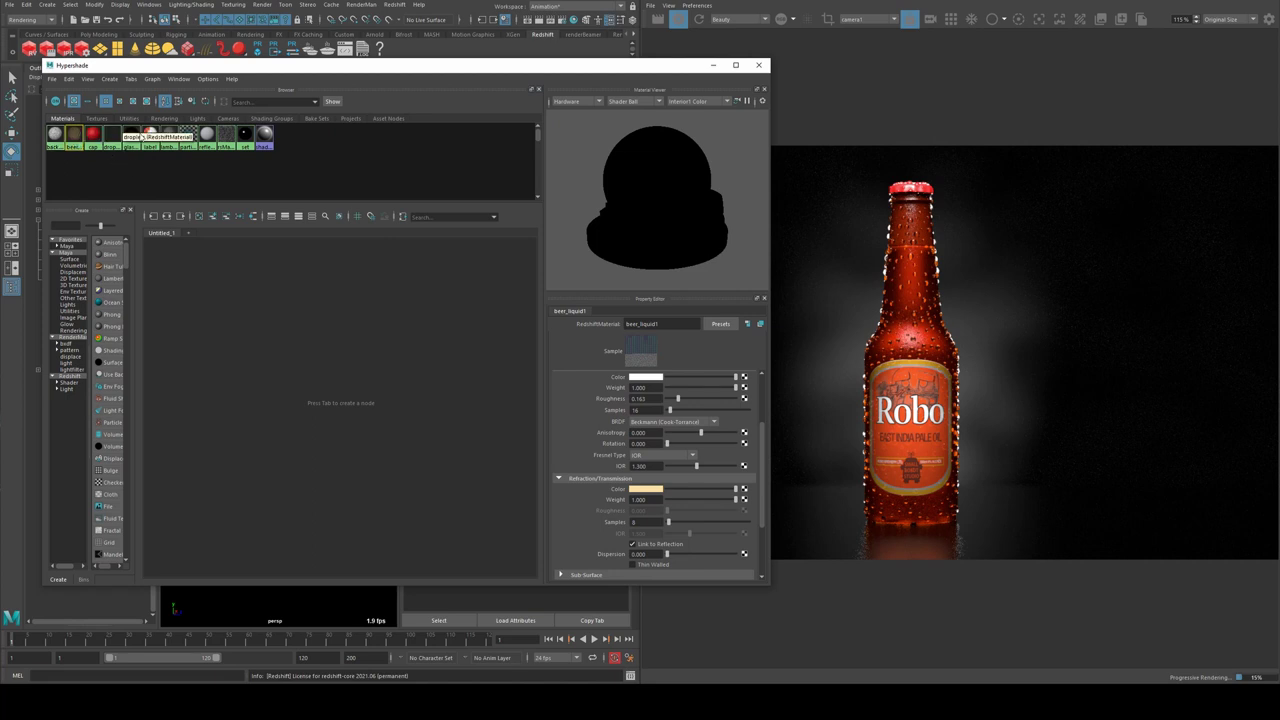
pyautogui.moveTo(131, 135); pyautogui.dragTo(381, 358)
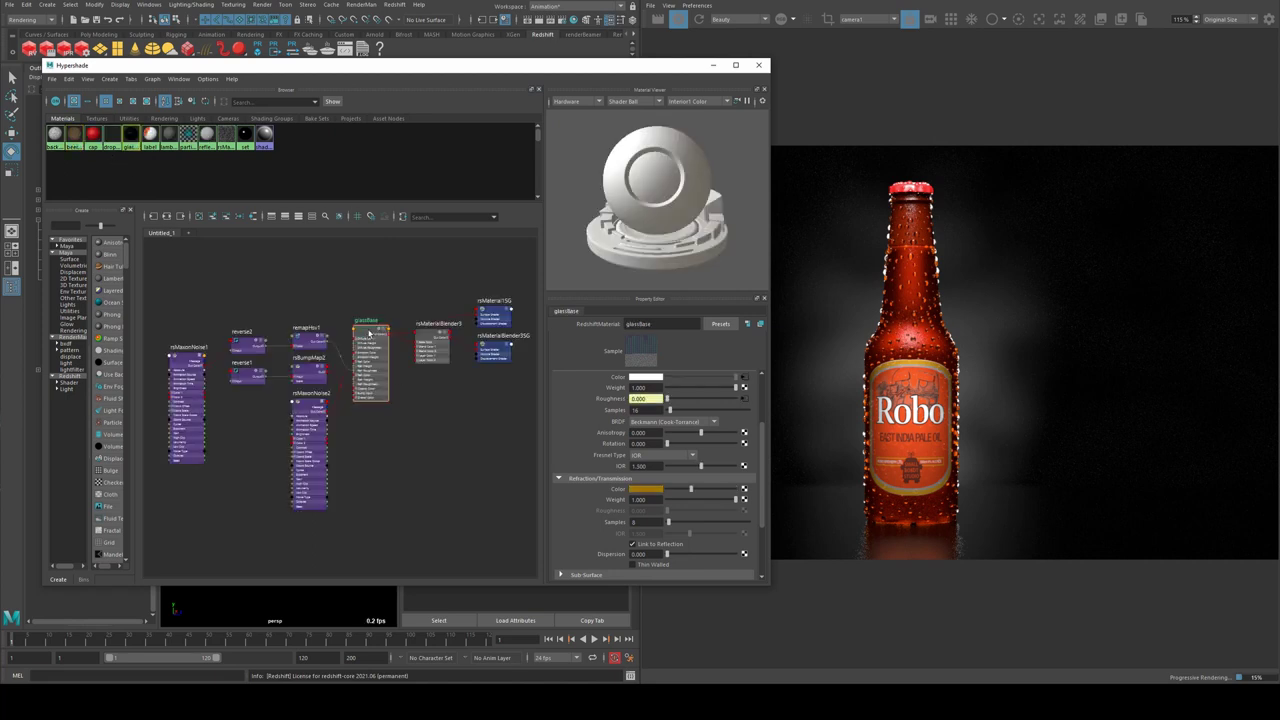
pyautogui.click(430, 342)
pyautogui.click(168, 215)
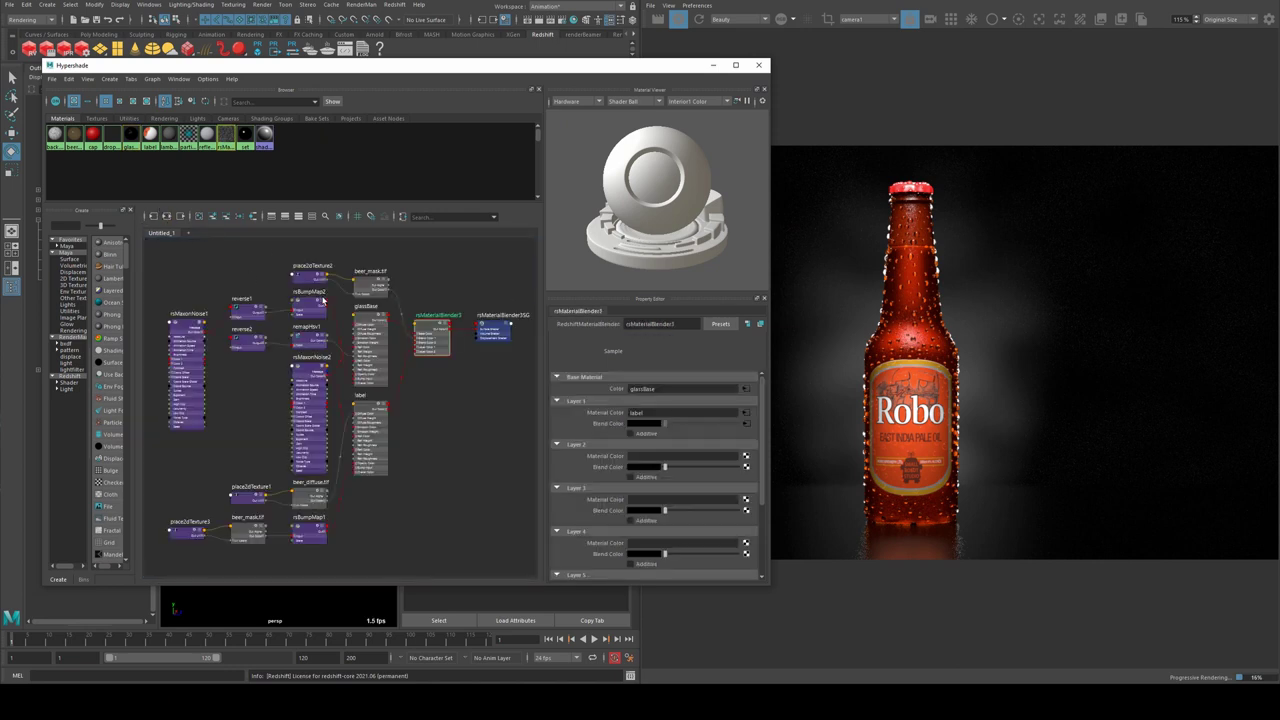
pyautogui.scroll(-3, 472, 438)
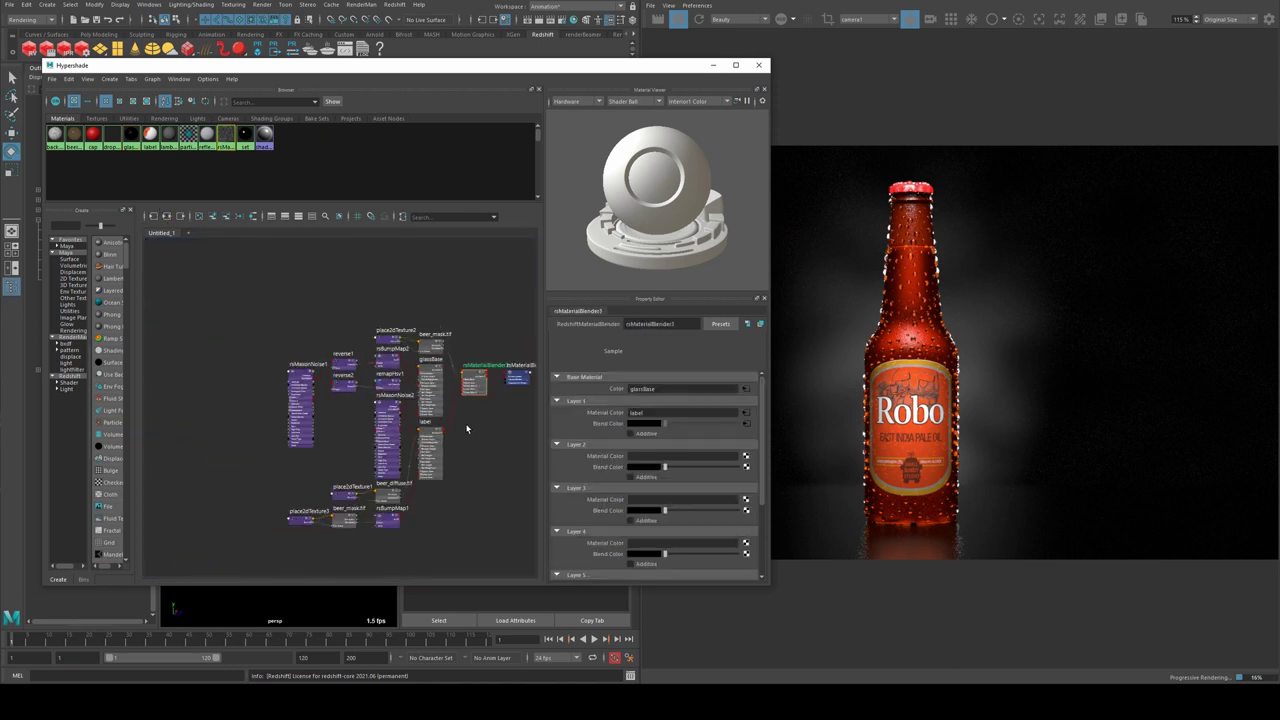
pyautogui.doubleClick(643, 61)
pyautogui.scroll(3, 654, 494)
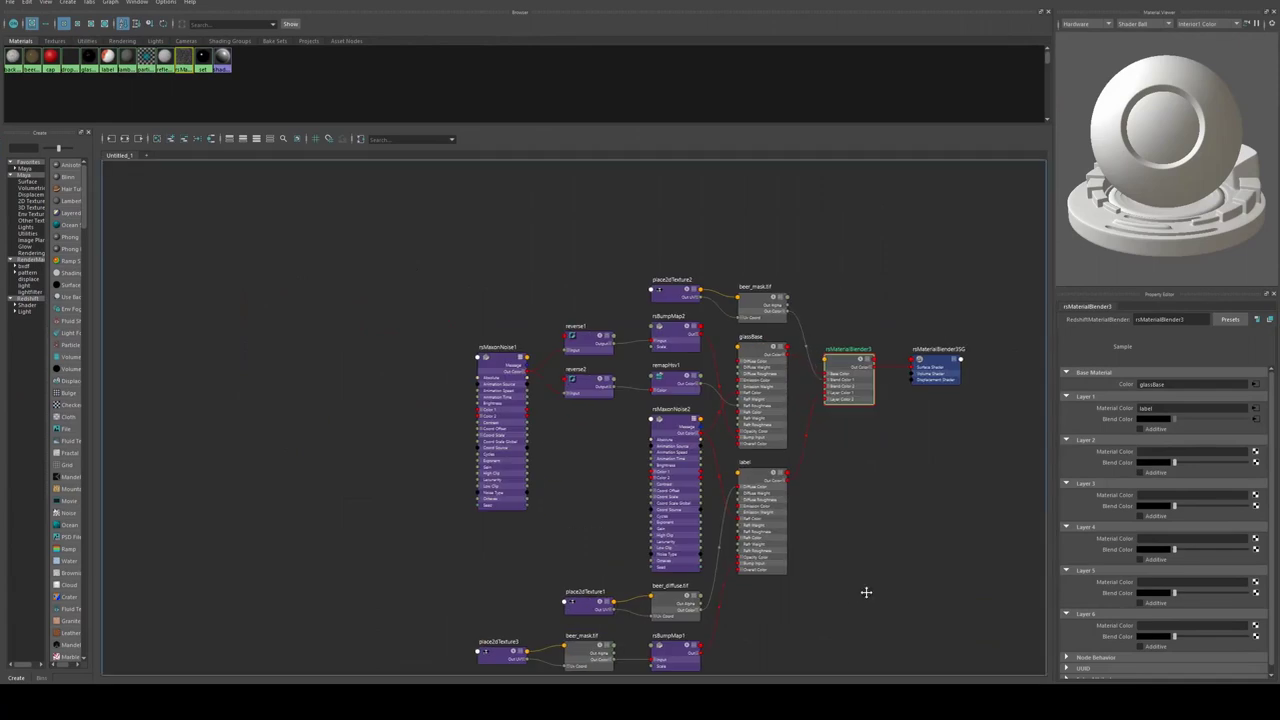
pyautogui.keyDown('alt'); pyautogui.moveTo(866, 591); pyautogui.dragTo(778, 496, button='middle'); pyautogui.keyUp('alt')
# - Inspect the glassBase, label and rsBumpMap1 nodes and compare the label's bump with the bottle render
pyautogui.click(686, 277)
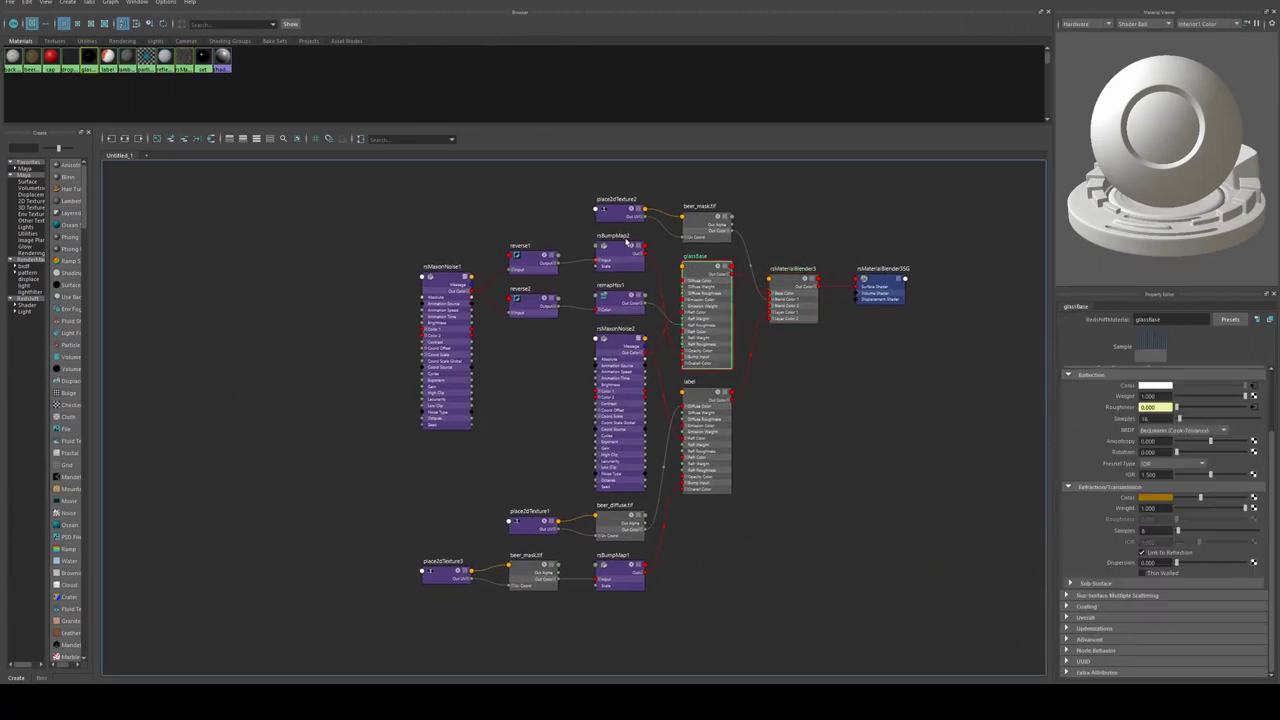
pyautogui.click(711, 390)
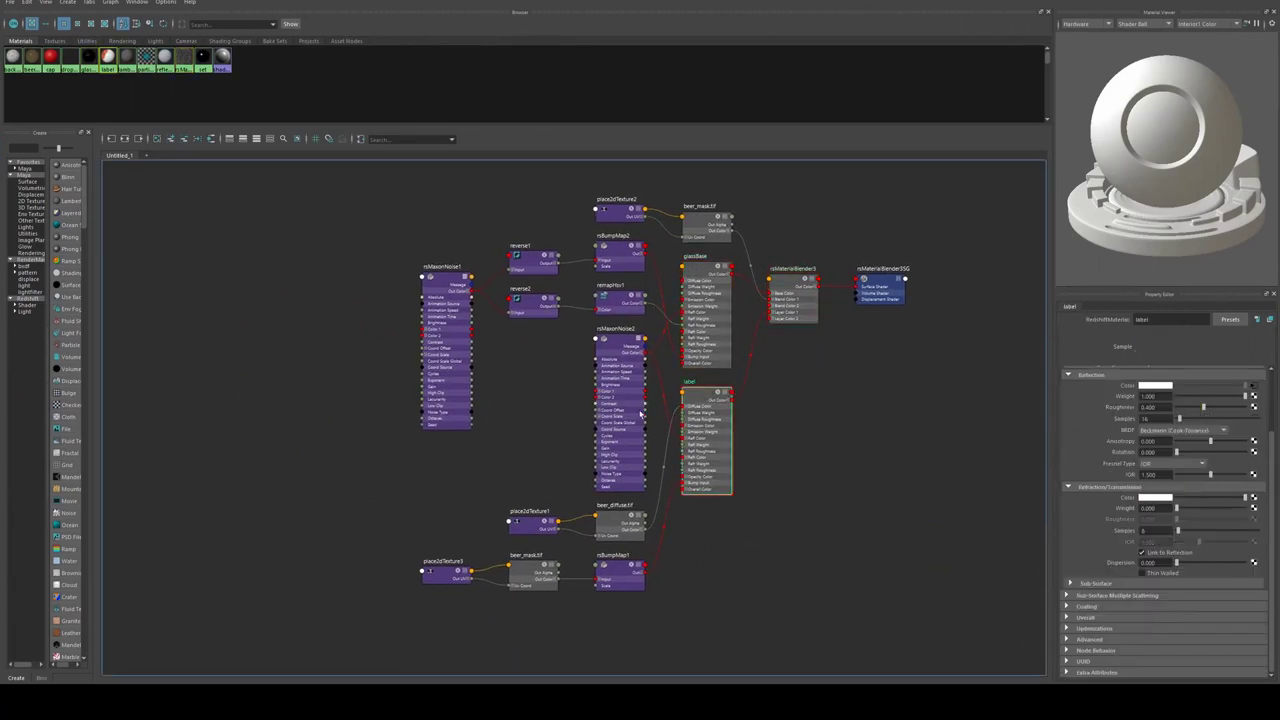
pyautogui.scroll(2, 690, 555)
pyautogui.scroll(2, 1103, 470)
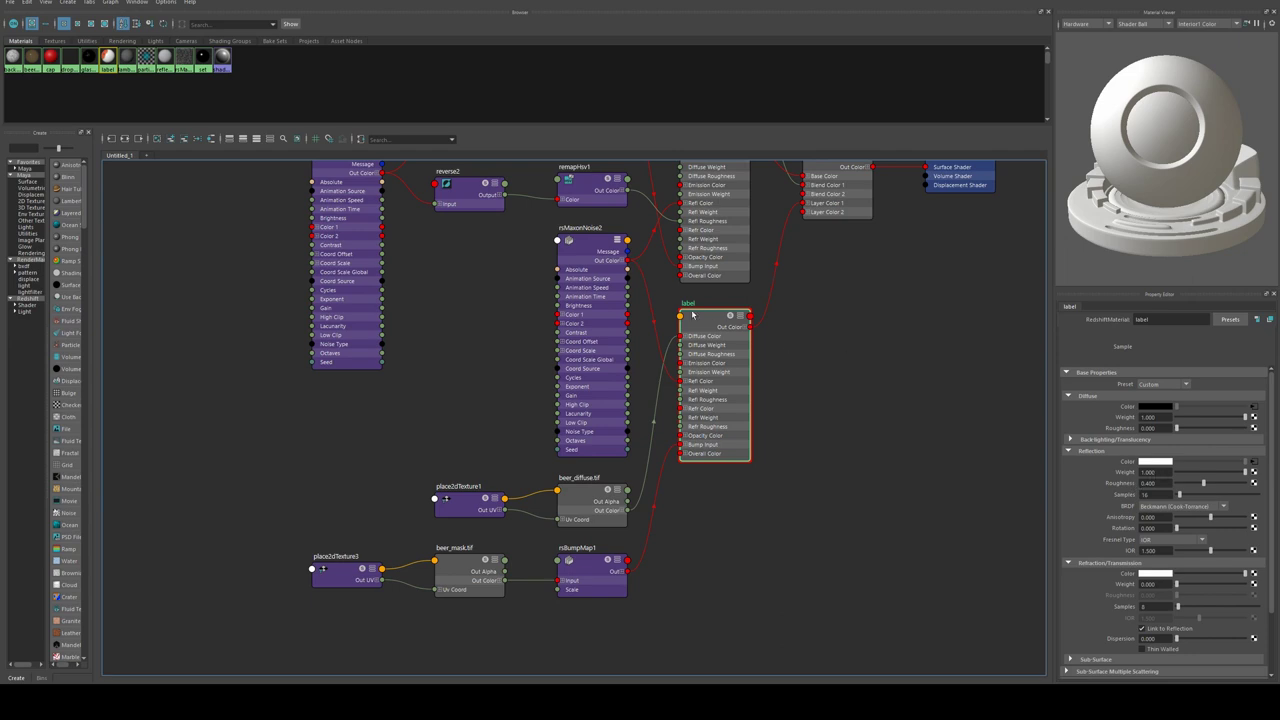
pyautogui.click(595, 567)
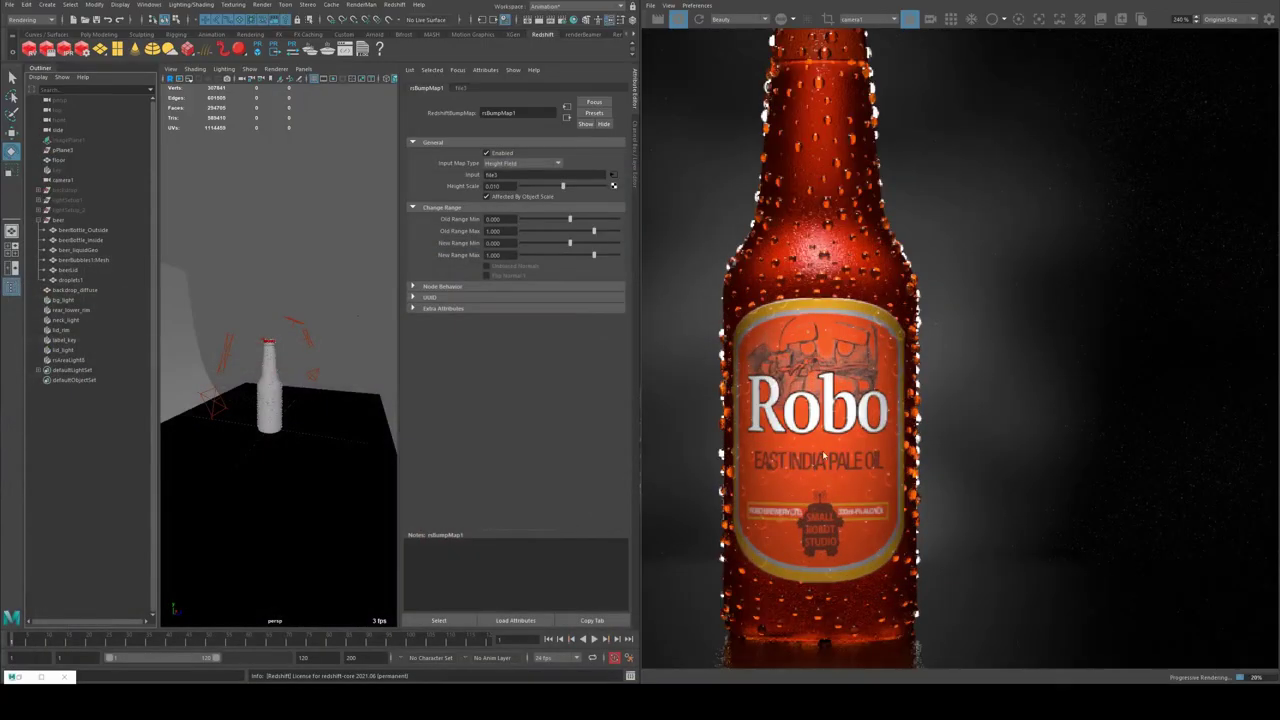
pyautogui.scroll(-4, 742, 292)
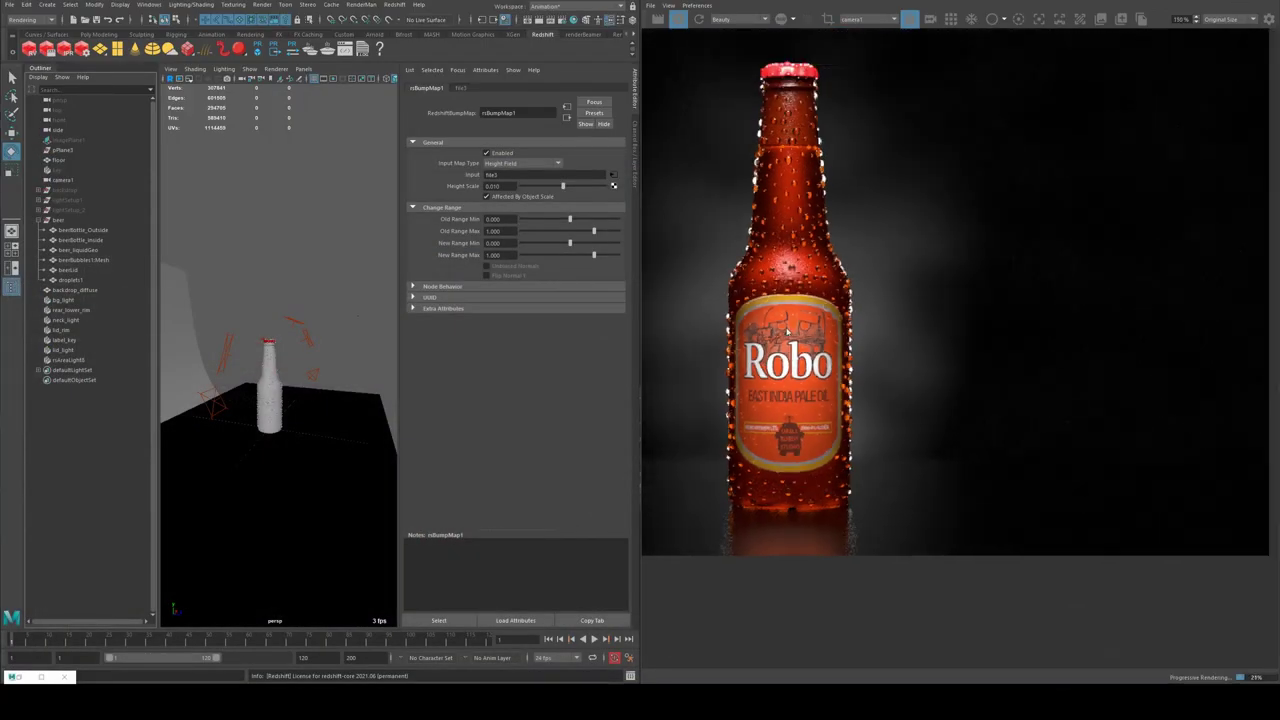
pyautogui.scroll(4, 740, 332)
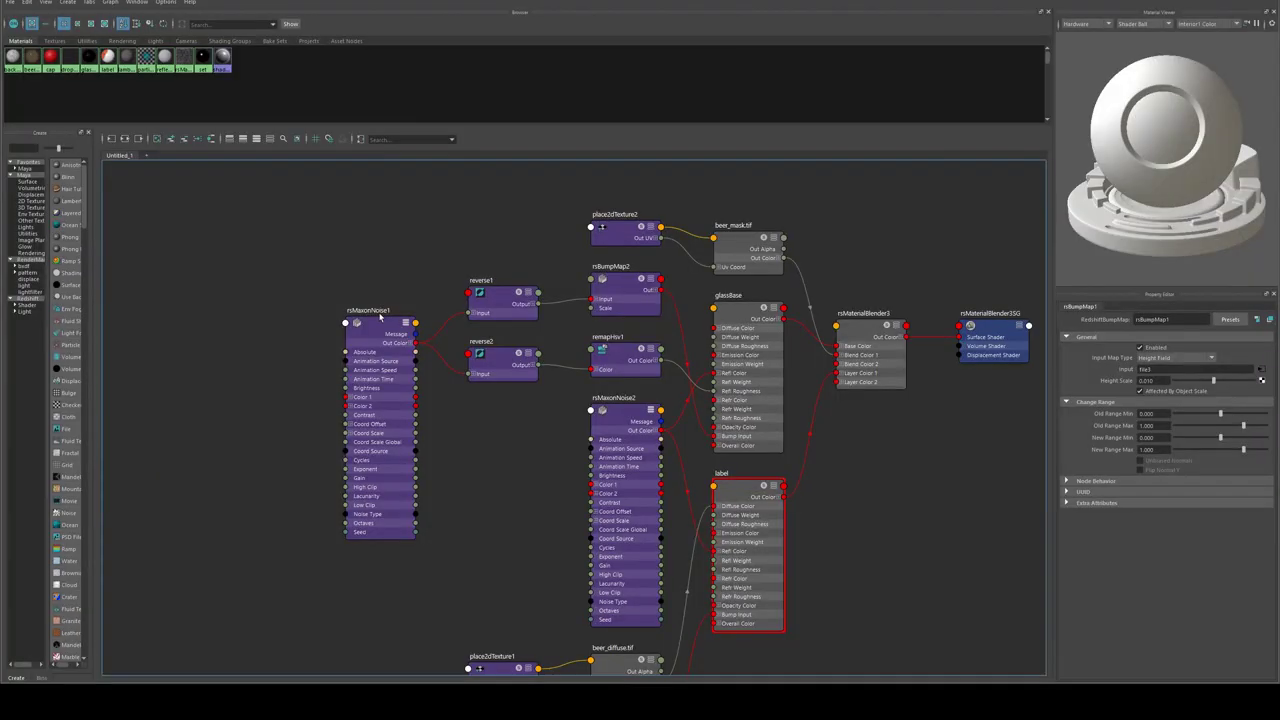
# - Collapse the rsMaxonNoise2 node, move it down beside the label node, and select rsMaxonNoise1 to inspect its noise settings
pyautogui.click(606, 405)
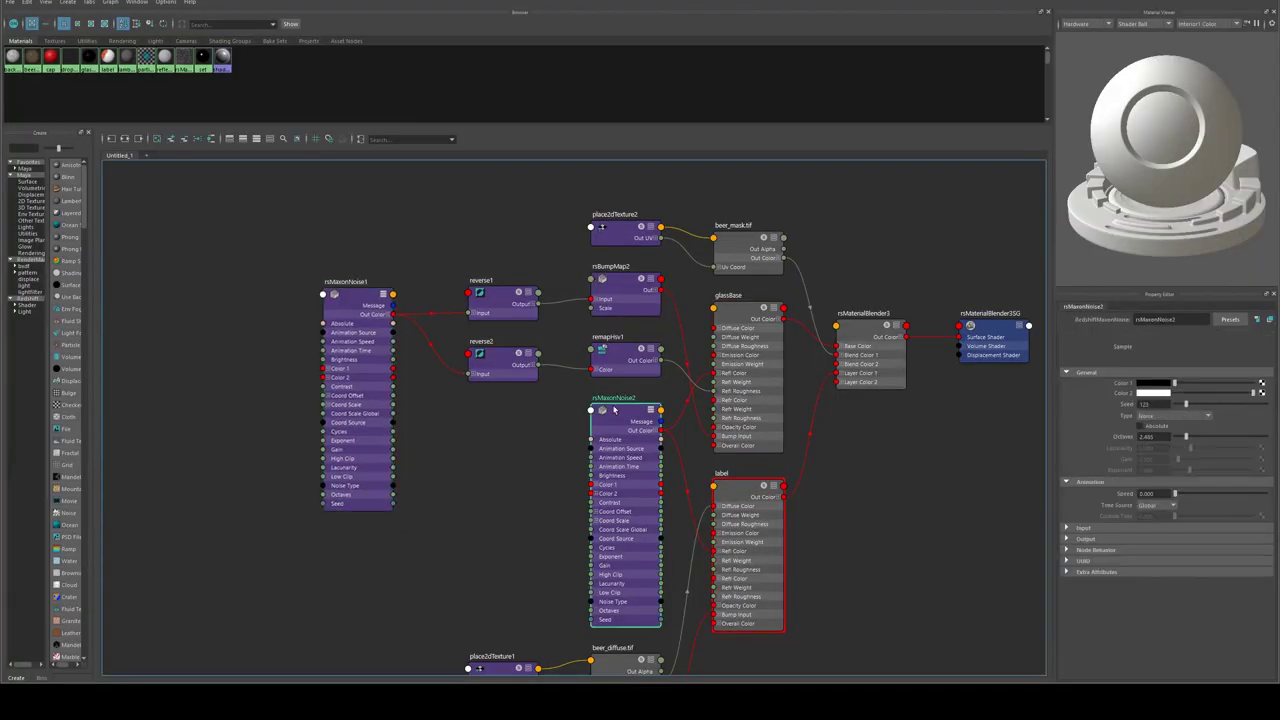
pyautogui.press('1')
pyautogui.moveTo(606, 405); pyautogui.dragTo(578, 506)
pyautogui.click(362, 294)
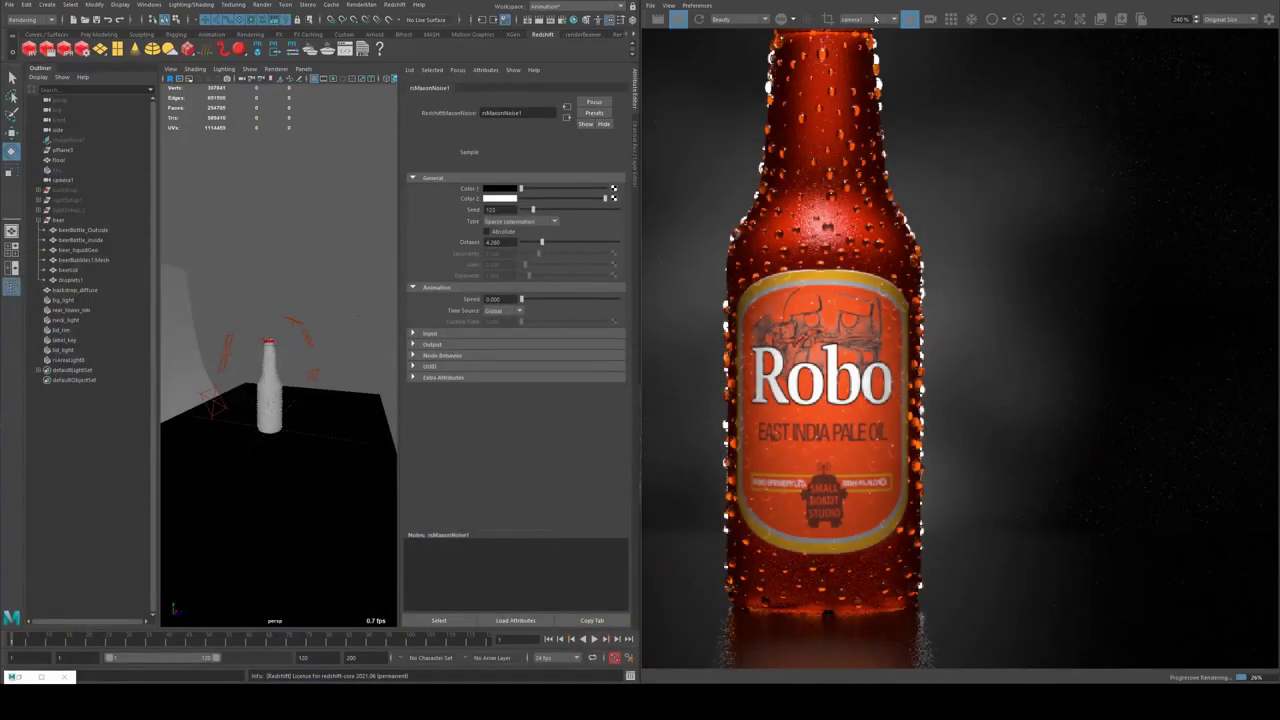
# - Switch the render camera to persp and frame the bottle's neck and shoulder to examine the glass surface
pyautogui.click(875, 19)
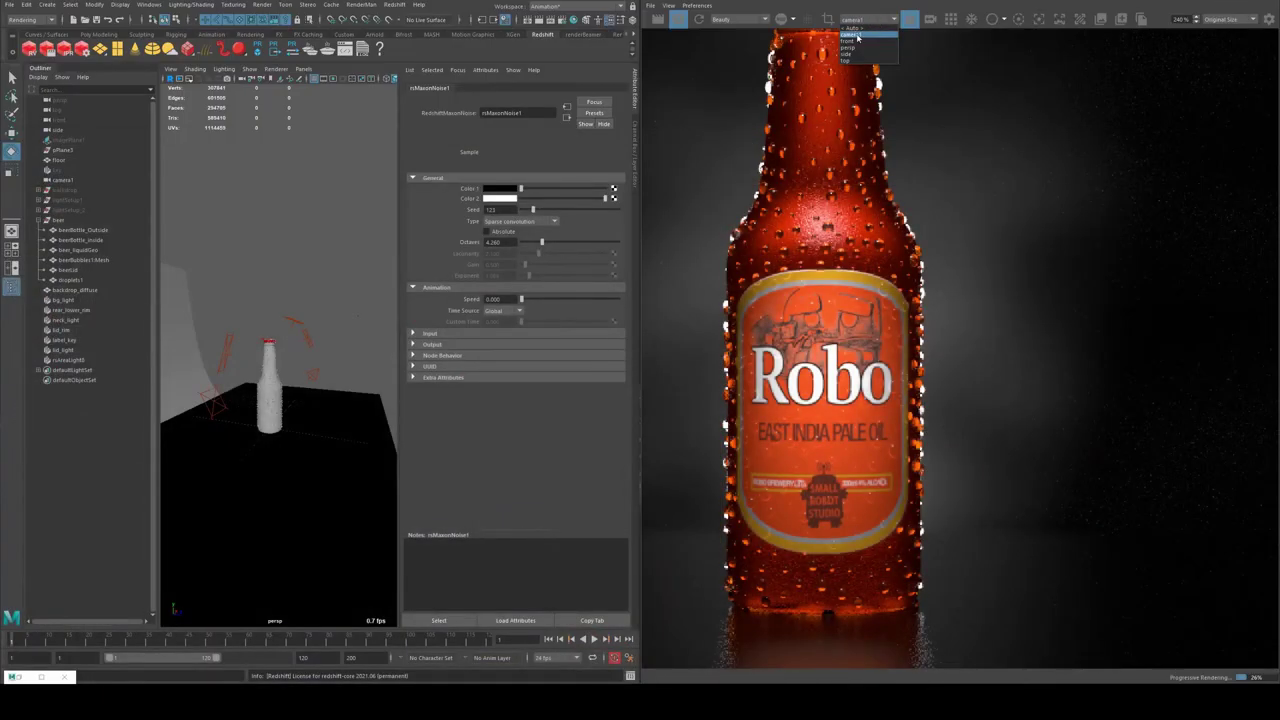
pyautogui.click(858, 46)
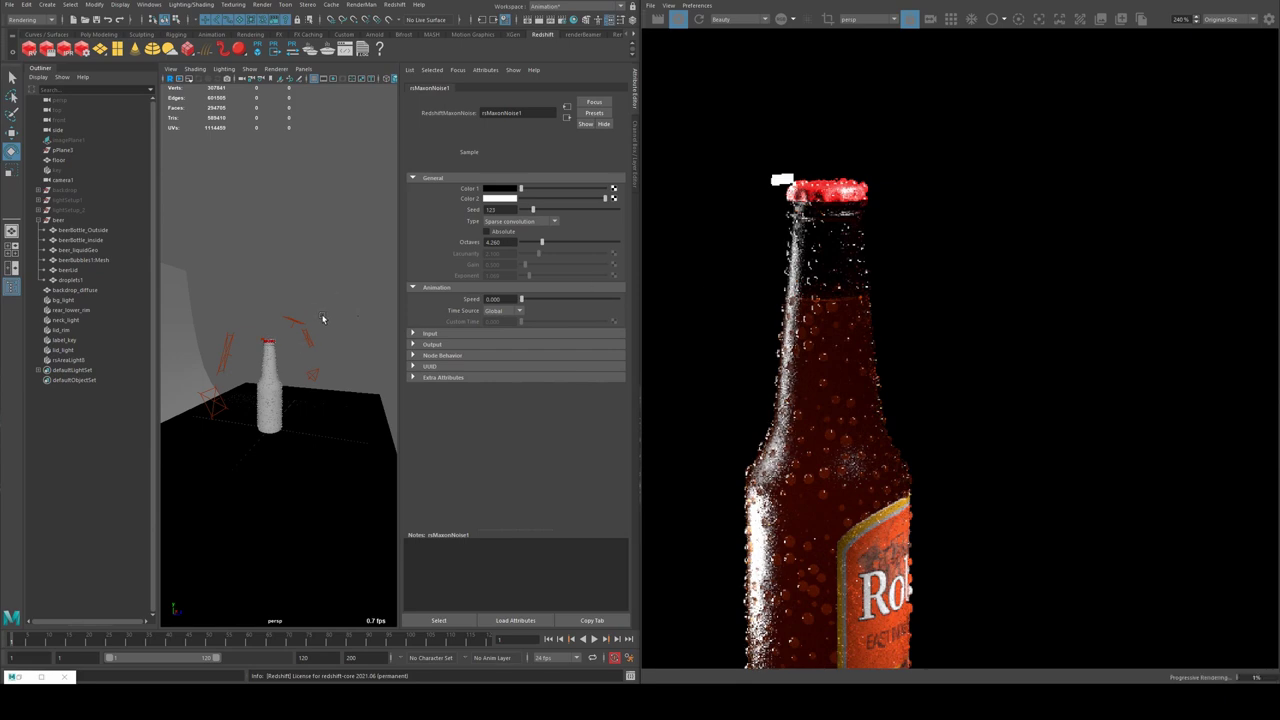
pyautogui.keyDown('alt'); pyautogui.moveTo(323, 320); pyautogui.dragTo(271, 314); pyautogui.keyUp('alt')
pyautogui.keyDown('alt'); pyautogui.moveTo(270, 352); pyautogui.dragTo(310, 375, button='right'); pyautogui.keyUp('alt')
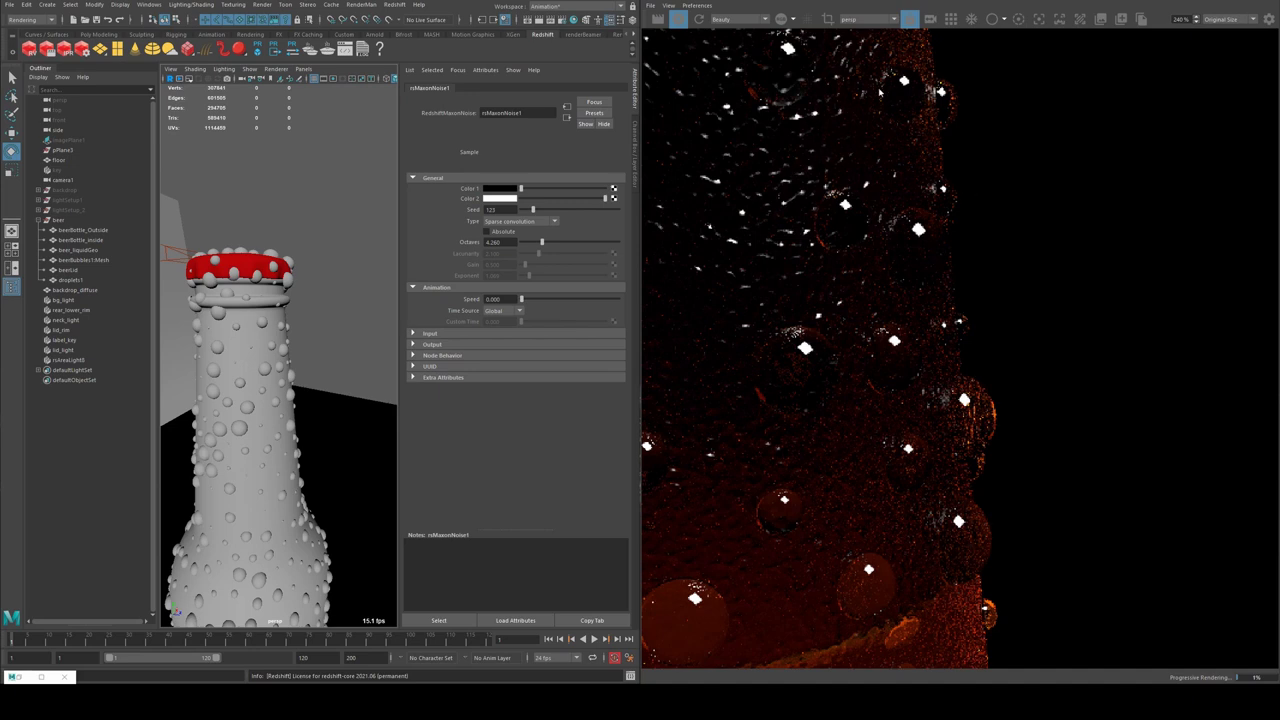
pyautogui.press('[')
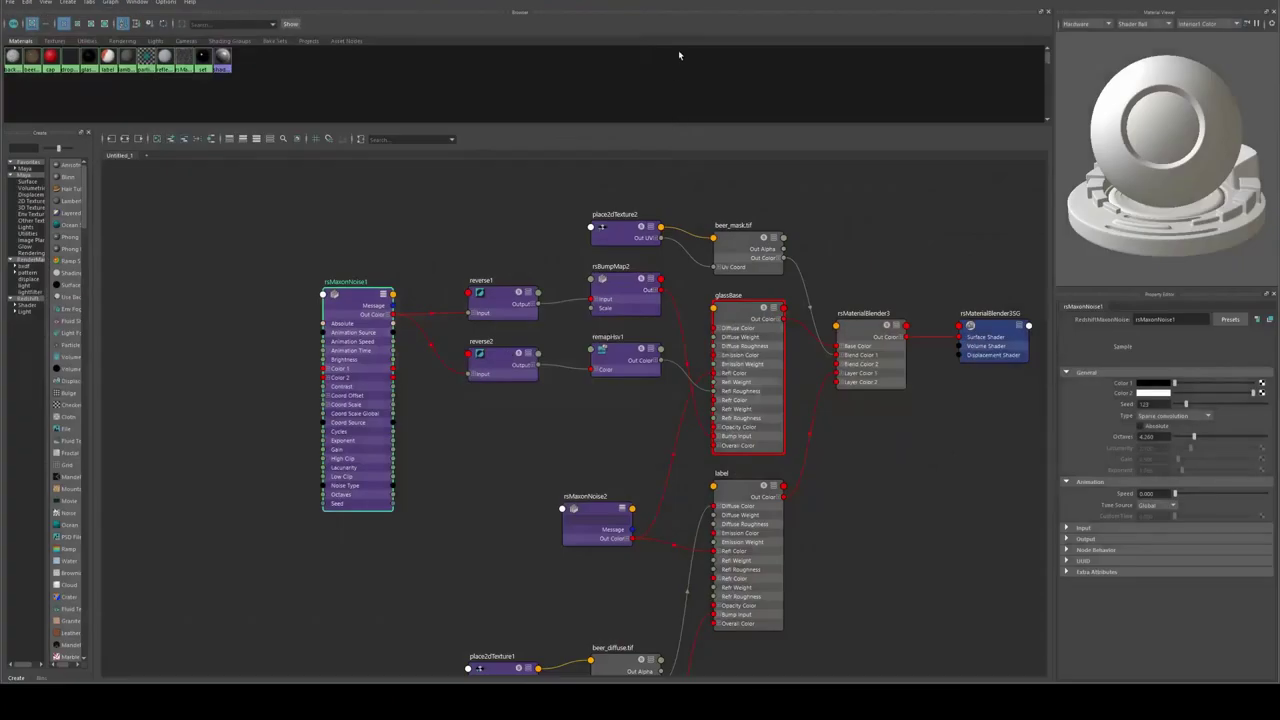
# - Trace the glass bump and roughness connections in Hypershade, inspecting the glassBase reflection settings and the rsMaxonNoise1 noise
pyautogui.keyDown('alt'); pyautogui.moveTo(913, 295); pyautogui.dragTo(759, 287, button='middle'); pyautogui.keyUp('alt')
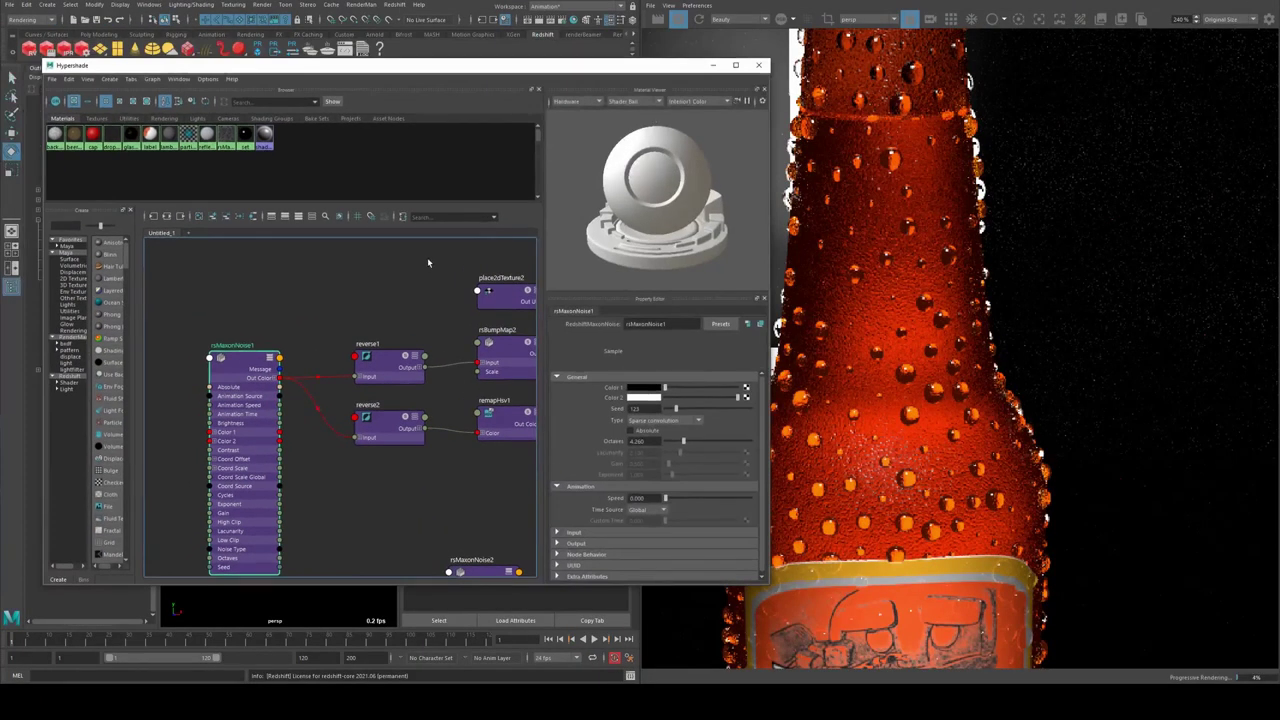
pyautogui.keyDown('alt'); pyautogui.moveTo(427, 262); pyautogui.dragTo(310, 300, button='middle'); pyautogui.keyUp('alt')
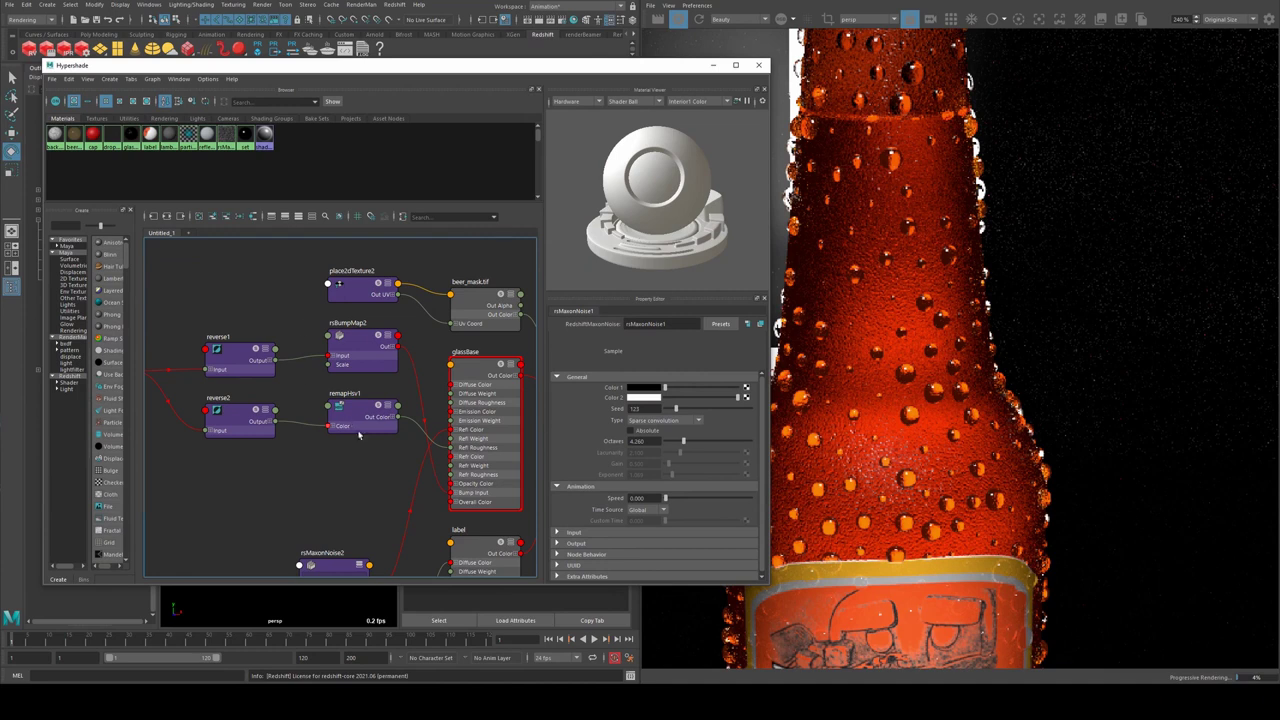
pyautogui.keyDown('alt'); pyautogui.moveTo(362, 452); pyautogui.dragTo(338, 430, button='middle'); pyautogui.keyUp('alt')
pyautogui.click(446, 341)
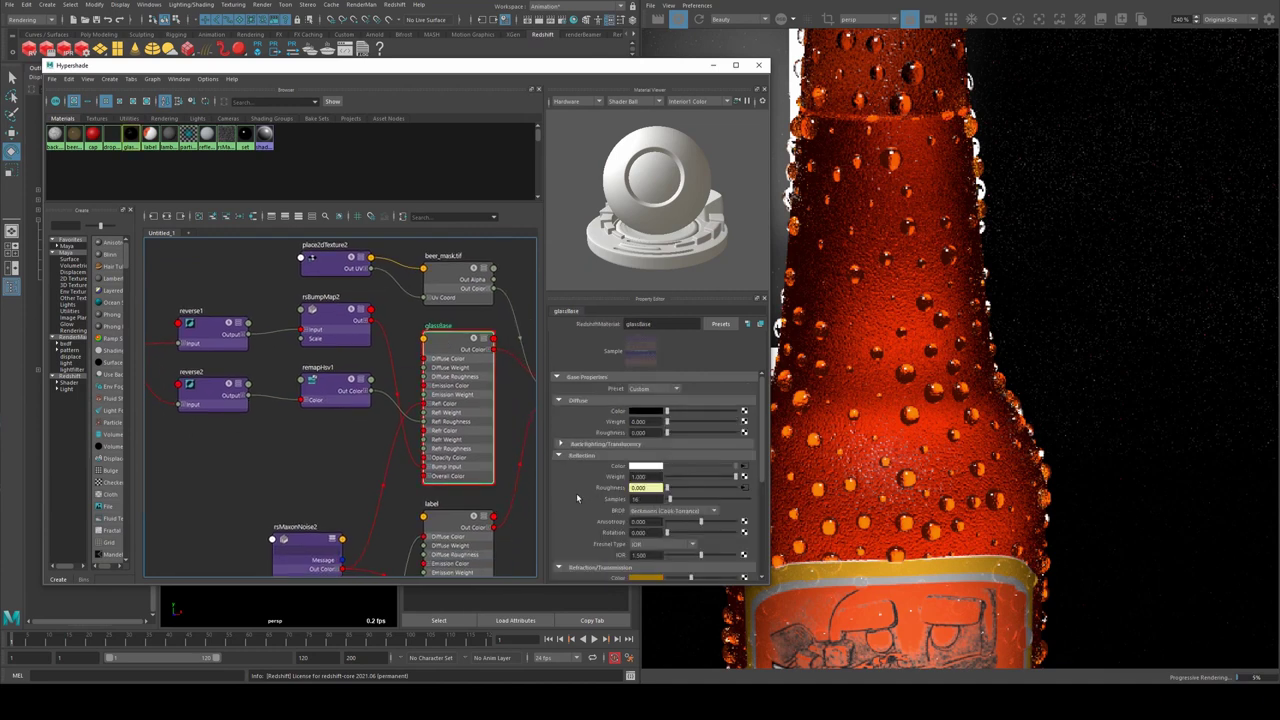
pyautogui.keyDown('alt'); pyautogui.moveTo(370, 448); pyautogui.dragTo(464, 428, button='middle'); pyautogui.keyUp('alt')
pyautogui.click(173, 316)
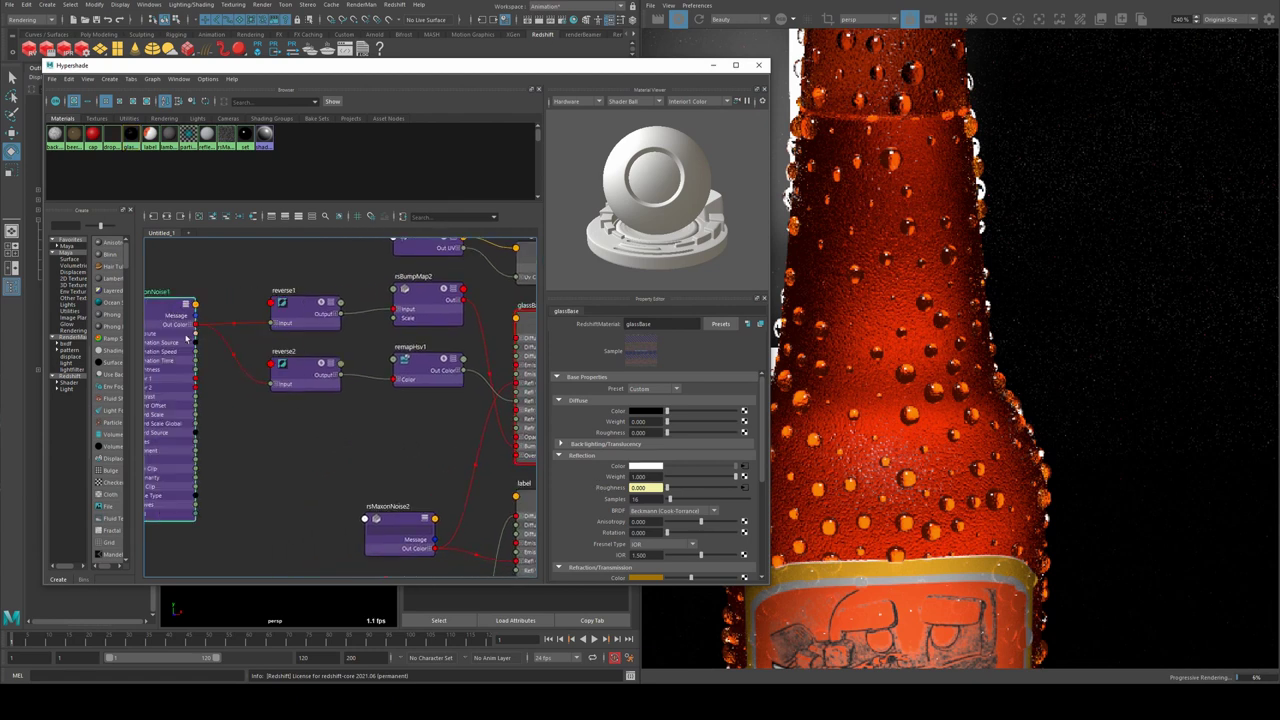
pyautogui.keyDown('alt'); pyautogui.moveTo(362, 428); pyautogui.dragTo(331, 434, button='middle'); pyautogui.keyUp('alt')
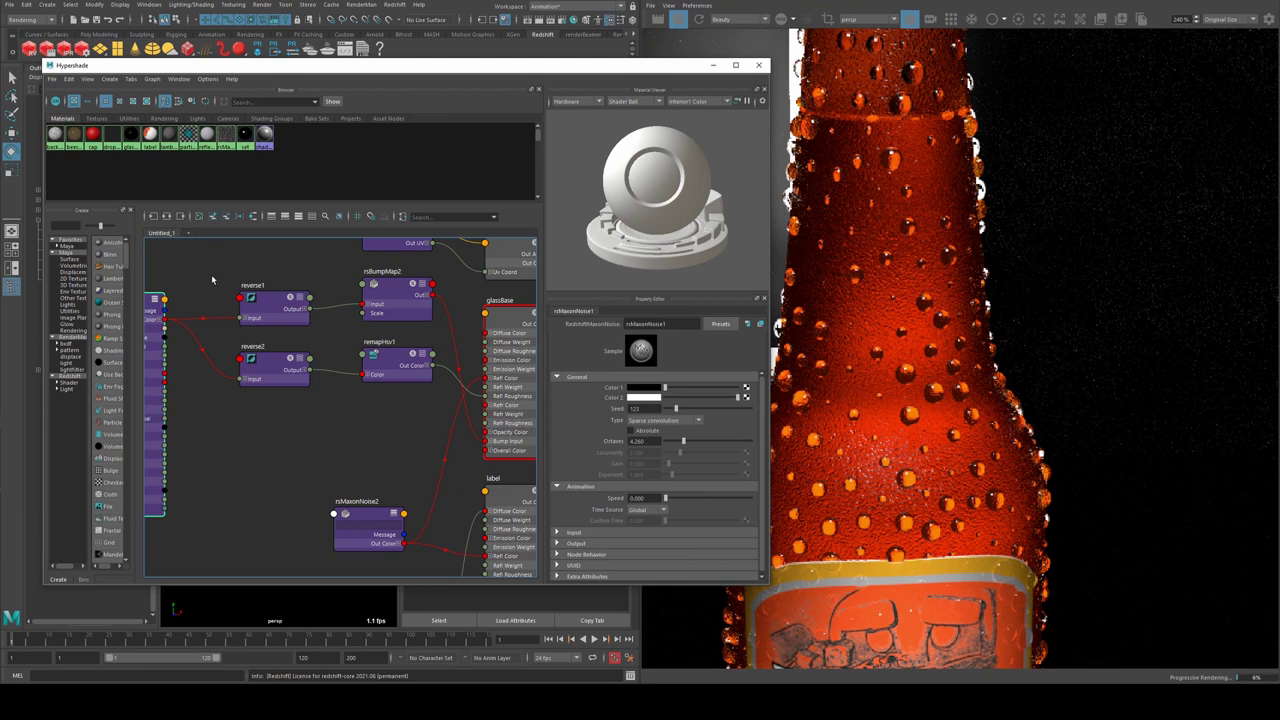
# - Raise the end point of the remapHsv1 Value ramp to 1.000 to roughen the glass
pyautogui.click(398, 356)
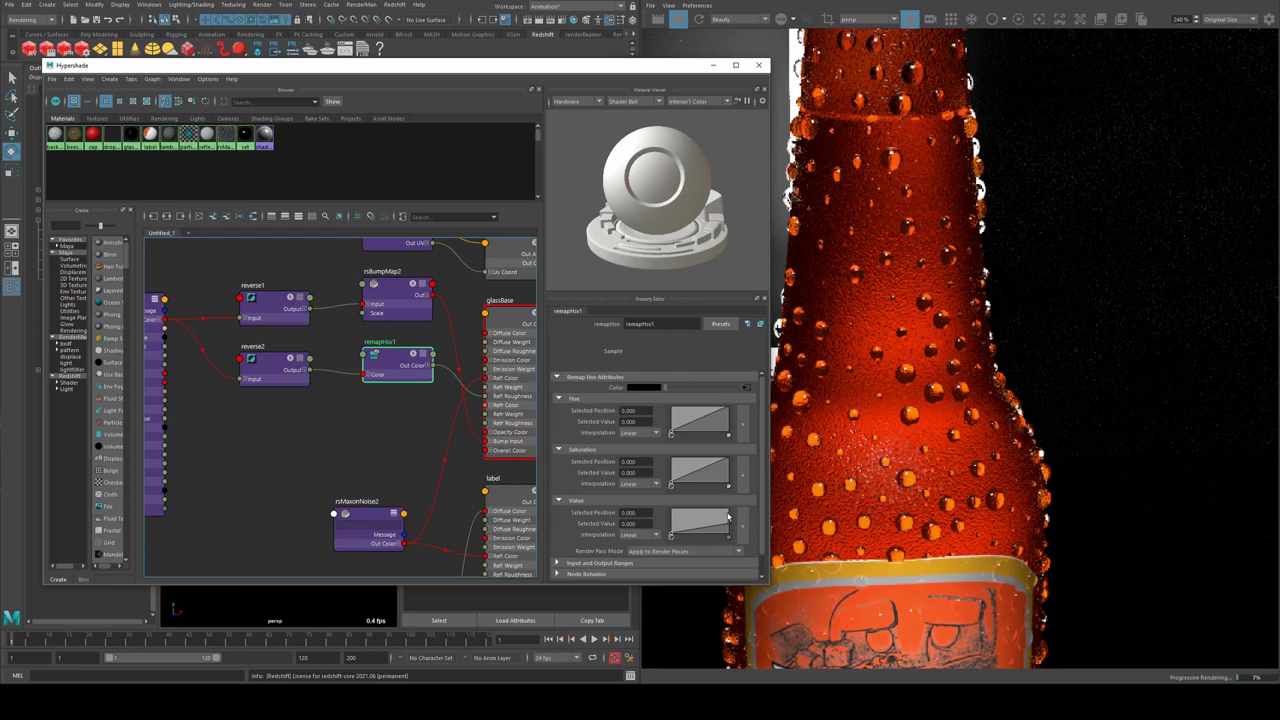
pyautogui.click(728, 526)
pyautogui.moveTo(728, 526)
pyautogui.mouseDown()
pyautogui.moveTo(731, 511)
pyautogui.moveTo(736, 527)
pyautogui.mouseUp()
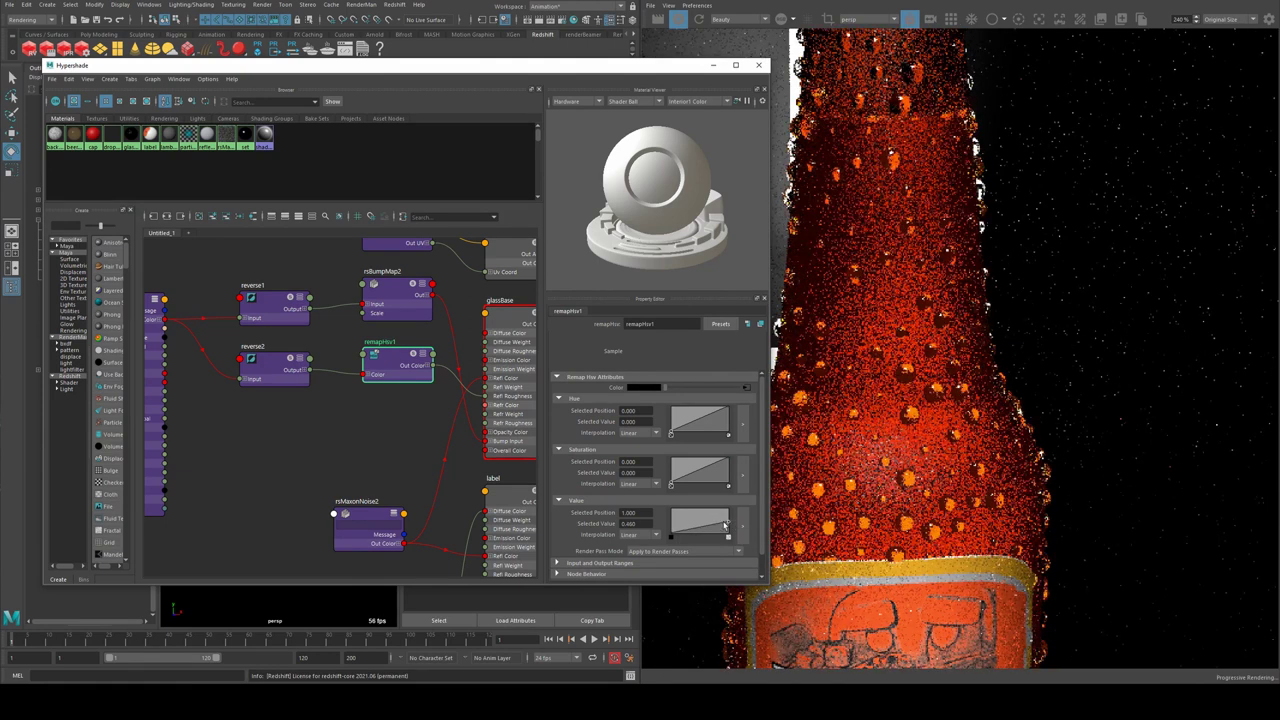
pyautogui.moveTo(736, 527); pyautogui.dragTo(729, 511)
# - Switch the render camera back to camera1 and show the whole bottle in the render
pyautogui.click(853, 20)
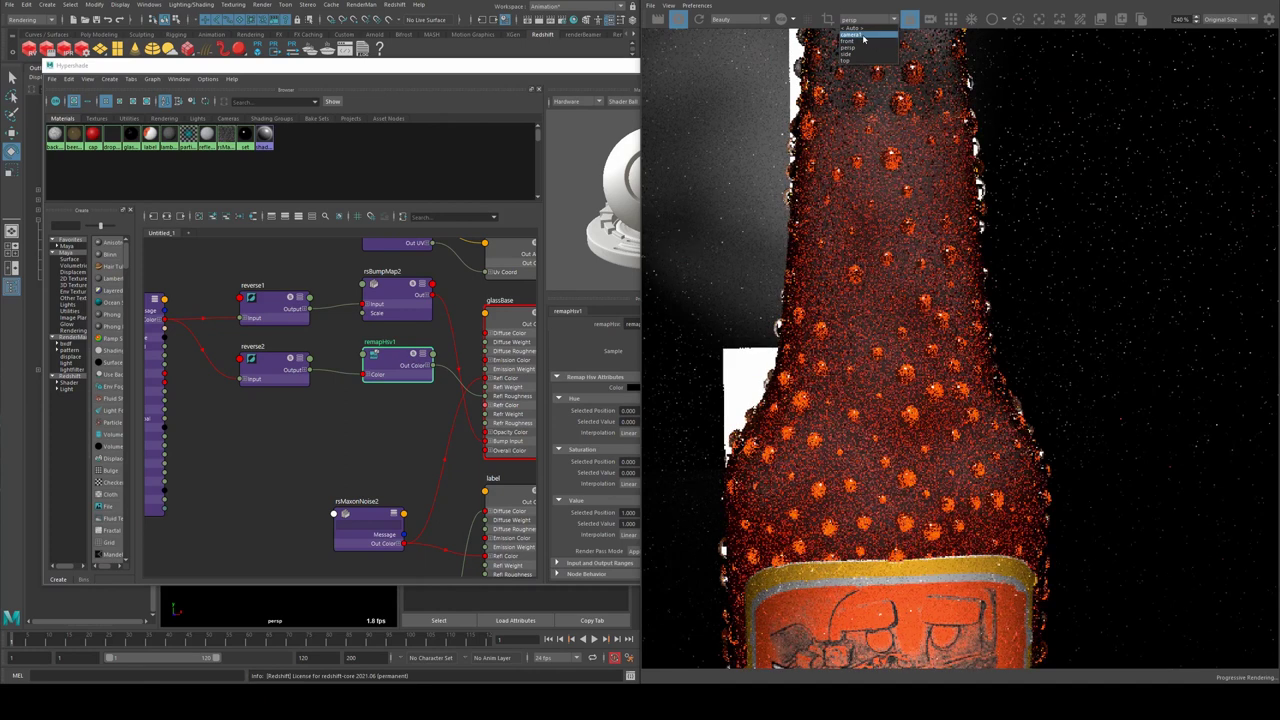
pyautogui.click(866, 36)
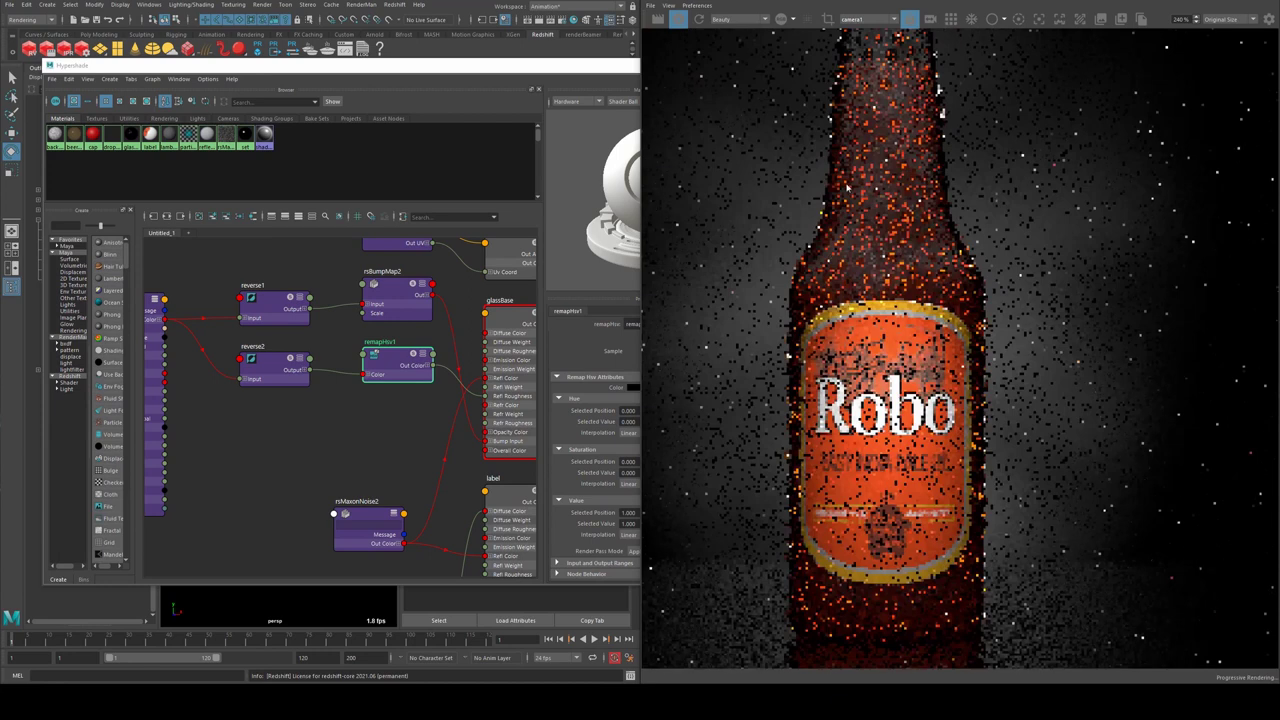
pyautogui.scroll(-3, 846, 187)
pyautogui.scroll(2, 885, 212)
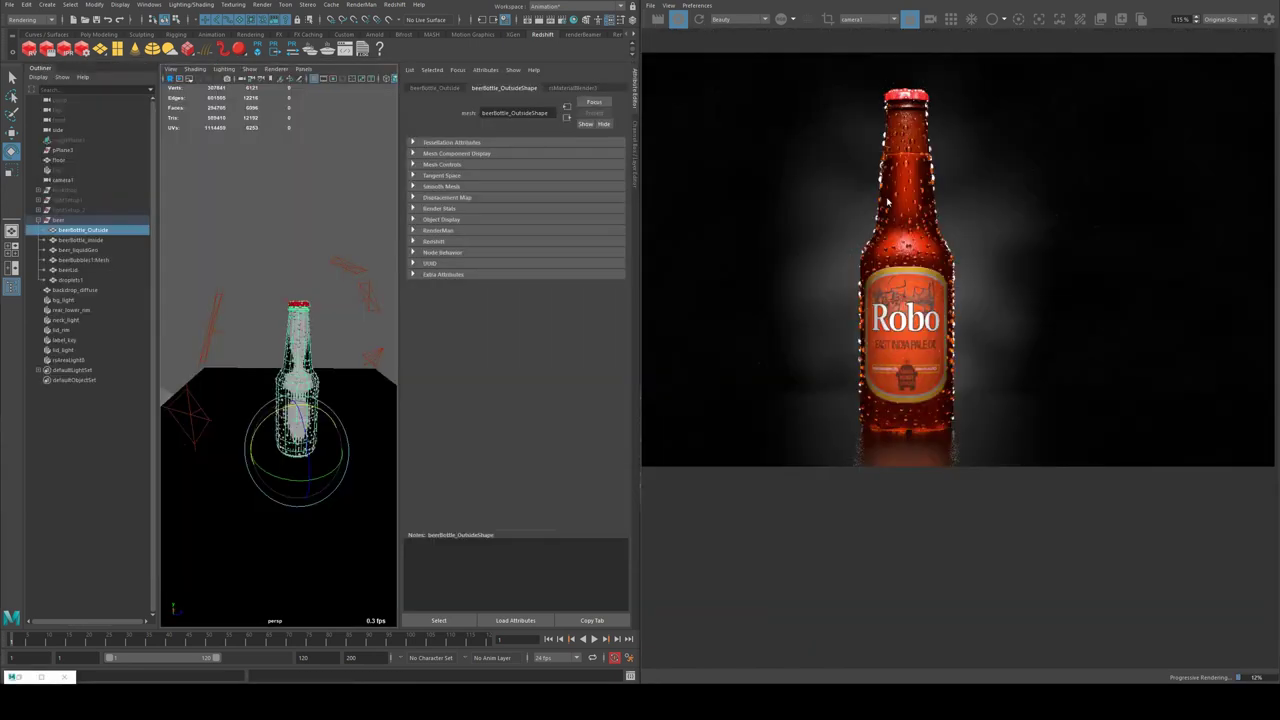
# - Examine the full bottle render against the arrangement of lights and backdrop around the bottle in the perspective view
pyautogui.scroll(-3, 885, 205)
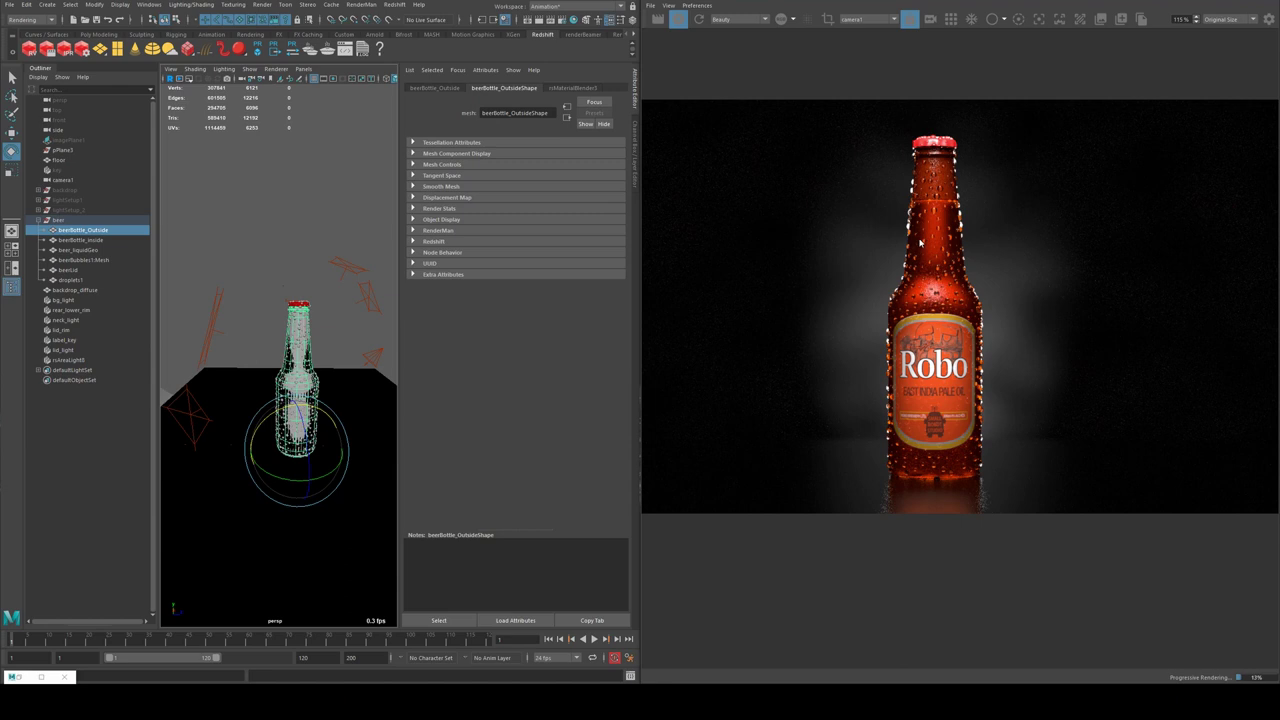
pyautogui.keyDown('alt'); pyautogui.moveTo(338, 370); pyautogui.dragTo(315, 316); pyautogui.keyUp('alt')
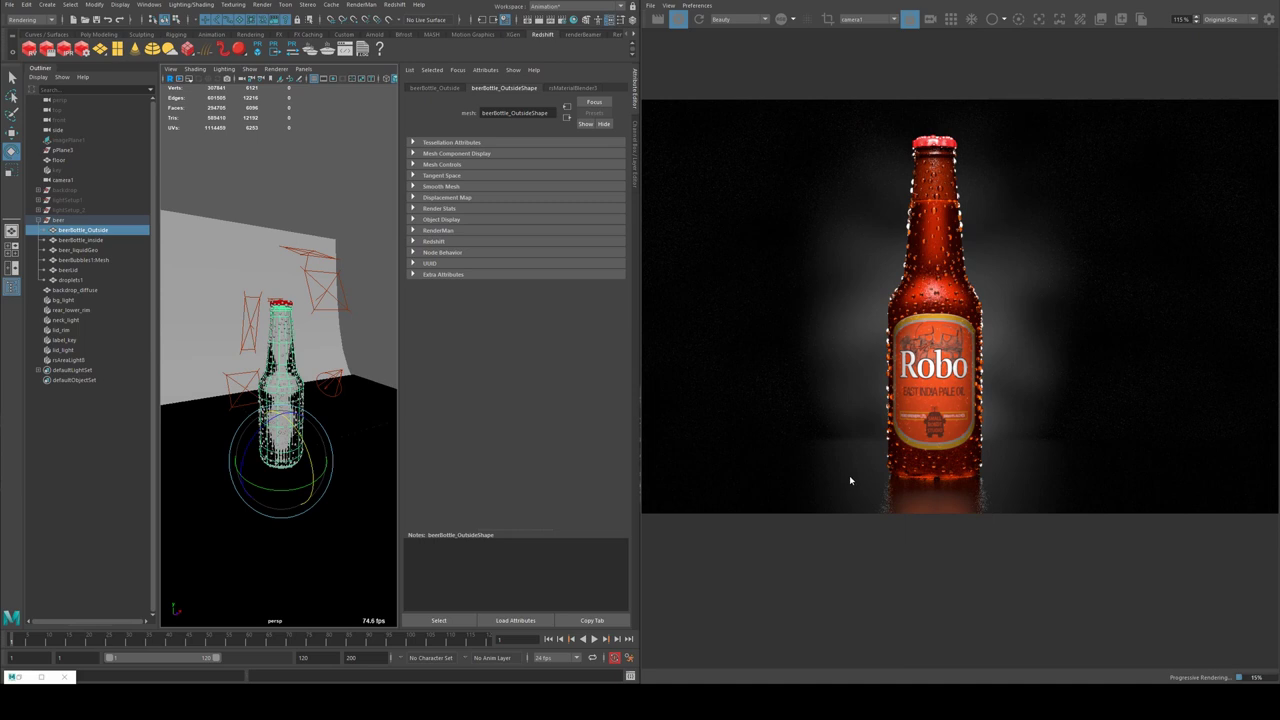
pyautogui.scroll(-2, 849, 480)
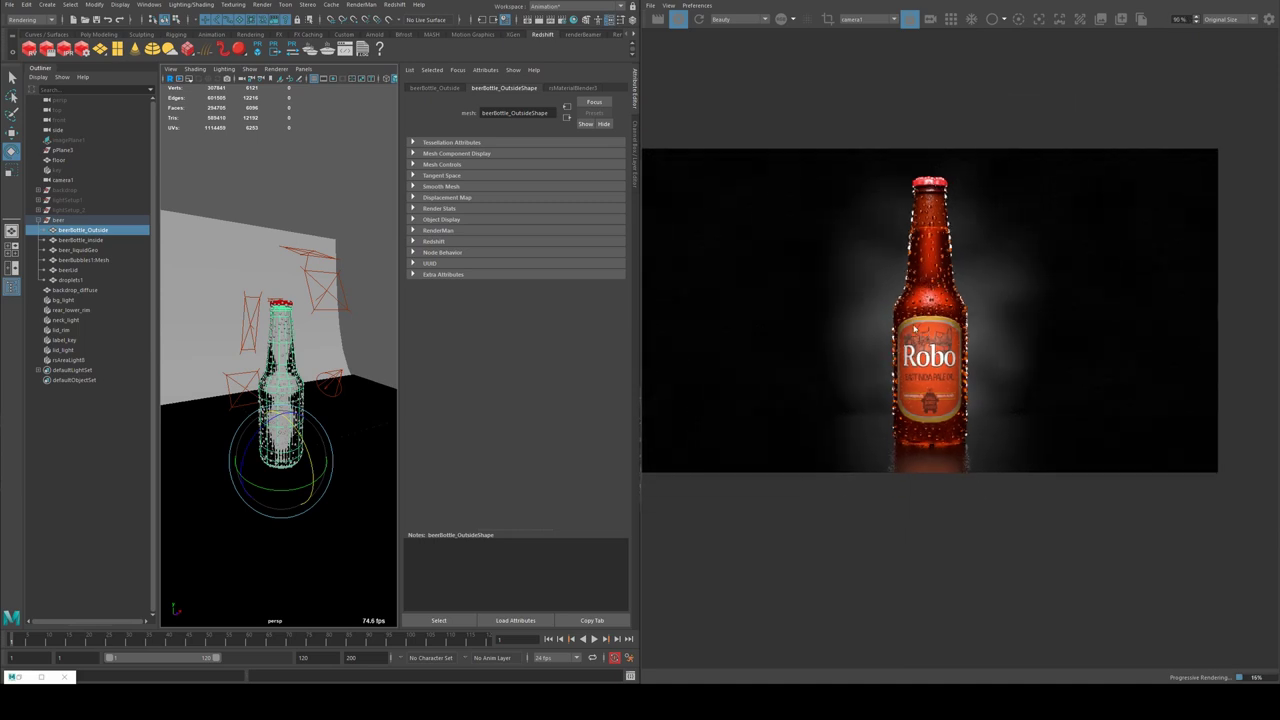
pyautogui.scroll(1, 895, 266)
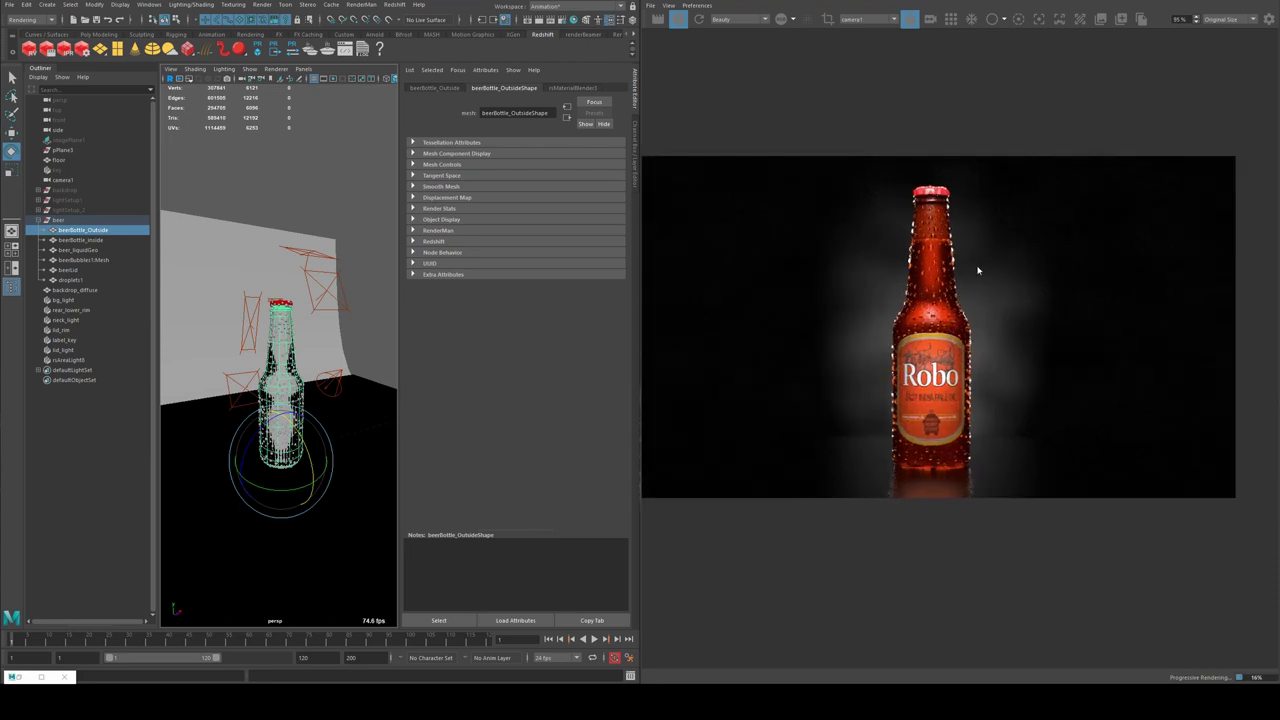
pyautogui.keyDown('alt'); pyautogui.moveTo(314, 306); pyautogui.dragTo(241, 290); pyautogui.keyUp('alt')
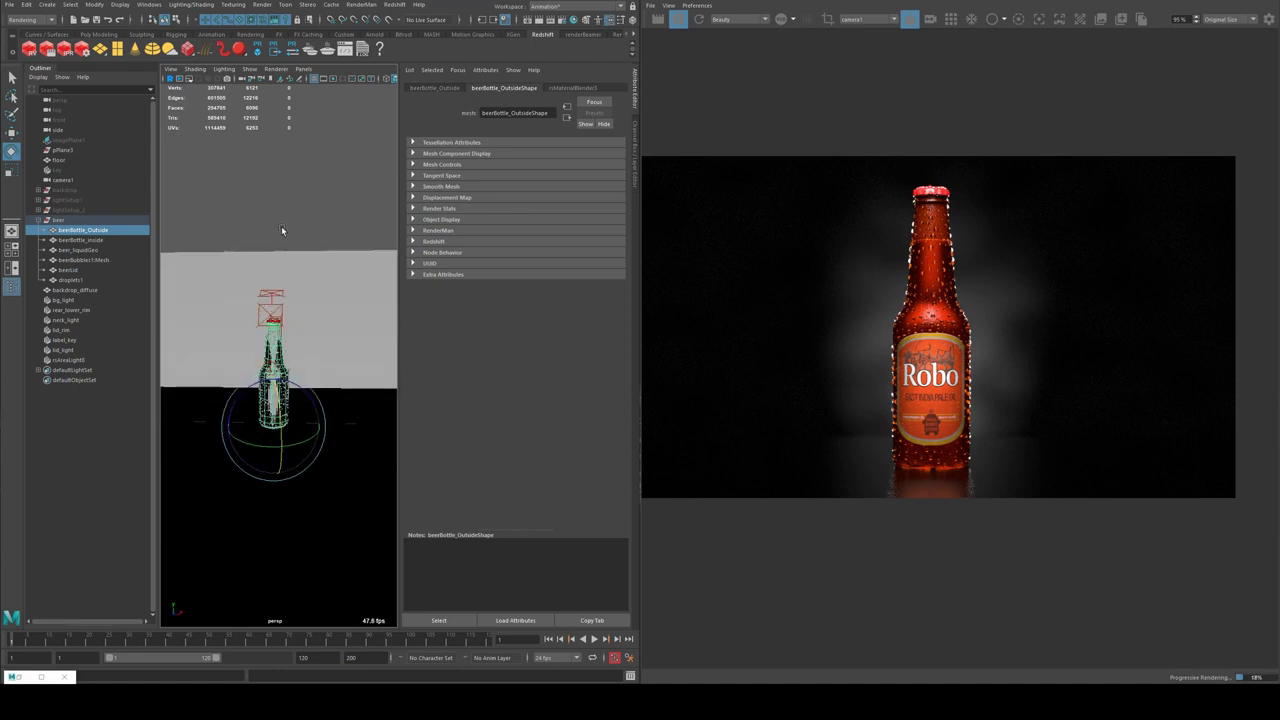
pyautogui.keyDown('alt'); pyautogui.moveTo(303, 255); pyautogui.dragTo(369, 266); pyautogui.keyUp('alt')
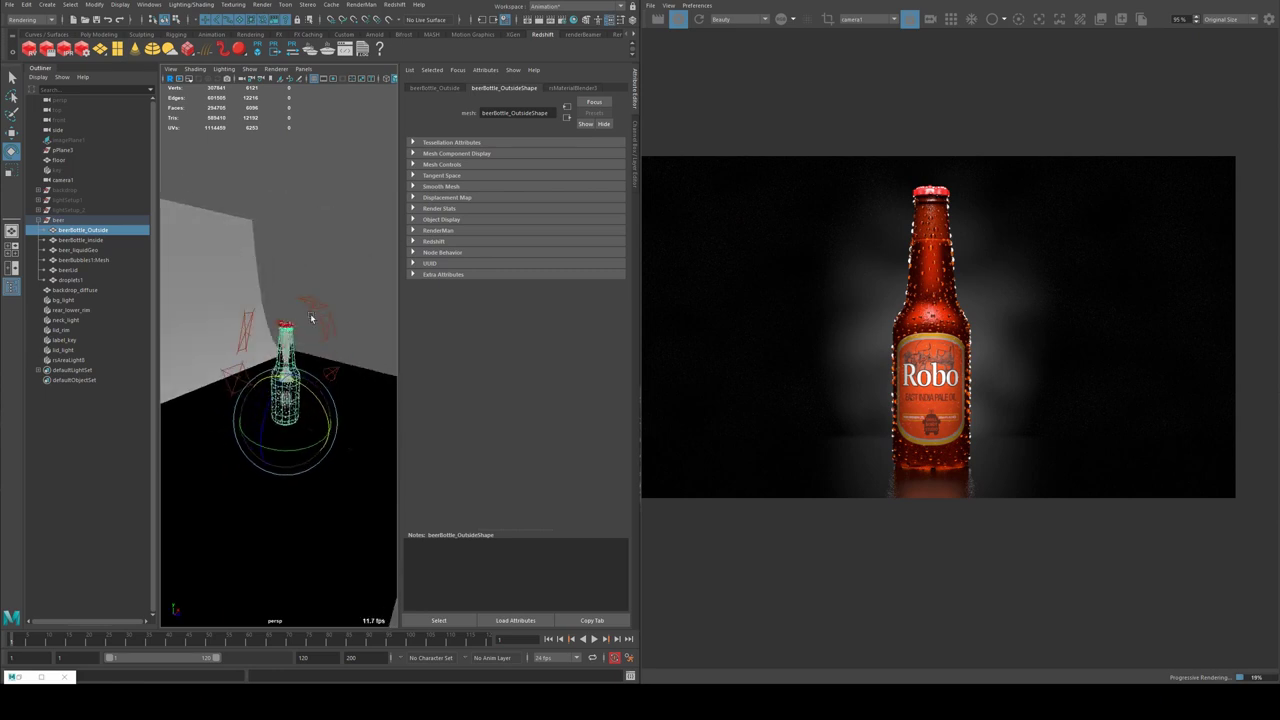
pyautogui.press('alt')
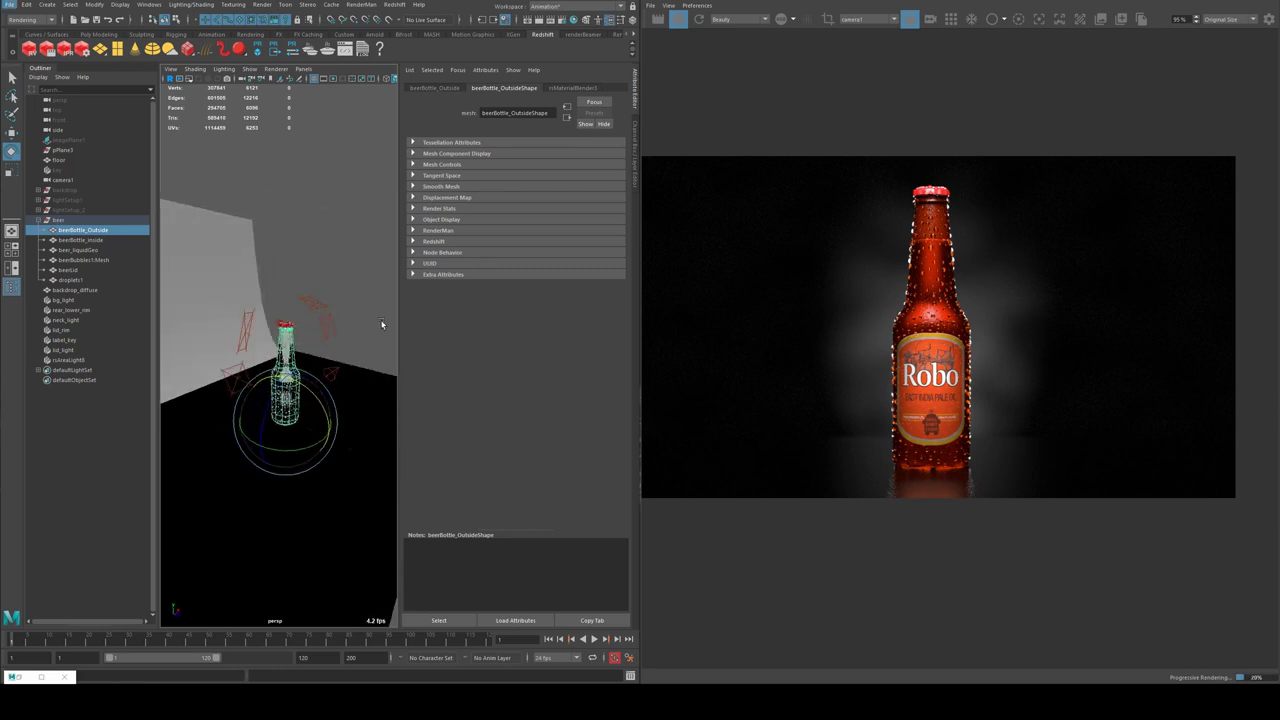